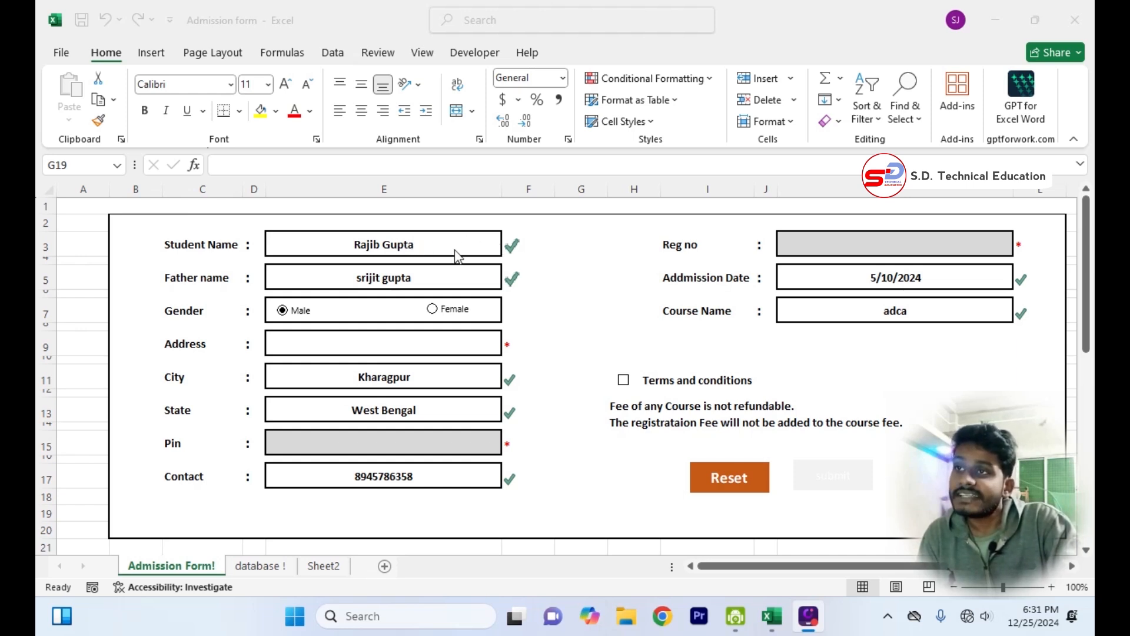
Clear the contact number on the Admission Form sheet and enter a new contact number in its place.
{"action": "left_click", "coordinate": [436, 252]}
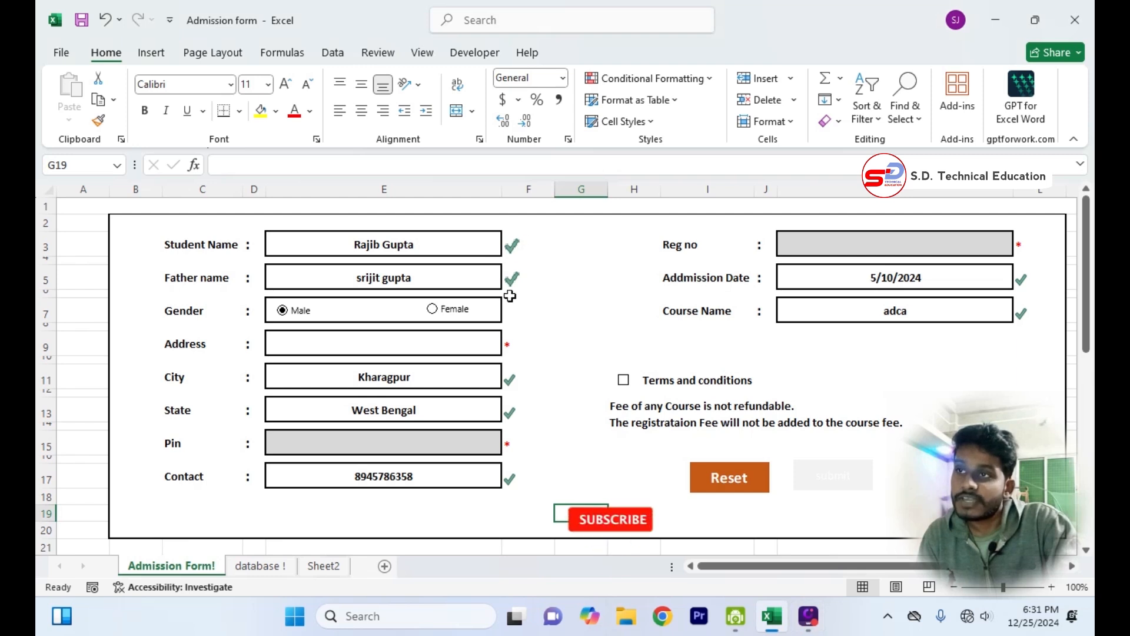
{"action": "left_click", "coordinate": [442, 346]}
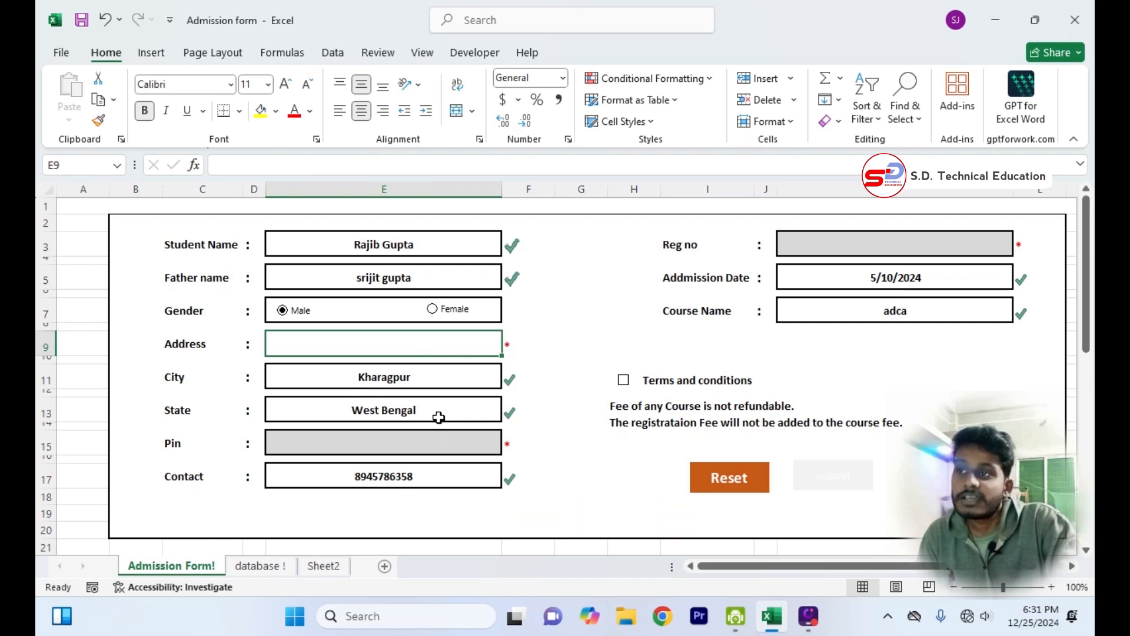
{"action": "left_click", "coordinate": [419, 481]}
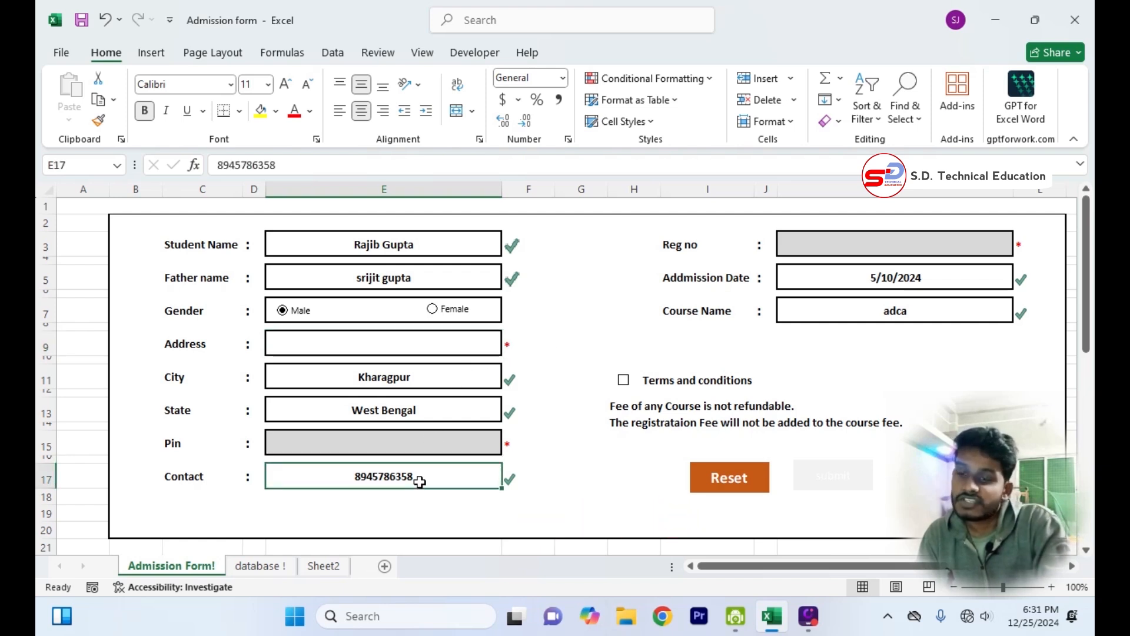
{"action": "key", "text": "BackSpace"}
{"action": "key", "text": "Return"}
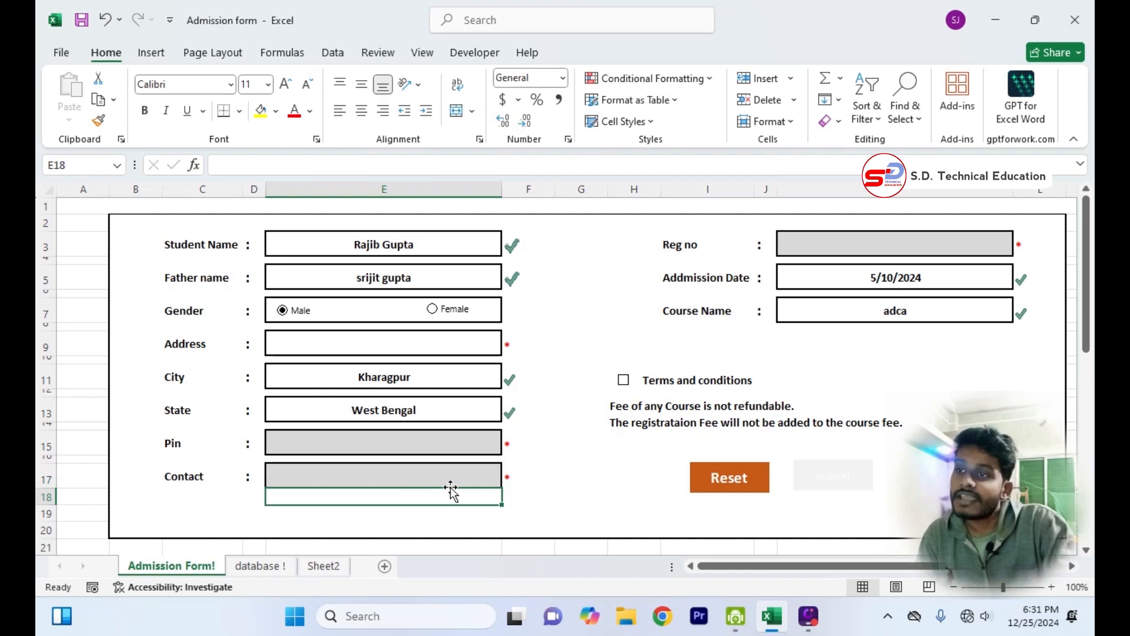
{"action": "left_click", "coordinate": [459, 473]}
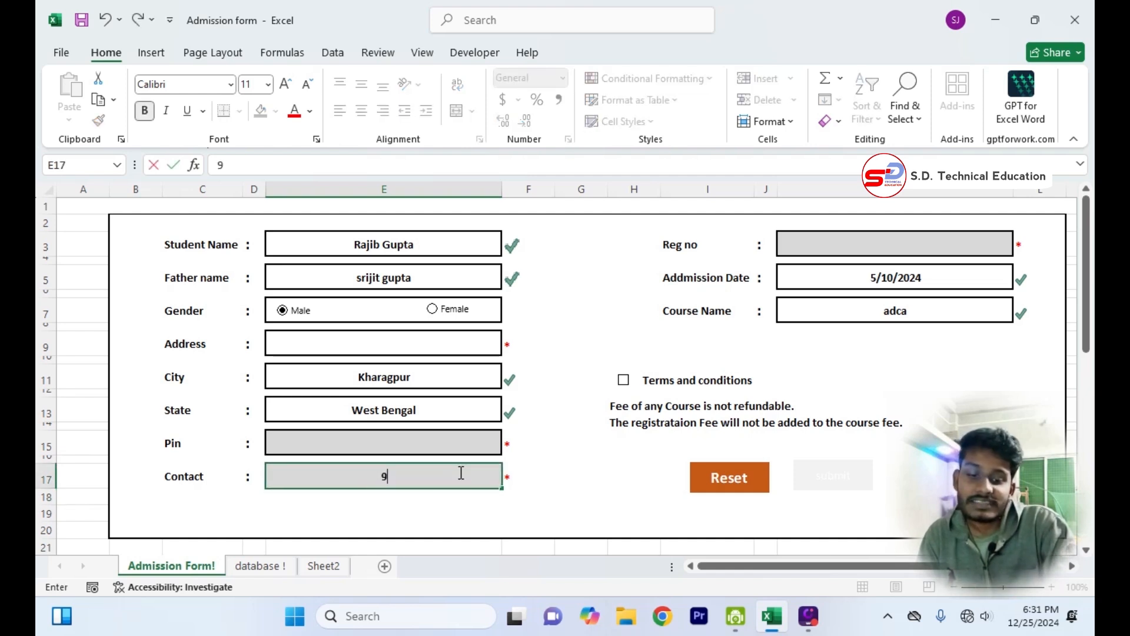
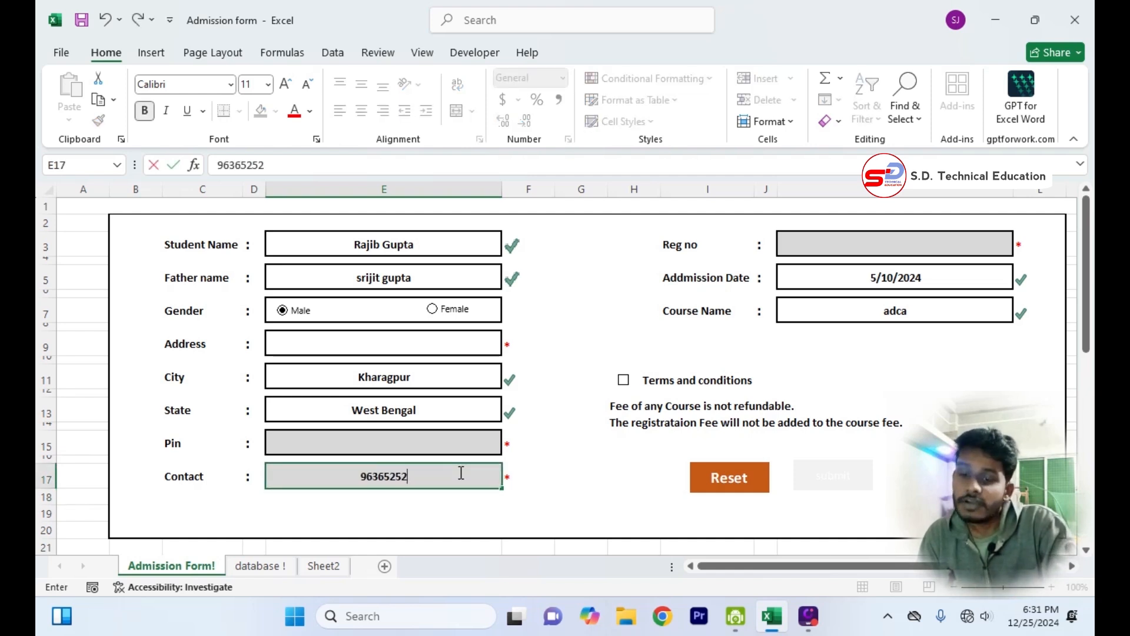
{"action": "key", "text": "Return"}
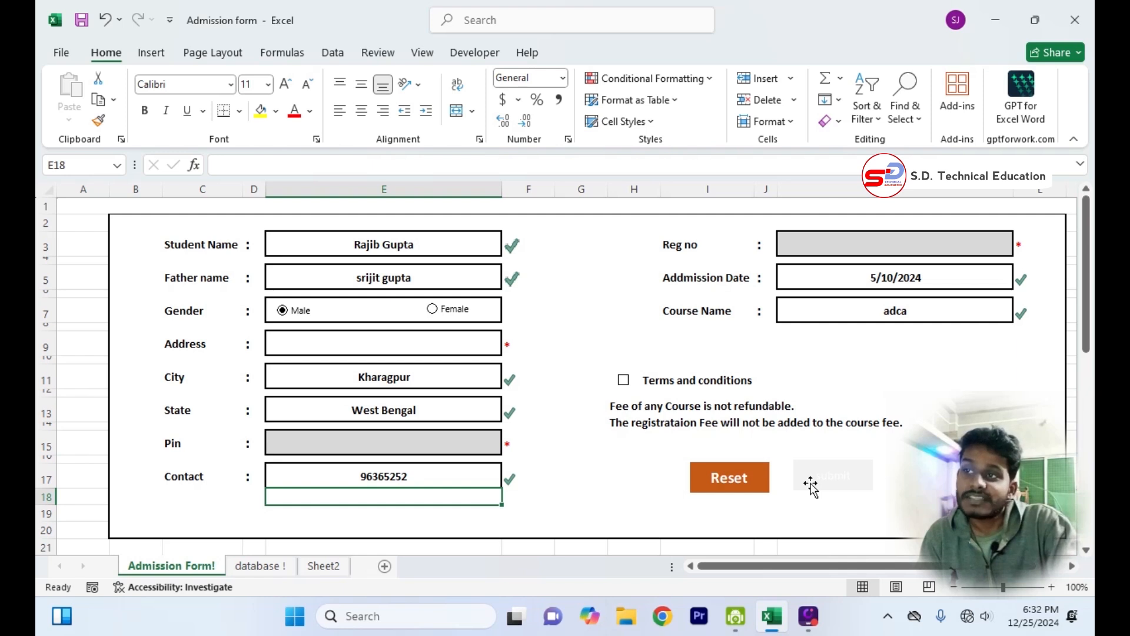
Fill in the student's address and postal pin code on the admission form.
{"action": "left_click", "coordinate": [869, 241]}
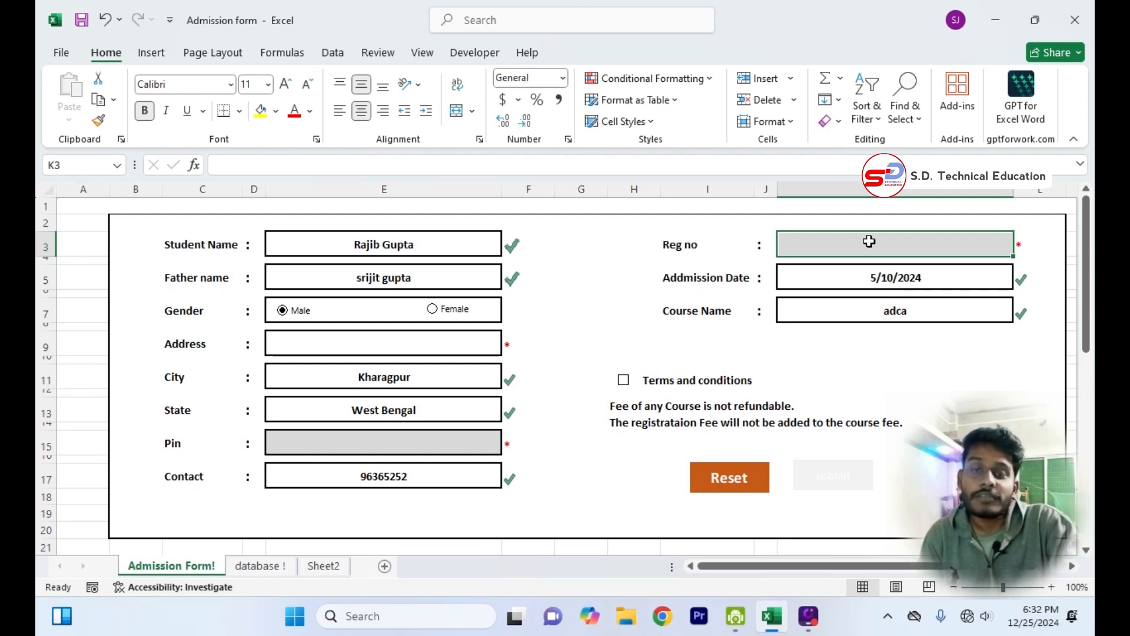
{"action": "left_click", "coordinate": [457, 339]}
{"action": "type", "text": "Be"}
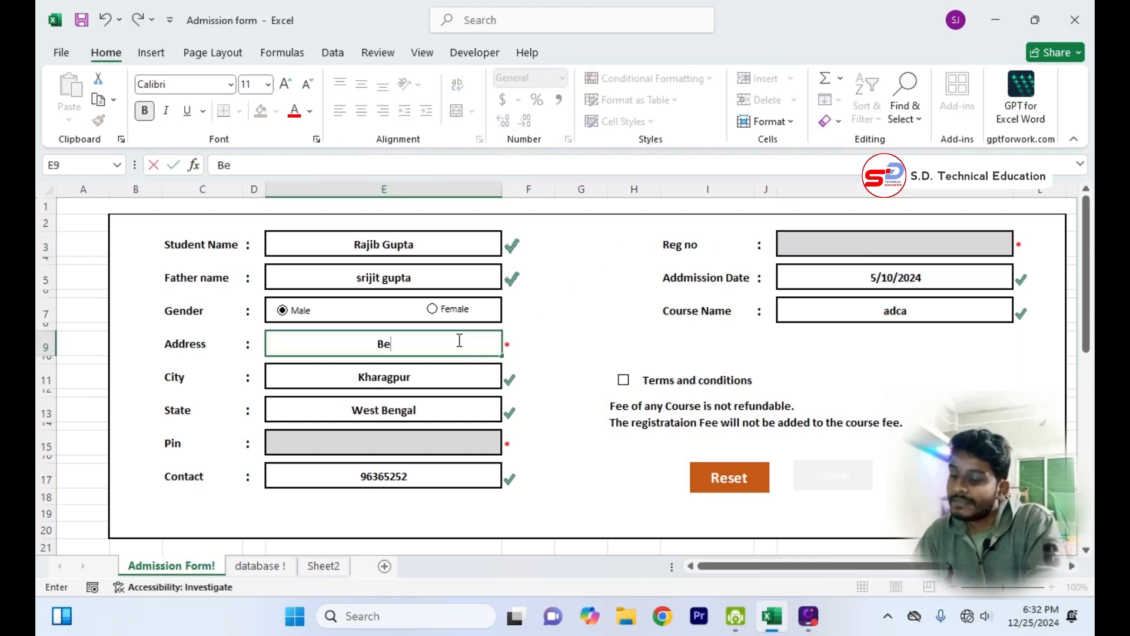
{"action": "type", "text": "ltala"}
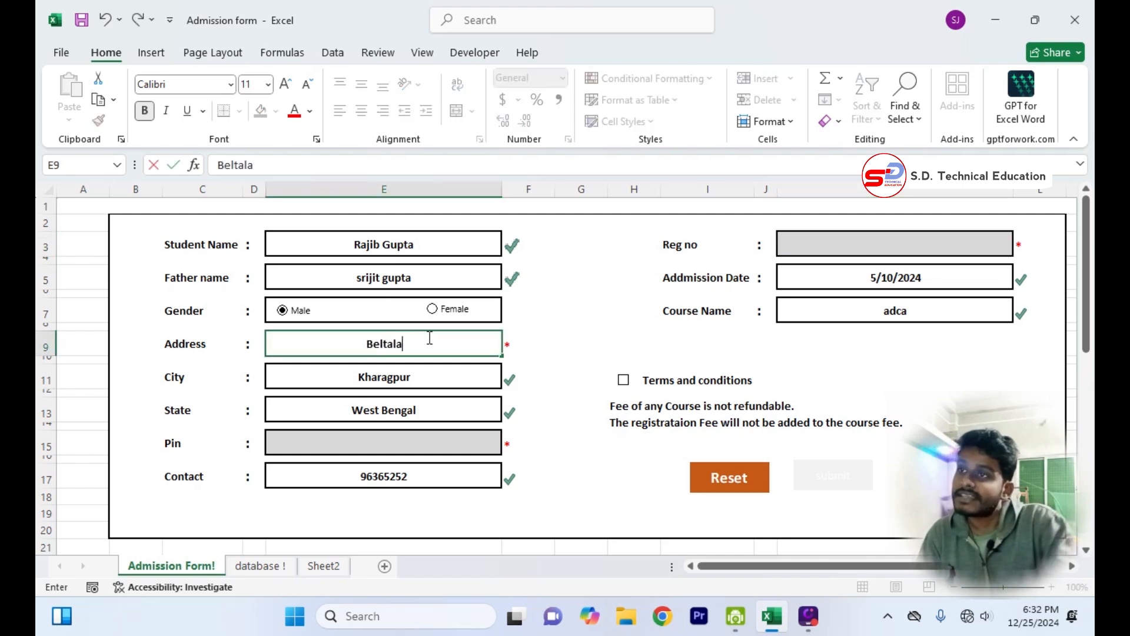
{"action": "left_click", "coordinate": [407, 444]}
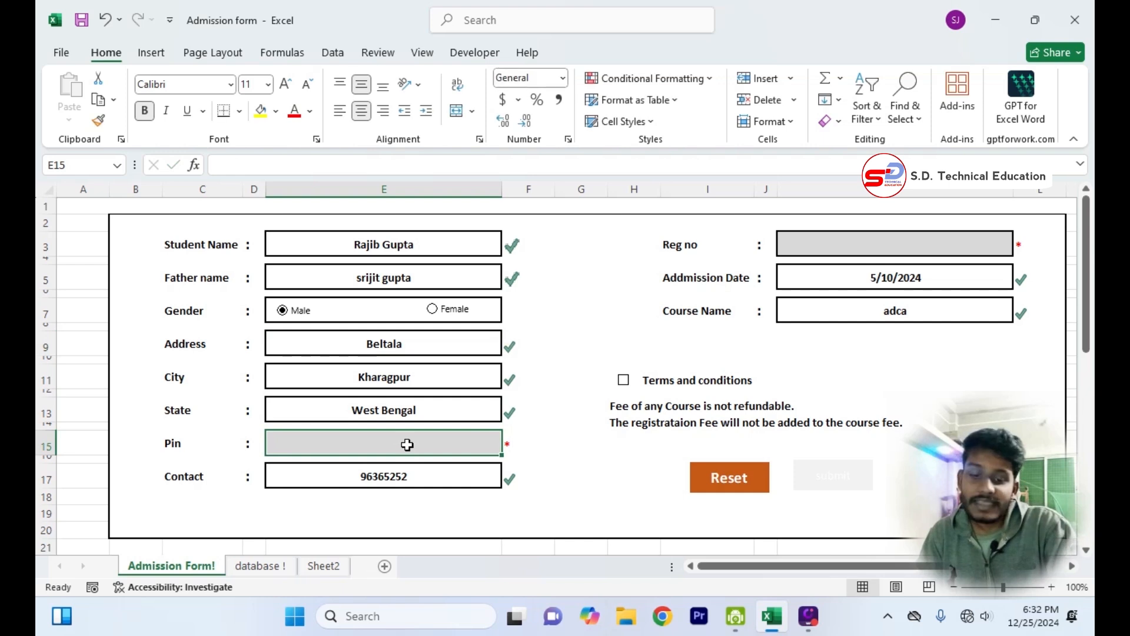
{"action": "type", "text": "725625"}
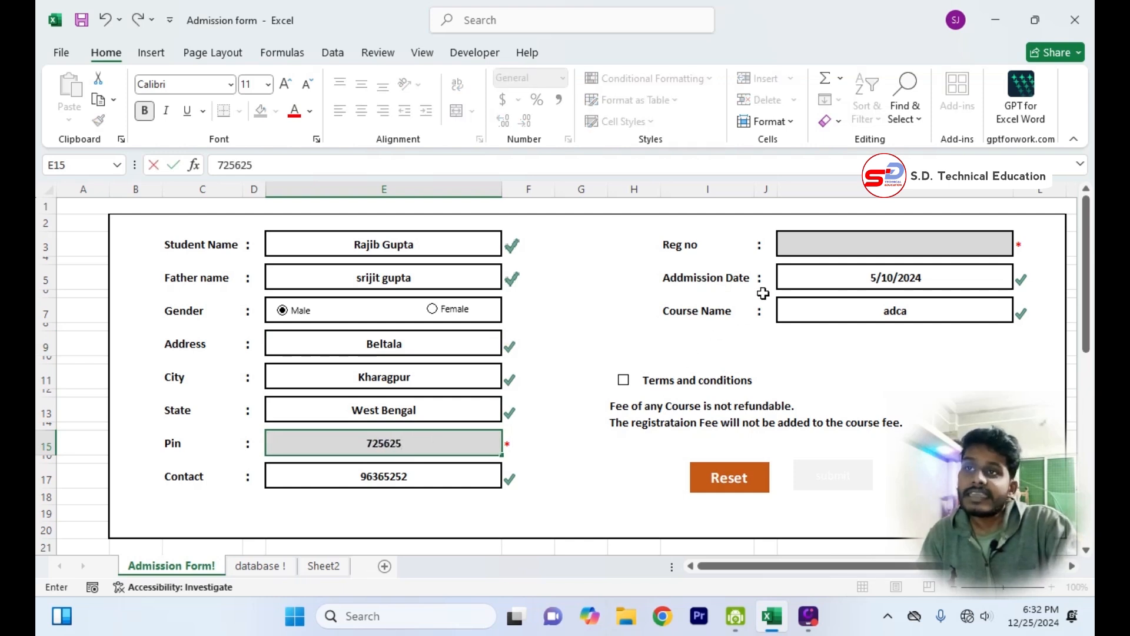
Enter the student's registration number and accept the terms and conditions.
{"action": "left_click", "coordinate": [810, 246]}
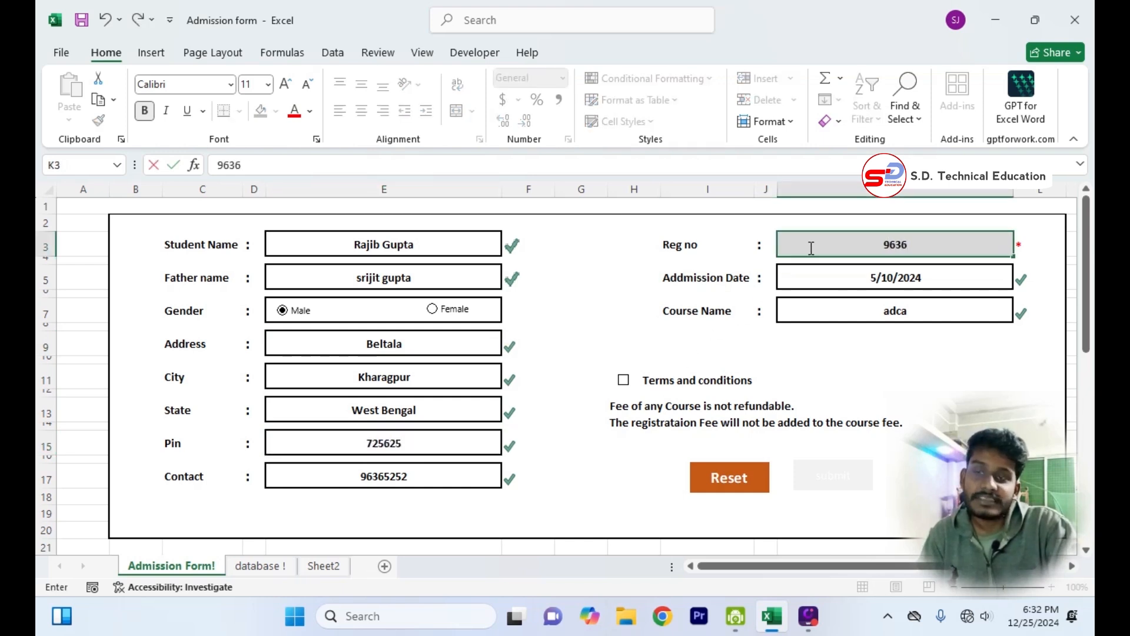
{"action": "key", "text": "Return"}
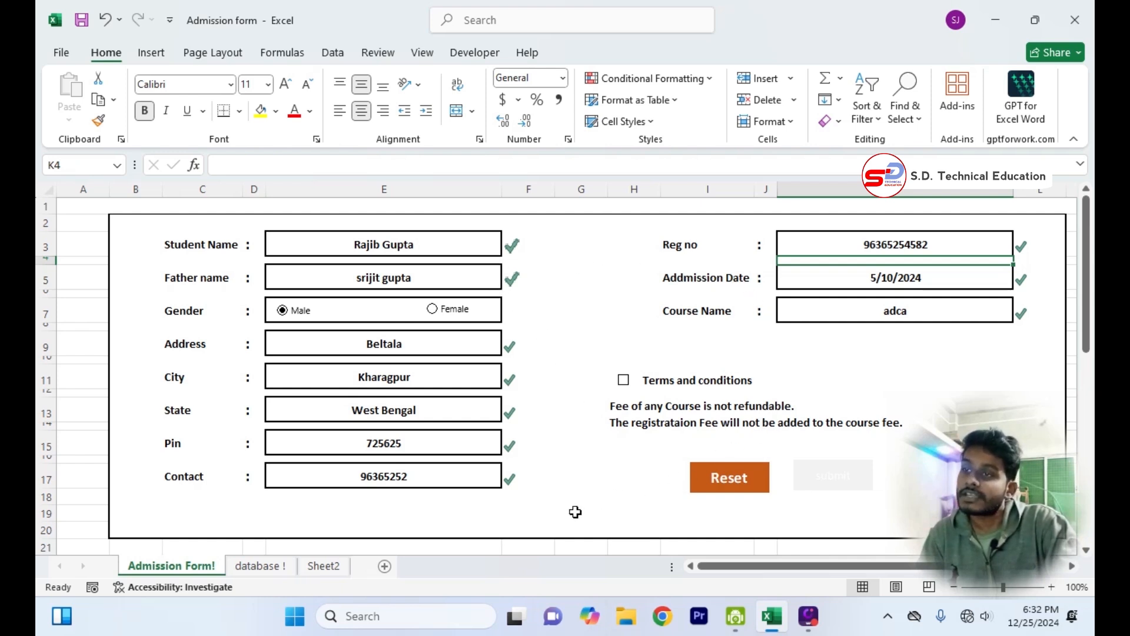
{"action": "left_click", "coordinate": [624, 381]}
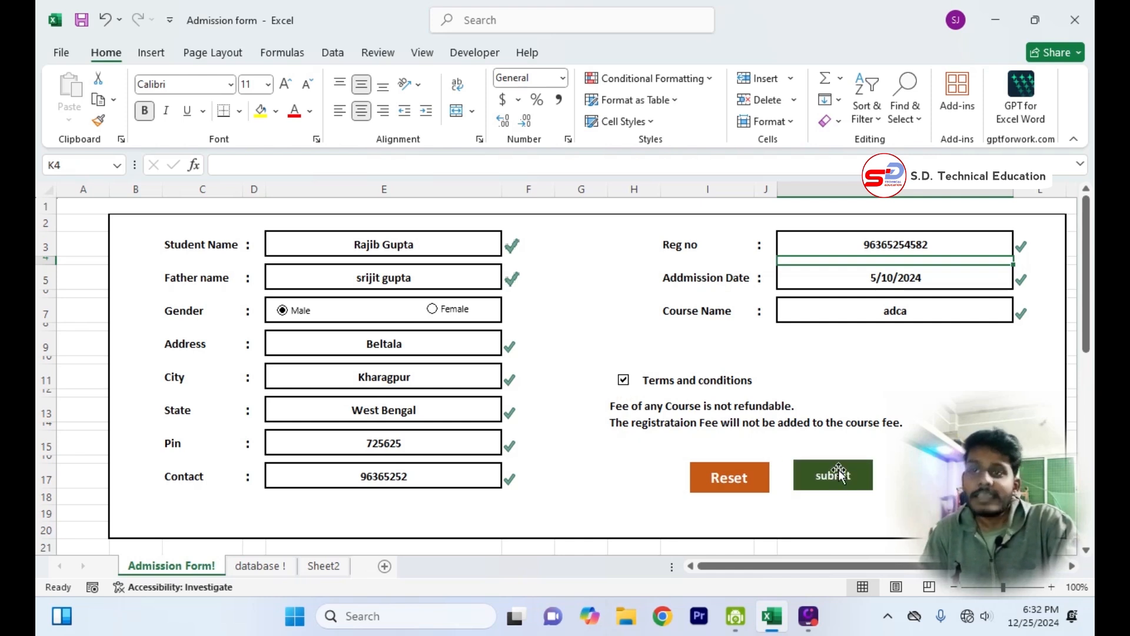
Clear the course name on the admission form and enter Fa instead.
{"action": "left_click", "coordinate": [865, 313]}
{"action": "key", "text": "BackSpace"}
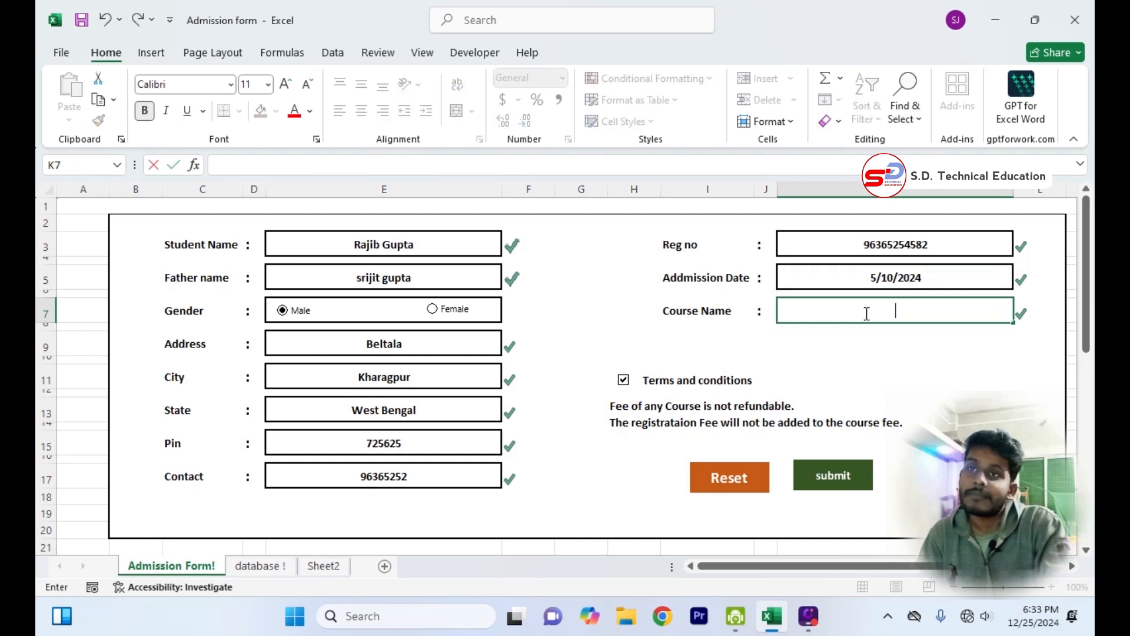
{"action": "key", "text": "Return"}
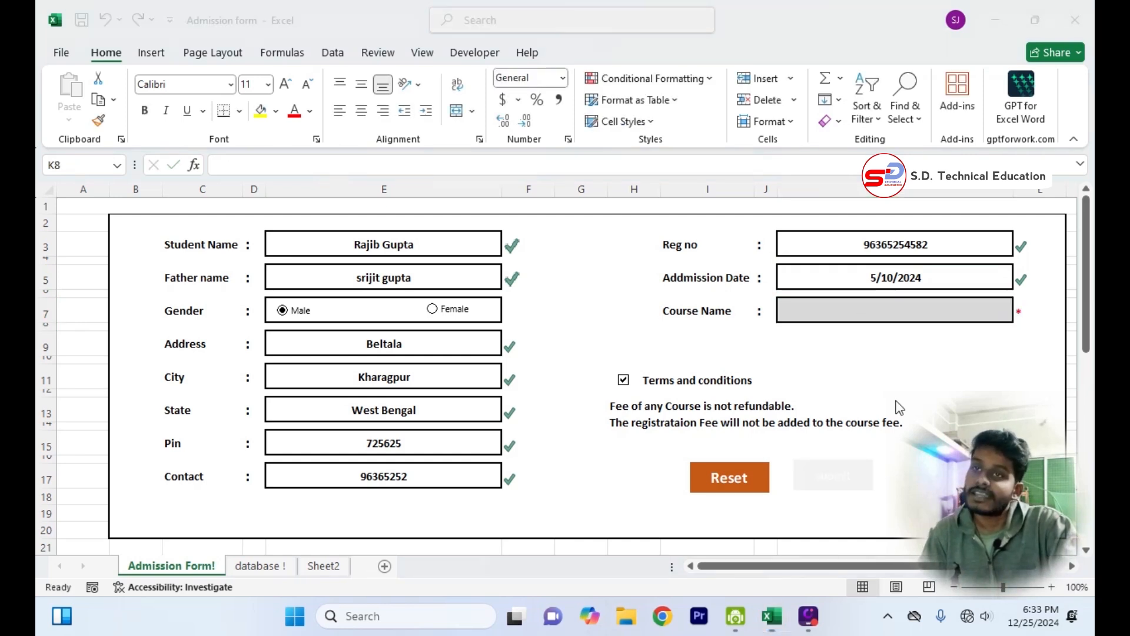
{"action": "left_click", "coordinate": [878, 307]}
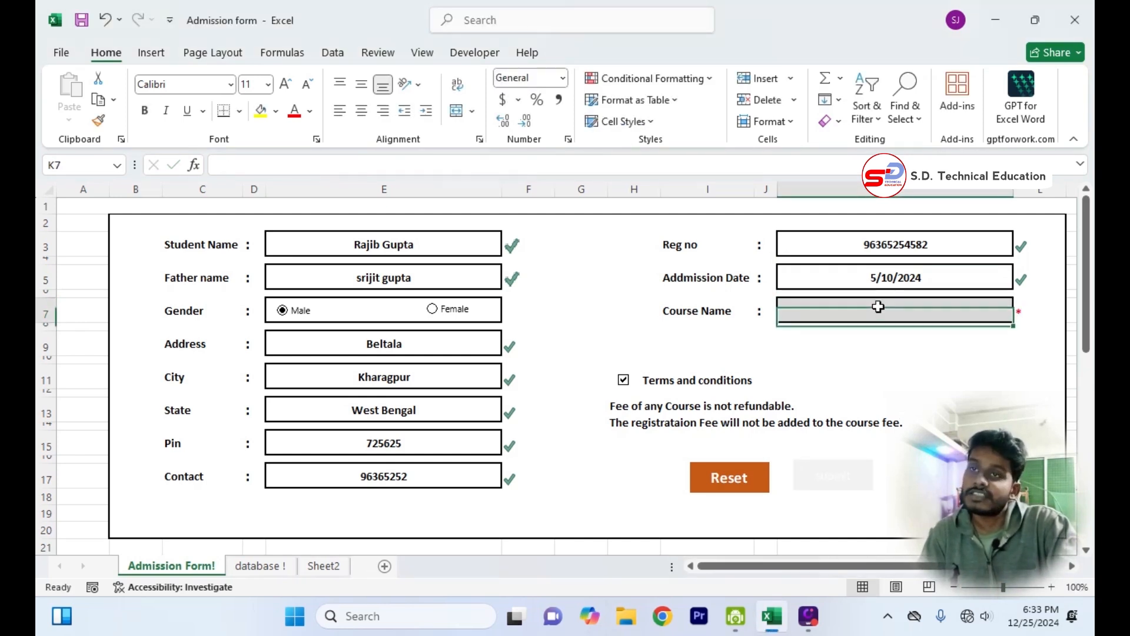
{"action": "type", "text": "Fa"}
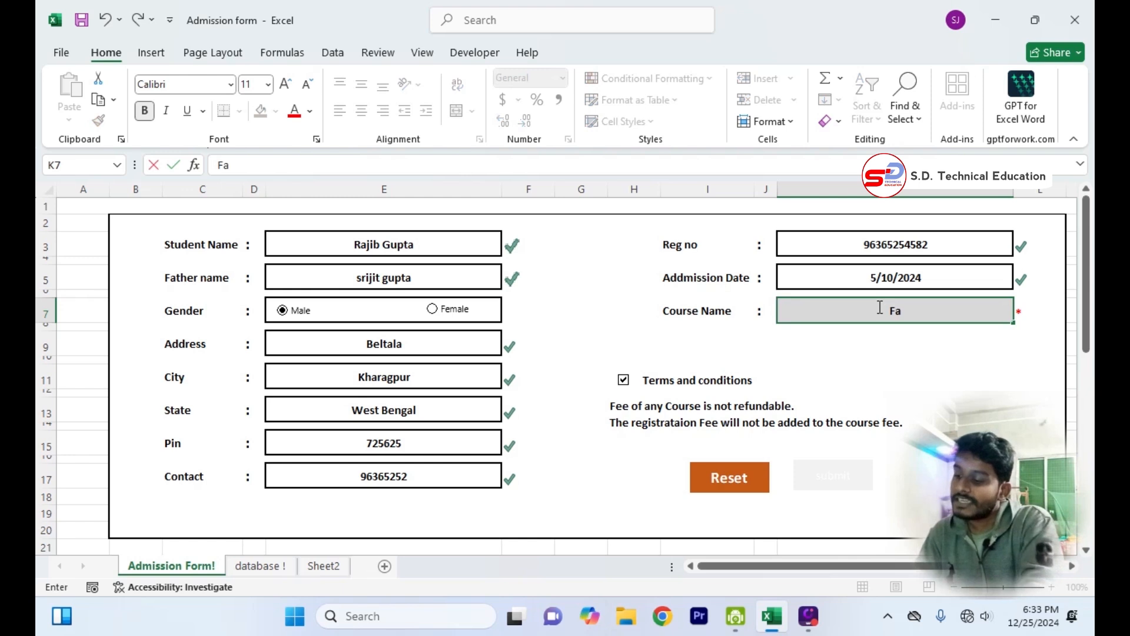
{"action": "left_click", "coordinate": [966, 359]}
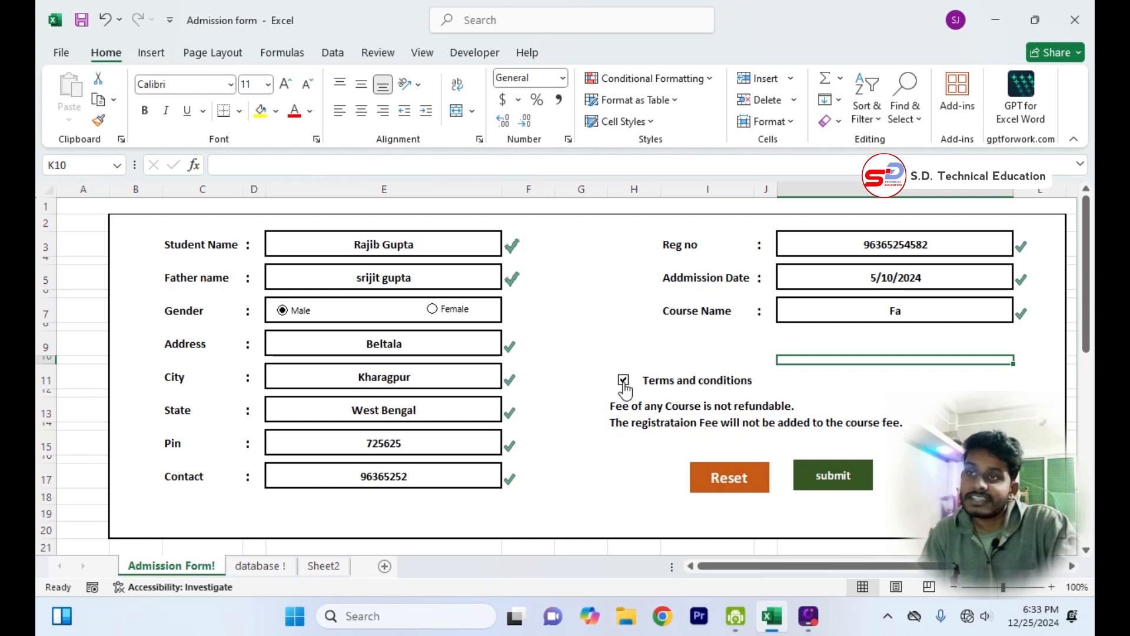
Review the filled admission form against the column headings on the database sheet and the field labels on Sheet2.
{"action": "left_click", "coordinate": [452, 247]}
{"action": "left_click", "coordinate": [452, 286]}
{"action": "left_click", "coordinate": [448, 333]}
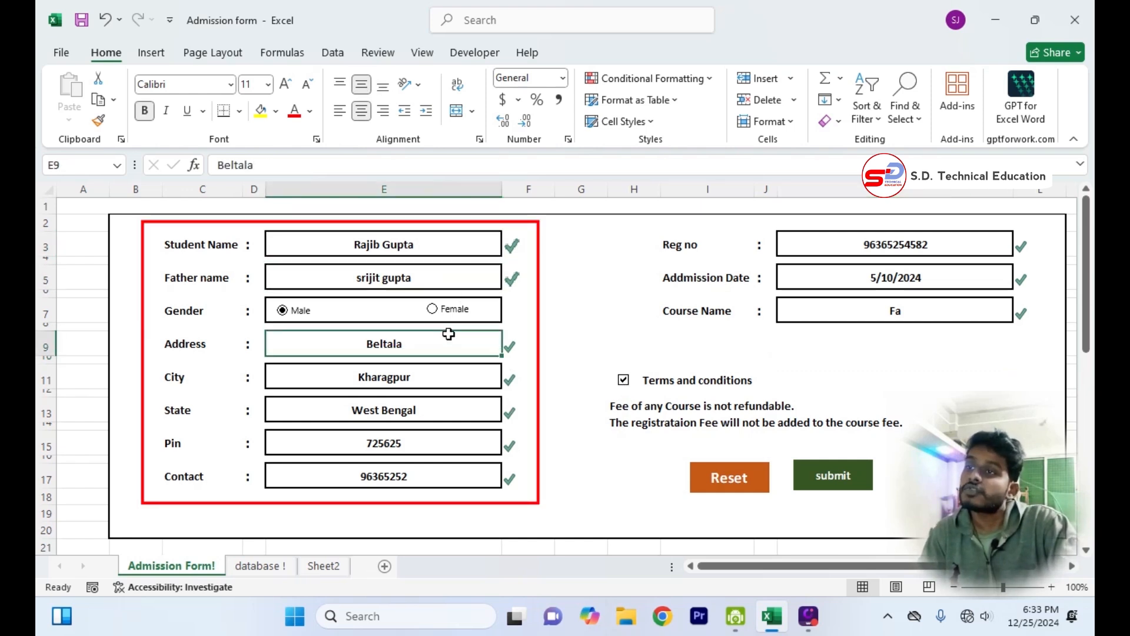
{"action": "left_click", "coordinate": [441, 370]}
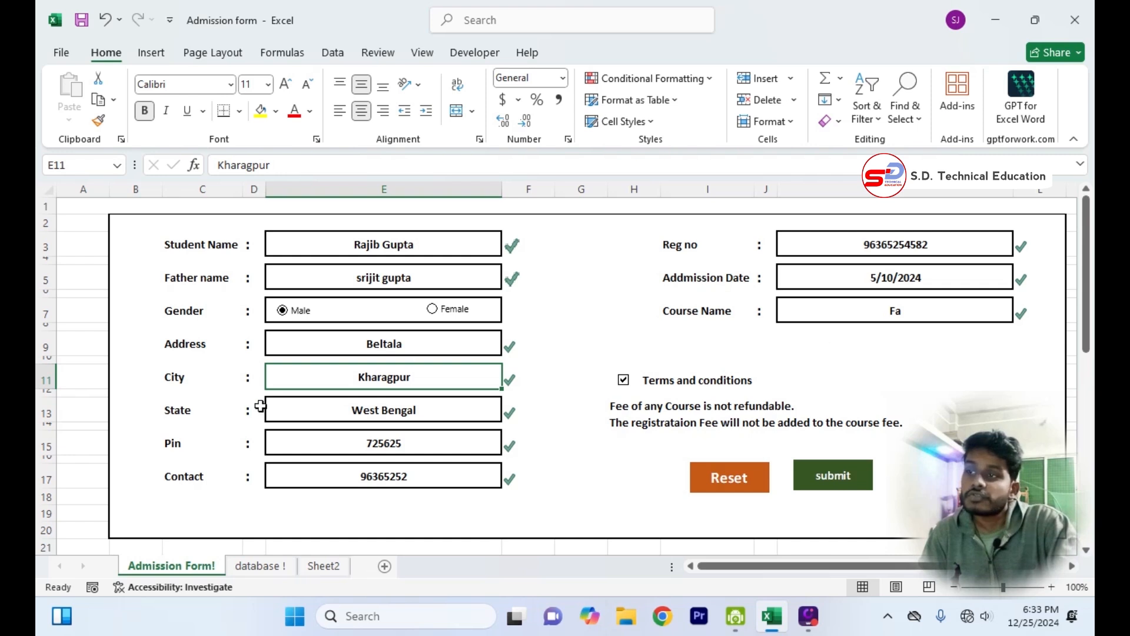
{"action": "left_click", "coordinate": [259, 566]}
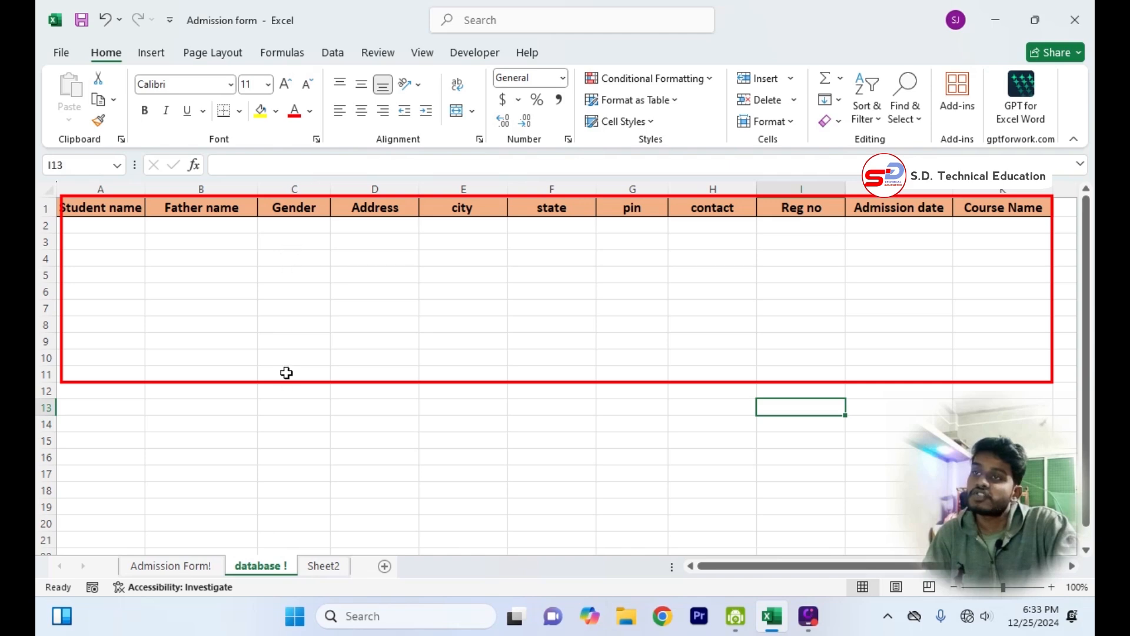
{"action": "left_click", "coordinate": [197, 565]}
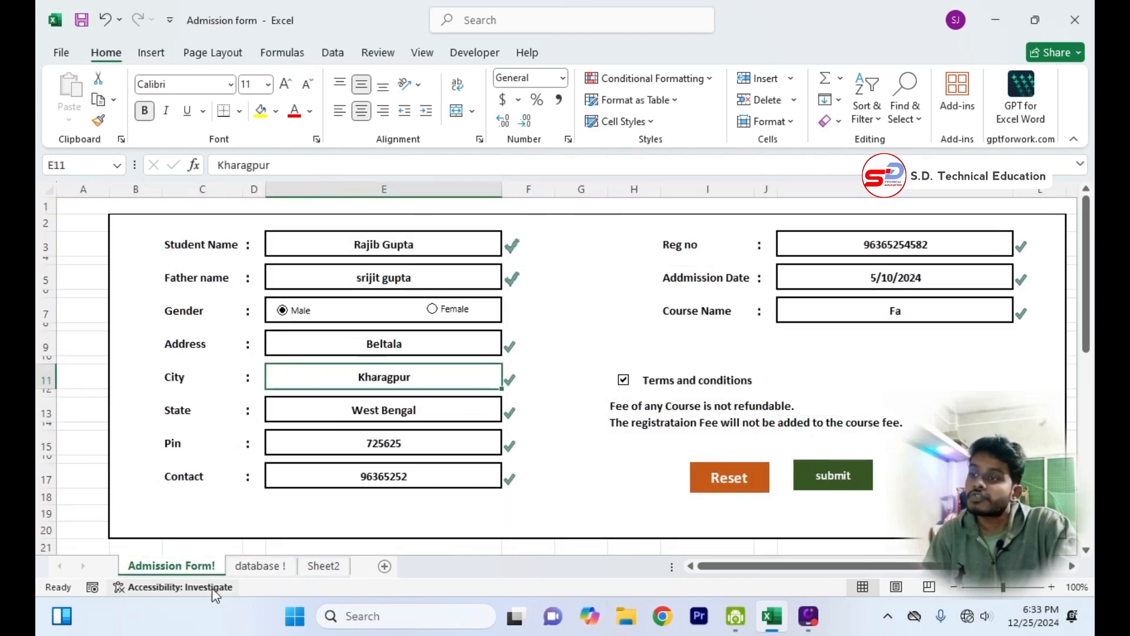
{"action": "left_click", "coordinate": [252, 567]}
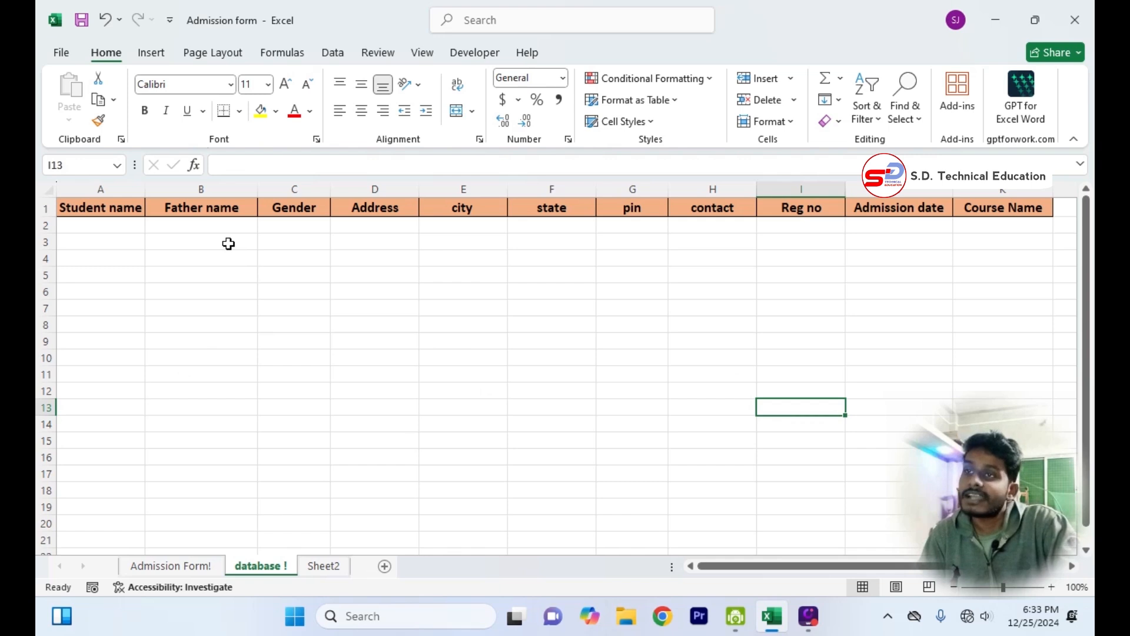
{"action": "left_click", "coordinate": [177, 566]}
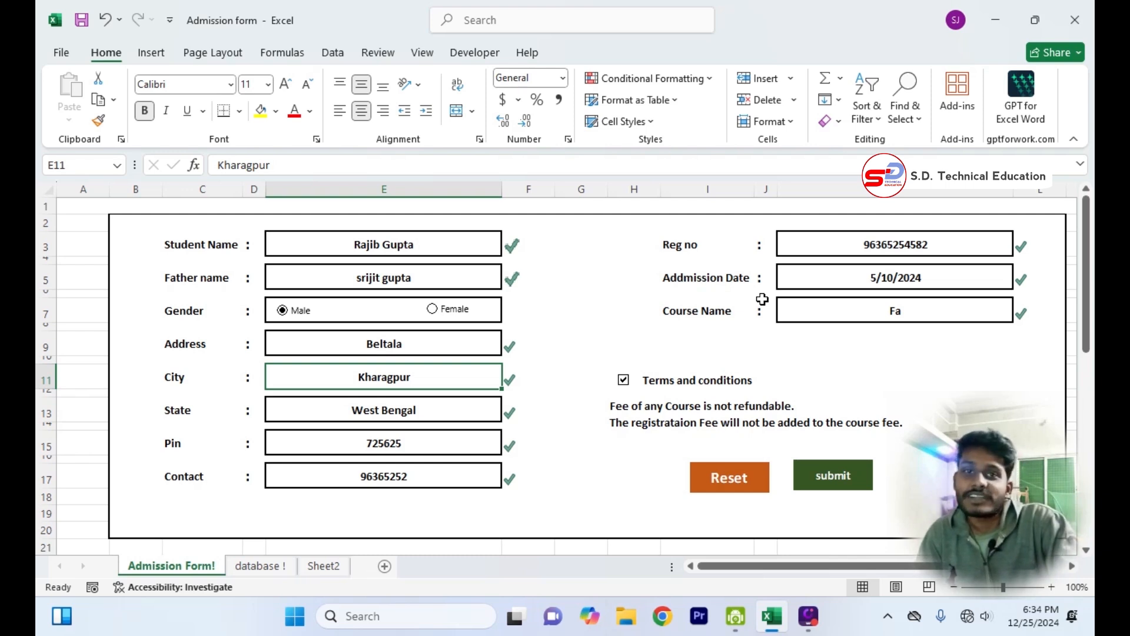
{"action": "left_click", "coordinate": [336, 566]}
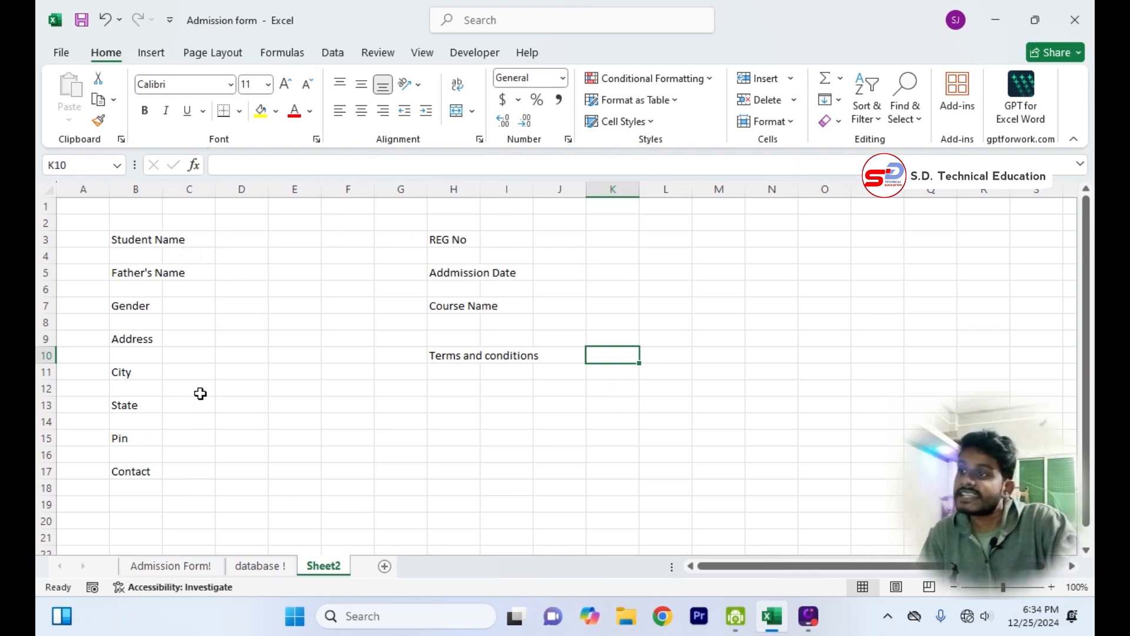
{"action": "left_click", "coordinate": [192, 567]}
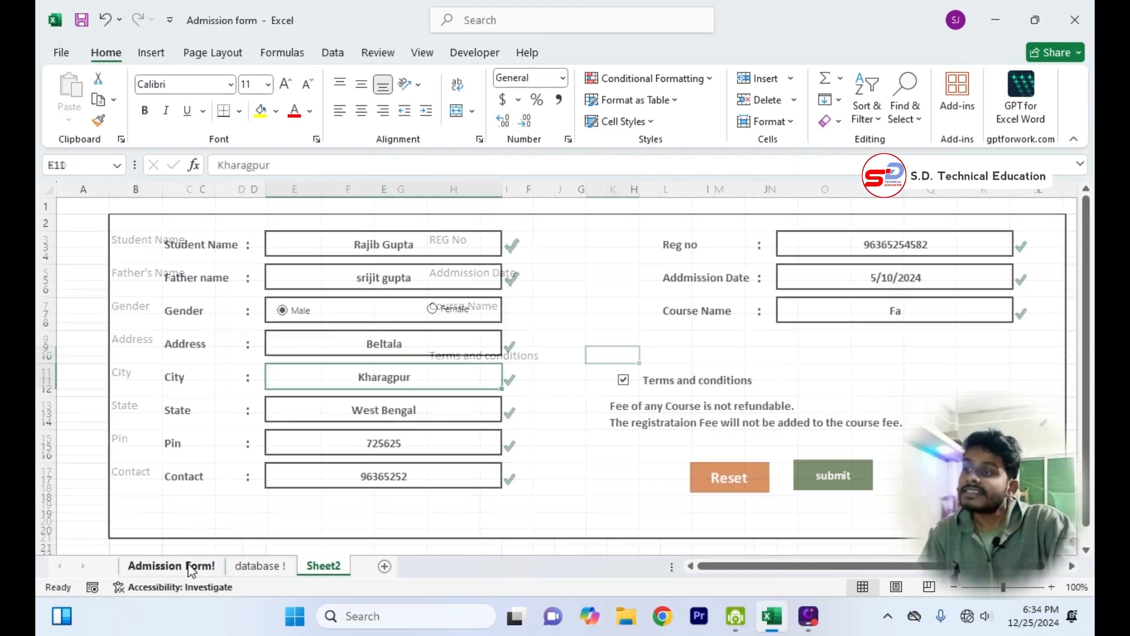
{"action": "left_click", "coordinate": [202, 241]}
{"action": "left_click", "coordinate": [203, 281]}
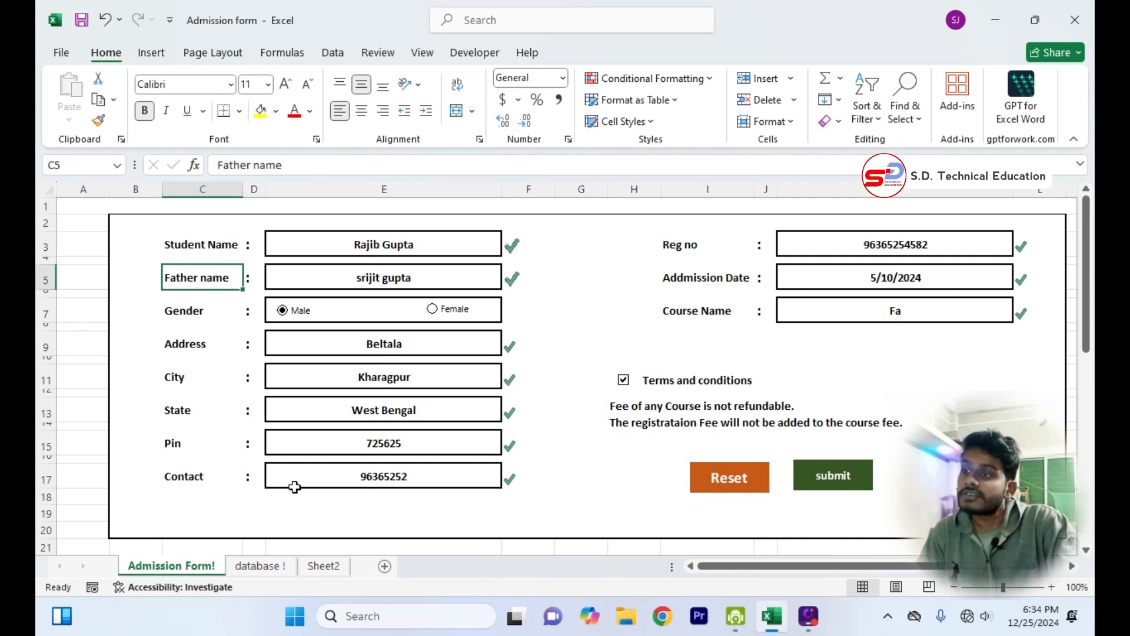
On Sheet2, widen column B so that the Student Name and Father's Name labels fit inside it.
{"action": "left_click", "coordinate": [324, 566]}
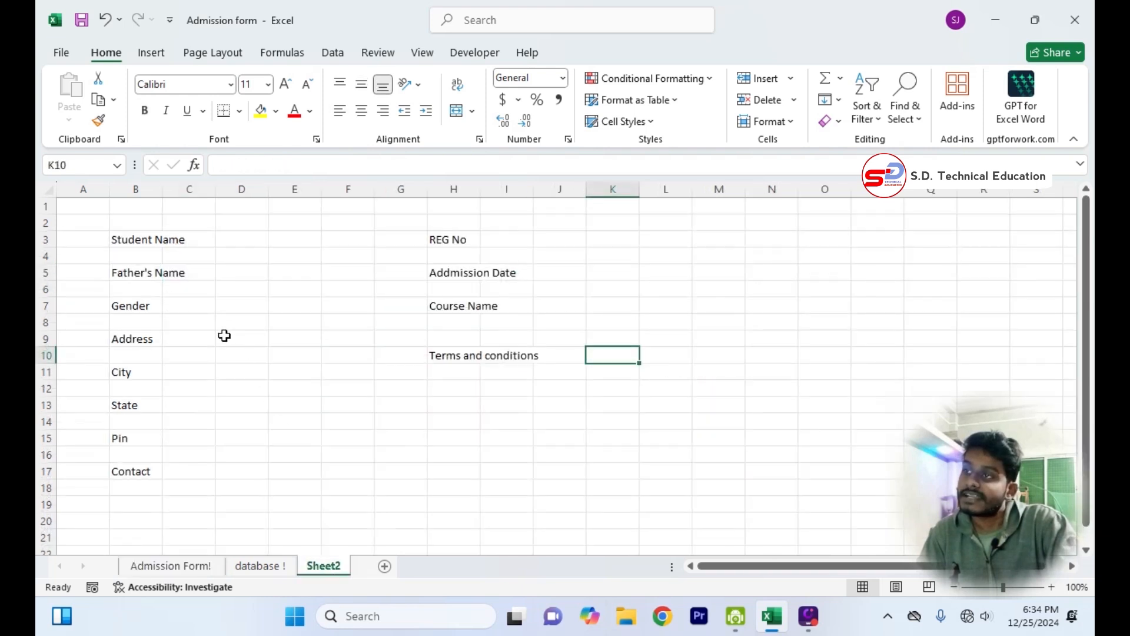
{"action": "left_click", "coordinate": [153, 243]}
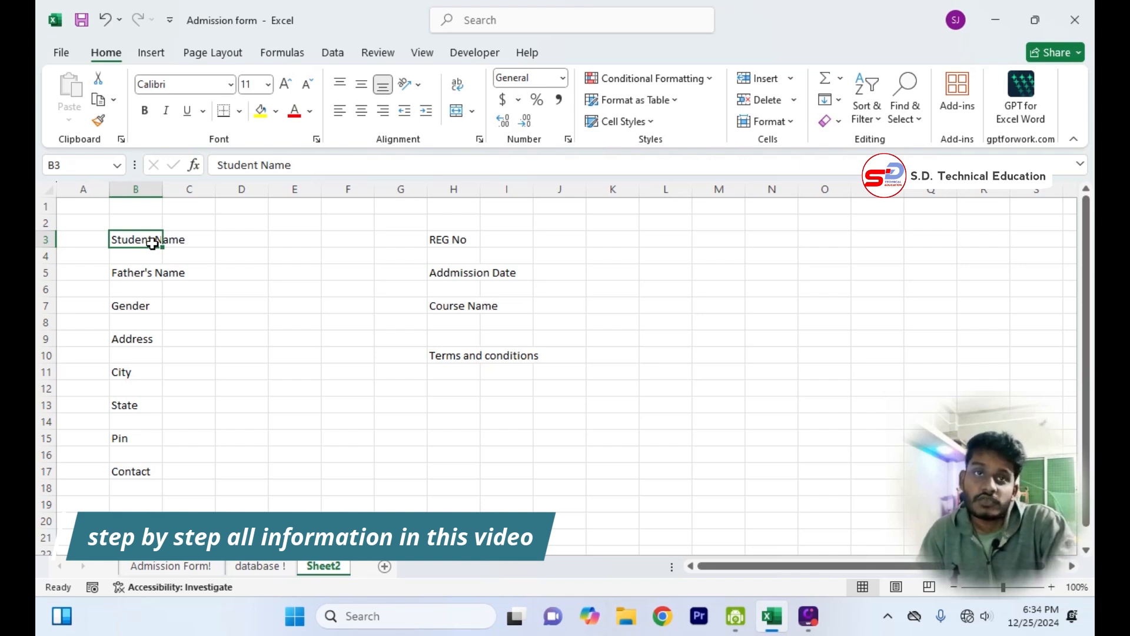
{"action": "left_click", "coordinate": [280, 353]}
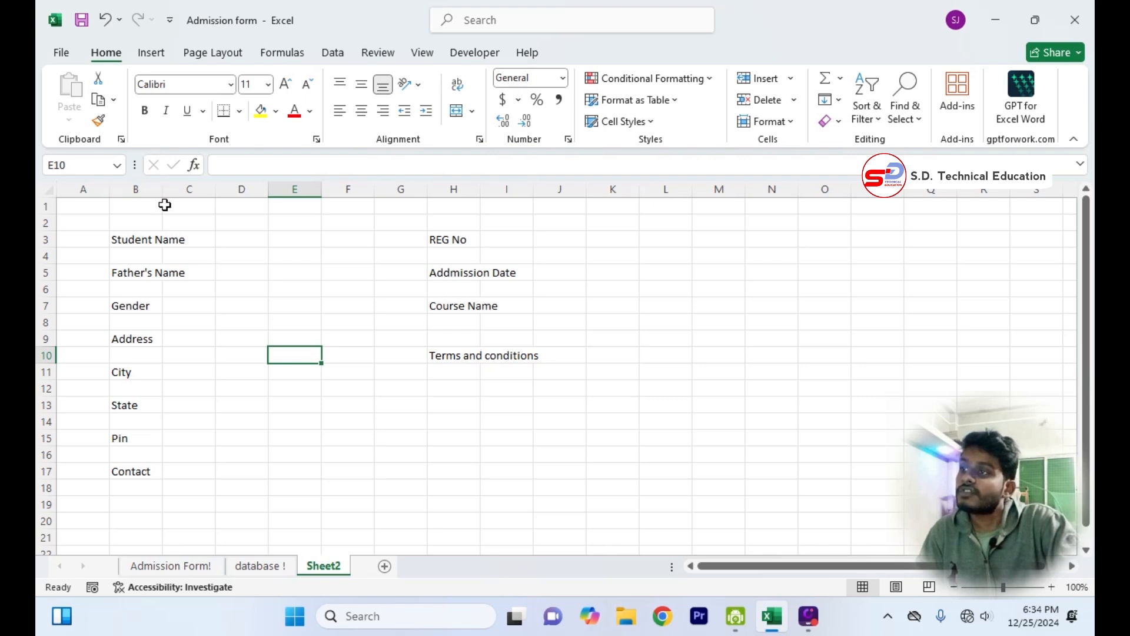
{"action": "left_click", "coordinate": [147, 237]}
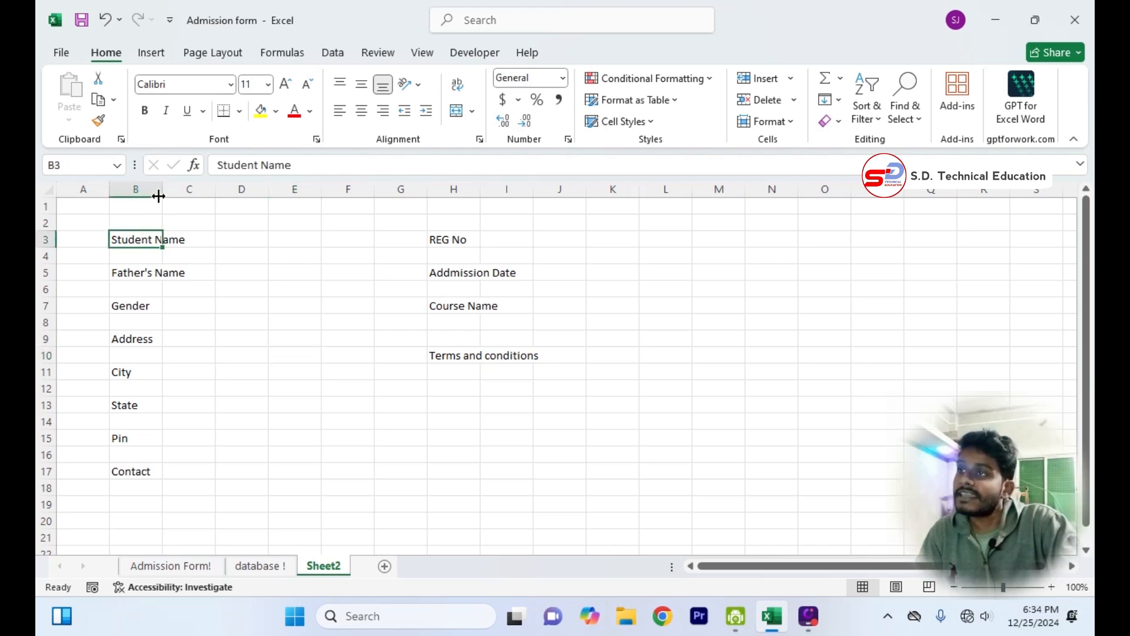
{"action": "left_click", "coordinate": [141, 189]}
{"action": "left_click_drag", "start_coordinate": [167, 189], "coordinate": [202, 194]}
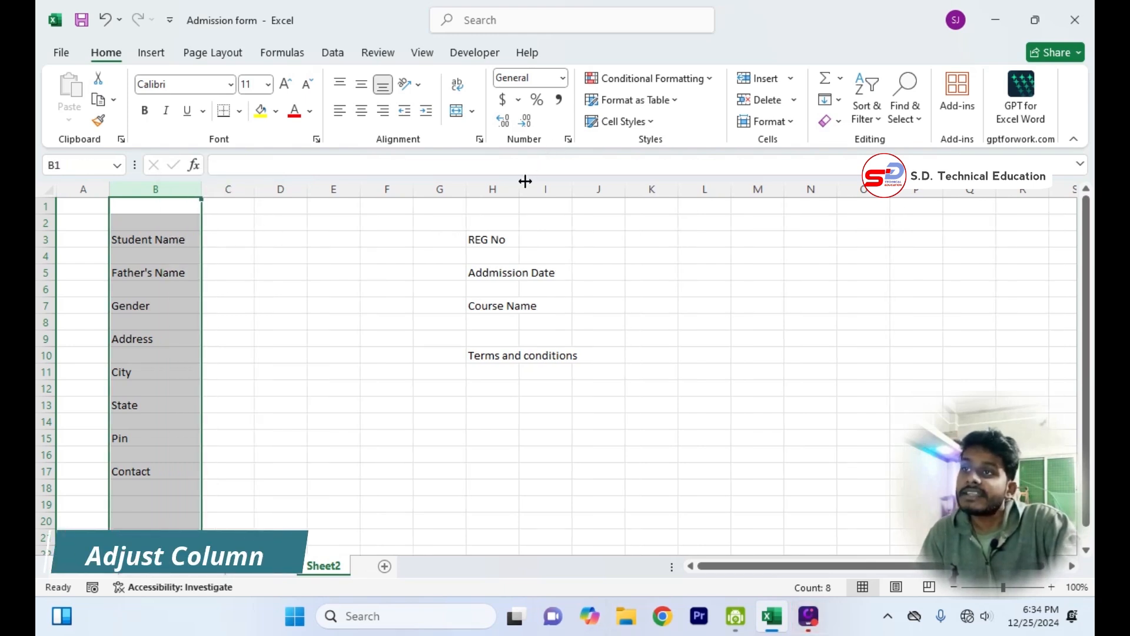
Widen column H so that the Addmission Date label fits inside the column.
{"action": "left_click", "coordinate": [502, 187]}
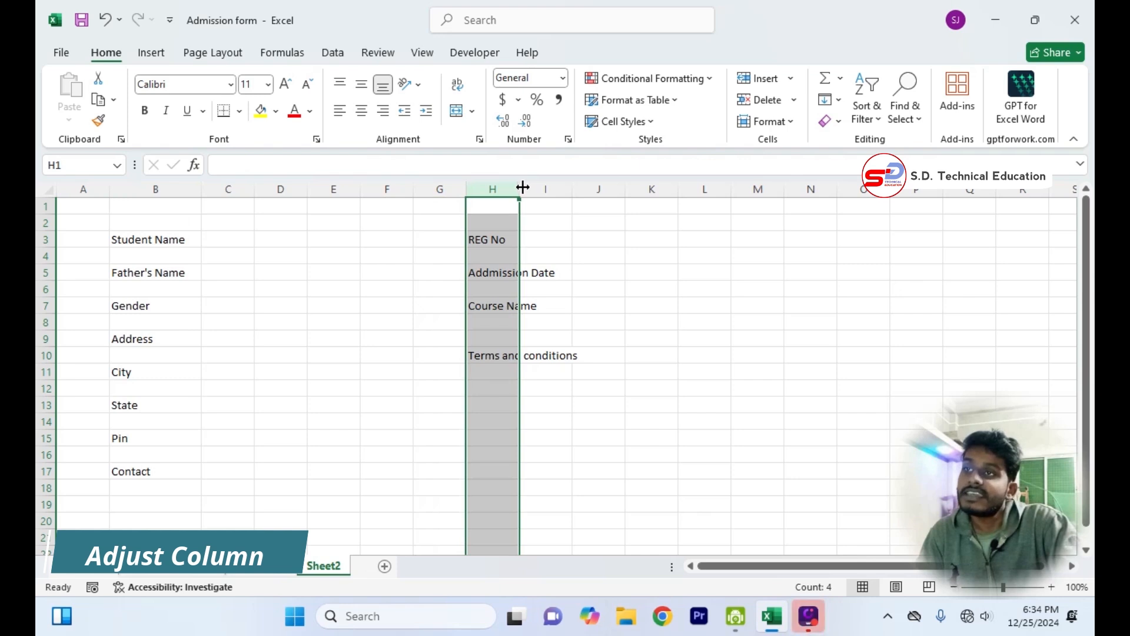
{"action": "left_click_drag", "start_coordinate": [523, 187], "coordinate": [523, 187]}
{"action": "left_click_drag", "start_coordinate": [528, 187], "coordinate": [566, 190]}
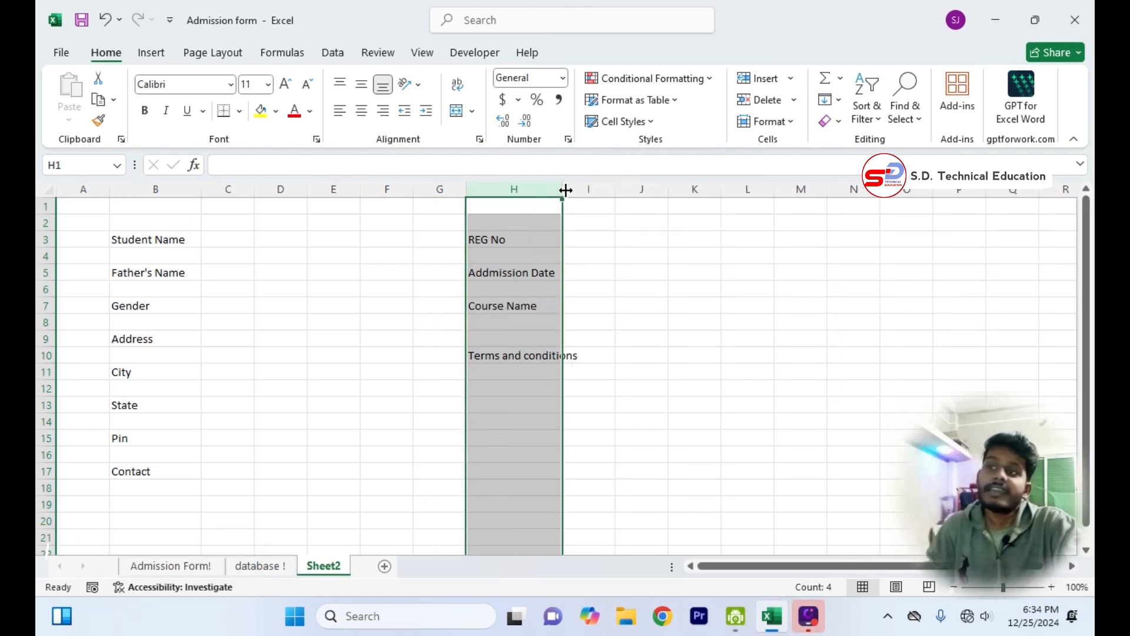
{"action": "left_click", "coordinate": [711, 454]}
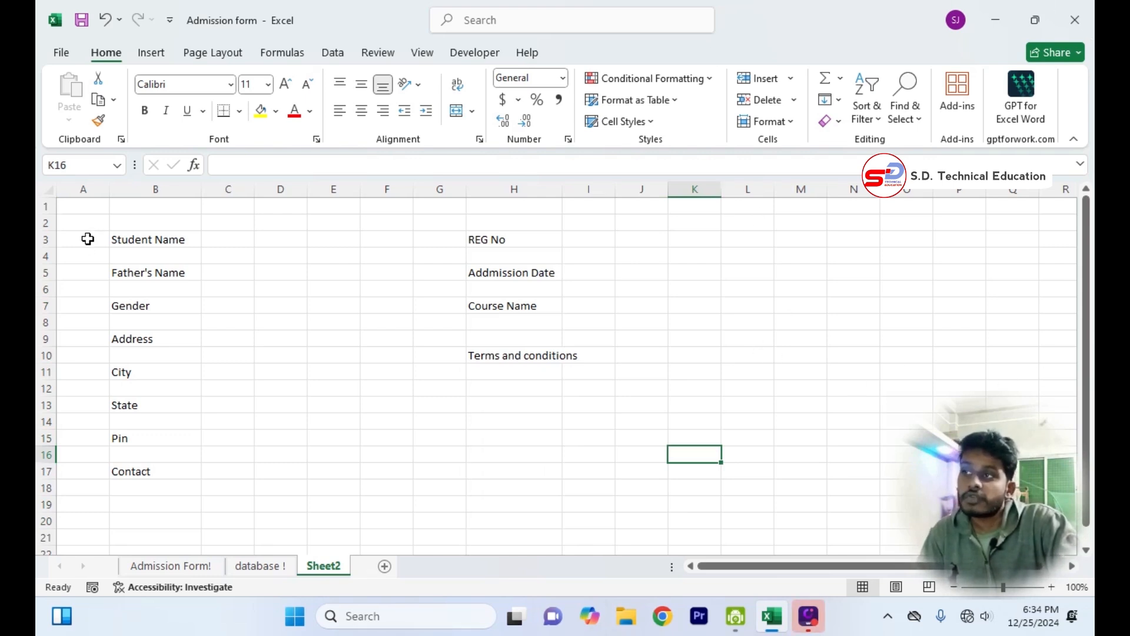
Increase the height of the odd-numbered label rows from 3 to 17 together, from Student Name to Contact.
{"action": "left_click", "coordinate": [48, 239]}
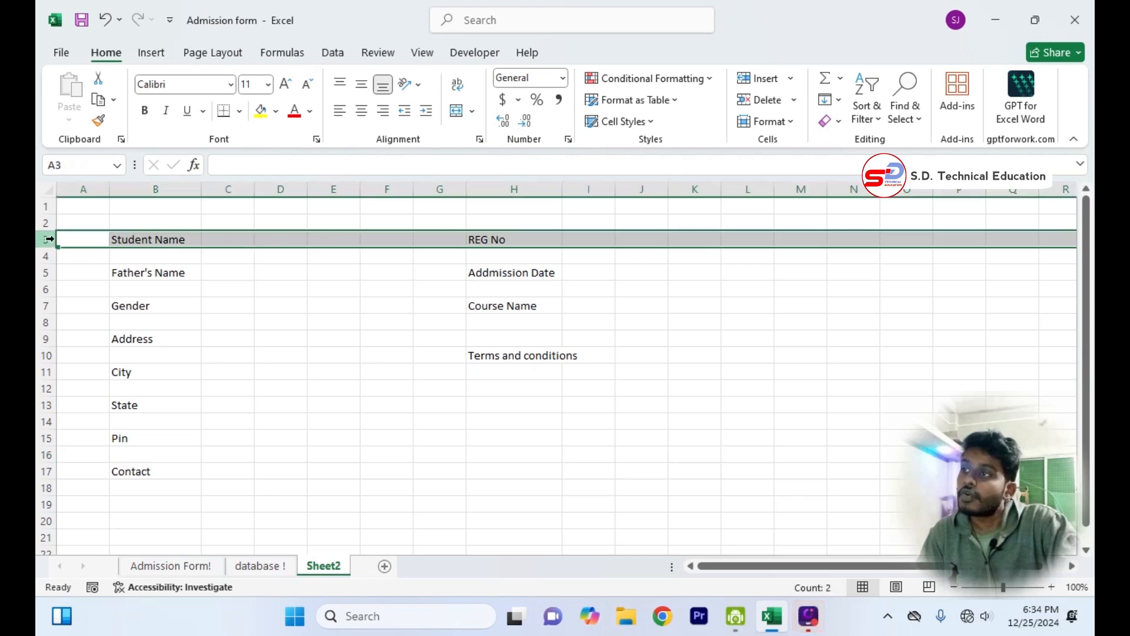
{"action": "left_click", "coordinate": [46, 272], "text": "ctrl"}
{"action": "left_click", "coordinate": [45, 306], "text": "ctrl"}
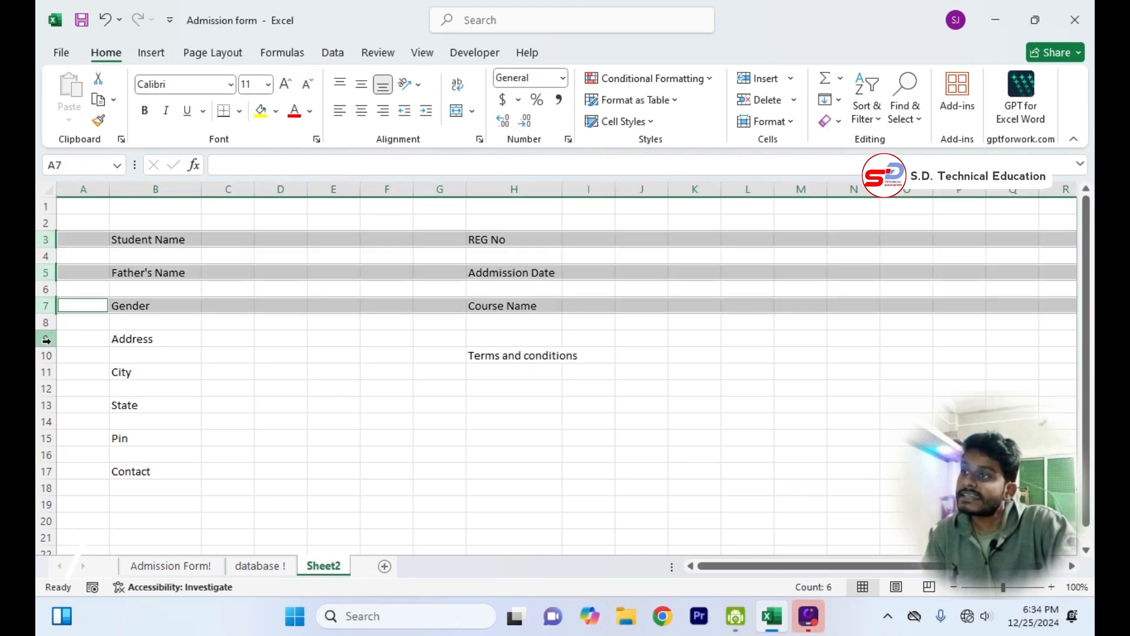
{"action": "left_click", "coordinate": [46, 338], "text": "ctrl"}
{"action": "left_click", "coordinate": [46, 372], "text": "ctrl"}
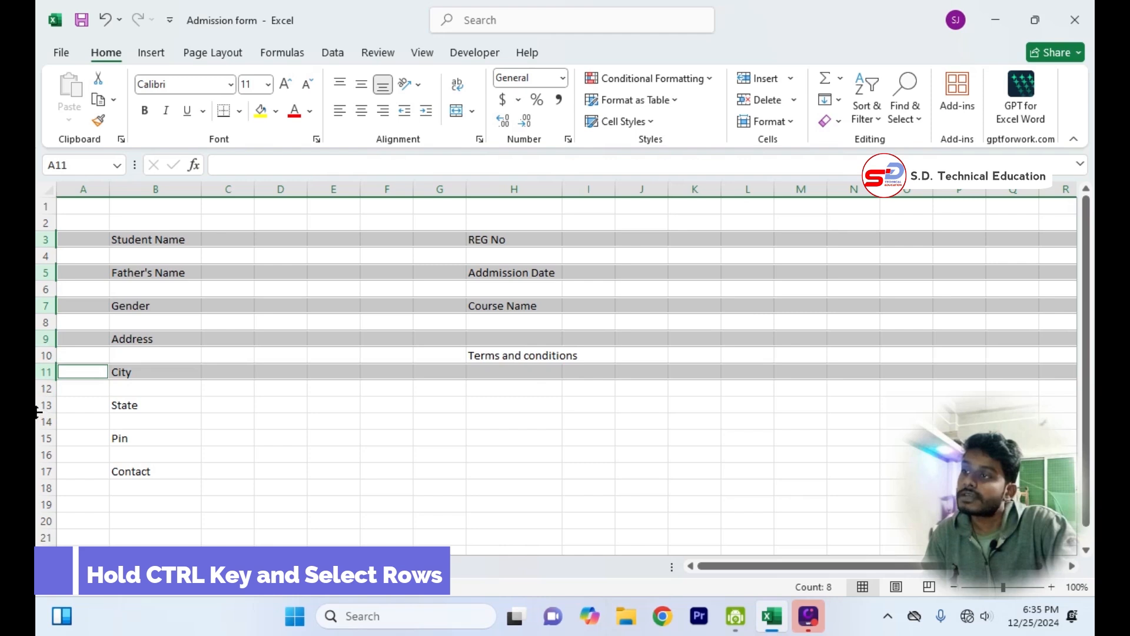
{"action": "left_click", "coordinate": [46, 405], "text": "ctrl"}
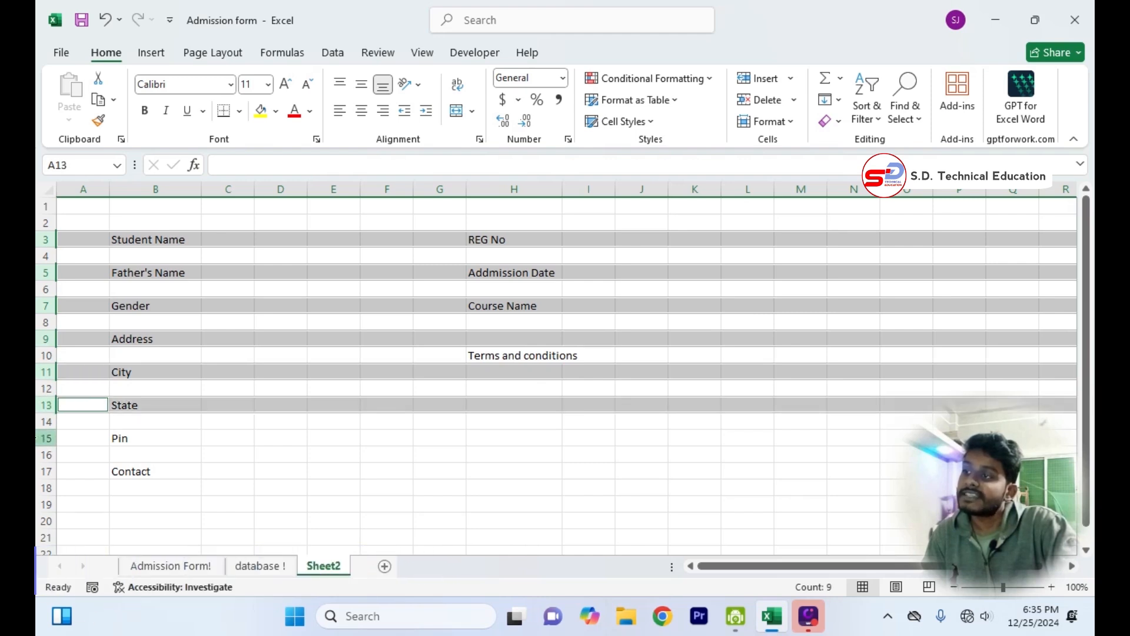
{"action": "left_click", "coordinate": [46, 438], "text": "ctrl"}
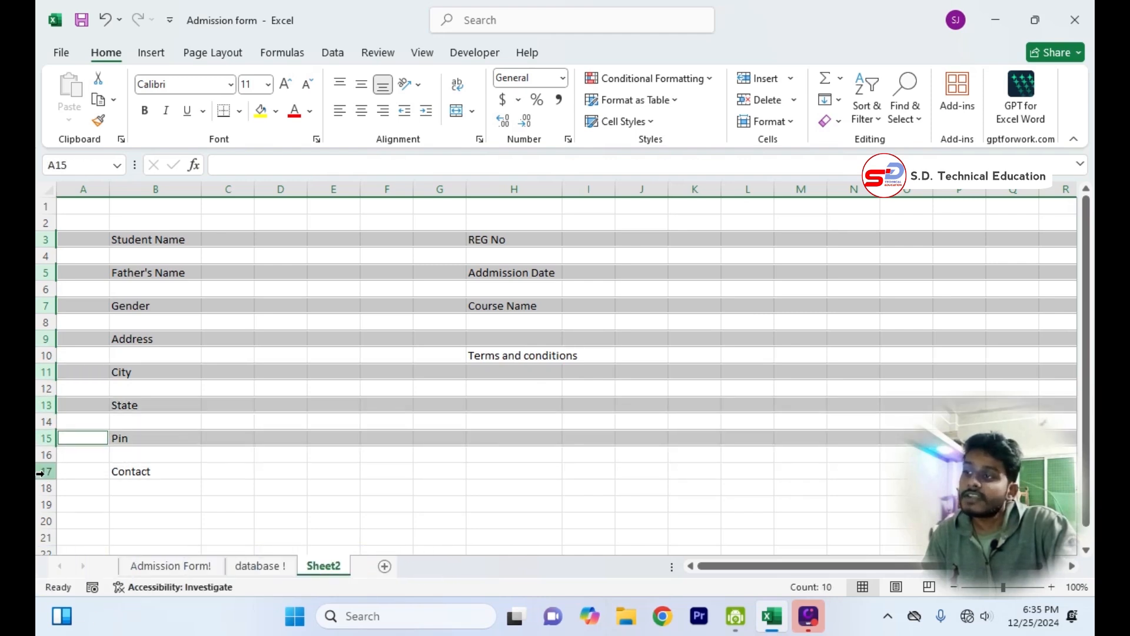
{"action": "left_click", "coordinate": [46, 471], "text": "ctrl"}
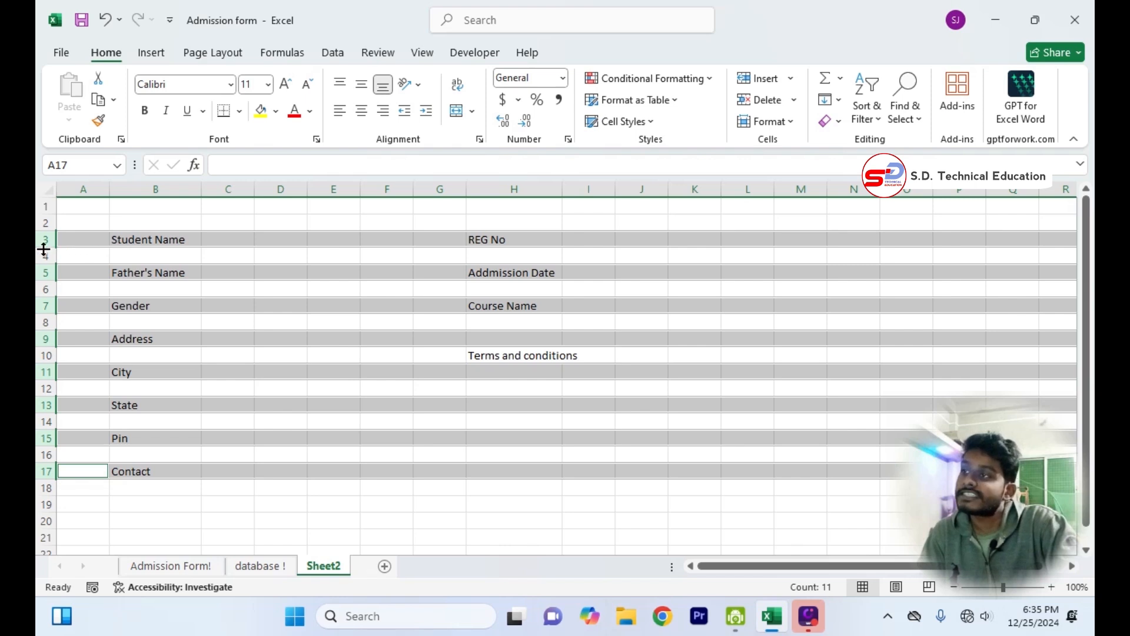
{"action": "left_click_drag", "start_coordinate": [43, 249], "coordinate": [44, 256]}
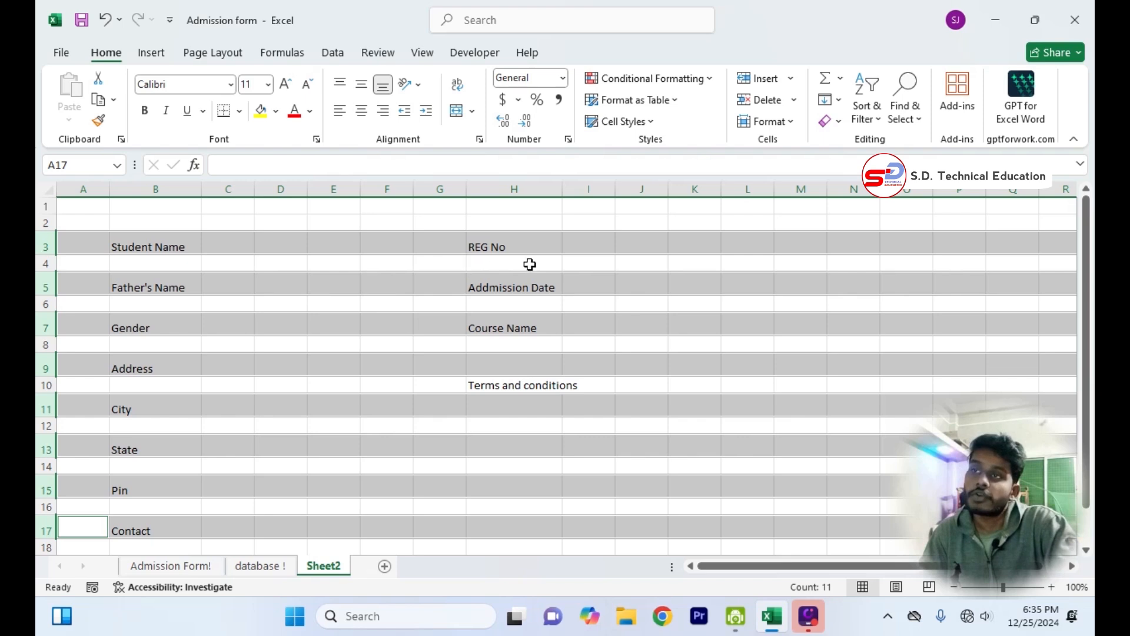
{"action": "left_click", "coordinate": [416, 366]}
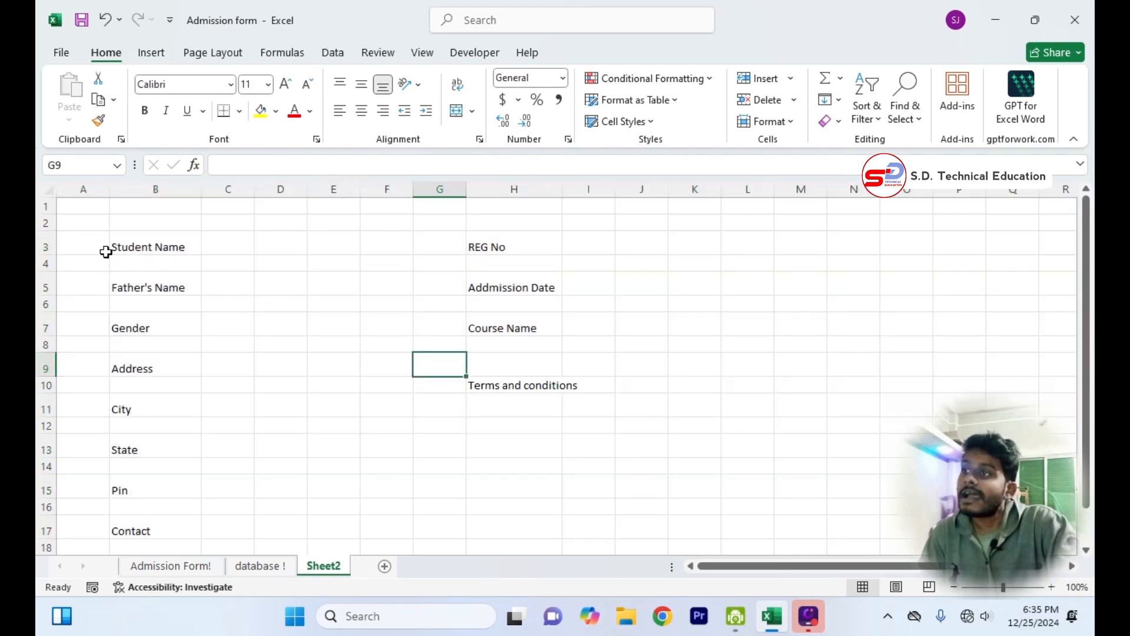
Reduce the even-numbered spacer rows from 4 to 16 together to about half their height.
{"action": "left_click", "coordinate": [47, 266]}
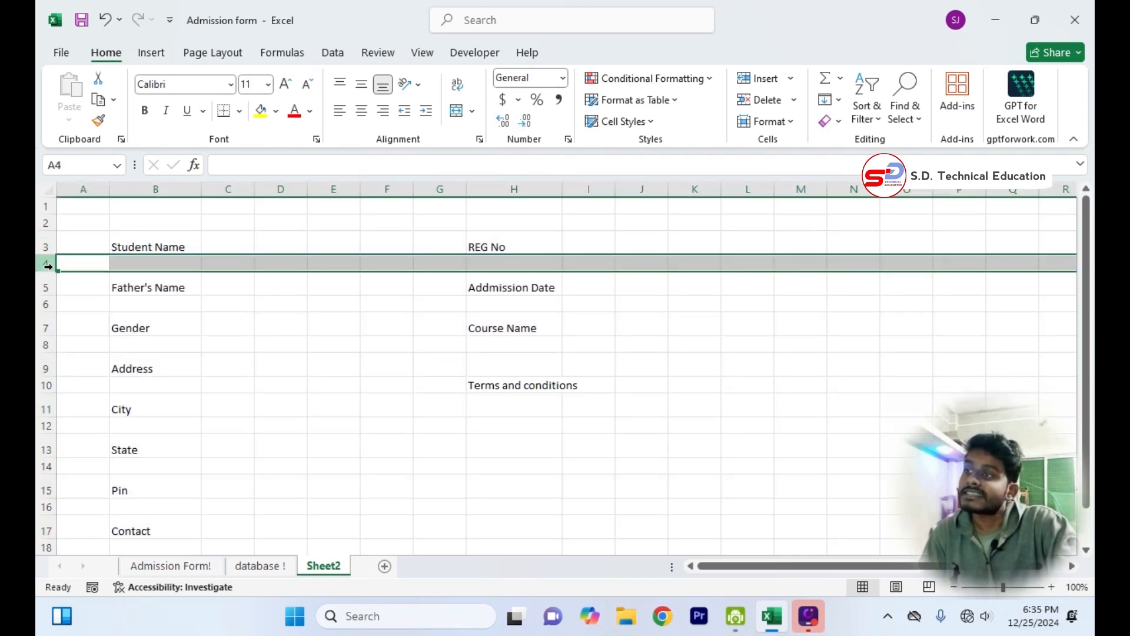
{"action": "left_click", "coordinate": [48, 305], "text": "ctrl"}
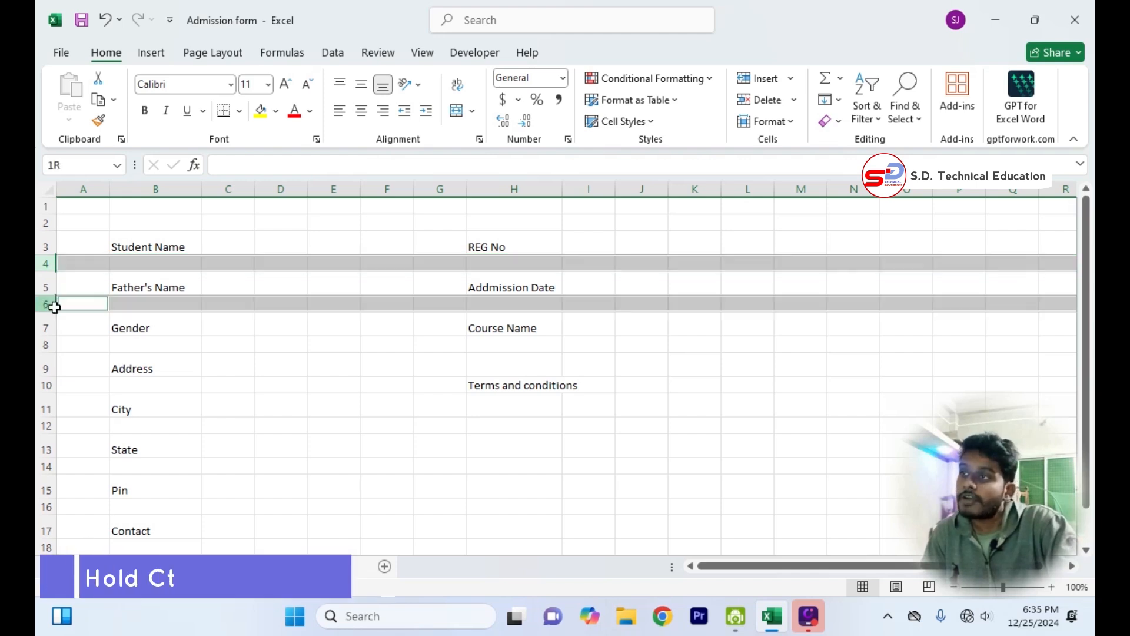
{"action": "left_click", "coordinate": [45, 343], "text": "ctrl"}
{"action": "left_click", "coordinate": [44, 385], "text": "ctrl"}
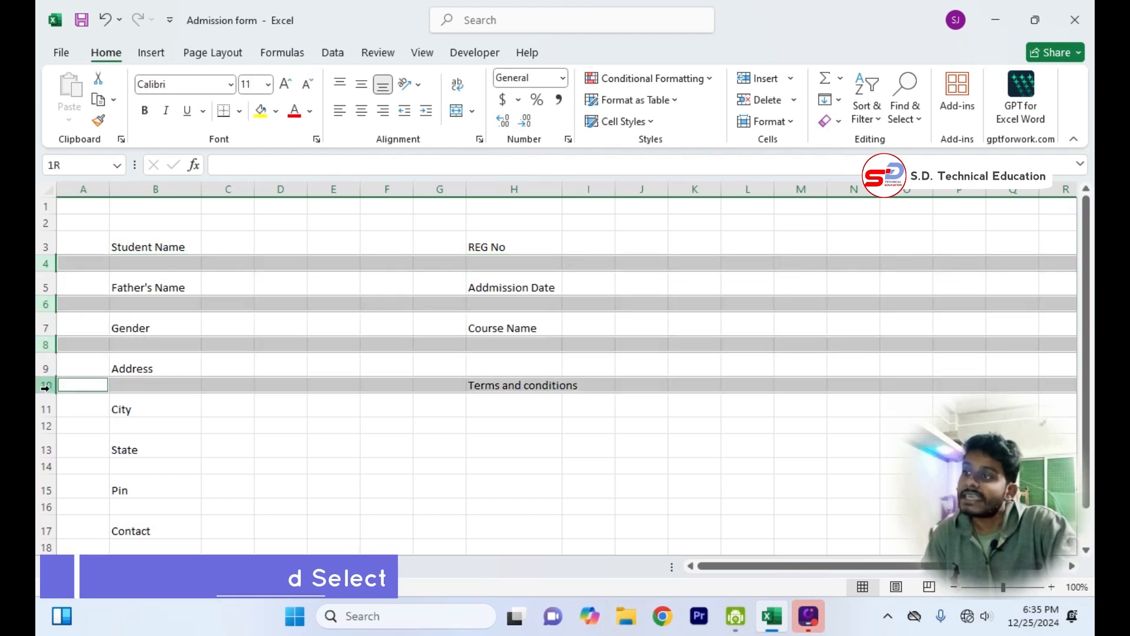
{"action": "left_click", "coordinate": [43, 425], "text": "ctrl"}
{"action": "left_click", "coordinate": [46, 467], "text": "ctrl"}
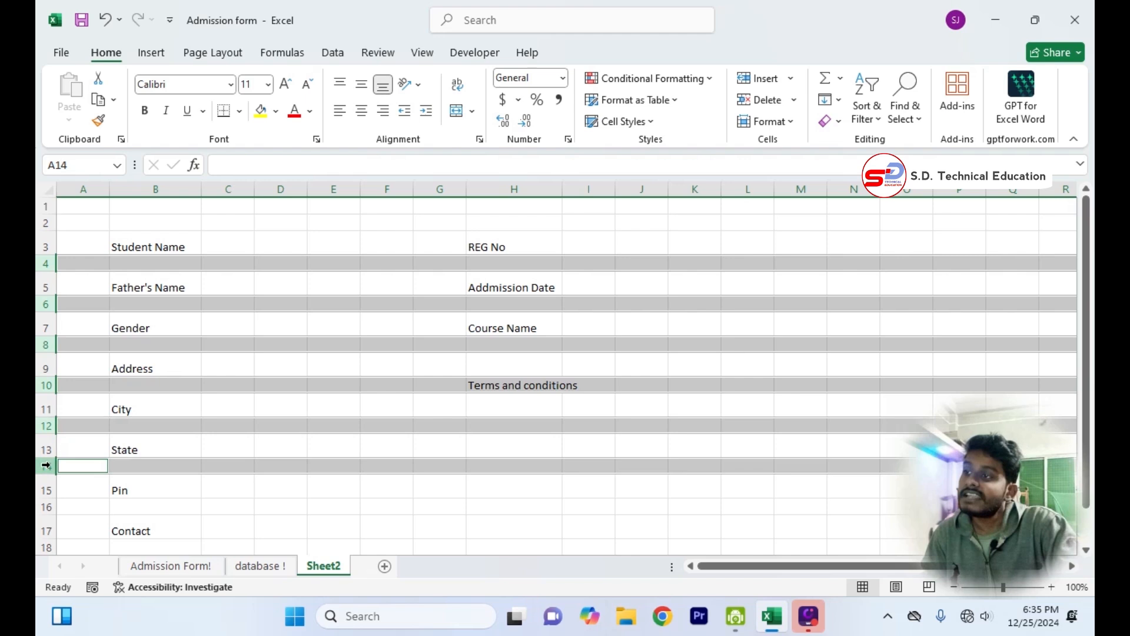
{"action": "left_click", "coordinate": [47, 505], "text": "ctrl"}
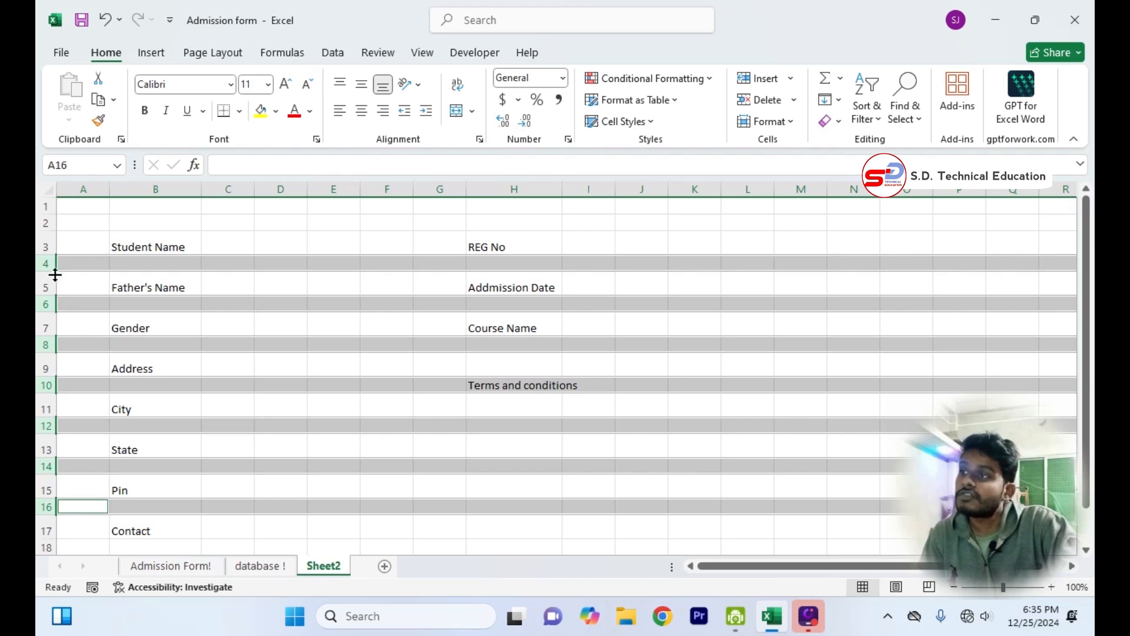
{"action": "left_click_drag", "start_coordinate": [48, 272], "coordinate": [48, 264]}
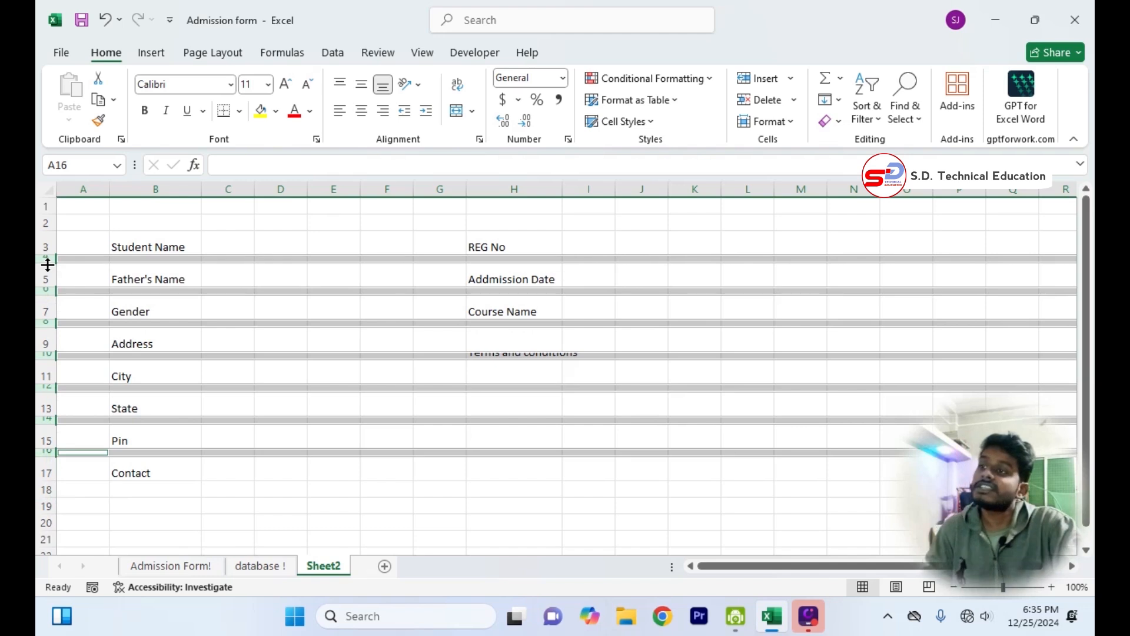
{"action": "left_click", "coordinate": [430, 488]}
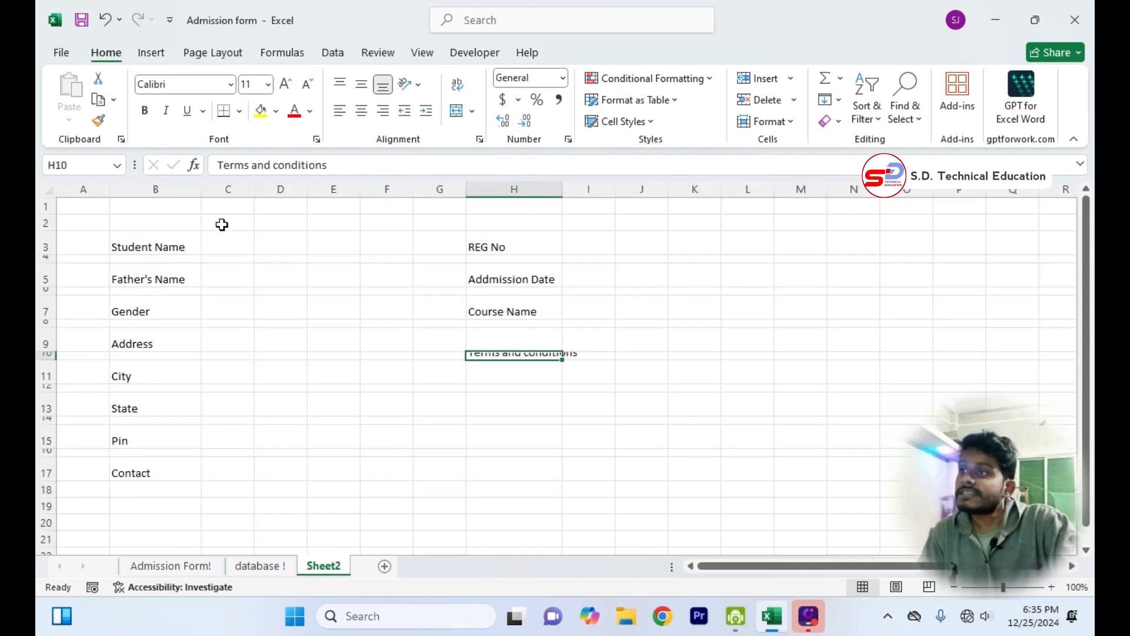
Narrow columns C and I to about half their width as separator columns beside the labels.
{"action": "left_click", "coordinate": [228, 246]}
{"action": "left_click", "coordinate": [228, 189]}
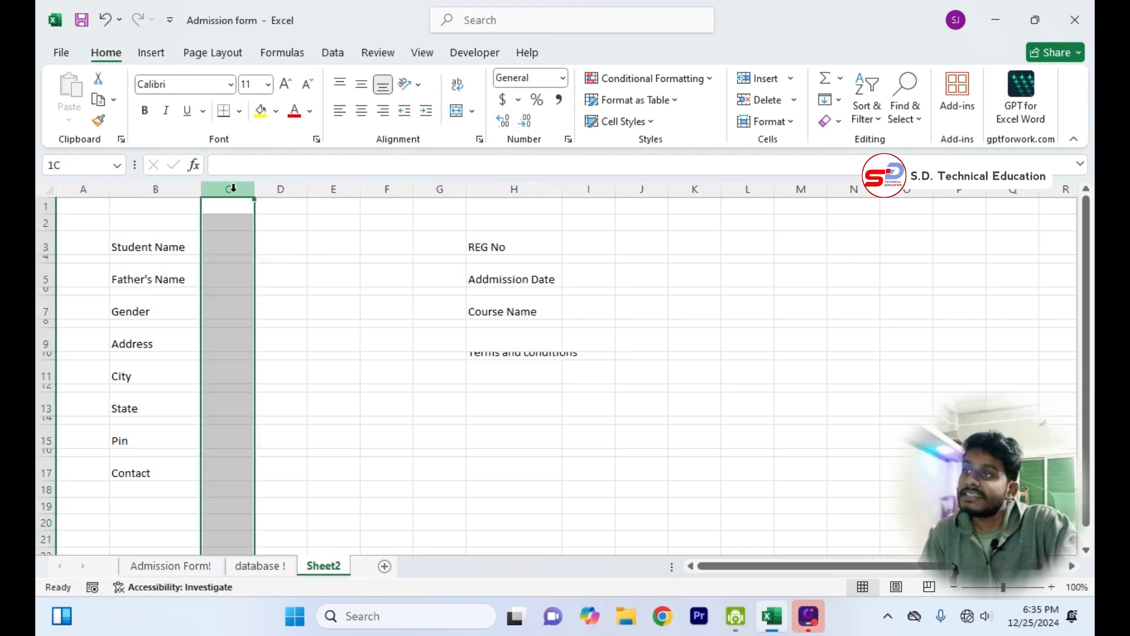
{"action": "left_click_drag", "start_coordinate": [252, 188], "coordinate": [226, 190]}
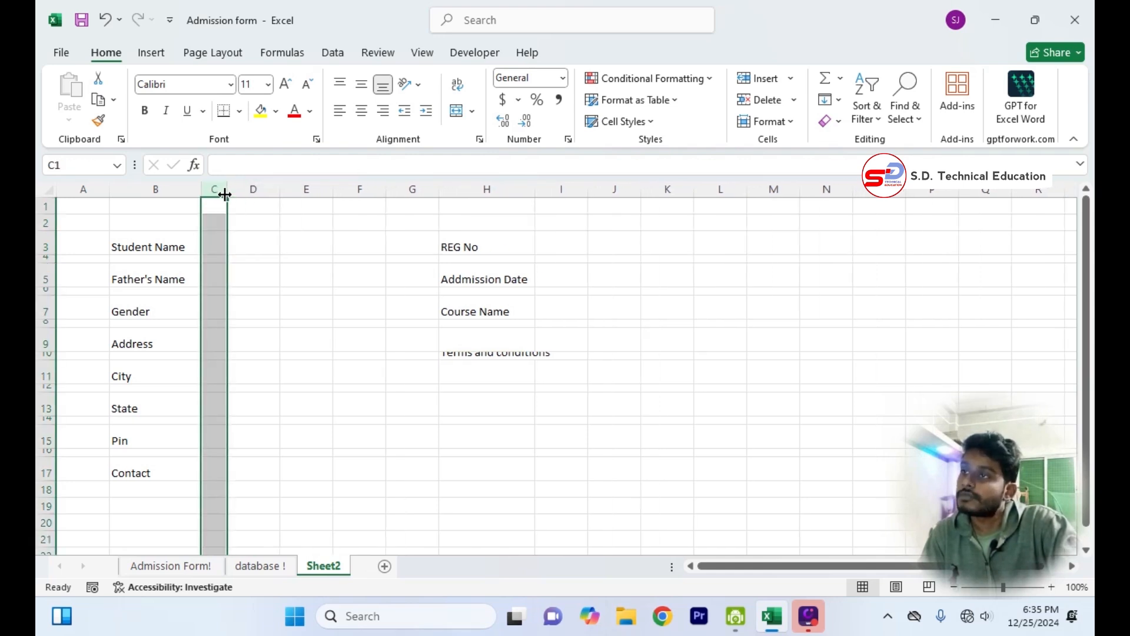
{"action": "left_click_drag", "start_coordinate": [586, 188], "coordinate": [555, 189]}
{"action": "left_click", "coordinate": [611, 451]}
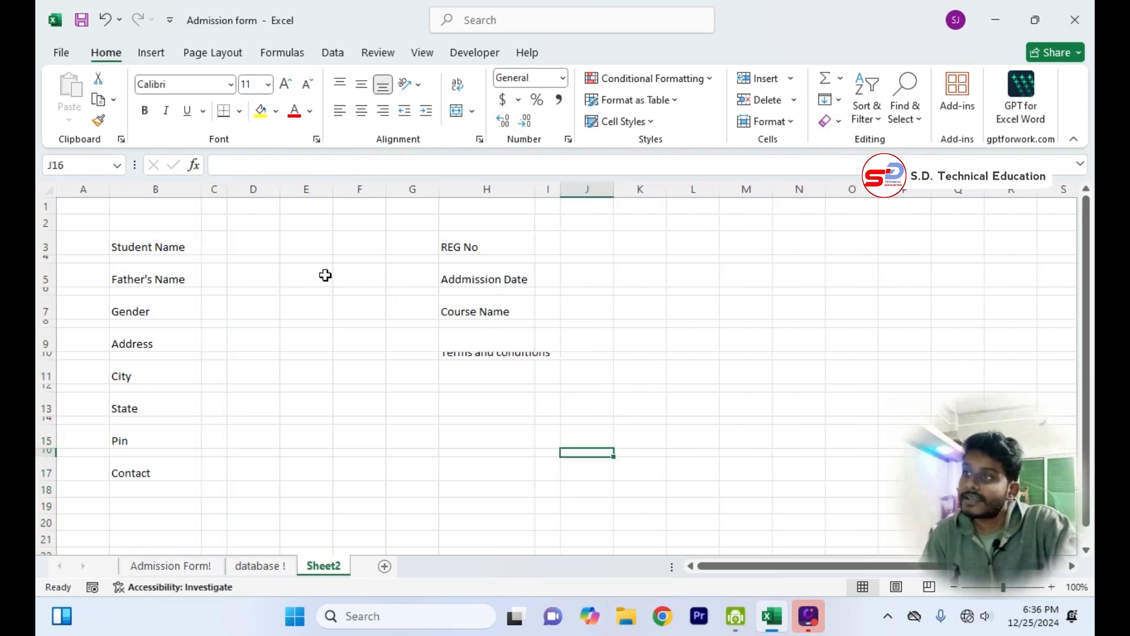
Enter a colon in C3 beside Student Name and format it middle-aligned, bold and size 12.
{"action": "left_click", "coordinate": [216, 247]}
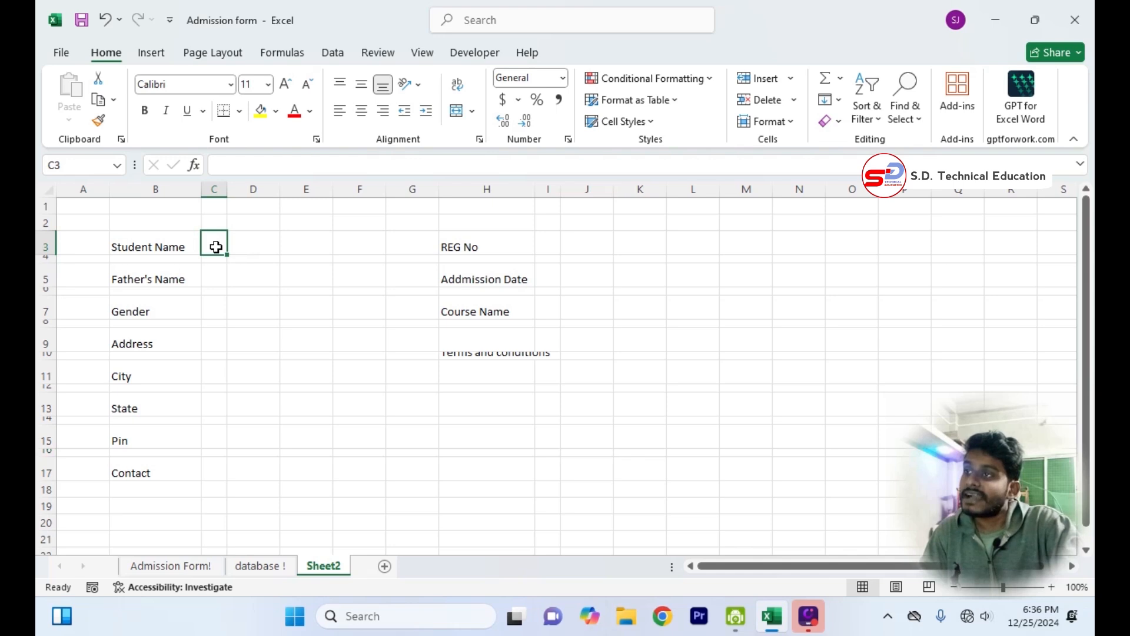
{"action": "type", "text": ":"}
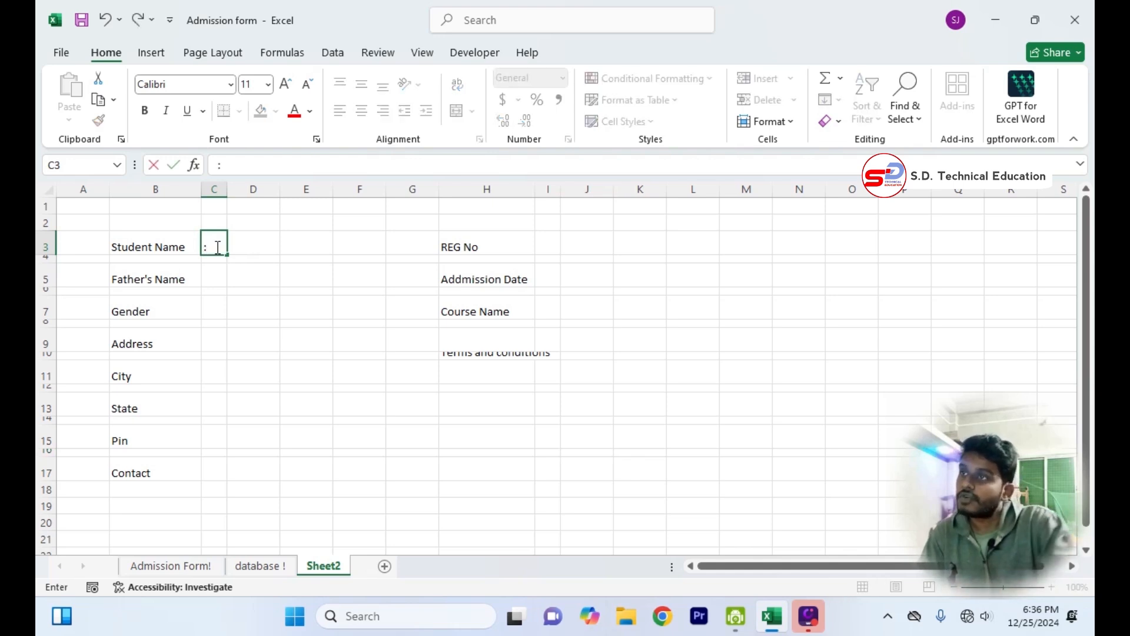
{"action": "left_click", "coordinate": [289, 344]}
{"action": "left_click", "coordinate": [199, 246]}
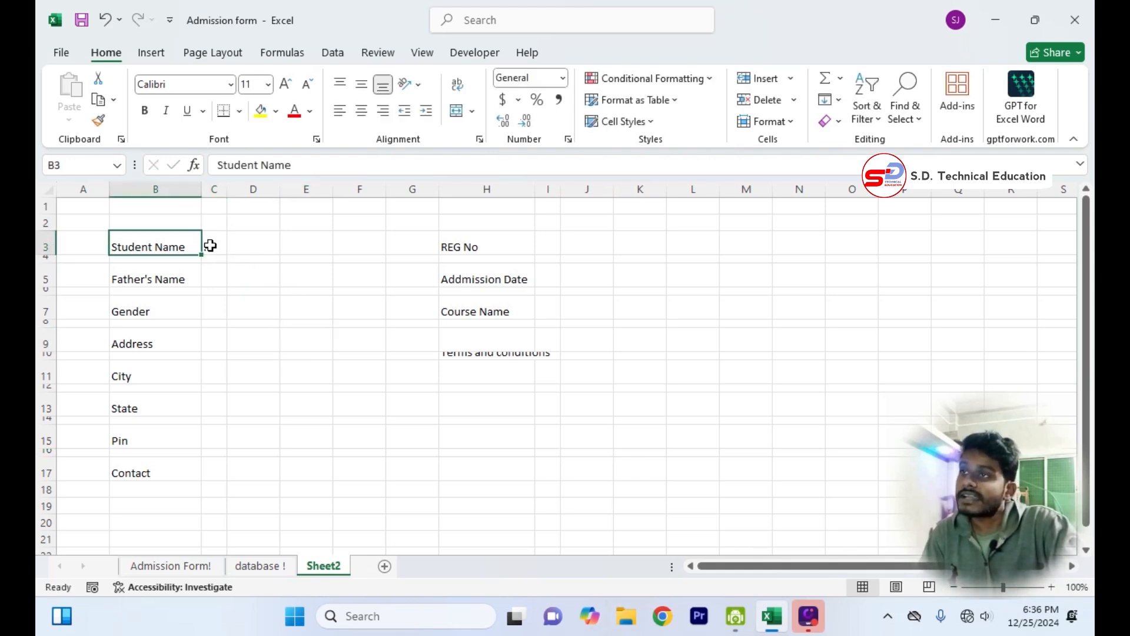
{"action": "left_click", "coordinate": [211, 245]}
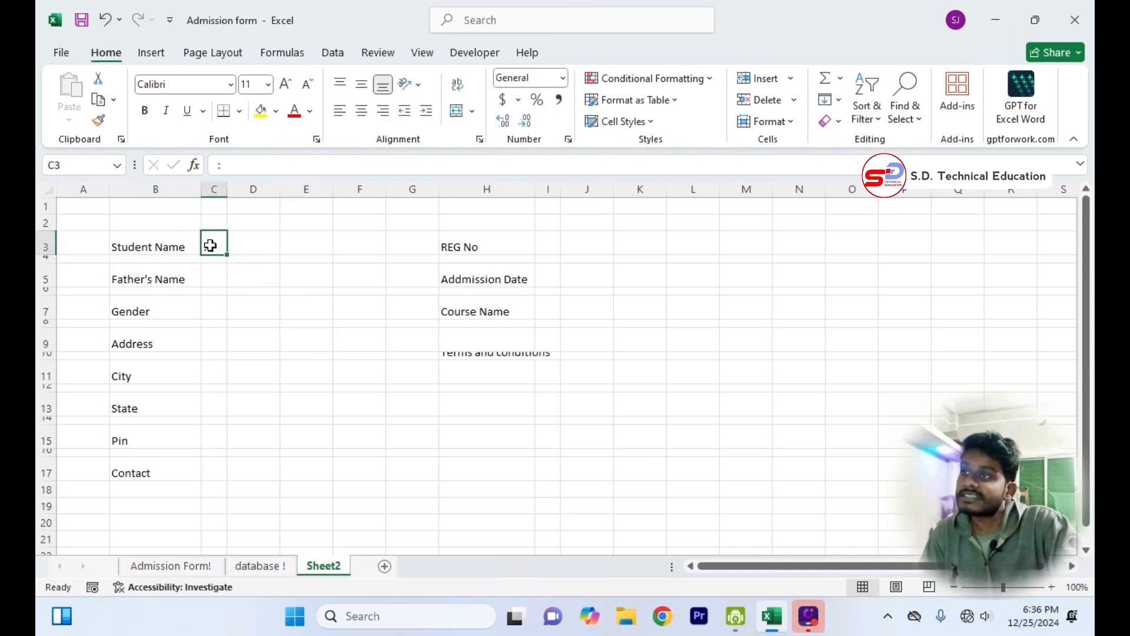
{"action": "left_click", "coordinate": [366, 87]}
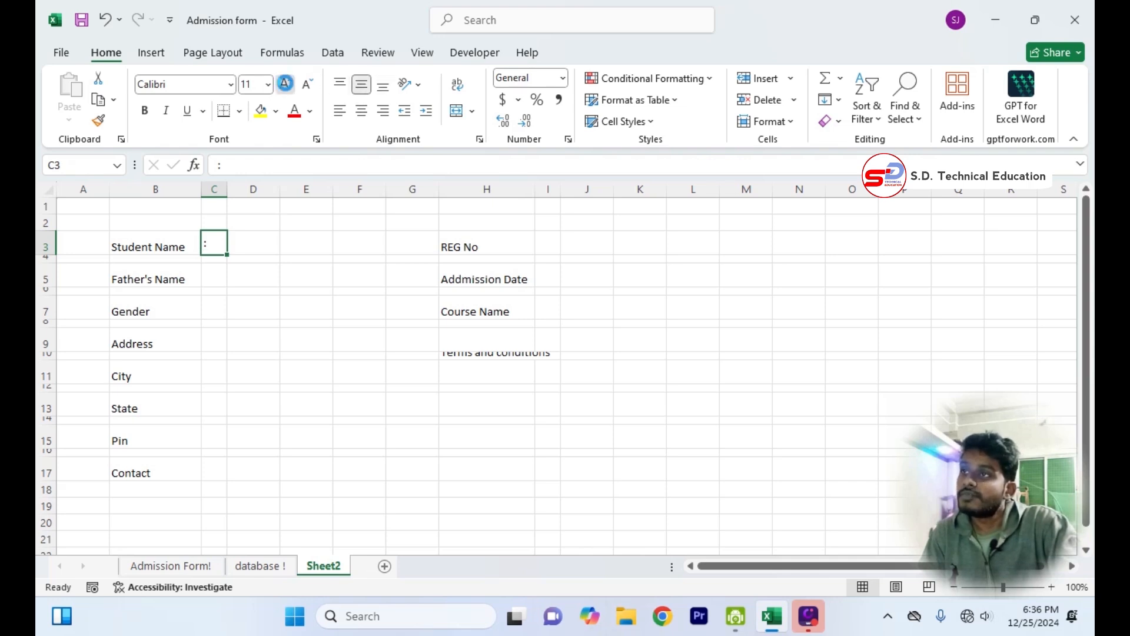
{"action": "left_click", "coordinate": [285, 83]}
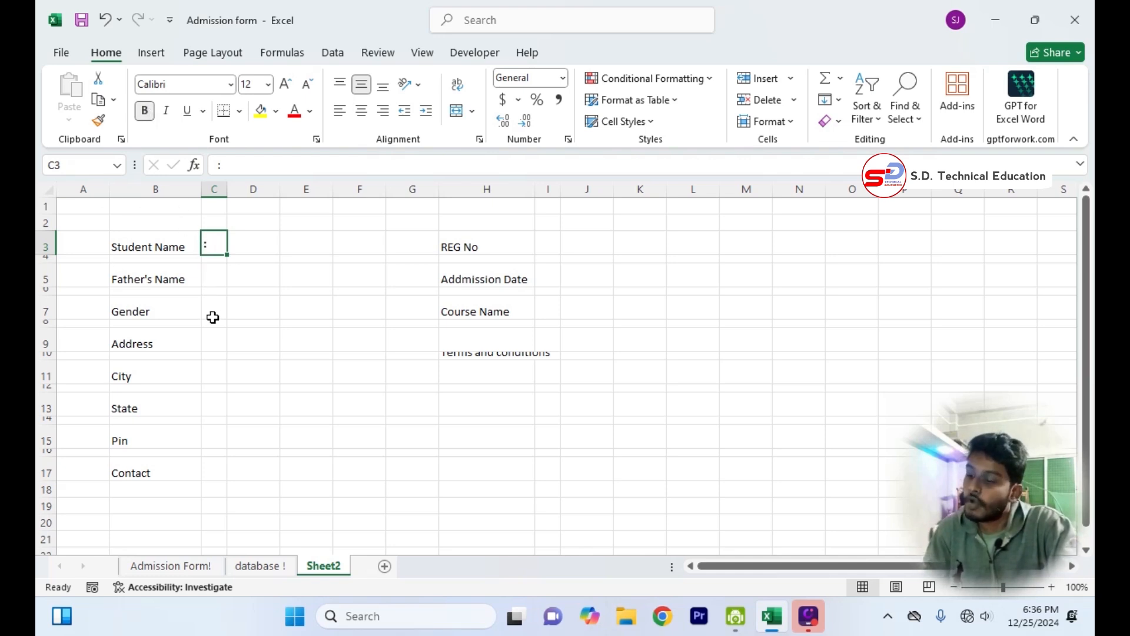
Copy the formatted colon from C3 beside the labels from Father's Name to Pin, in C5, C7, C9, C11, C13 and C15.
{"action": "key", "text": "ctrl+c"}
{"action": "left_click", "coordinate": [212, 279]}
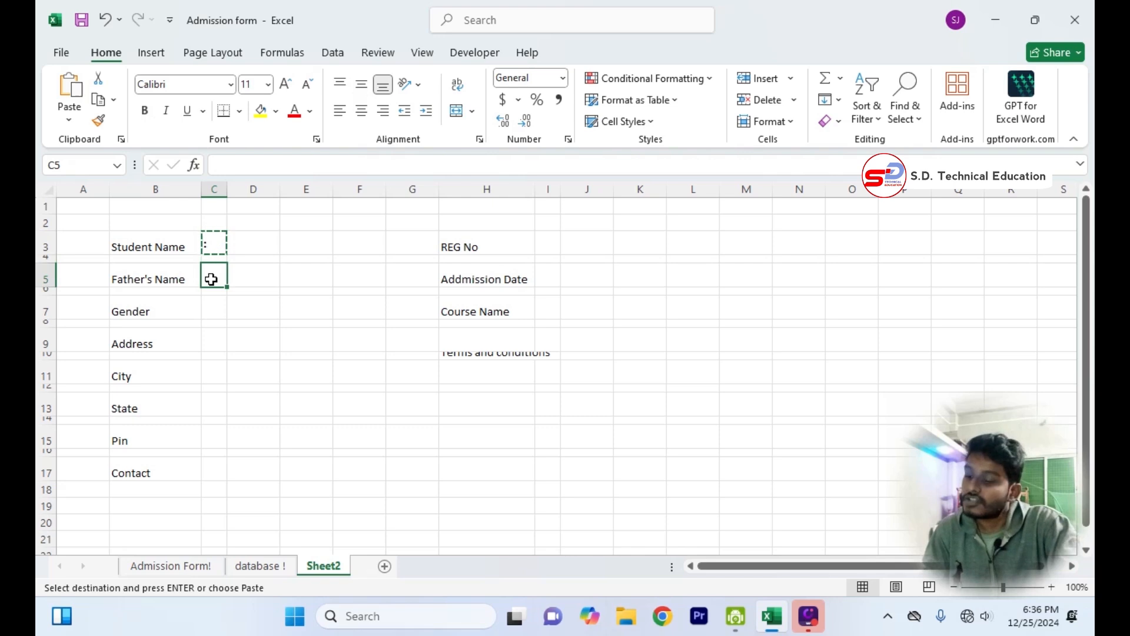
{"action": "key", "text": "ctrl+v"}
{"action": "left_click", "coordinate": [212, 312]}
{"action": "key", "text": "ctrl+v"}
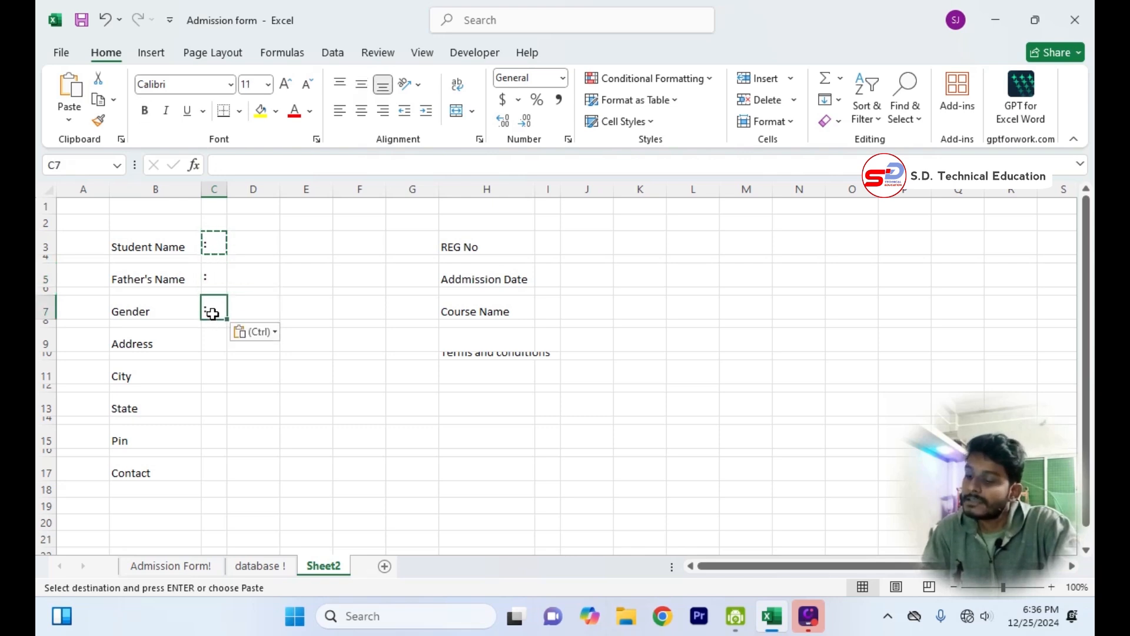
{"action": "left_click", "coordinate": [215, 340]}
{"action": "key", "text": "ctrl+v"}
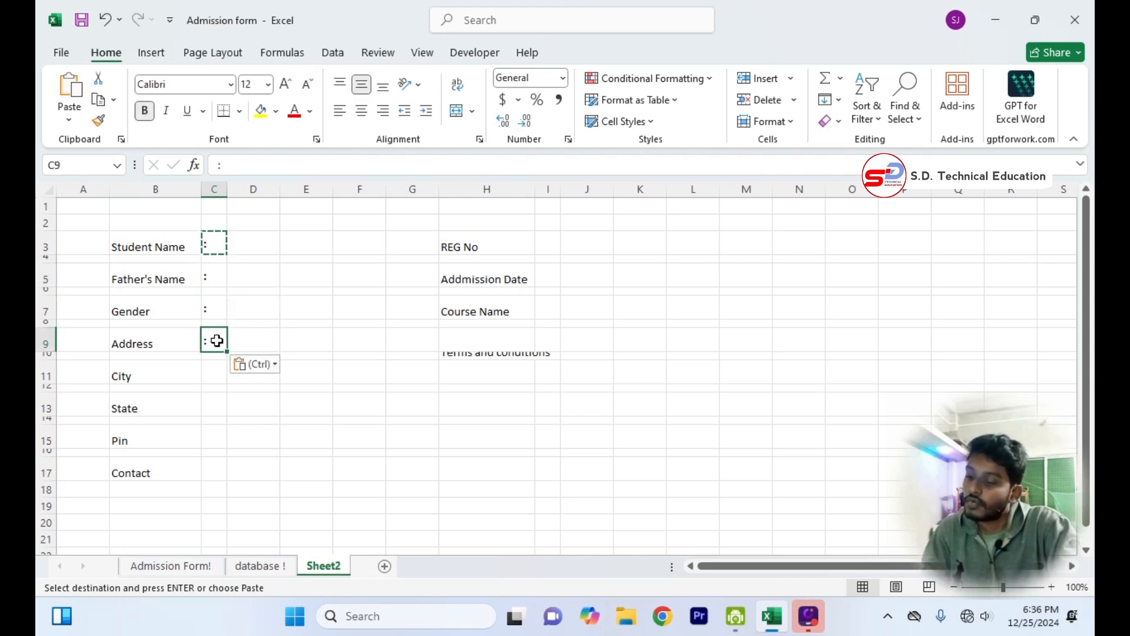
{"action": "left_click", "coordinate": [224, 379]}
{"action": "key", "text": "ctrl+v"}
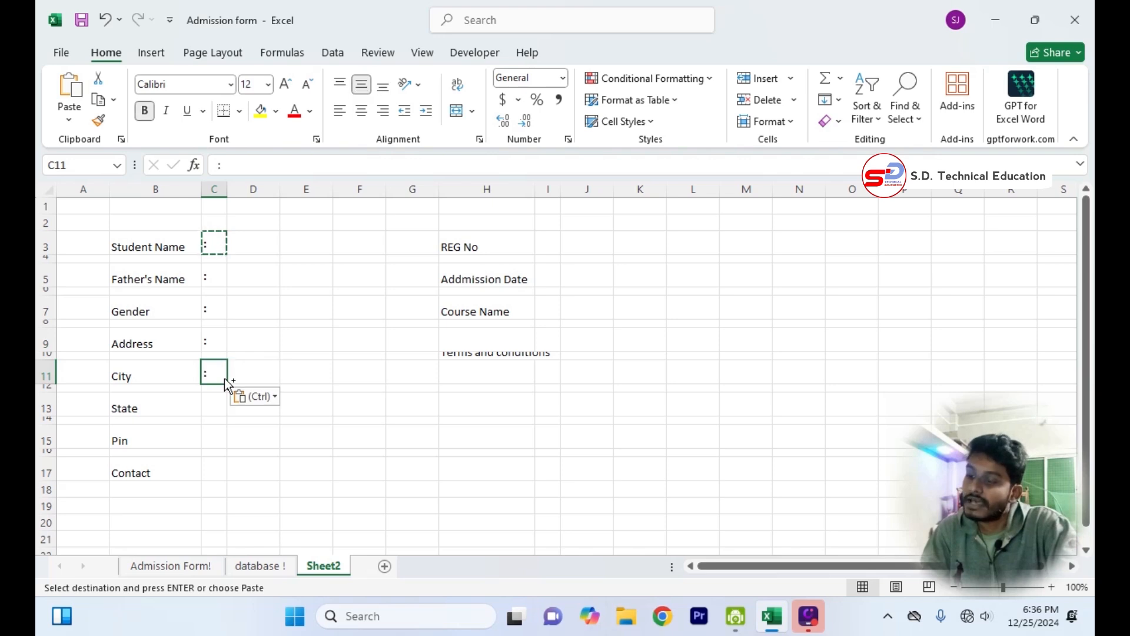
{"action": "left_click", "coordinate": [215, 405]}
{"action": "key", "text": "ctrl+v"}
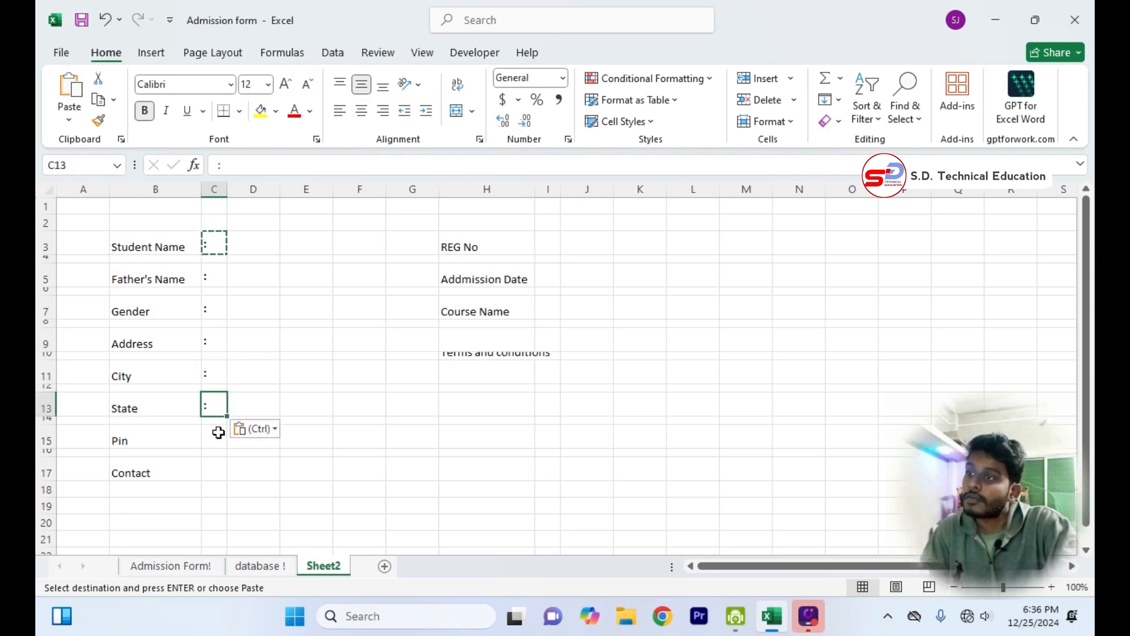
{"action": "left_click", "coordinate": [215, 436]}
{"action": "key", "text": "ctrl+v"}
Add the colon beside Contact in C17 and copy it beside REG No, Addmission Date and Course Name in I3, I5 and I7.
{"action": "left_click", "coordinate": [212, 465]}
{"action": "key", "text": "ctrl+v"}
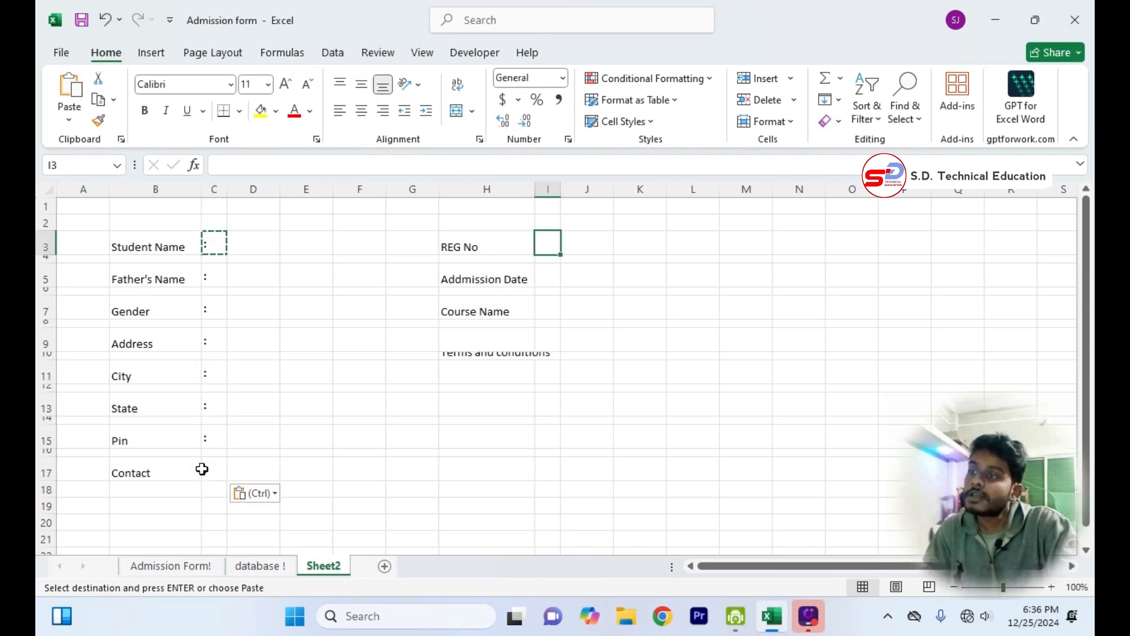
{"action": "left_click", "coordinate": [202, 468]}
{"action": "key", "text": "ctrl+c"}
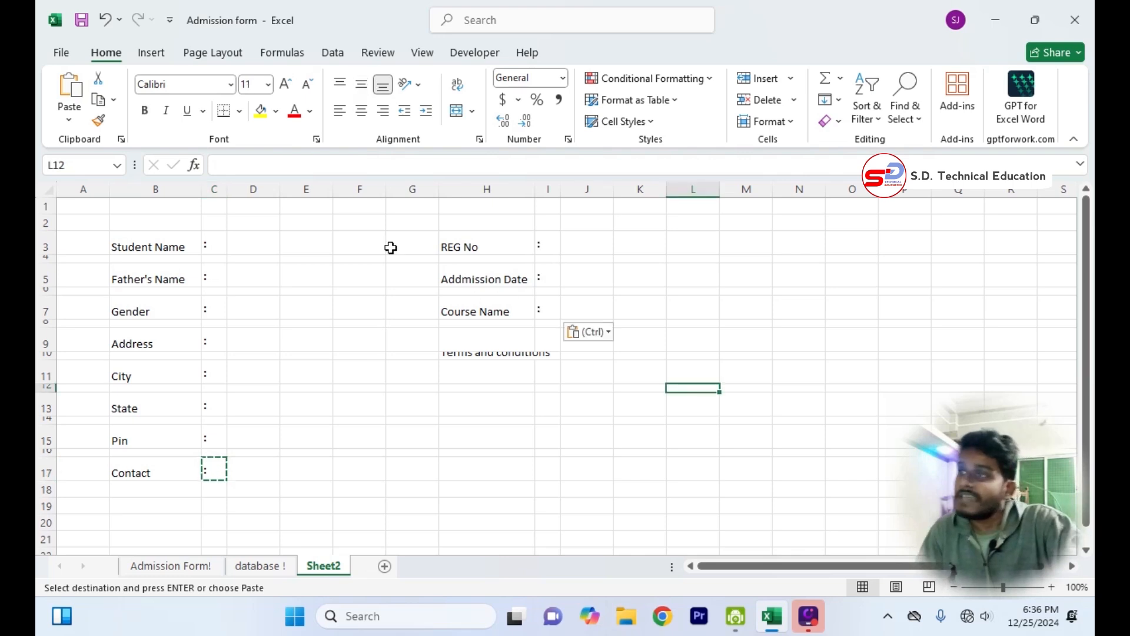
Make all the field labels in columns B and H bold, left-aligned and middle-aligned, from Student Name to Contact and REG No to Course Name.
{"action": "left_click", "coordinate": [162, 248]}
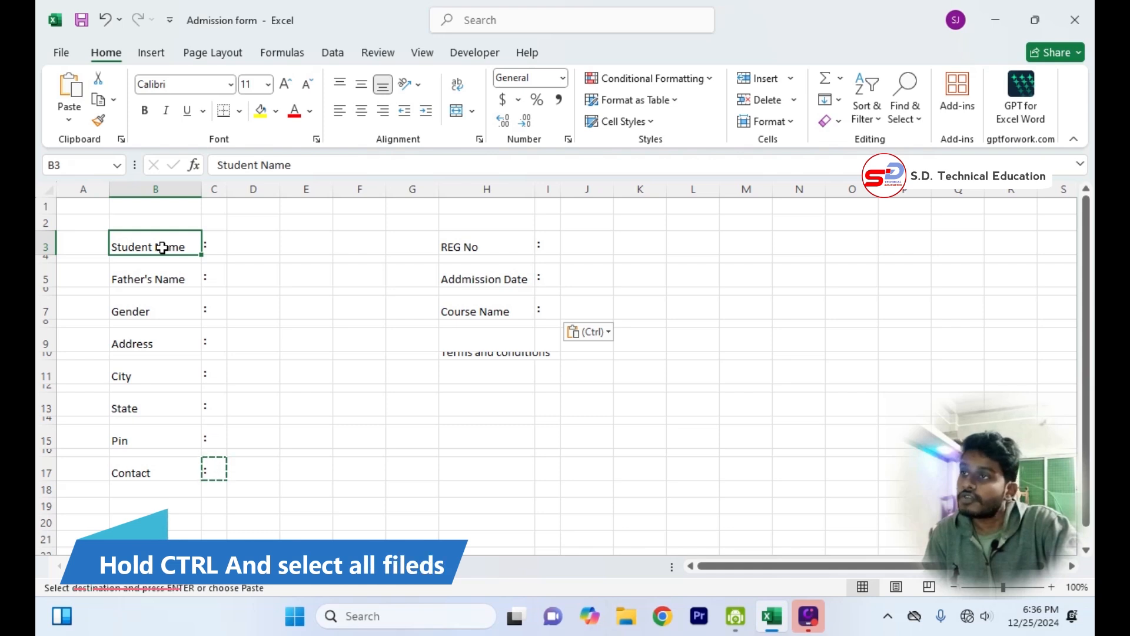
{"action": "left_click", "coordinate": [162, 277], "text": "ctrl"}
{"action": "left_click", "coordinate": [158, 311], "text": "ctrl"}
{"action": "left_click", "coordinate": [159, 340], "text": "ctrl"}
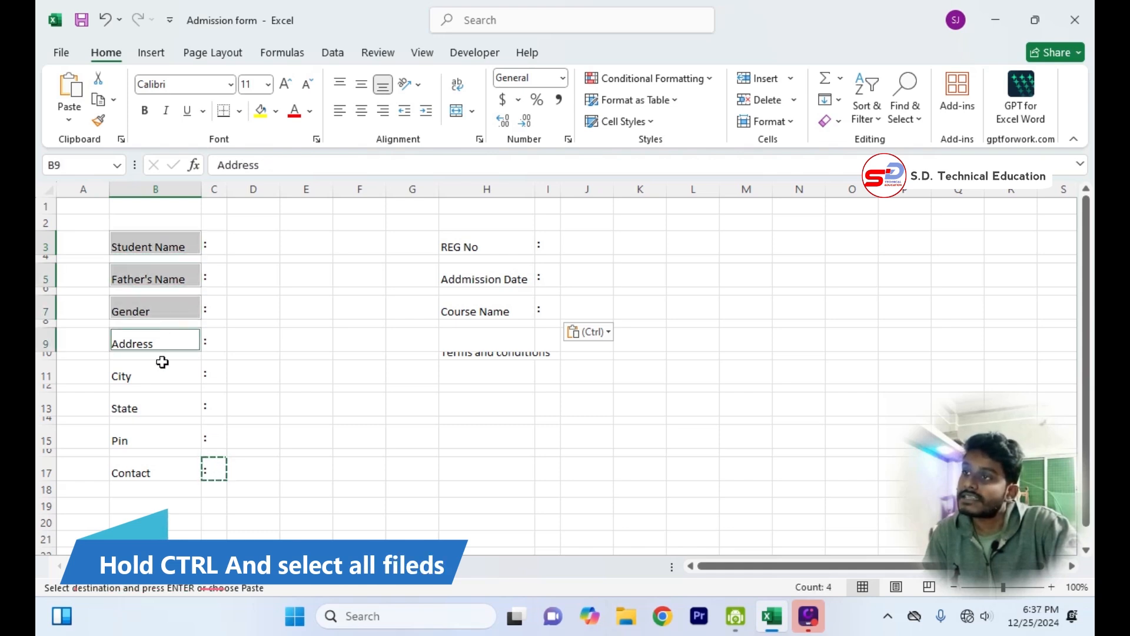
{"action": "left_click", "coordinate": [159, 373], "text": "ctrl"}
{"action": "left_click", "coordinate": [156, 408], "text": "ctrl"}
{"action": "left_click", "coordinate": [151, 438], "text": "ctrl"}
{"action": "left_click", "coordinate": [147, 484], "text": "ctrl"}
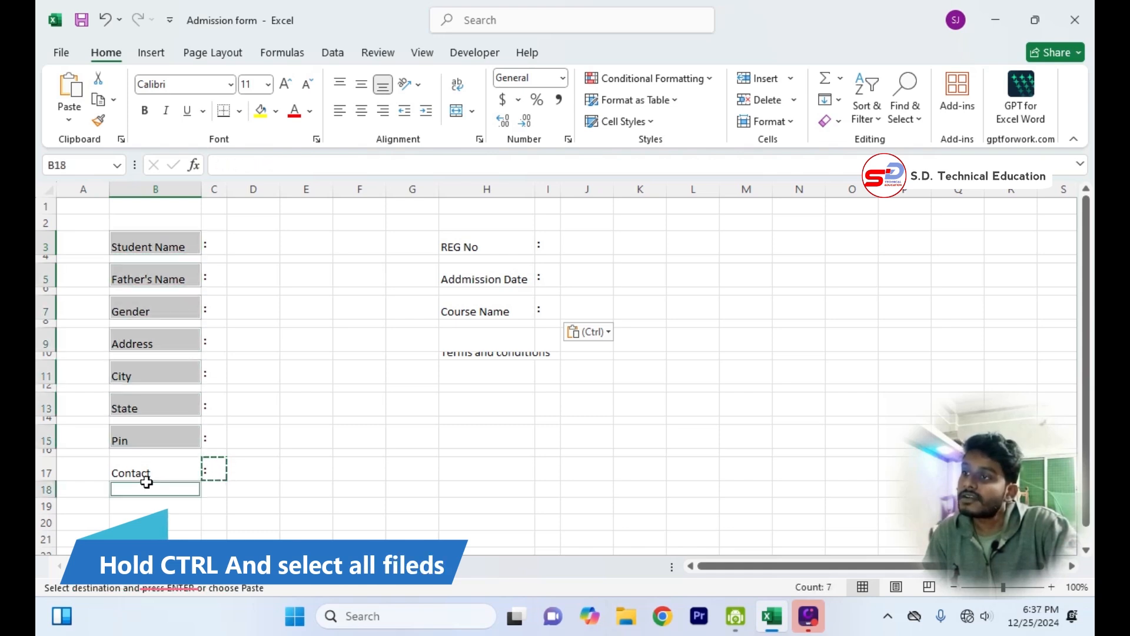
{"action": "left_click", "coordinate": [155, 469], "text": "ctrl"}
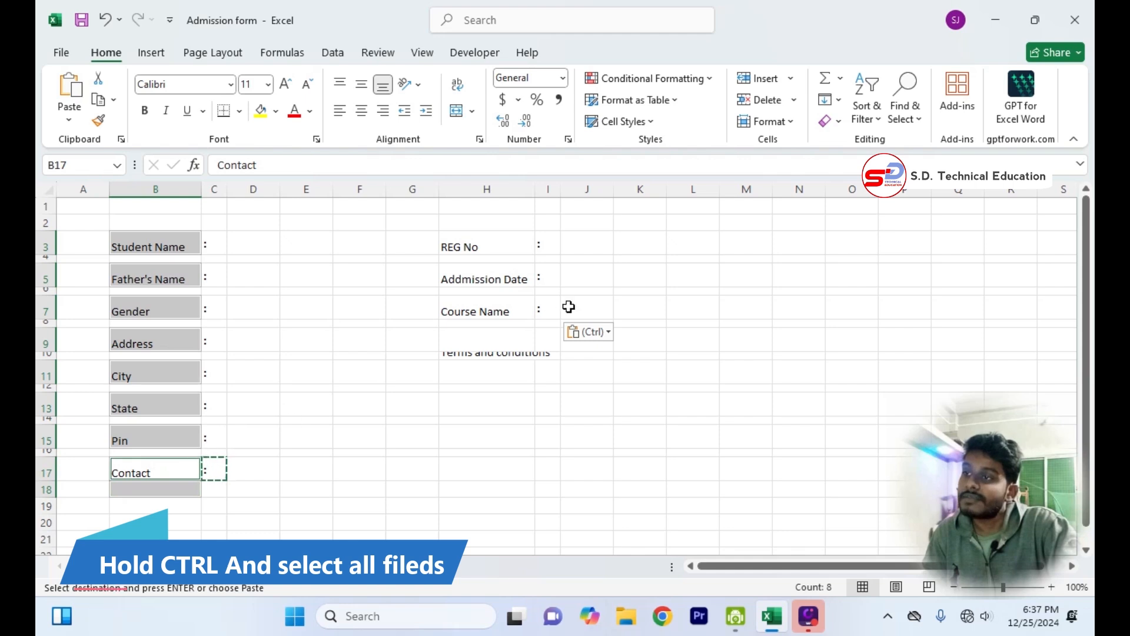
{"action": "left_click", "coordinate": [495, 311], "text": "ctrl"}
{"action": "left_click", "coordinate": [483, 270], "text": "ctrl"}
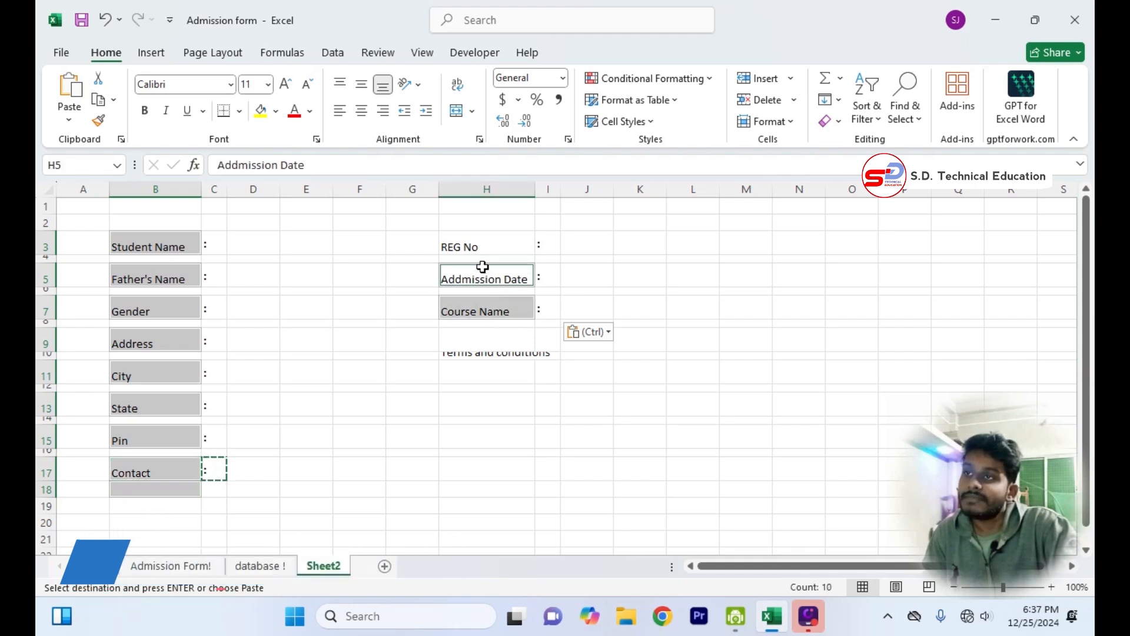
{"action": "left_click", "coordinate": [482, 238], "text": "ctrl"}
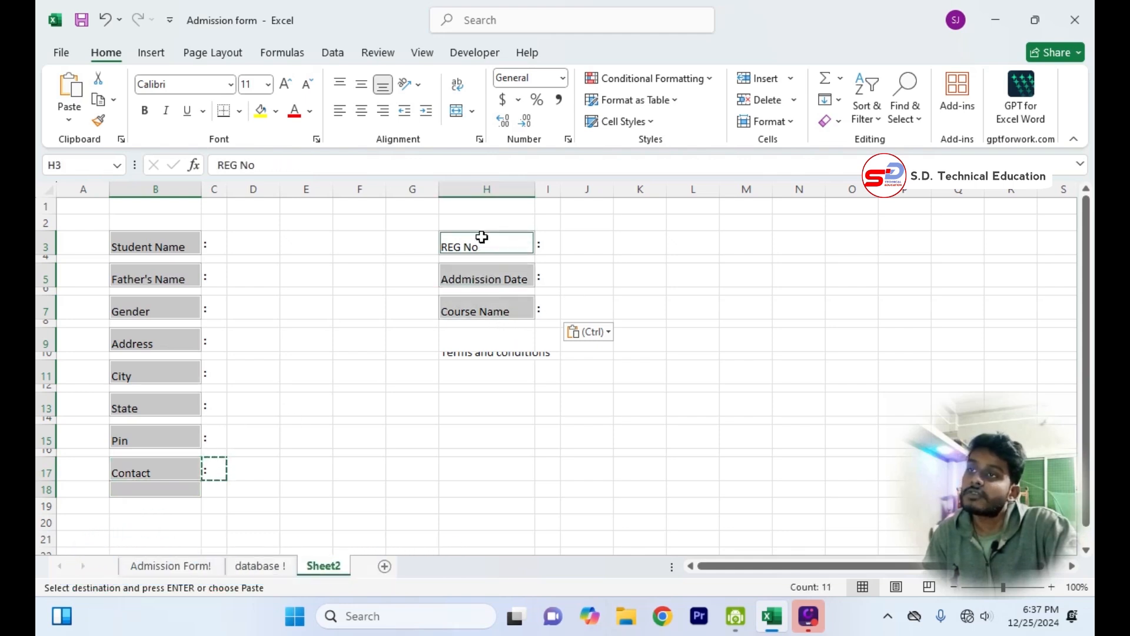
{"action": "left_click", "coordinate": [145, 110]}
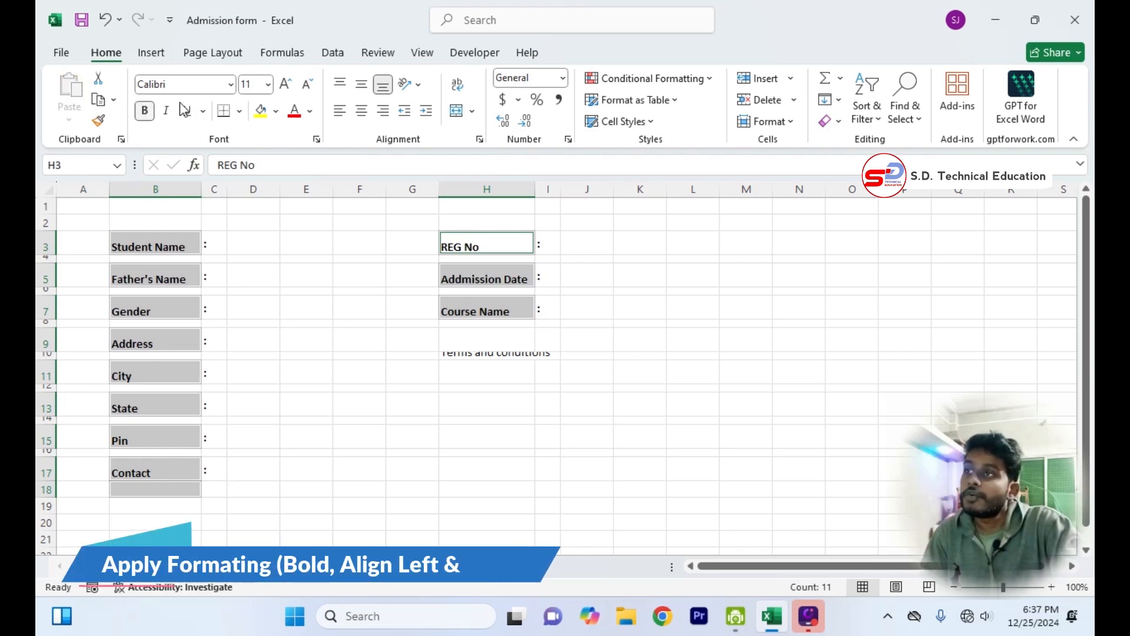
{"action": "left_click", "coordinate": [368, 87]}
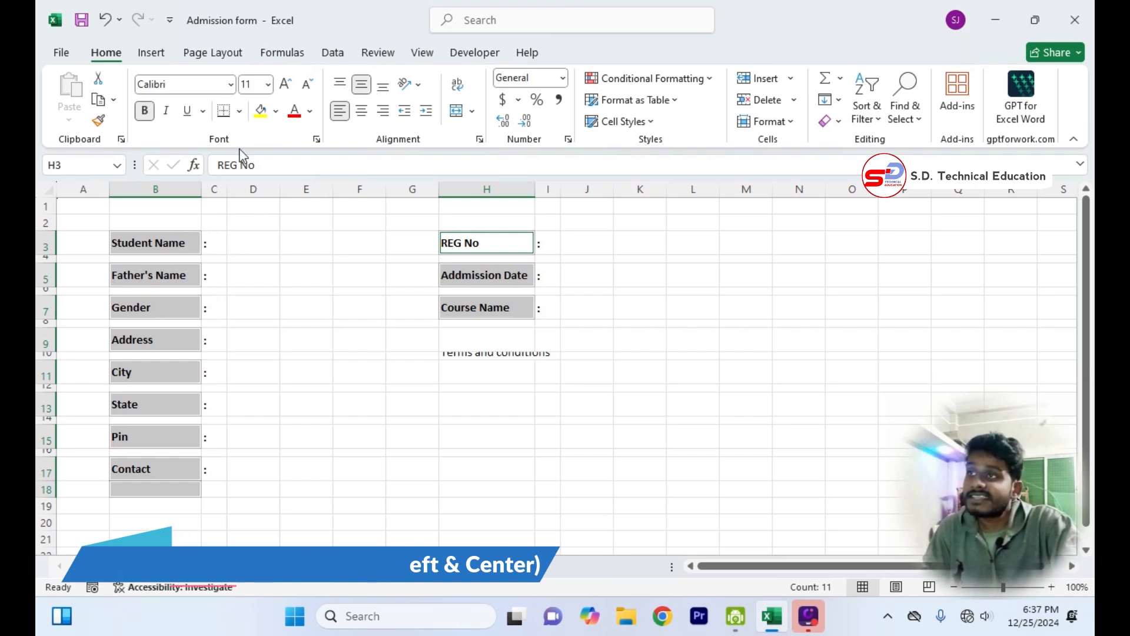
Fill the selected label cells in columns B and H with Blue, Accent 5, Lighter 80%.
{"action": "left_click", "coordinate": [276, 112]}
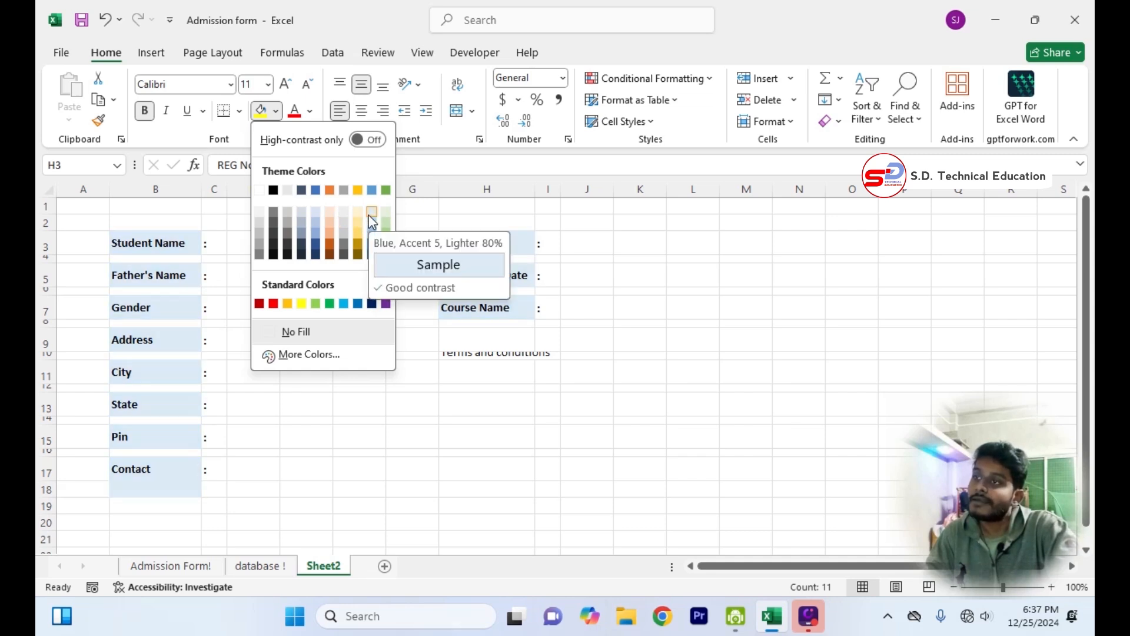
{"action": "left_click", "coordinate": [372, 213]}
{"action": "left_click", "coordinate": [424, 479]}
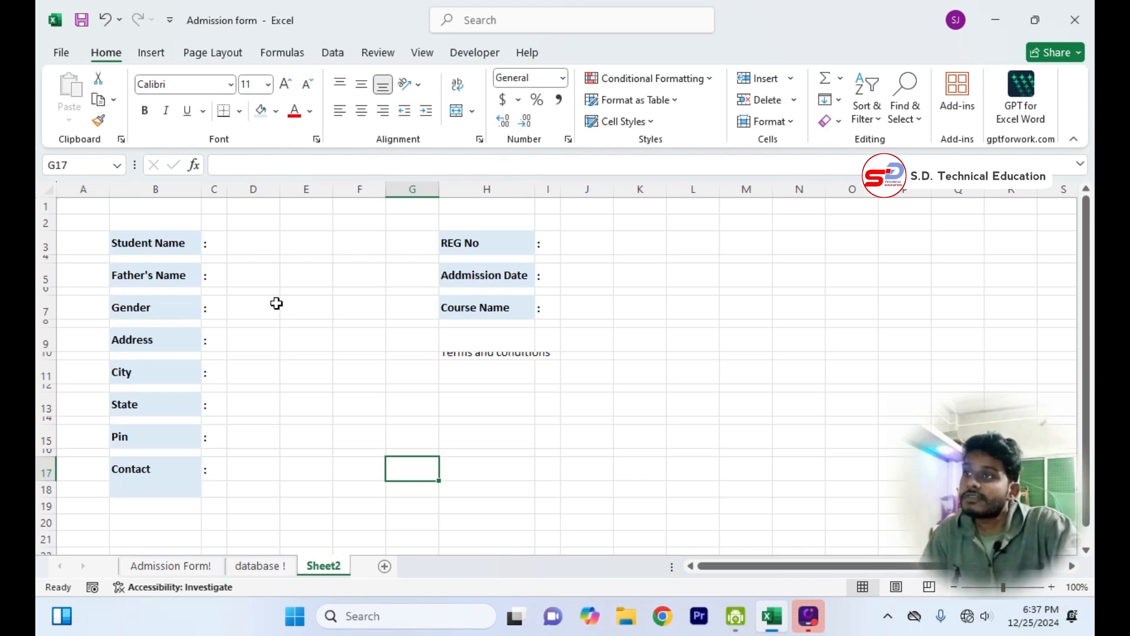
Set the width of entry columns D and J to 40 together.
{"action": "left_click", "coordinate": [266, 190]}
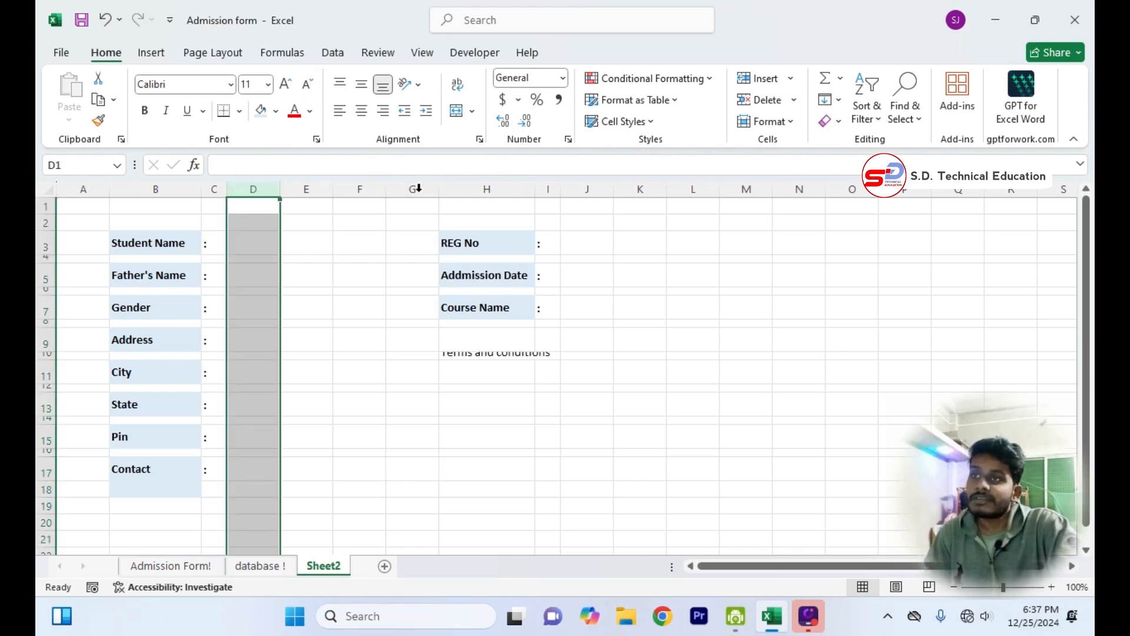
{"action": "left_click", "coordinate": [598, 184], "text": "ctrl"}
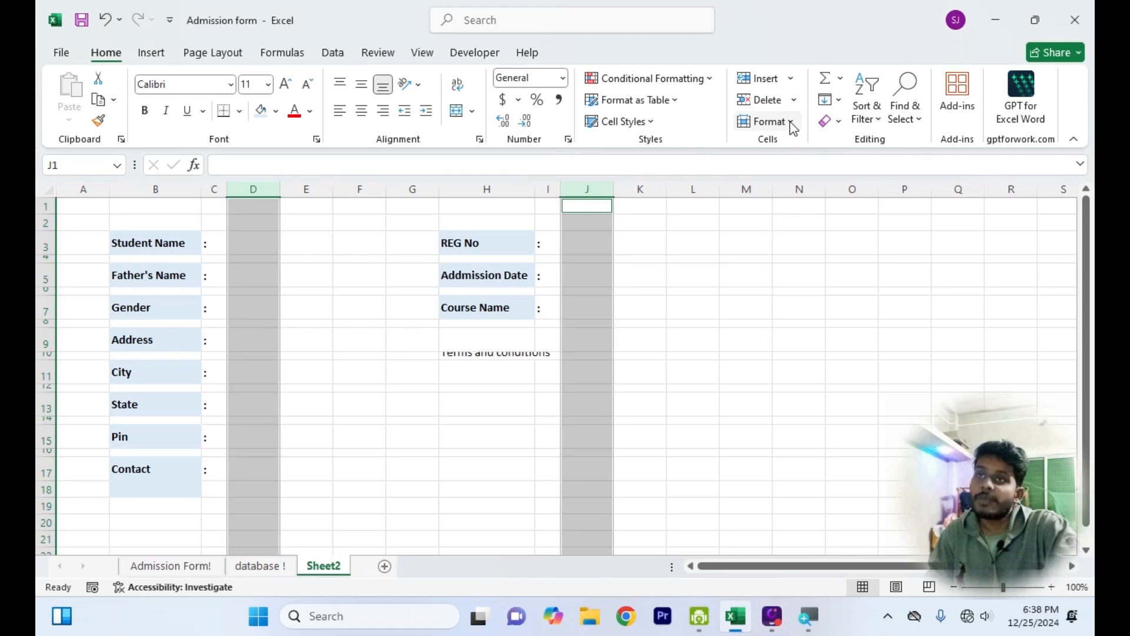
{"action": "left_click", "coordinate": [792, 123]}
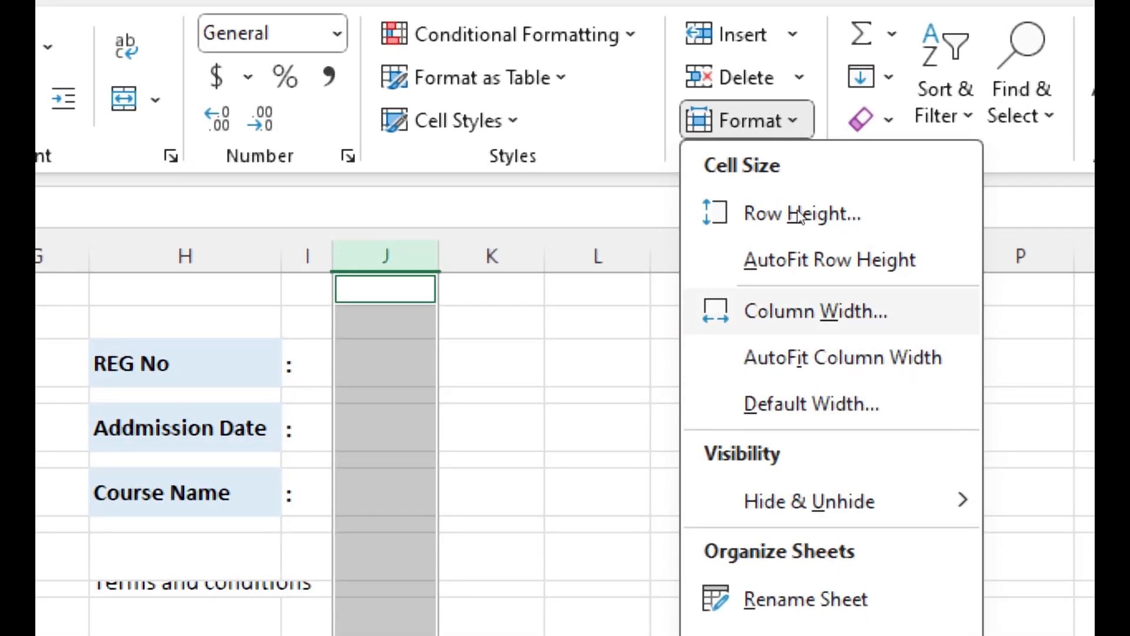
{"action": "key", "text": "w"}
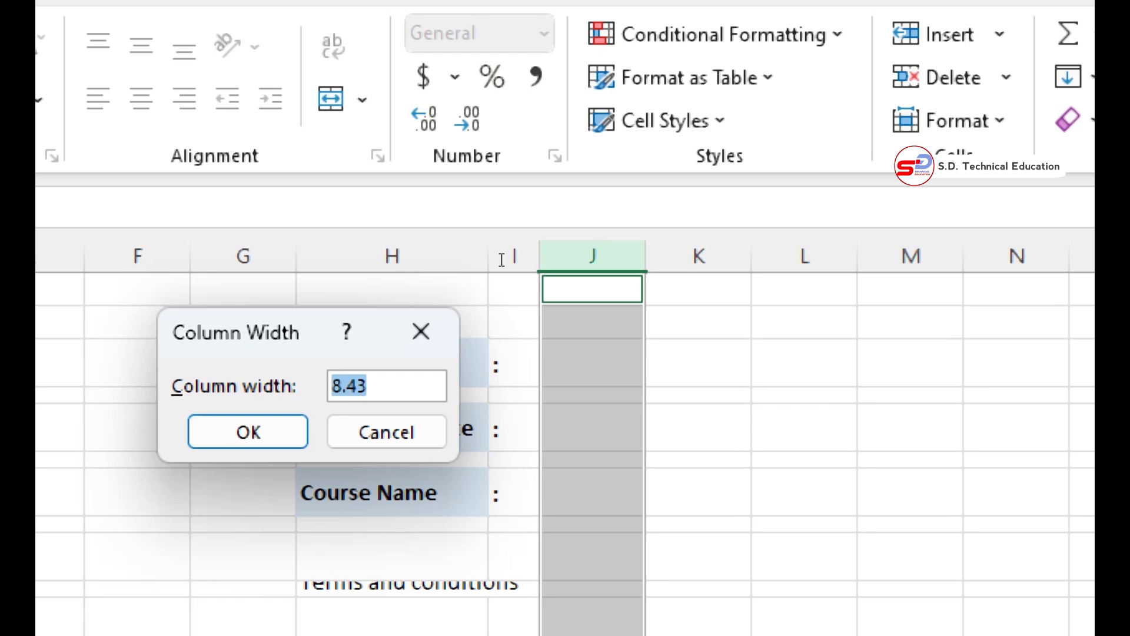
{"action": "type", "text": "40"}
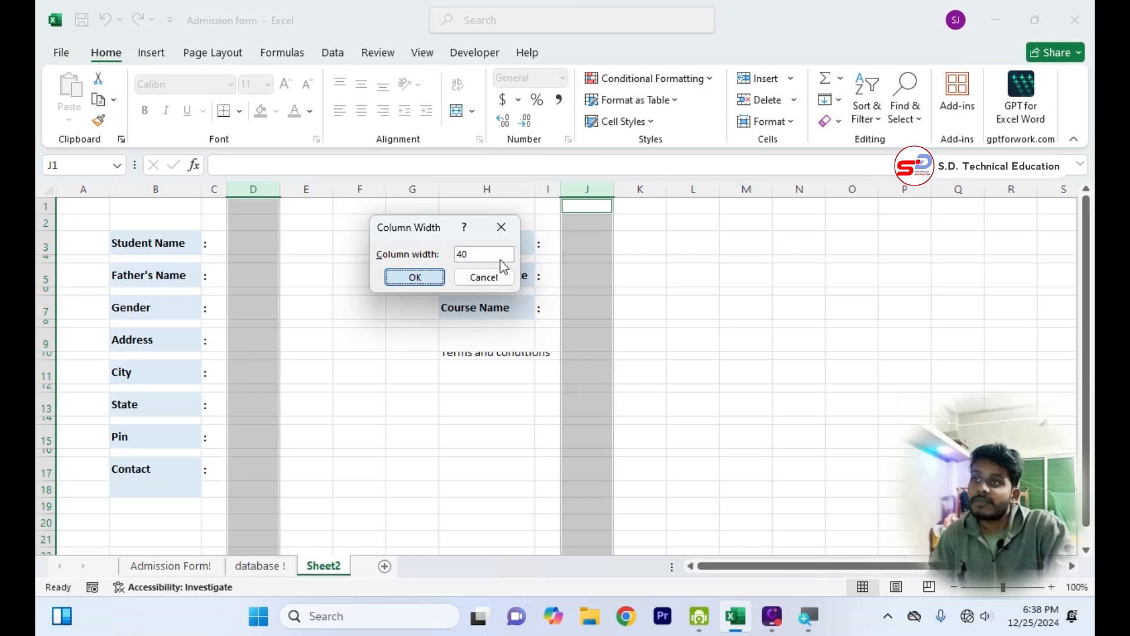
{"action": "key", "text": "Return"}
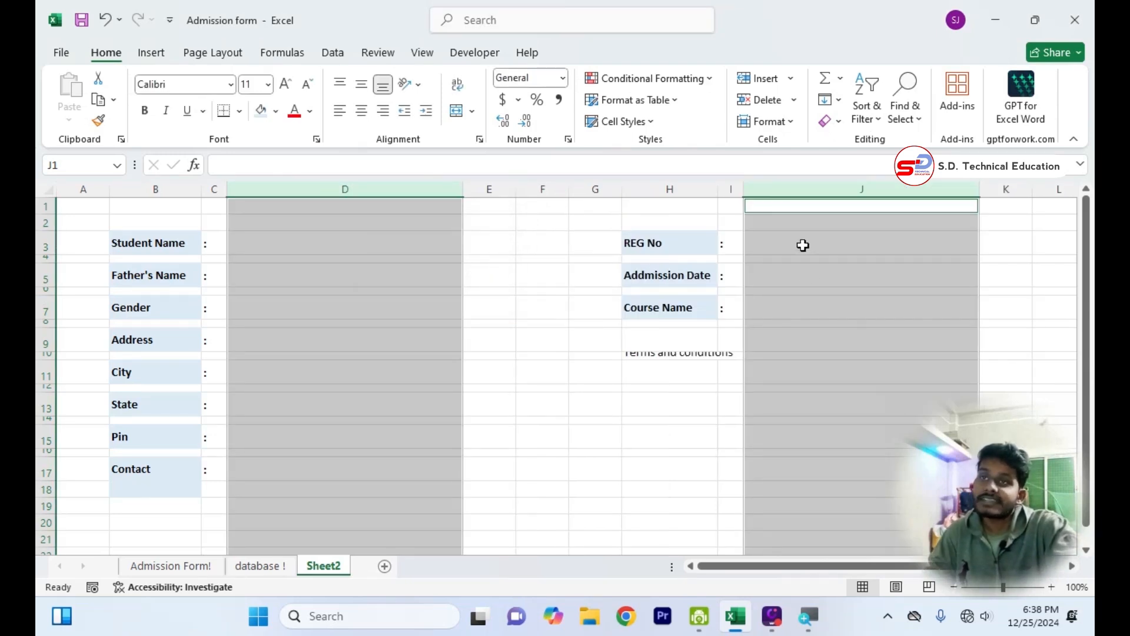
{"action": "left_click", "coordinate": [272, 247]}
{"action": "left_click", "coordinate": [277, 277]}
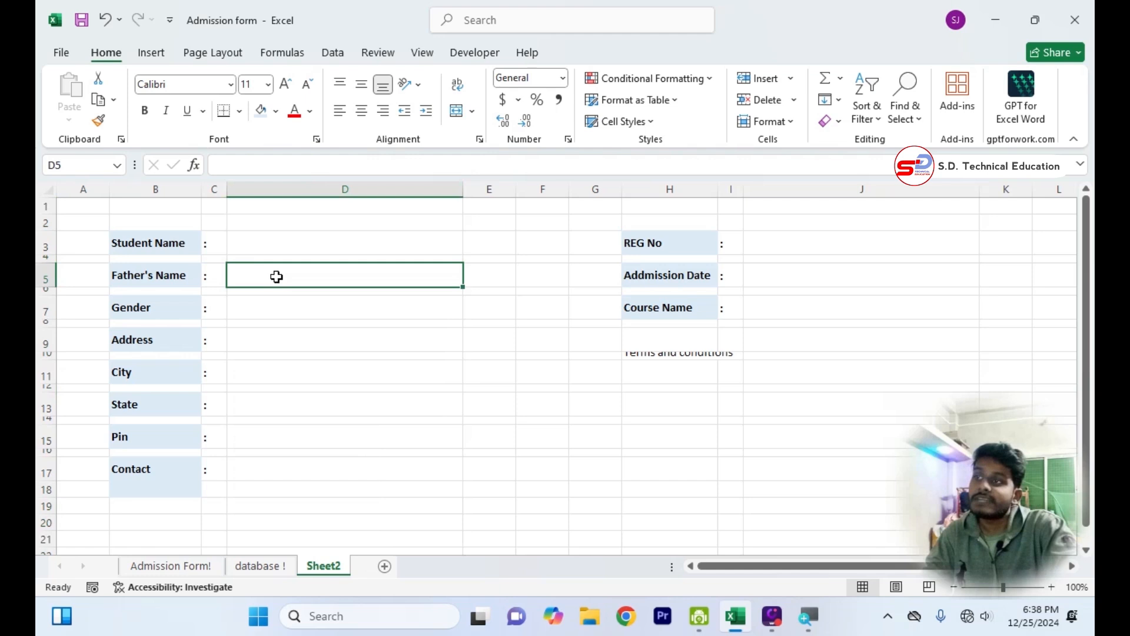
{"action": "left_click", "coordinate": [276, 240]}
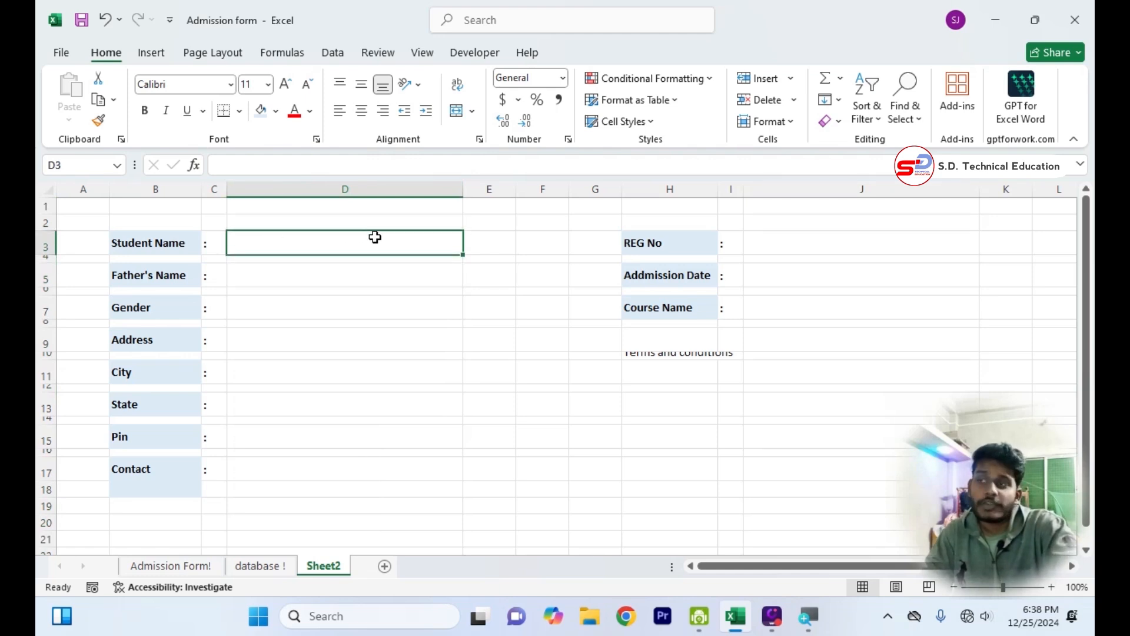
{"action": "left_click", "coordinate": [419, 273]}
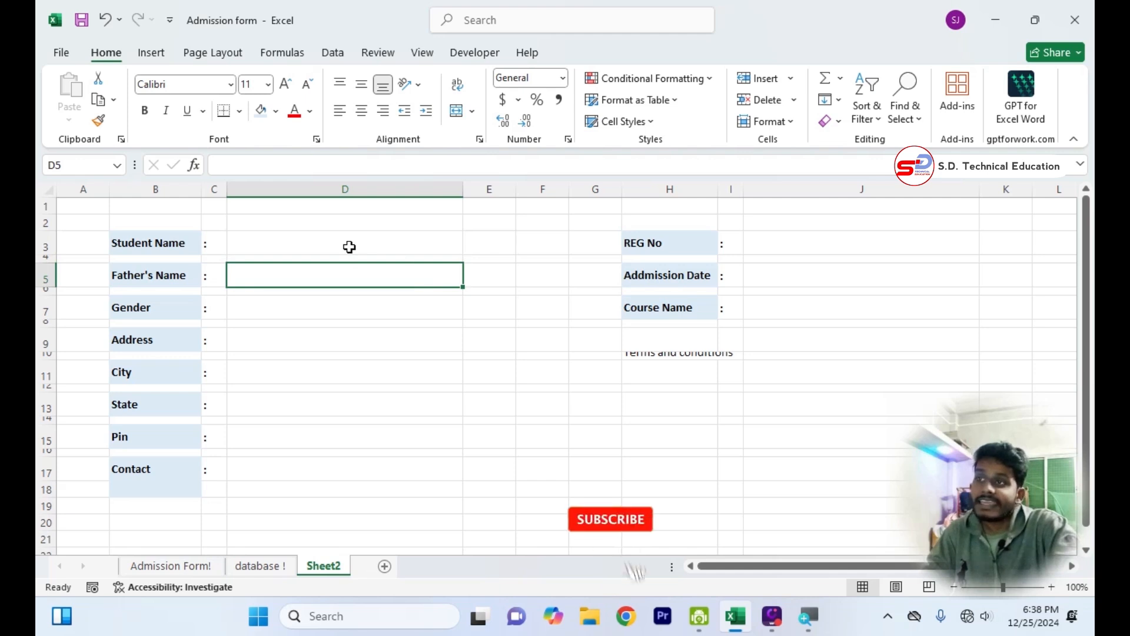
Apply Thick Outside Borders to the entry cells in the odd rows of D3 to D17 and to J3, J5 and J7.
{"action": "left_click", "coordinate": [306, 240]}
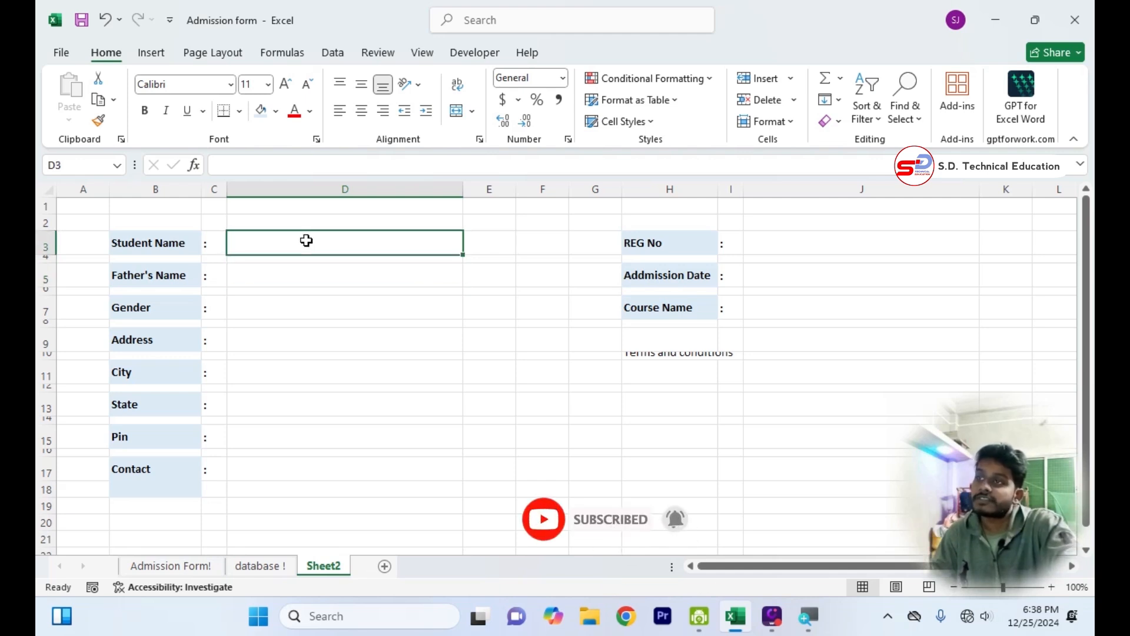
{"action": "left_click", "coordinate": [303, 277], "text": "ctrl"}
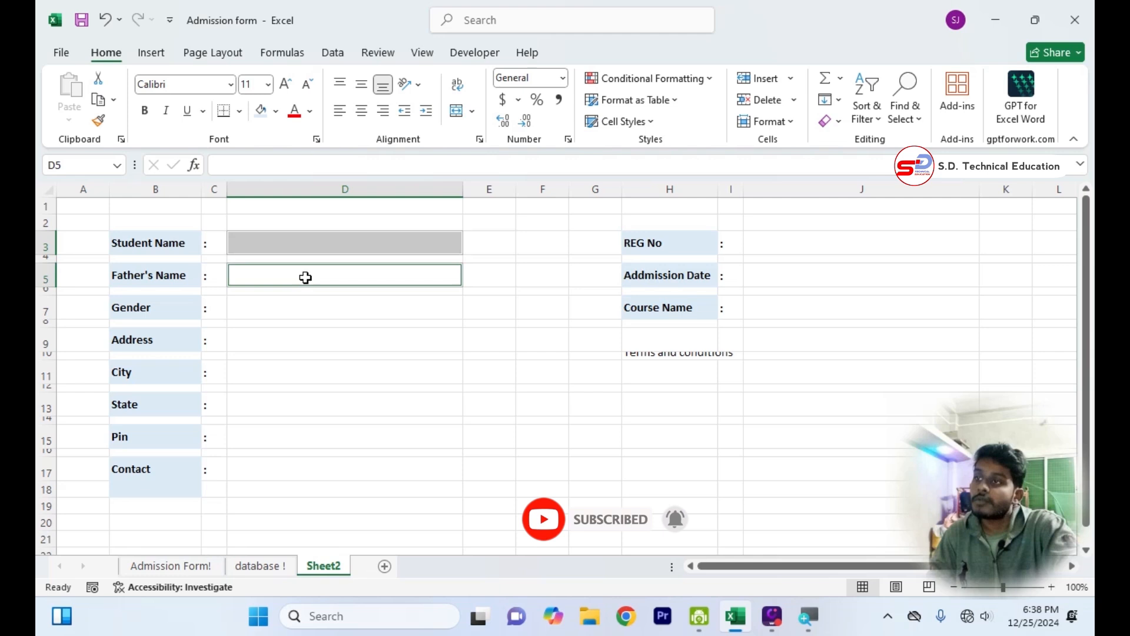
{"action": "left_click", "coordinate": [302, 315], "text": "ctrl"}
{"action": "left_click", "coordinate": [301, 341], "text": "ctrl"}
{"action": "left_click", "coordinate": [300, 374], "text": "ctrl"}
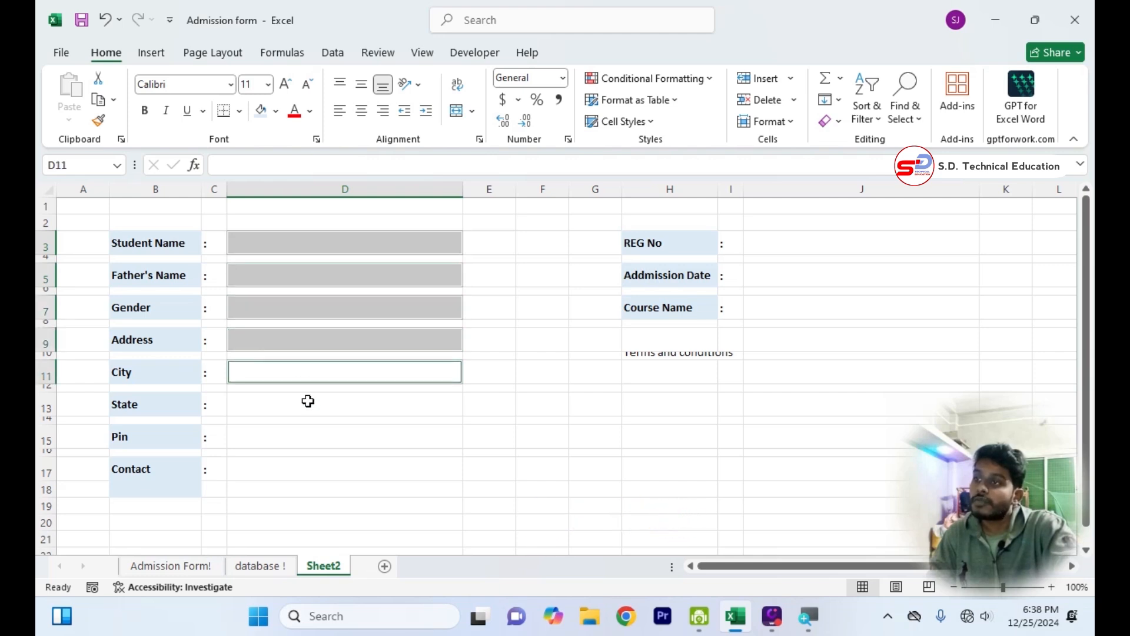
{"action": "left_click", "coordinate": [308, 404], "text": "ctrl"}
{"action": "left_click", "coordinate": [313, 436], "text": "ctrl"}
{"action": "left_click", "coordinate": [314, 470], "text": "ctrl"}
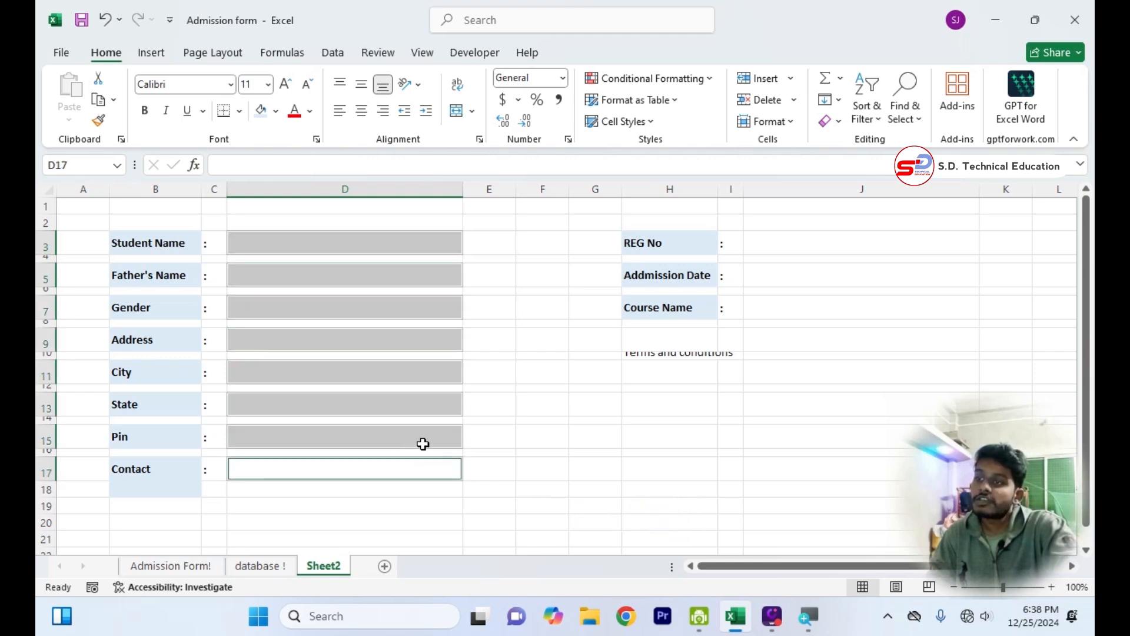
{"action": "left_click", "coordinate": [775, 303], "text": "ctrl"}
{"action": "left_click", "coordinate": [783, 273], "text": "ctrl"}
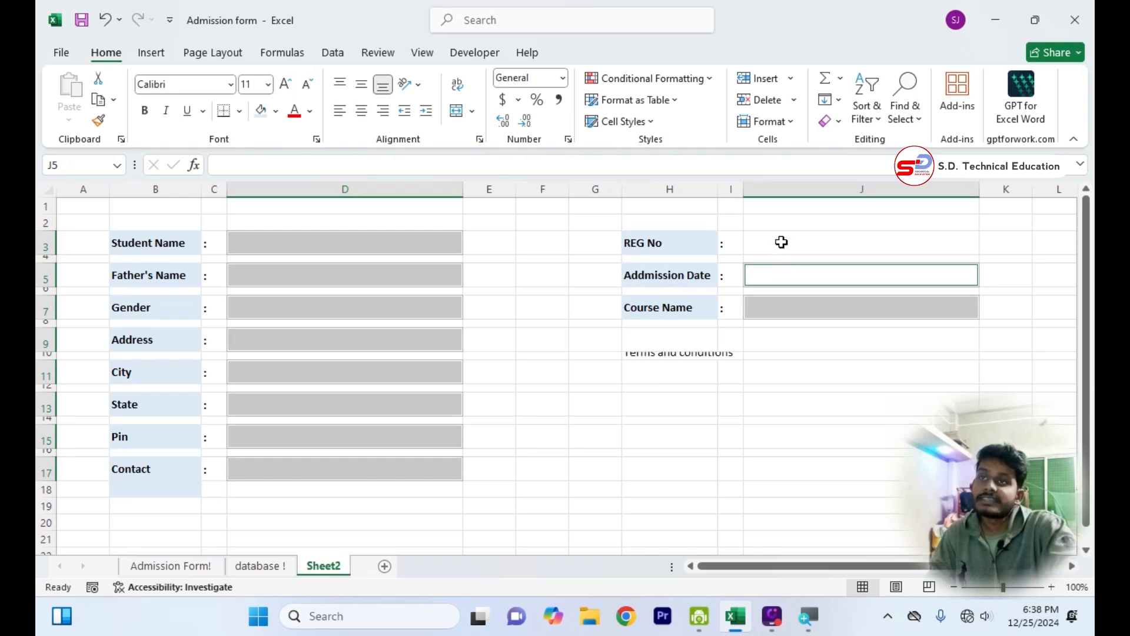
{"action": "left_click", "coordinate": [782, 242], "text": "ctrl"}
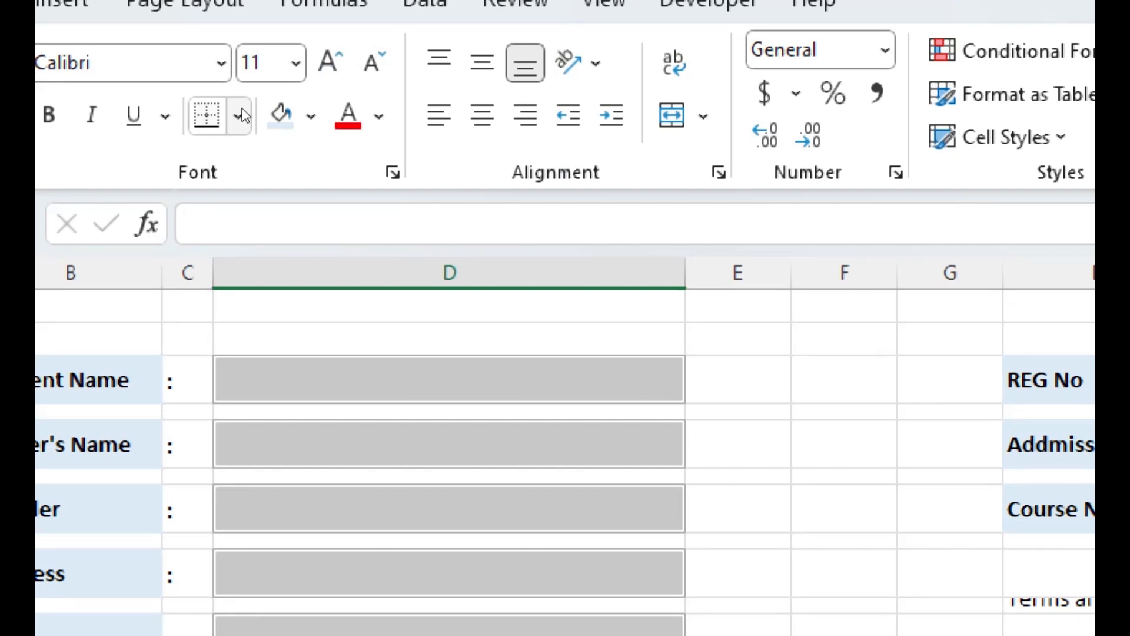
{"action": "left_click", "coordinate": [244, 116]}
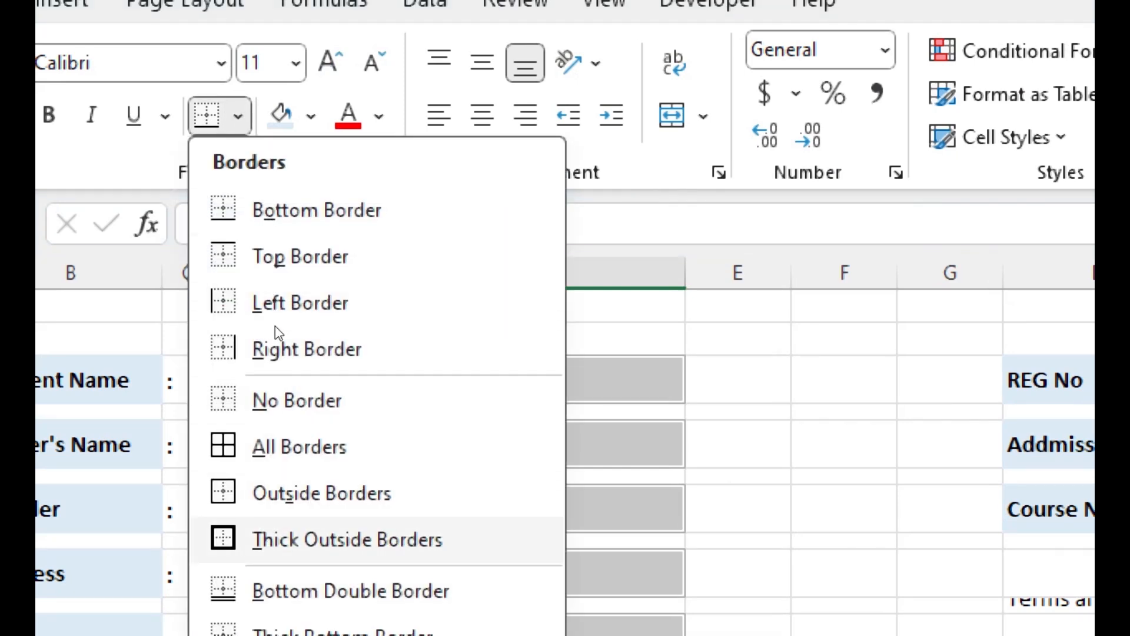
{"action": "left_click", "coordinate": [309, 541]}
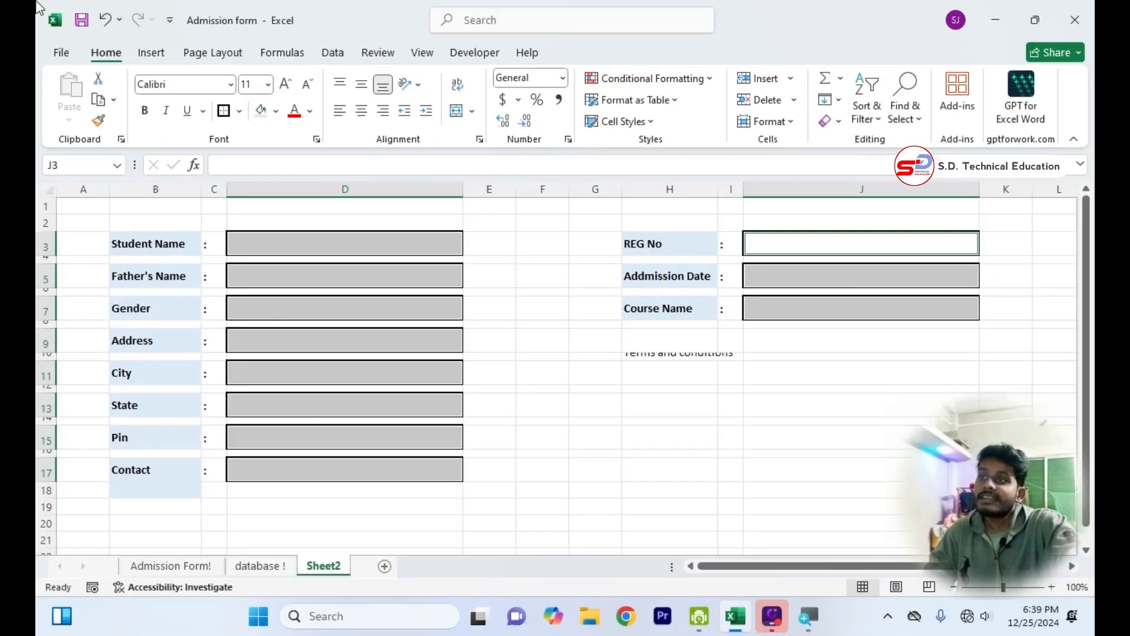
{"action": "left_click", "coordinate": [594, 506]}
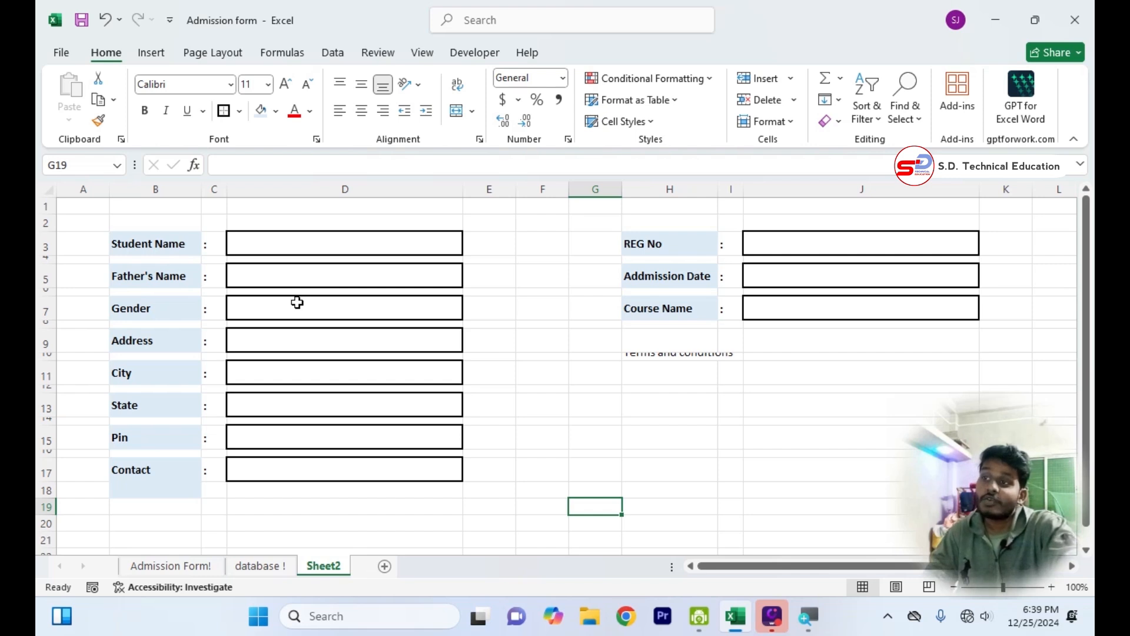
Remove the fill colour from the empty cell B18 below the Contact label.
{"action": "left_click", "coordinate": [168, 486]}
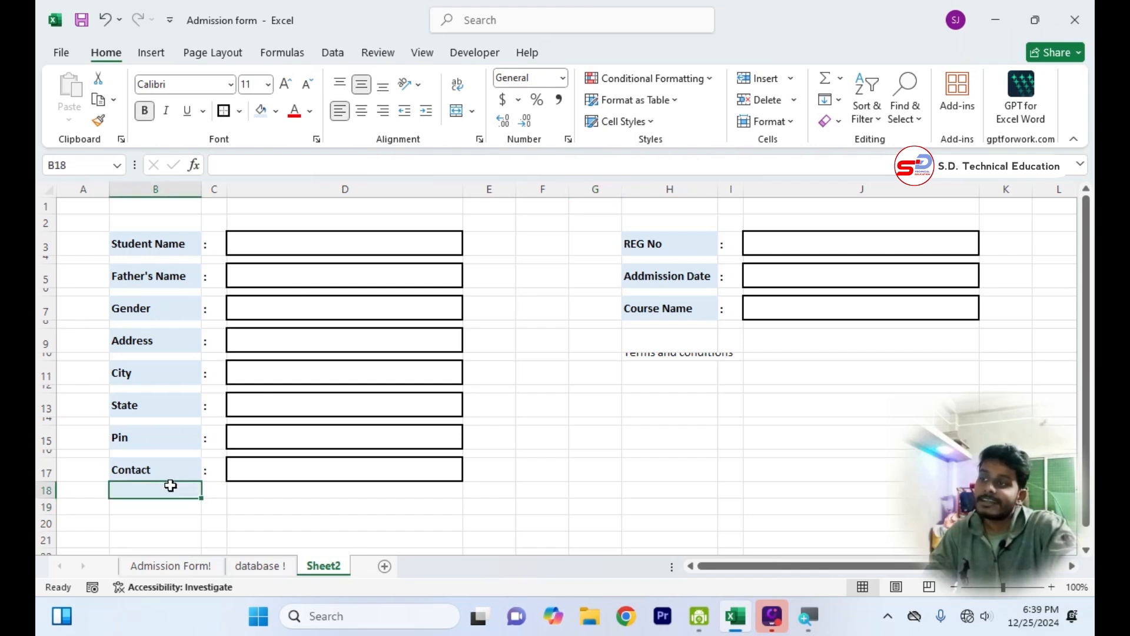
{"action": "left_click", "coordinate": [274, 112]}
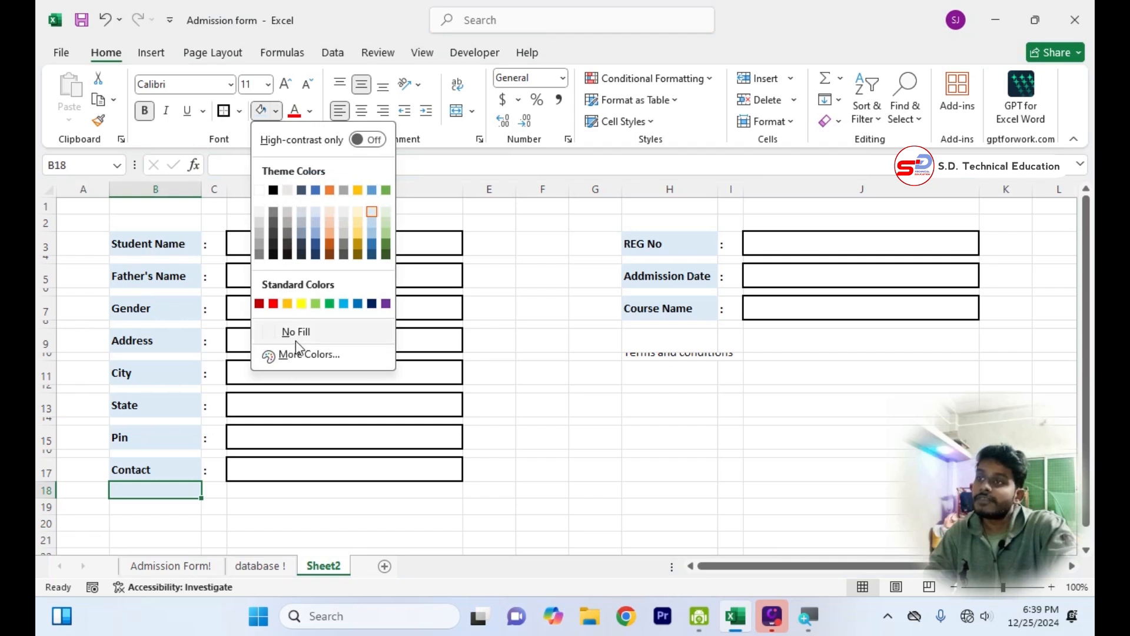
{"action": "left_click", "coordinate": [296, 340]}
{"action": "left_click", "coordinate": [594, 523]}
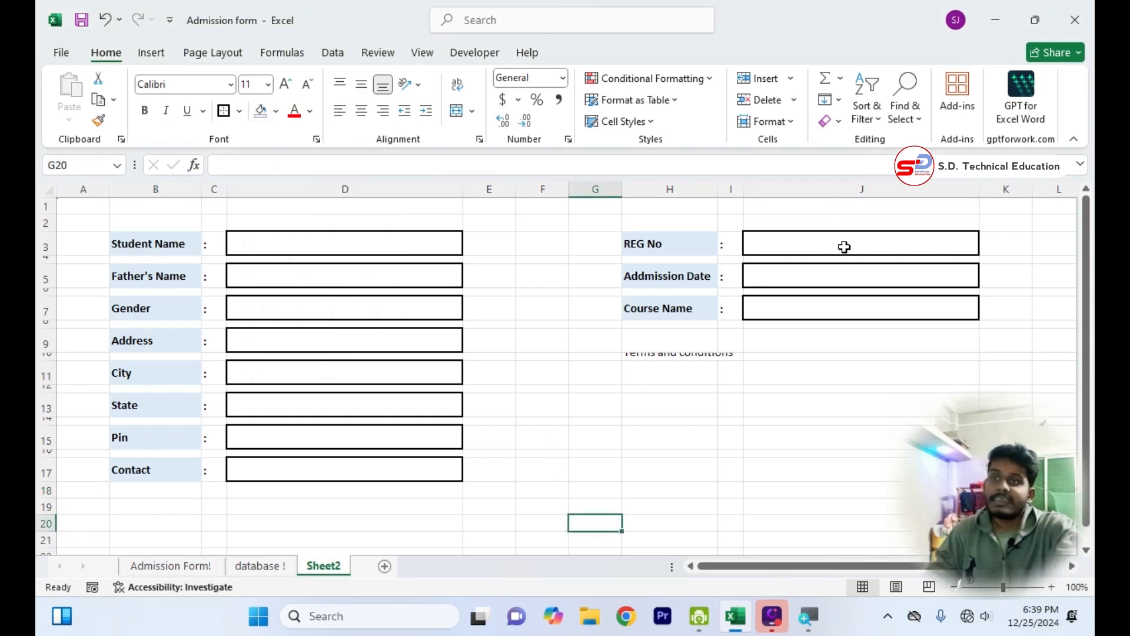
{"action": "left_click", "coordinate": [684, 443]}
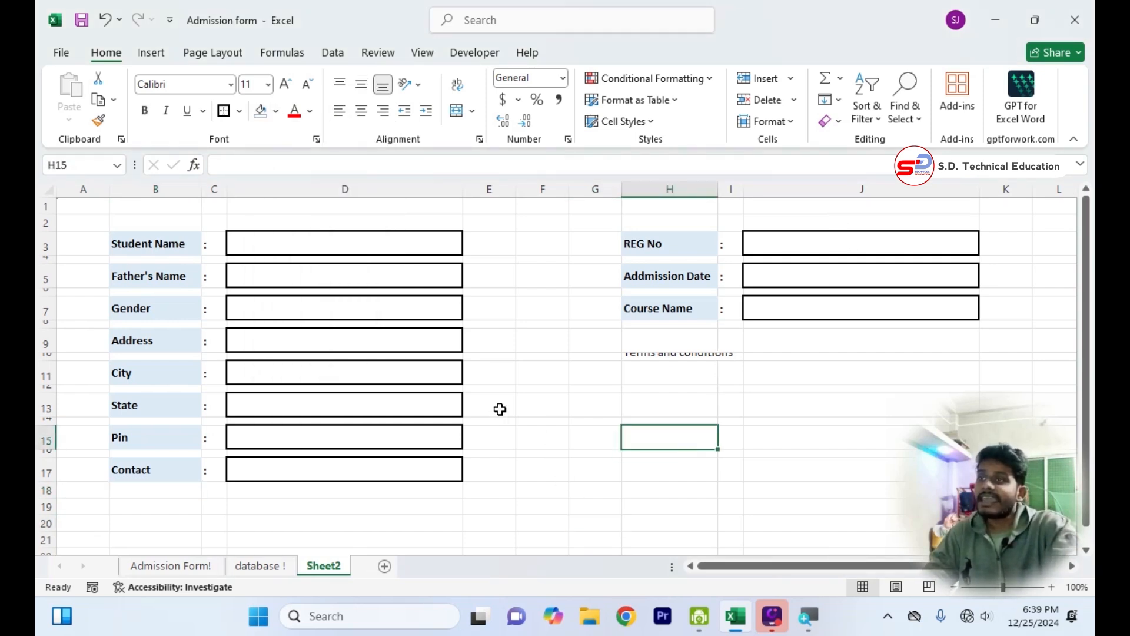
{"action": "left_click", "coordinate": [502, 378]}
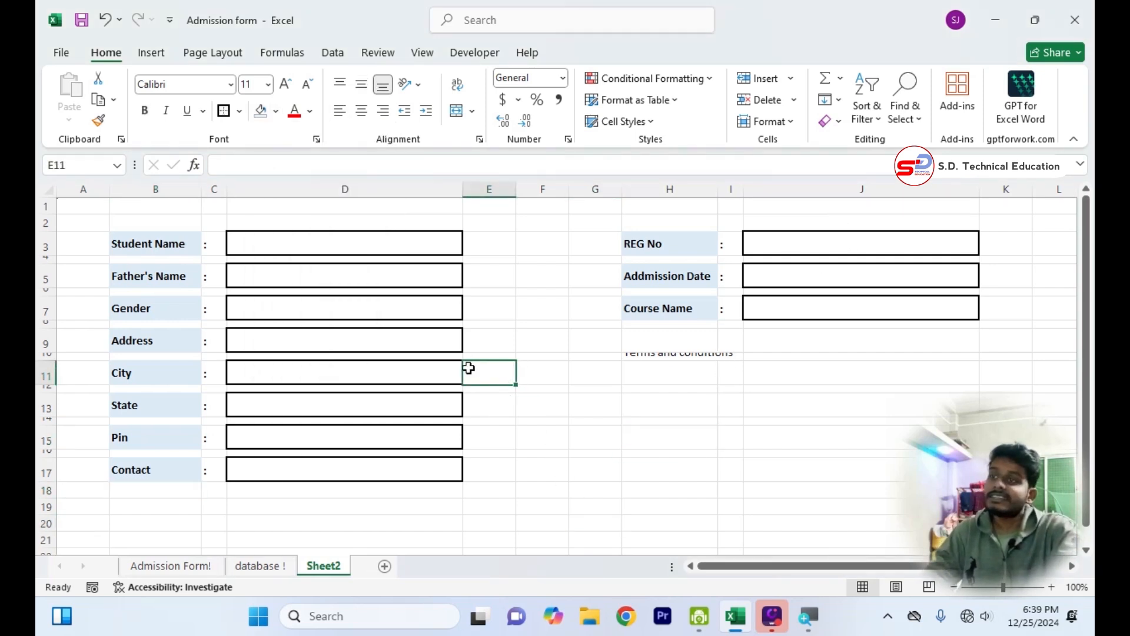
On the Admission Form! sheet, test the Address field's status mark by clearing E9 and entering gfhfgh.
{"action": "left_click", "coordinate": [180, 567]}
{"action": "left_click", "coordinate": [399, 348]}
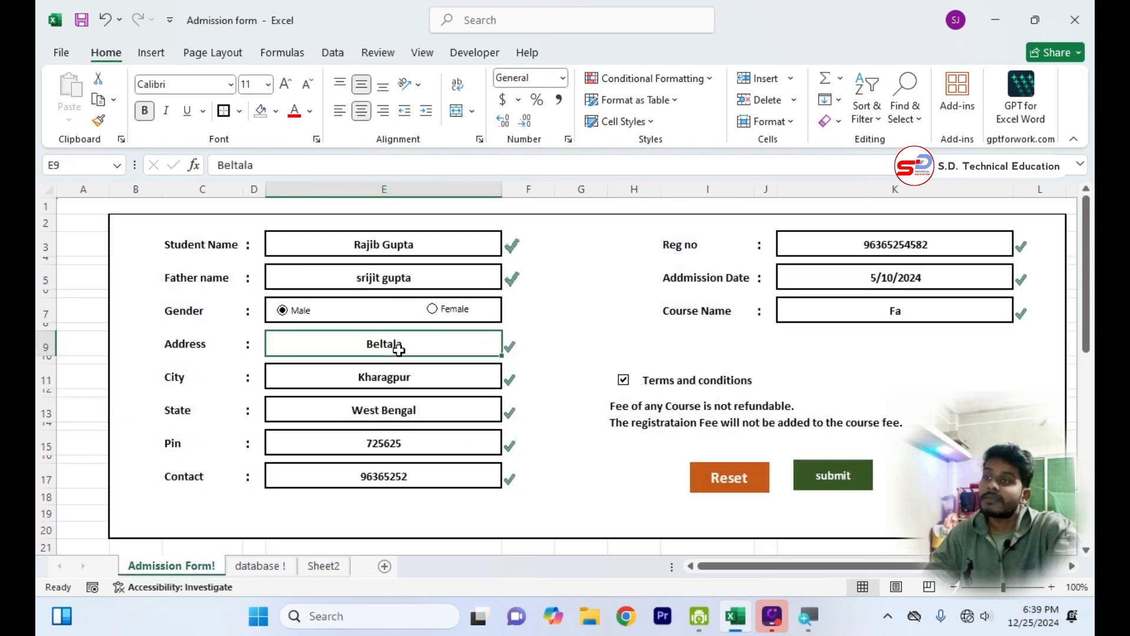
{"action": "key", "text": "BackSpace"}
{"action": "key", "text": "Return"}
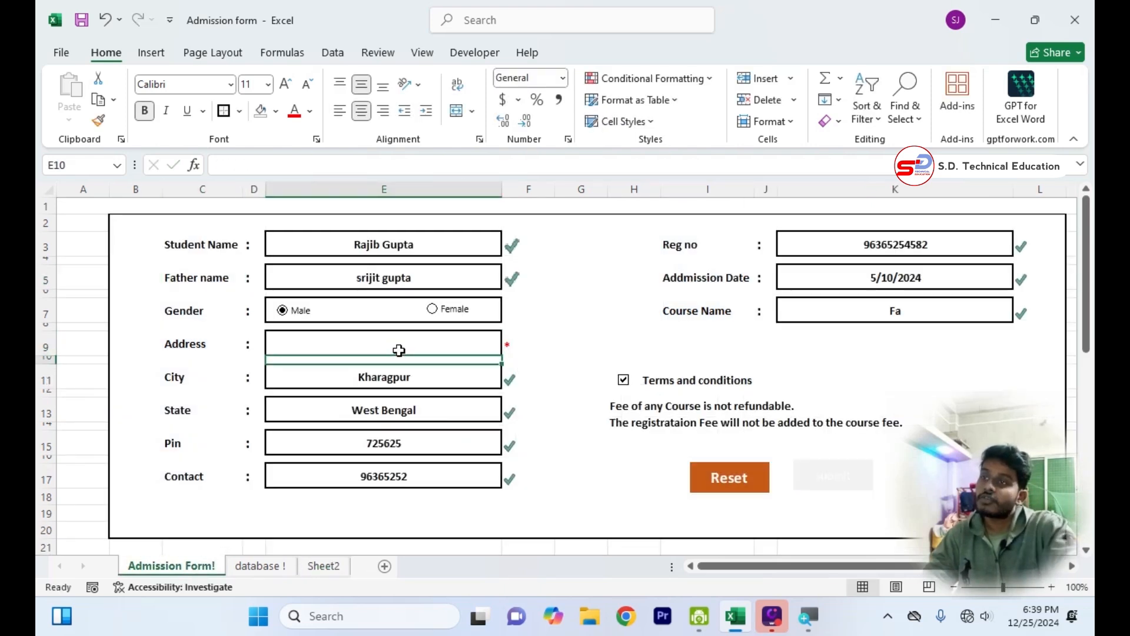
{"action": "left_click", "coordinate": [463, 346]}
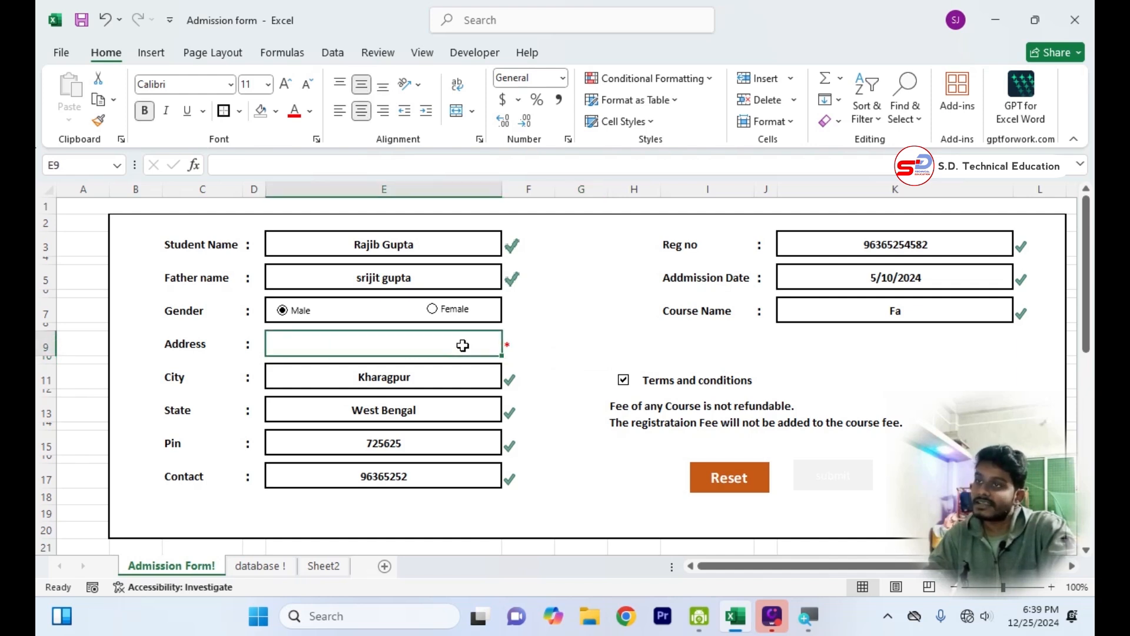
{"action": "type", "text": "gfhfgh"}
{"action": "key", "text": "Return"}
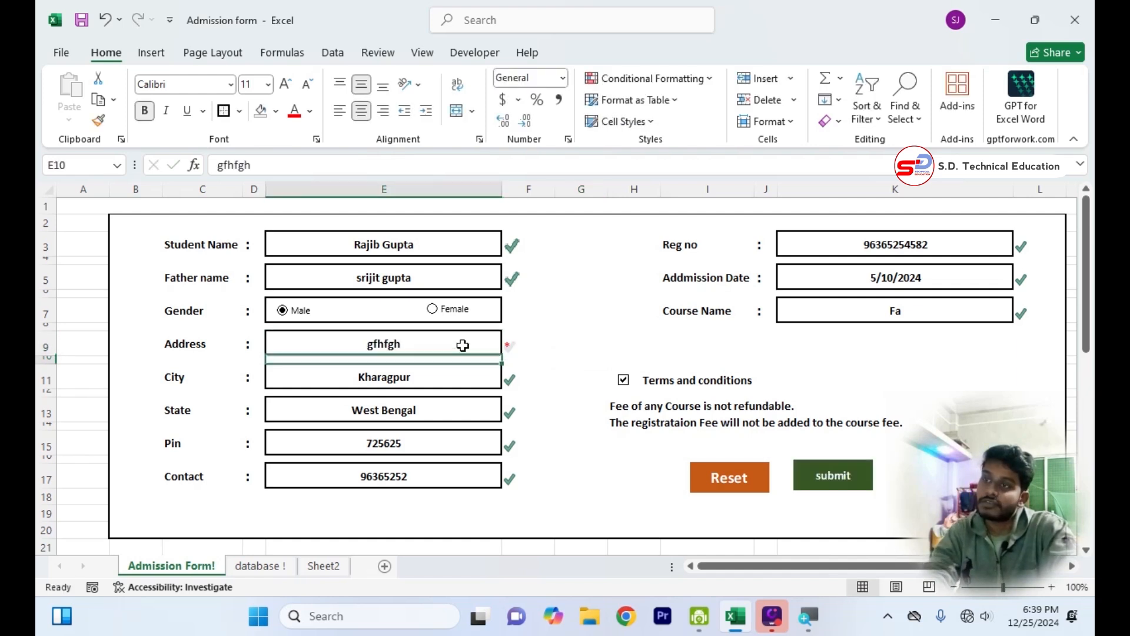
On Sheet2, create a conditional formatting rule for Blanks on the entry boxes in odd rows of D3 to D17 and in J3, J5 and J7.
{"action": "left_click", "coordinate": [328, 568]}
{"action": "left_click", "coordinate": [384, 246]}
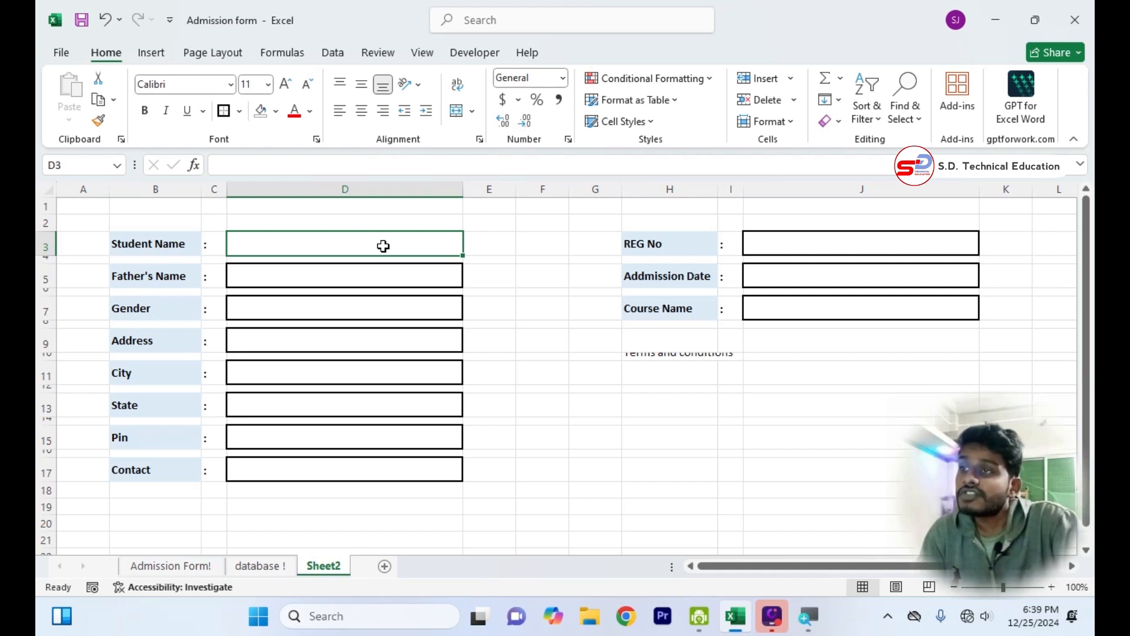
{"action": "left_click", "coordinate": [391, 278], "text": "ctrl"}
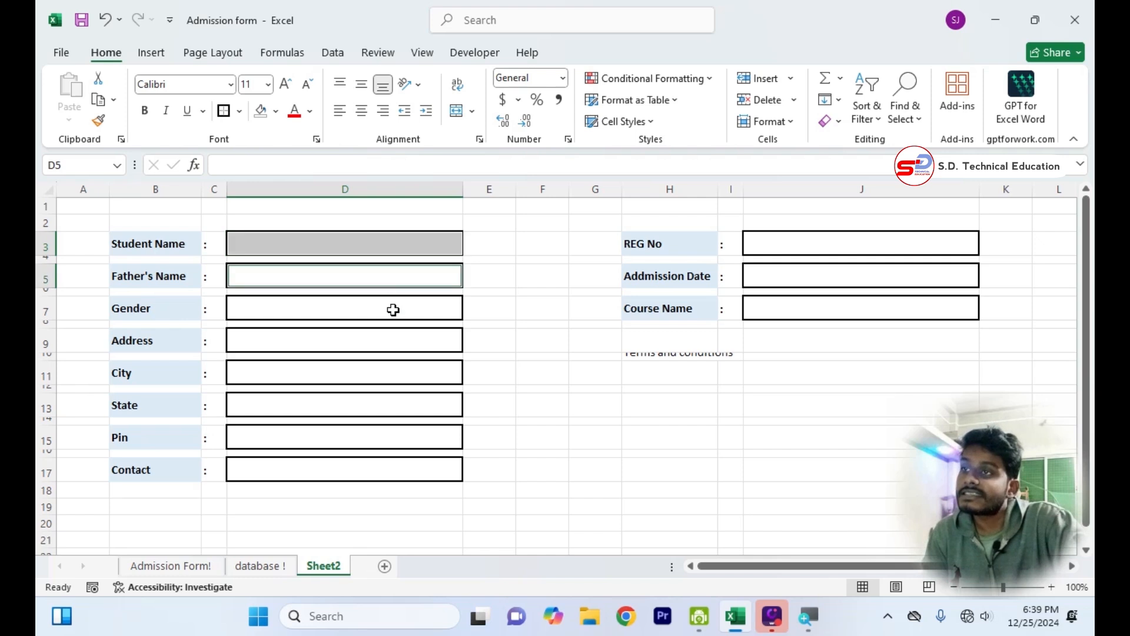
{"action": "left_click", "coordinate": [392, 310], "text": "ctrl"}
{"action": "left_click", "coordinate": [394, 344], "text": "ctrl"}
{"action": "left_click", "coordinate": [393, 370], "text": "ctrl"}
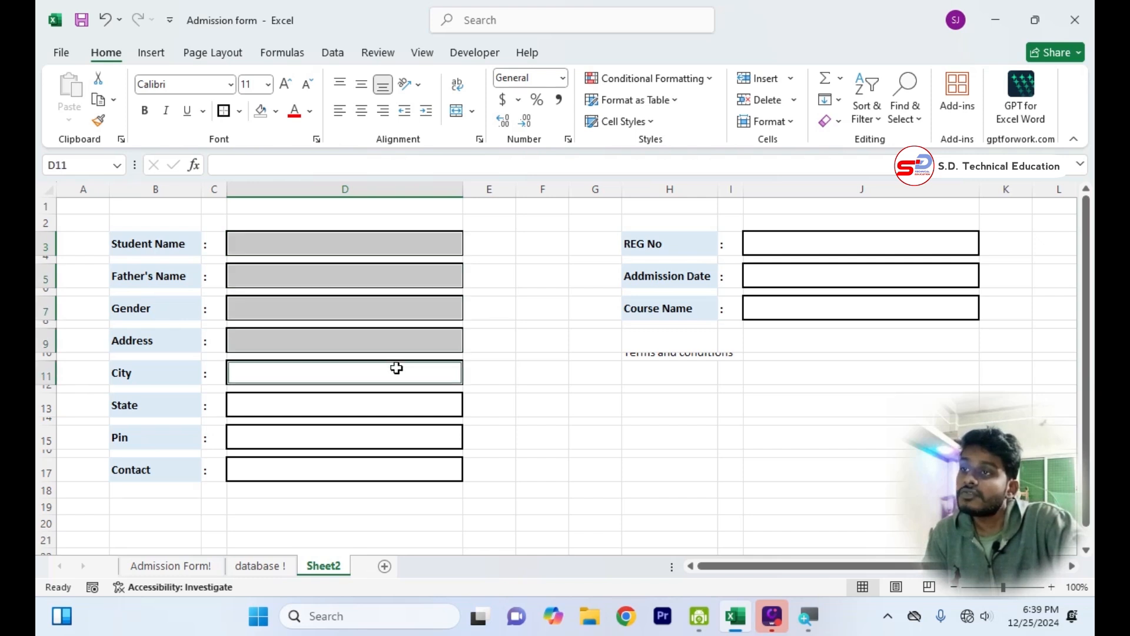
{"action": "left_click", "coordinate": [400, 404], "text": "ctrl"}
{"action": "left_click", "coordinate": [405, 436], "text": "ctrl"}
{"action": "left_click", "coordinate": [405, 453], "text": "ctrl"}
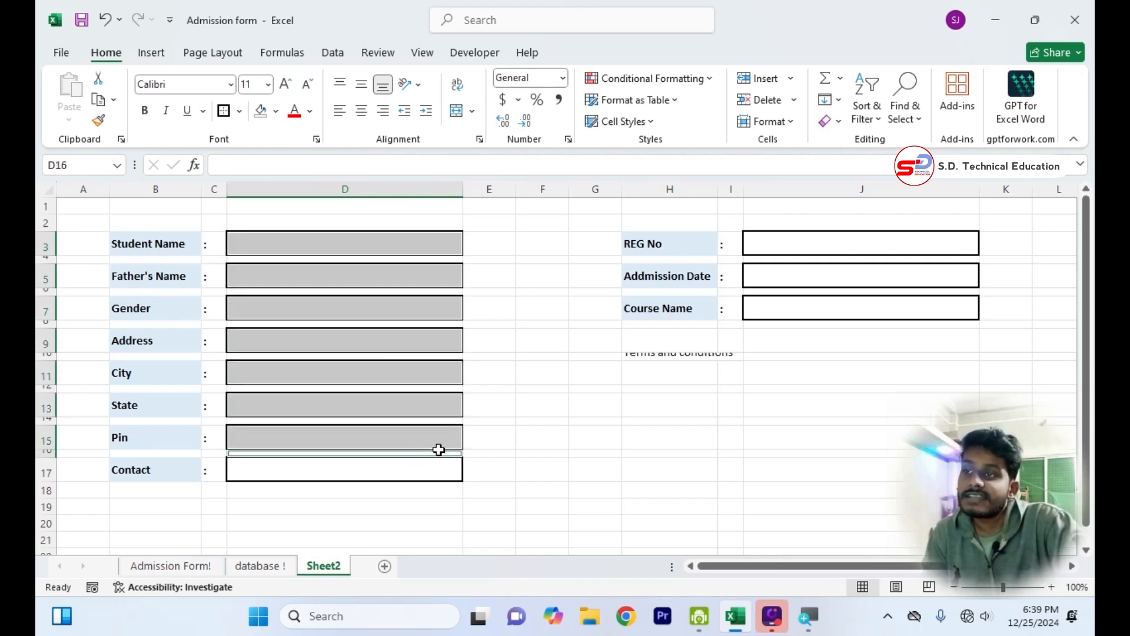
{"action": "left_click", "coordinate": [411, 468], "text": "ctrl"}
{"action": "left_click", "coordinate": [909, 309], "text": "ctrl"}
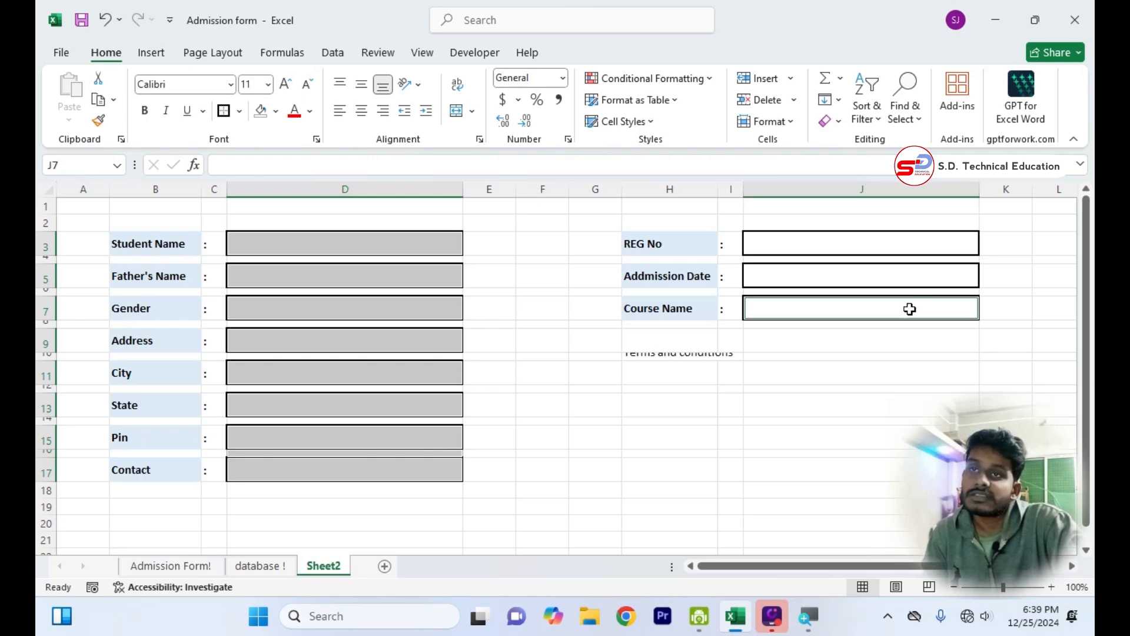
{"action": "left_click", "coordinate": [906, 276], "text": "ctrl"}
{"action": "left_click", "coordinate": [909, 257], "text": "ctrl"}
{"action": "left_click", "coordinate": [908, 244], "text": "ctrl"}
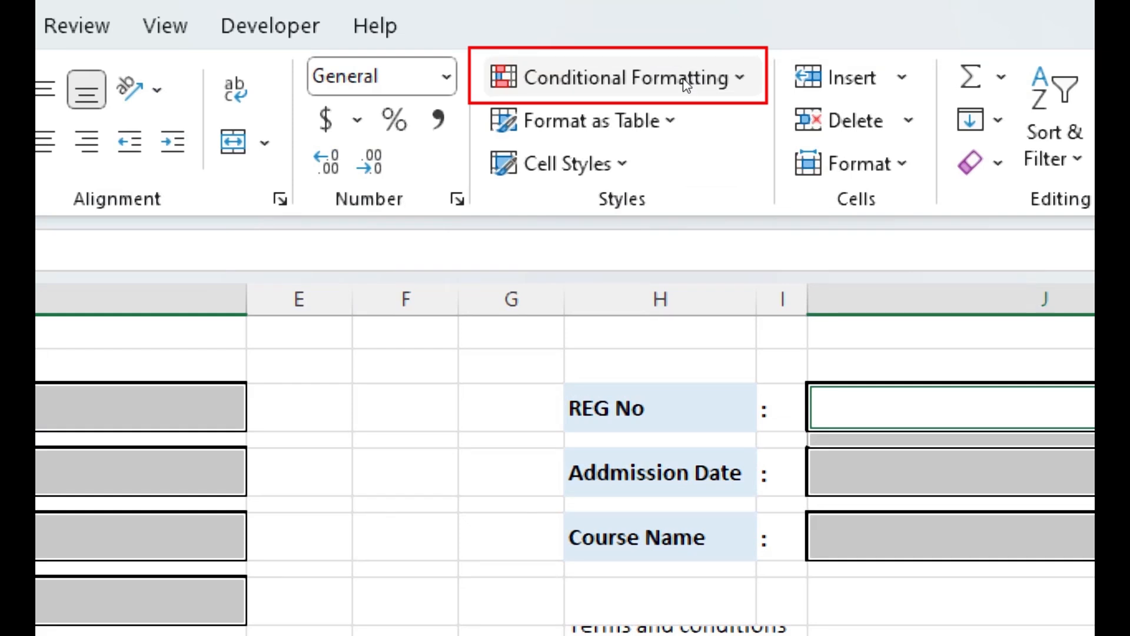
{"action": "left_click", "coordinate": [686, 82]}
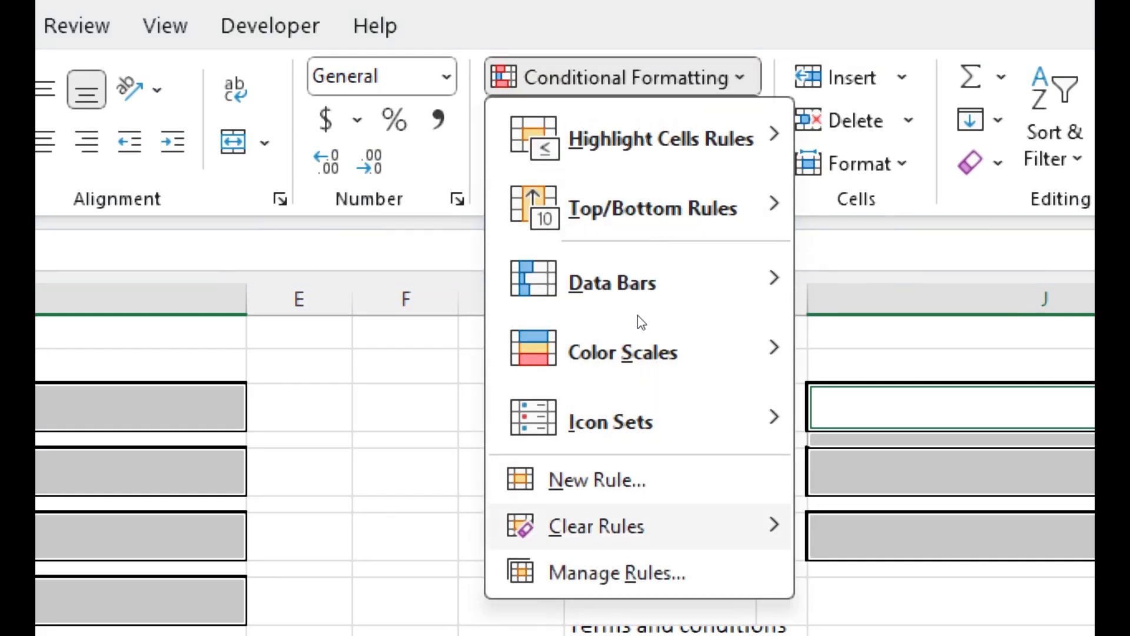
{"action": "left_click", "coordinate": [597, 481]}
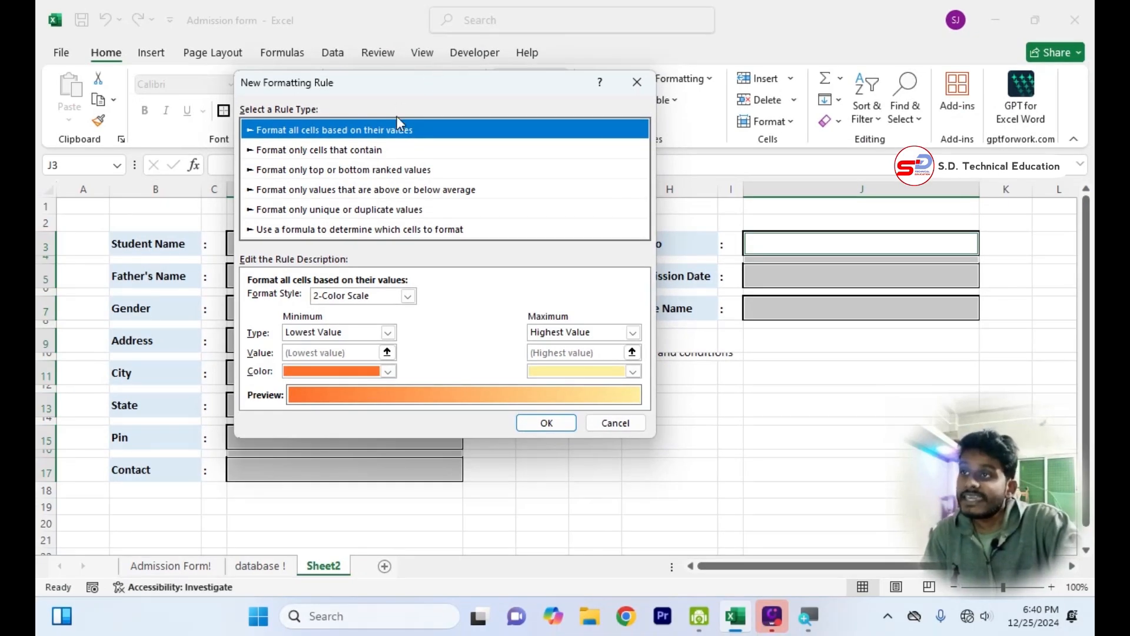
{"action": "left_click", "coordinate": [345, 154]}
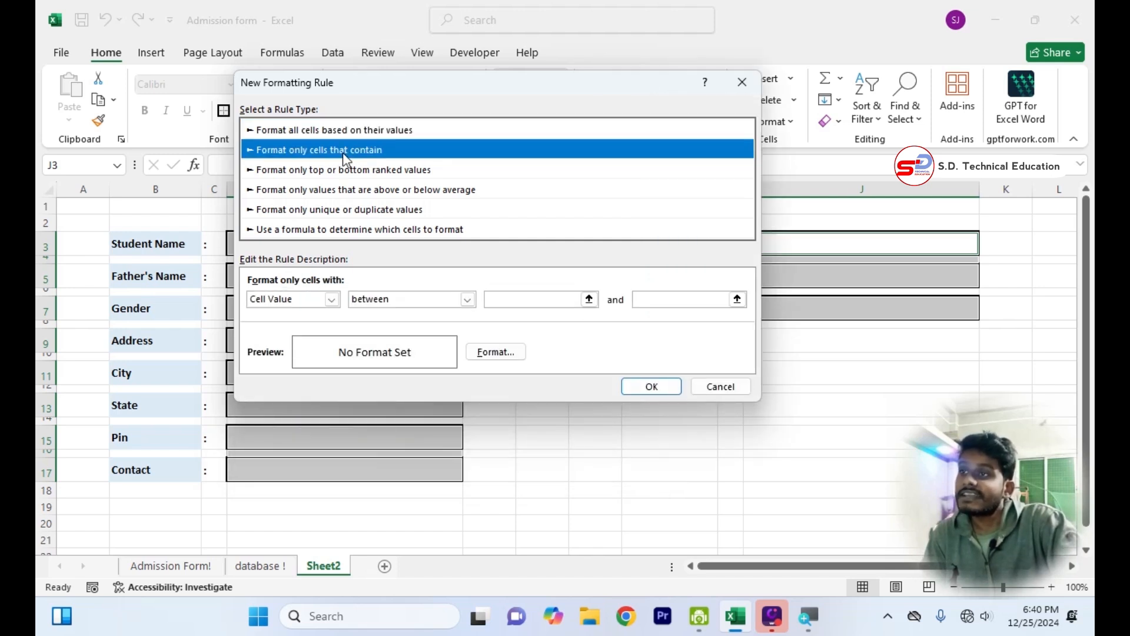
{"action": "left_click", "coordinate": [332, 300]}
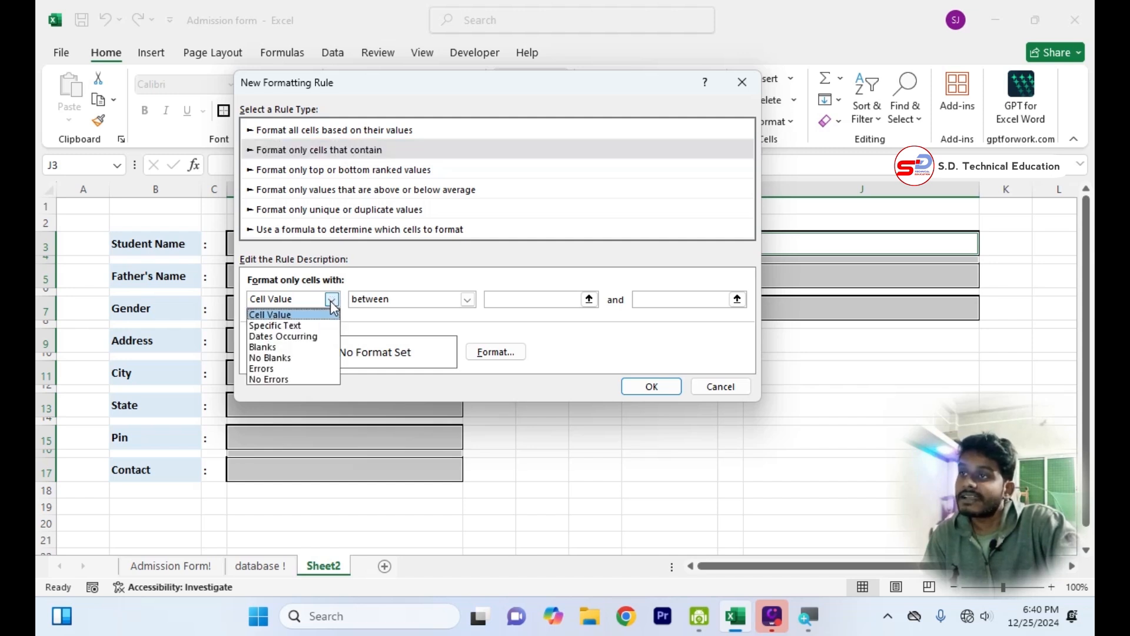
{"action": "left_click", "coordinate": [273, 350]}
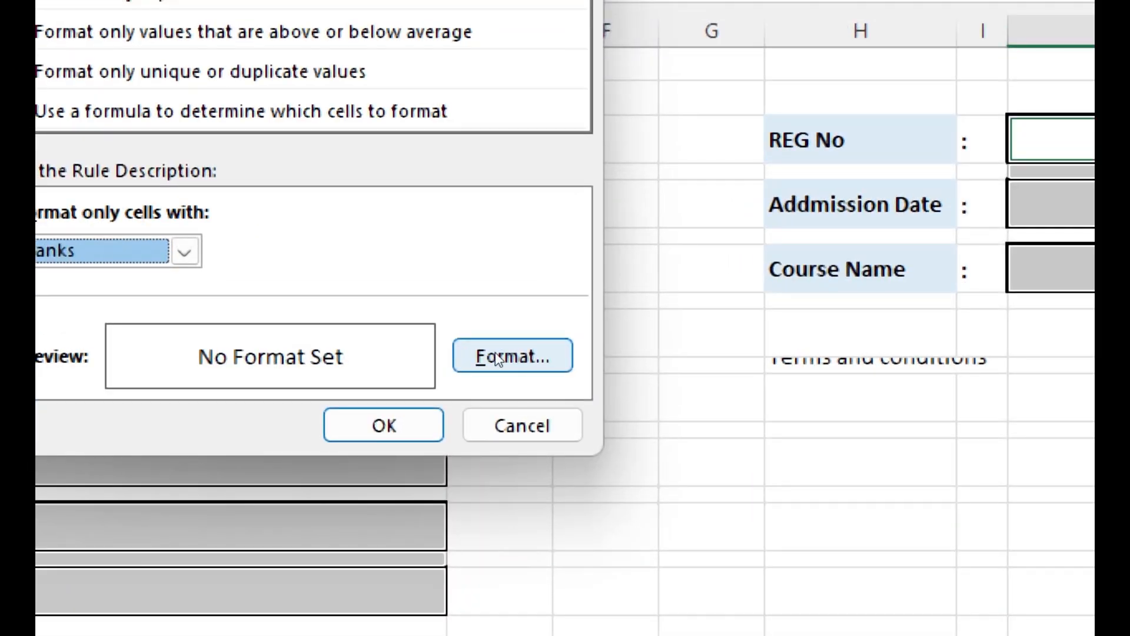
Give the blank-cell rule a light grey background fill and apply it to the selected entry boxes.
{"action": "left_click", "coordinate": [497, 358]}
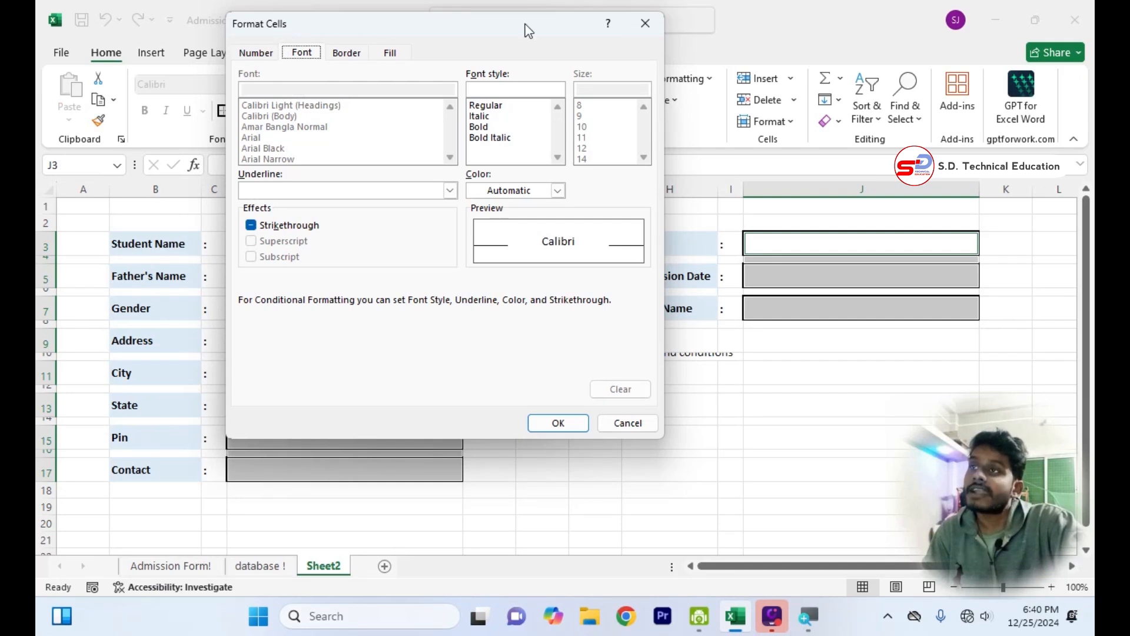
{"action": "left_click_drag", "start_coordinate": [528, 31], "coordinate": [546, 200]}
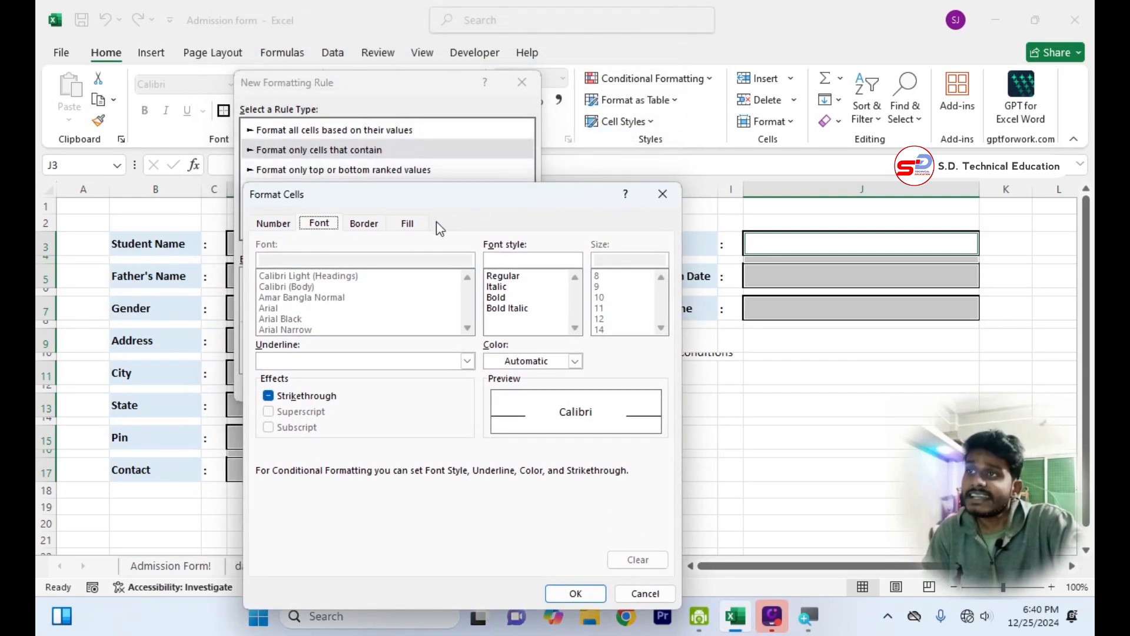
{"action": "left_click", "coordinate": [408, 224]}
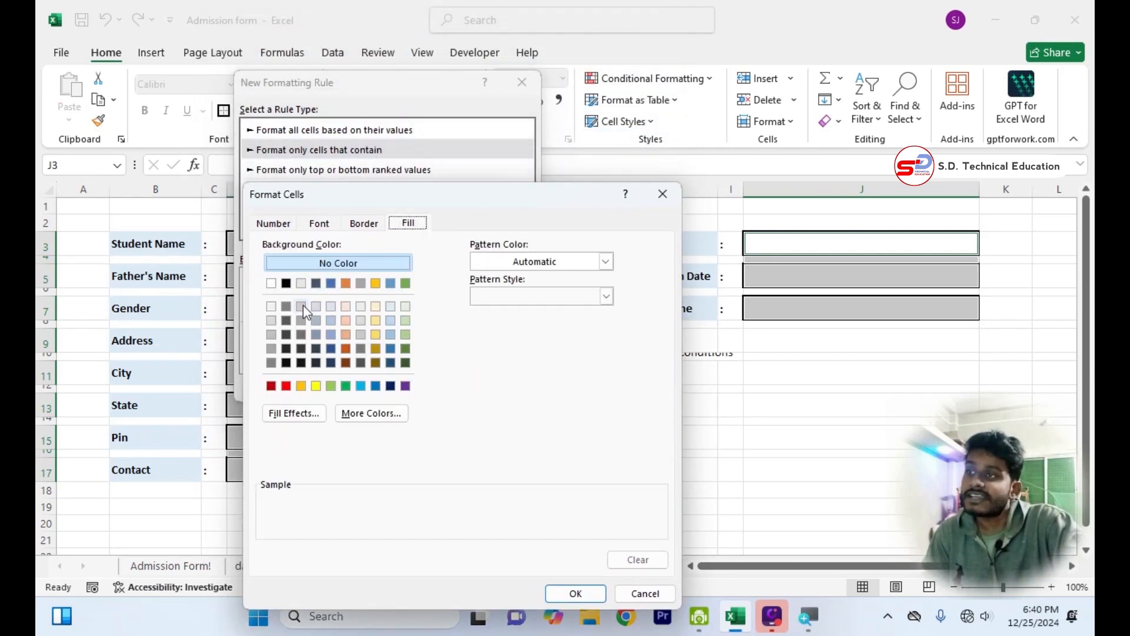
{"action": "left_click", "coordinate": [272, 321]}
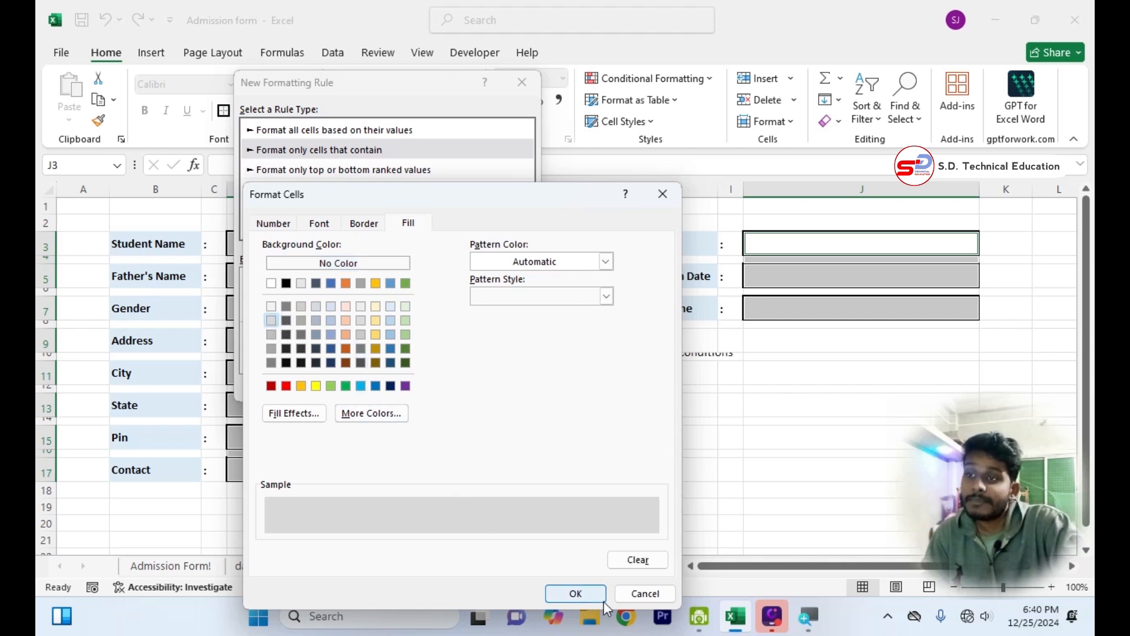
{"action": "left_click", "coordinate": [589, 600]}
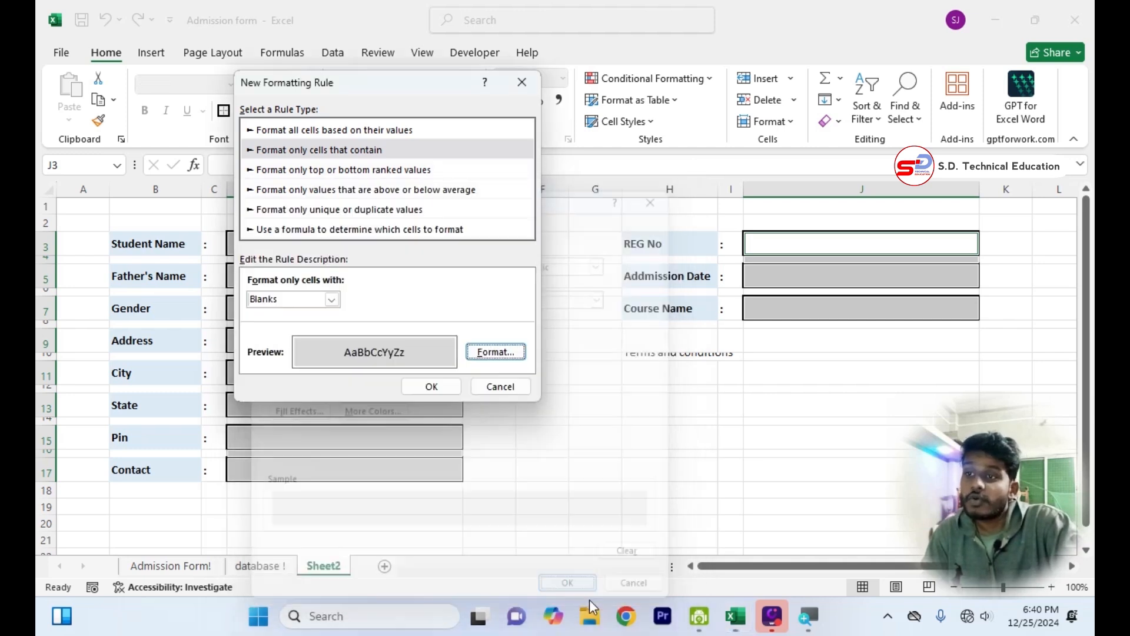
{"action": "left_click", "coordinate": [434, 387]}
{"action": "left_click", "coordinate": [543, 469]}
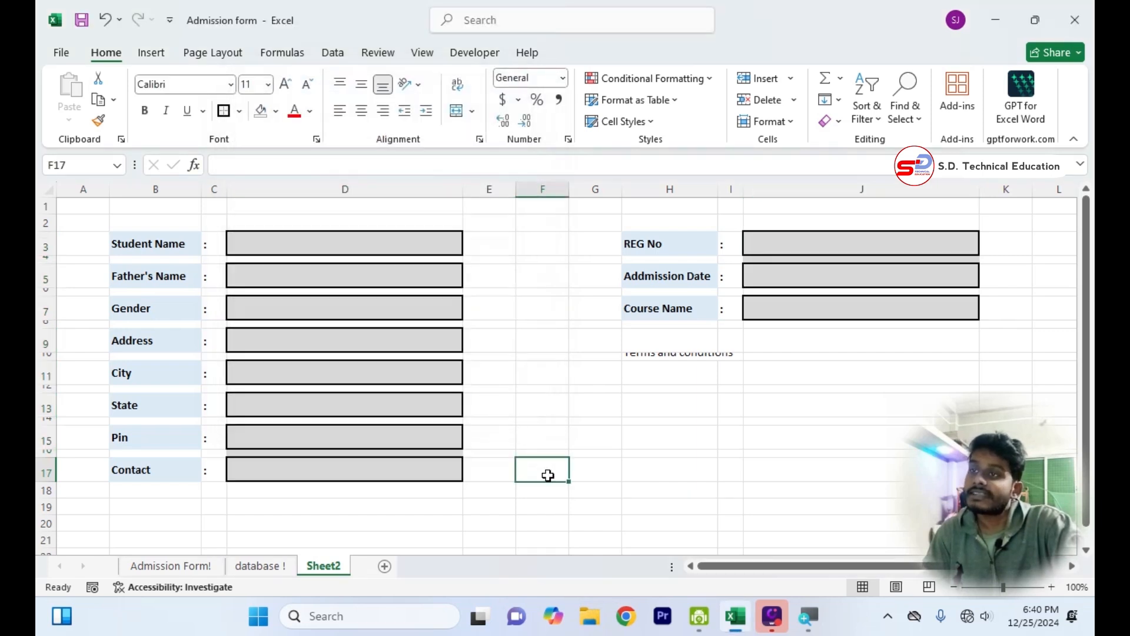
Test the blank-cell rule by entering tredtret in the Student Name box D3 and clearing it again.
{"action": "left_click", "coordinate": [426, 245]}
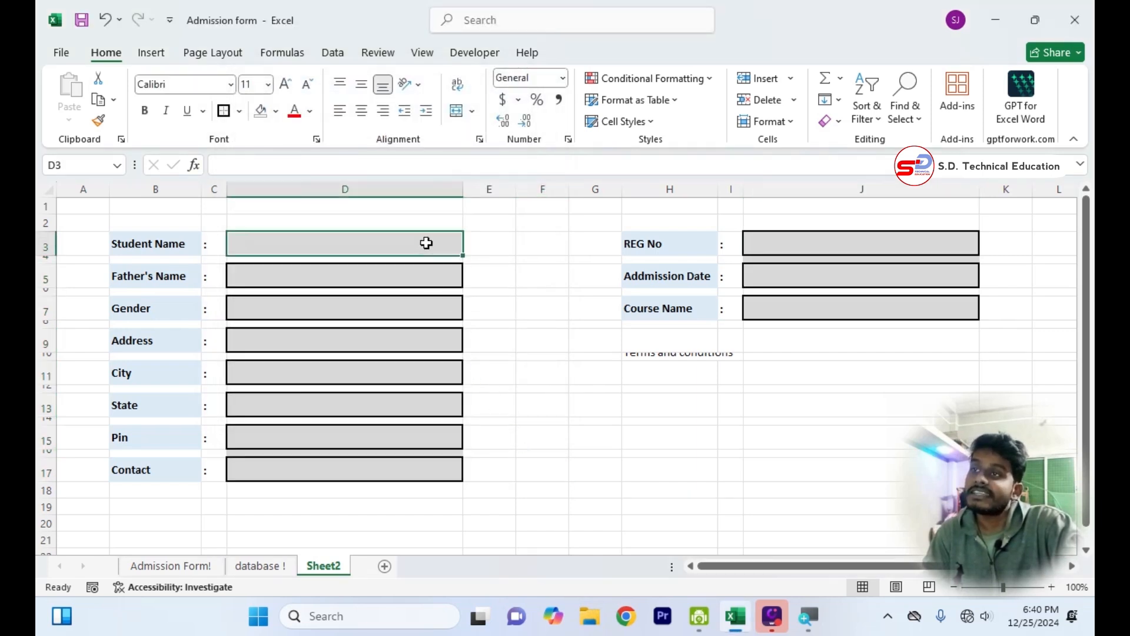
{"action": "type", "text": "tredtret"}
{"action": "key", "text": "ctrl+Return"}
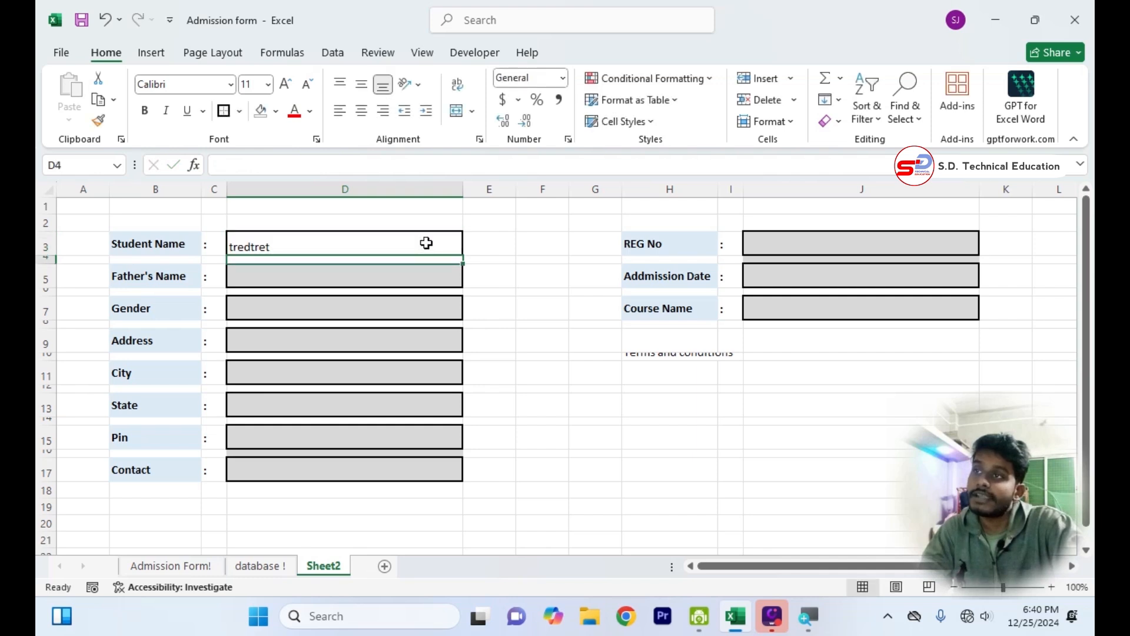
{"action": "left_click", "coordinate": [564, 381]}
{"action": "left_click", "coordinate": [412, 243]}
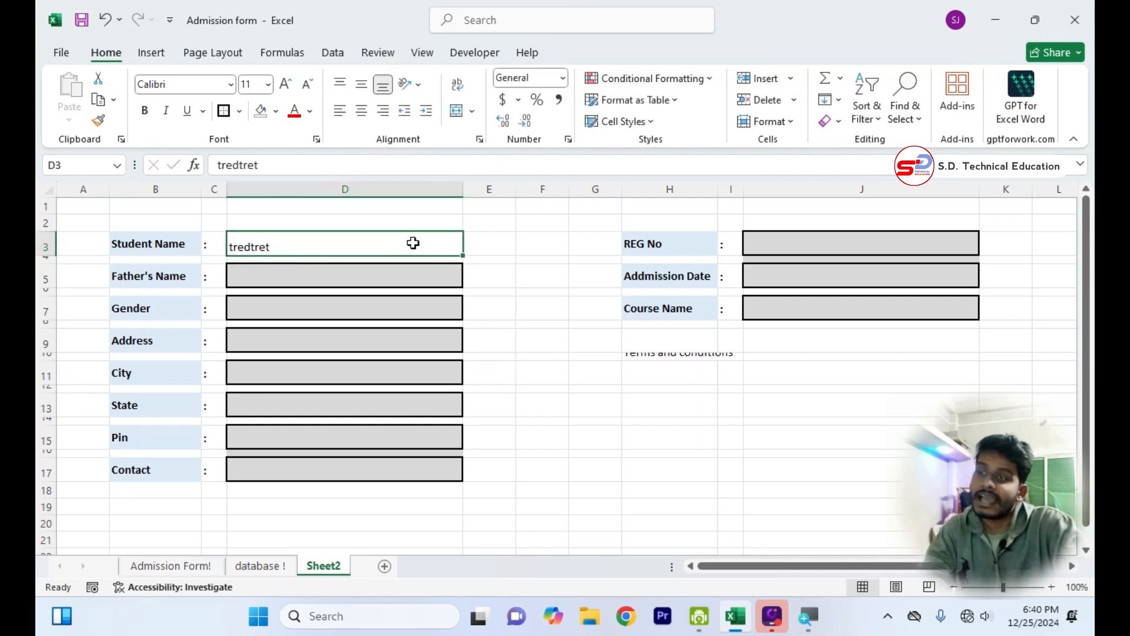
{"action": "key", "text": "BackSpace"}
{"action": "left_click", "coordinate": [518, 356]}
{"action": "left_click", "coordinate": [539, 454]}
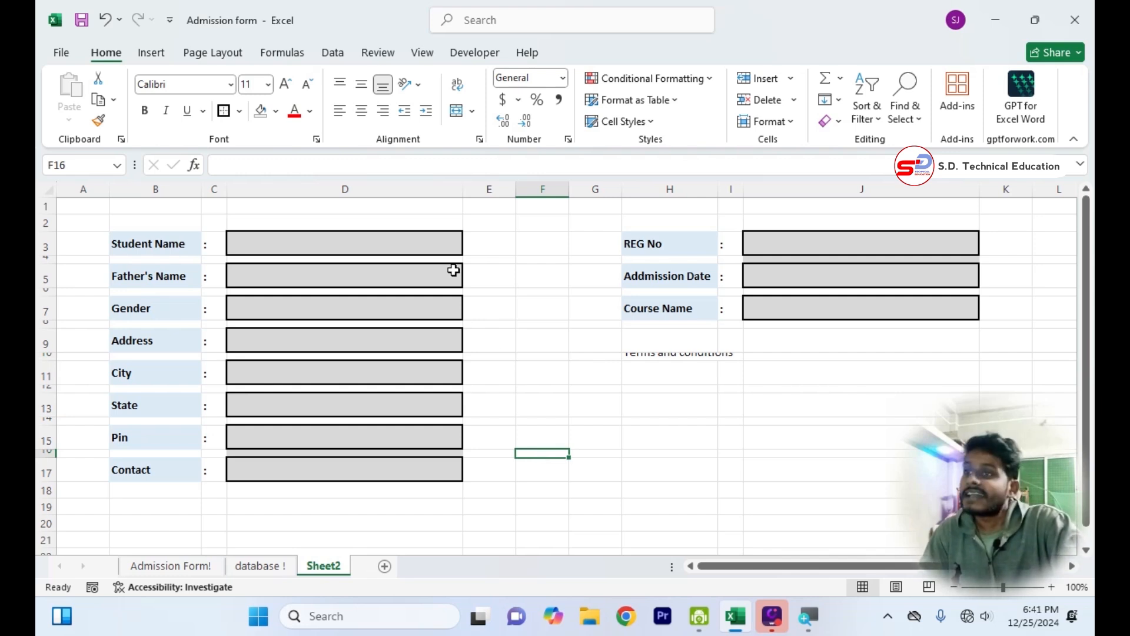
{"action": "left_click", "coordinate": [436, 256]}
{"action": "left_click", "coordinate": [526, 372]}
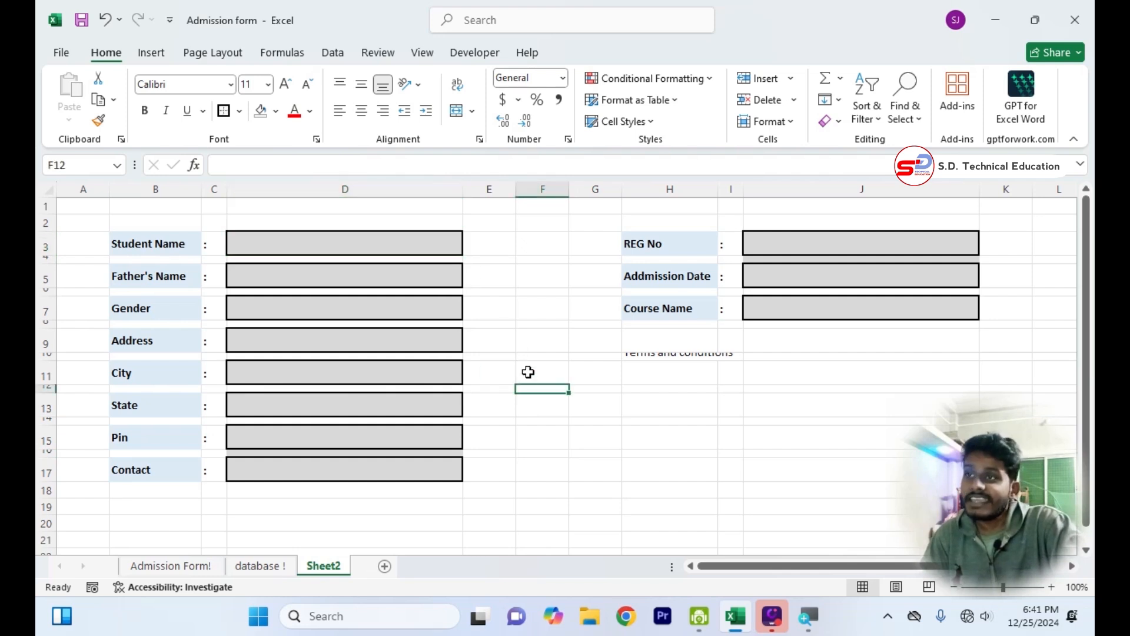
In cell E3 beside the Student Name box, write the formula =IF(D3="","*",1).
{"action": "left_click", "coordinate": [484, 243]}
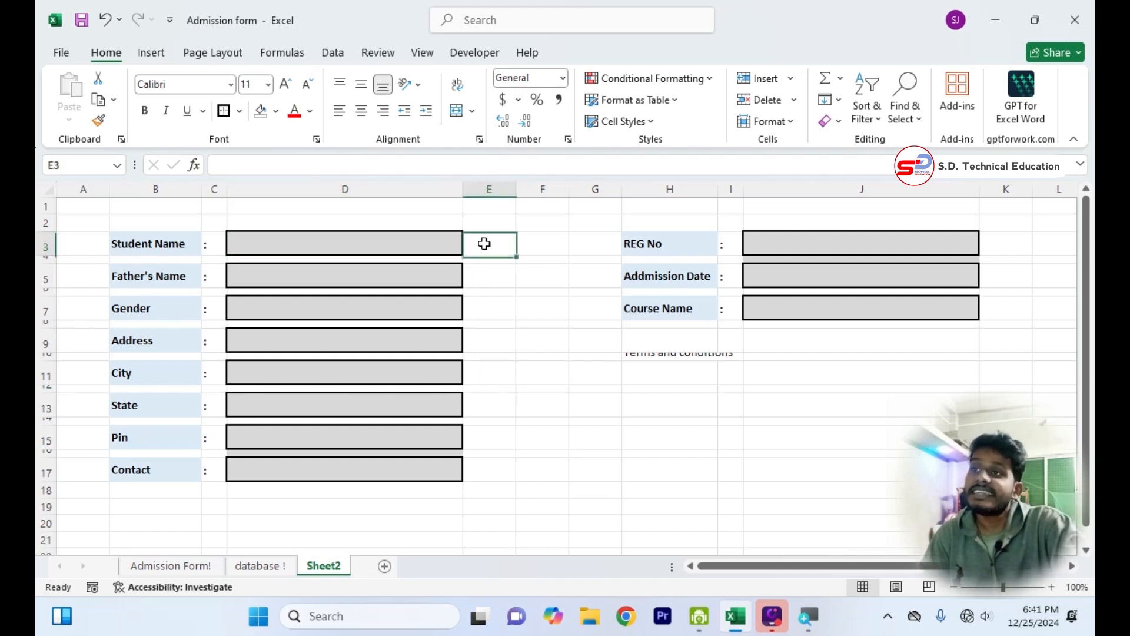
{"action": "left_click", "coordinate": [414, 242]}
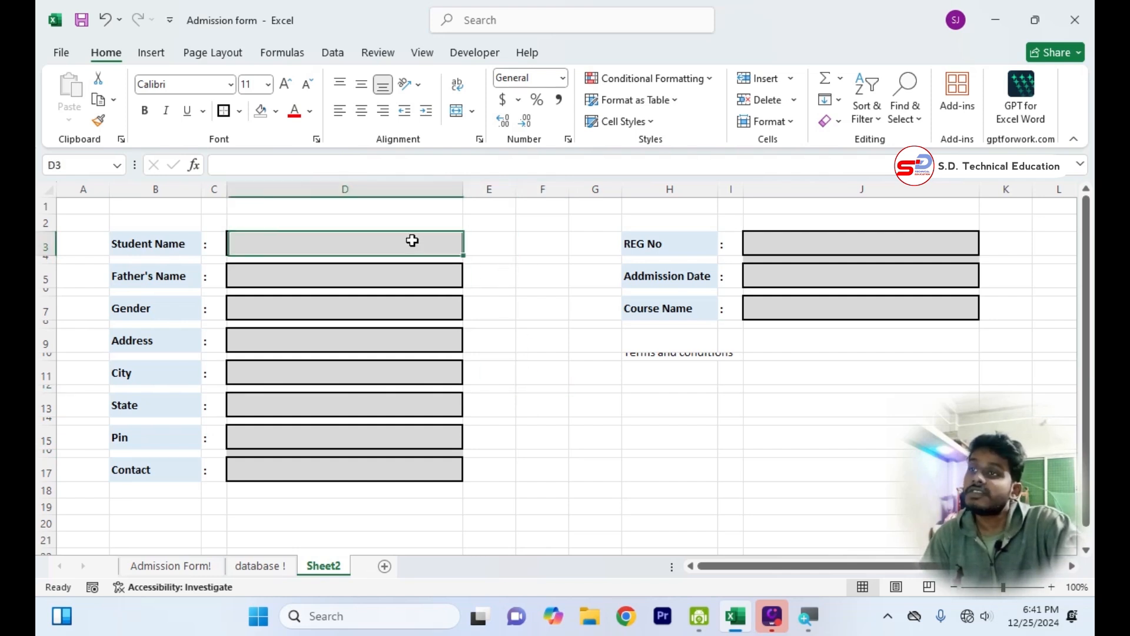
{"action": "left_click", "coordinate": [498, 243]}
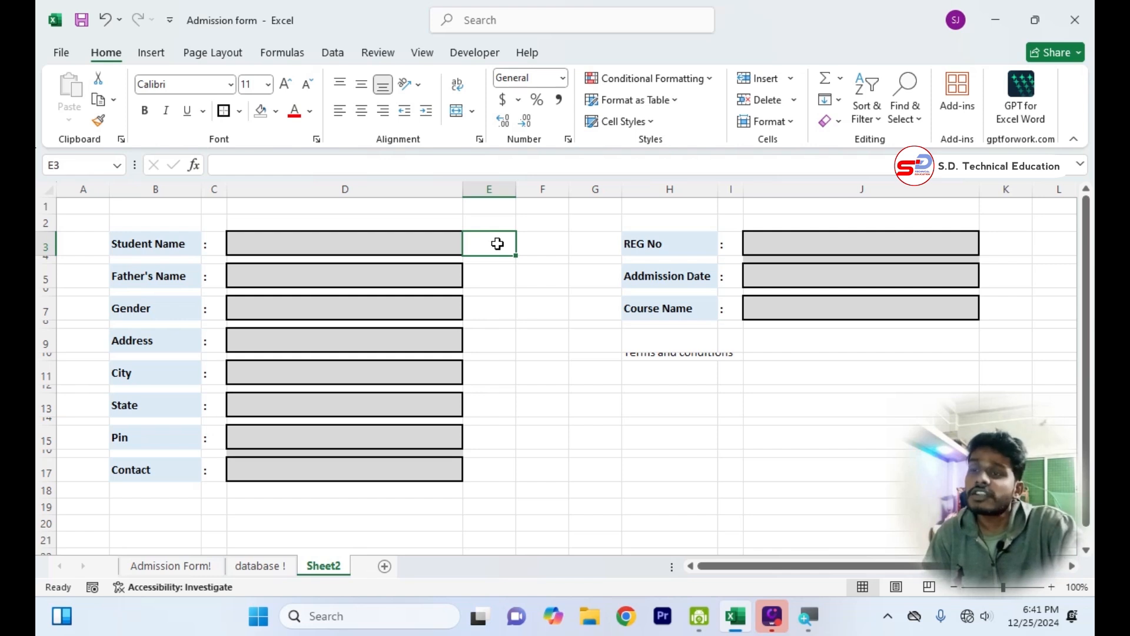
{"action": "type", "text": "="}
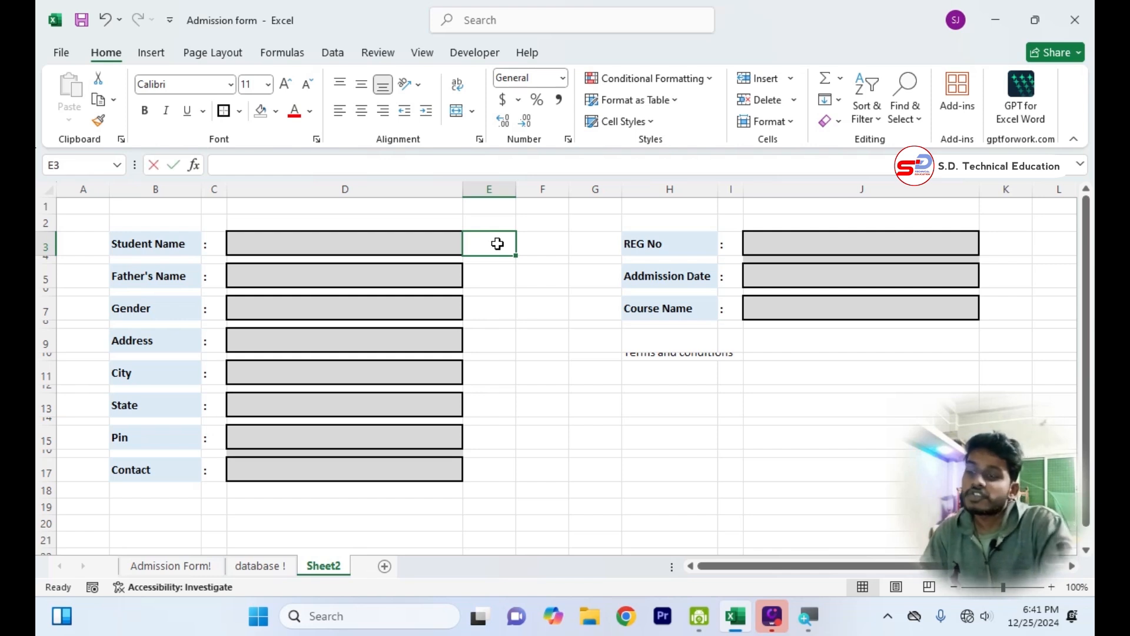
{"action": "type", "text": "if"}
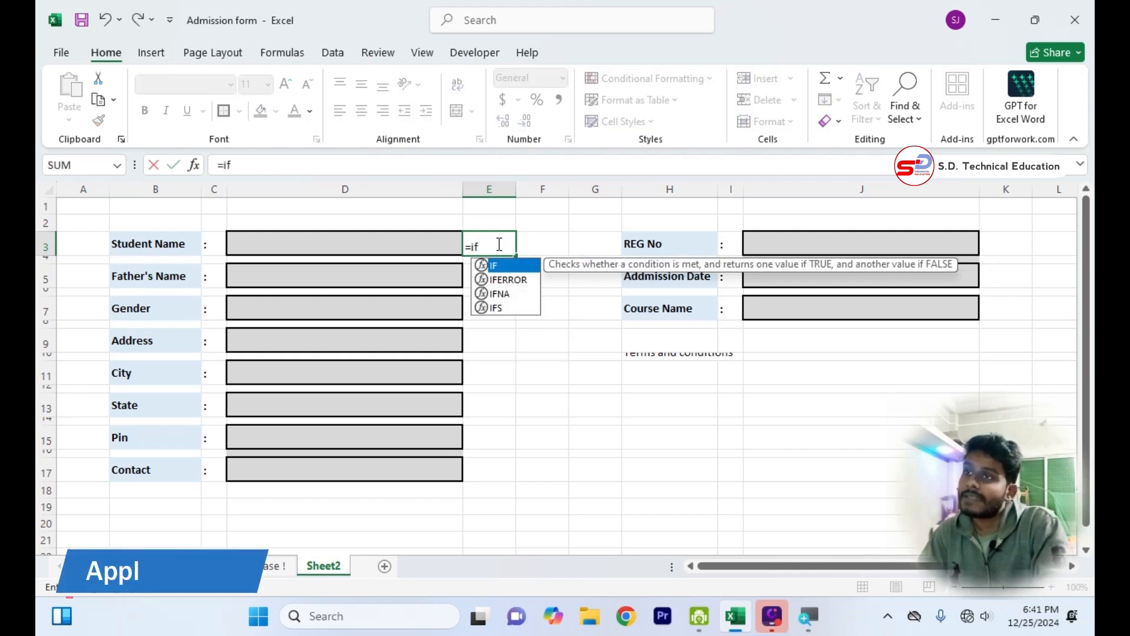
{"action": "type", "text": "("}
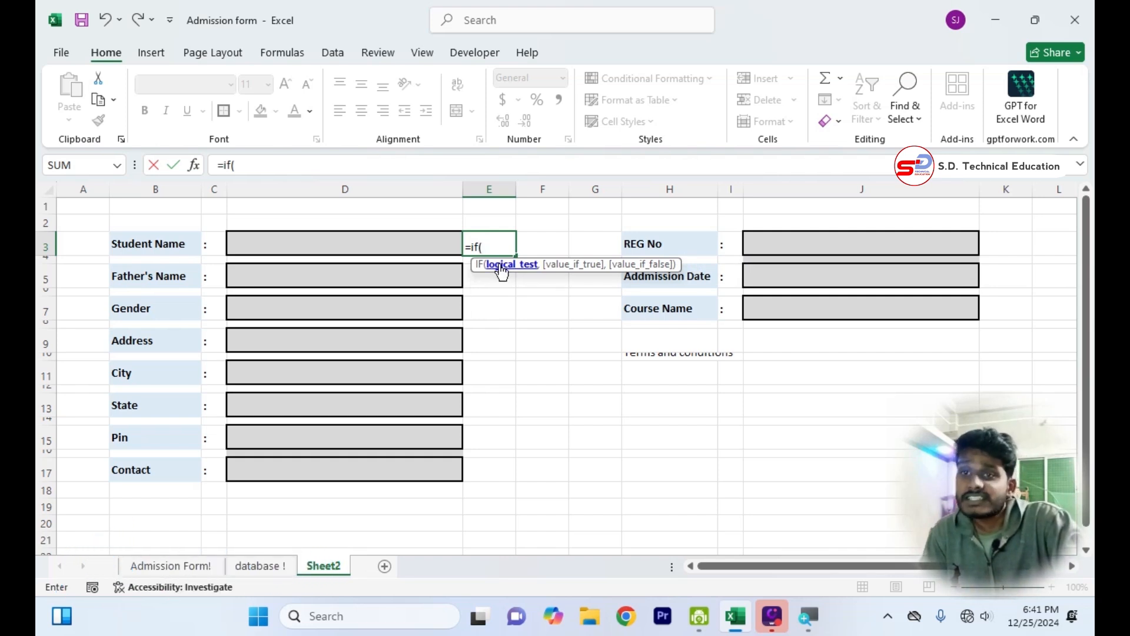
{"action": "left_click", "coordinate": [419, 243]}
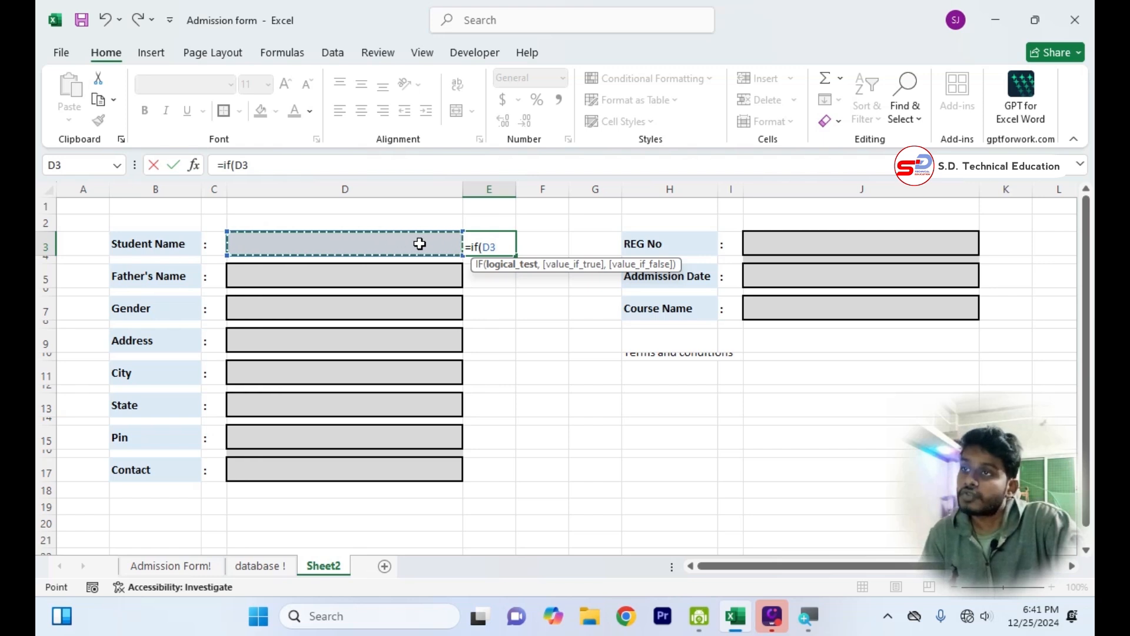
{"action": "type", "text": "=\"\""}
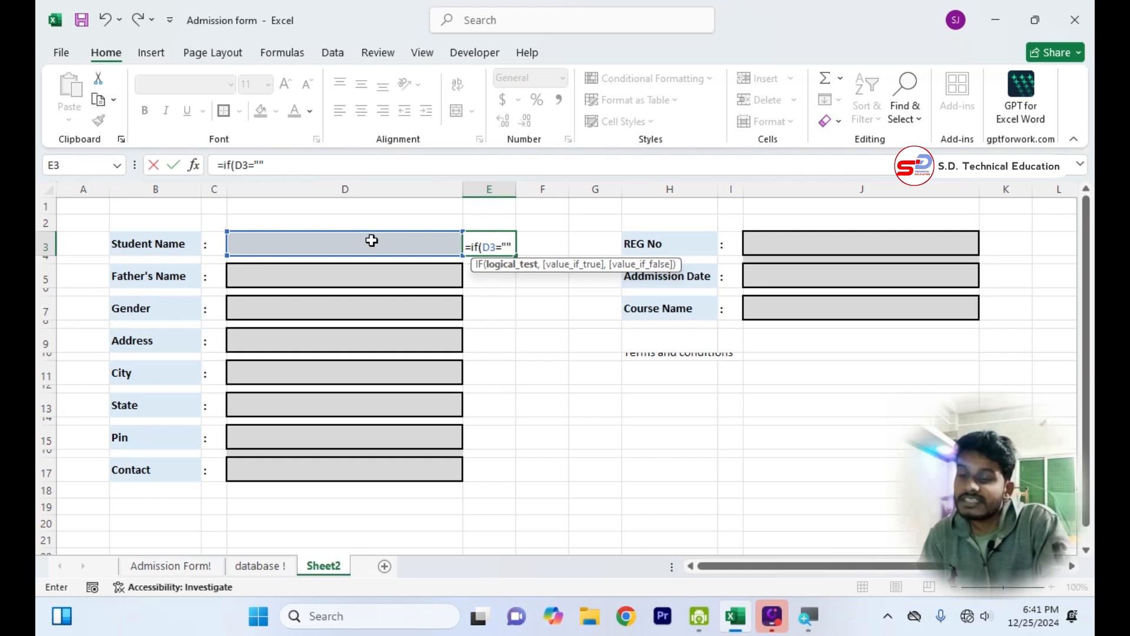
{"action": "type", "text": ","}
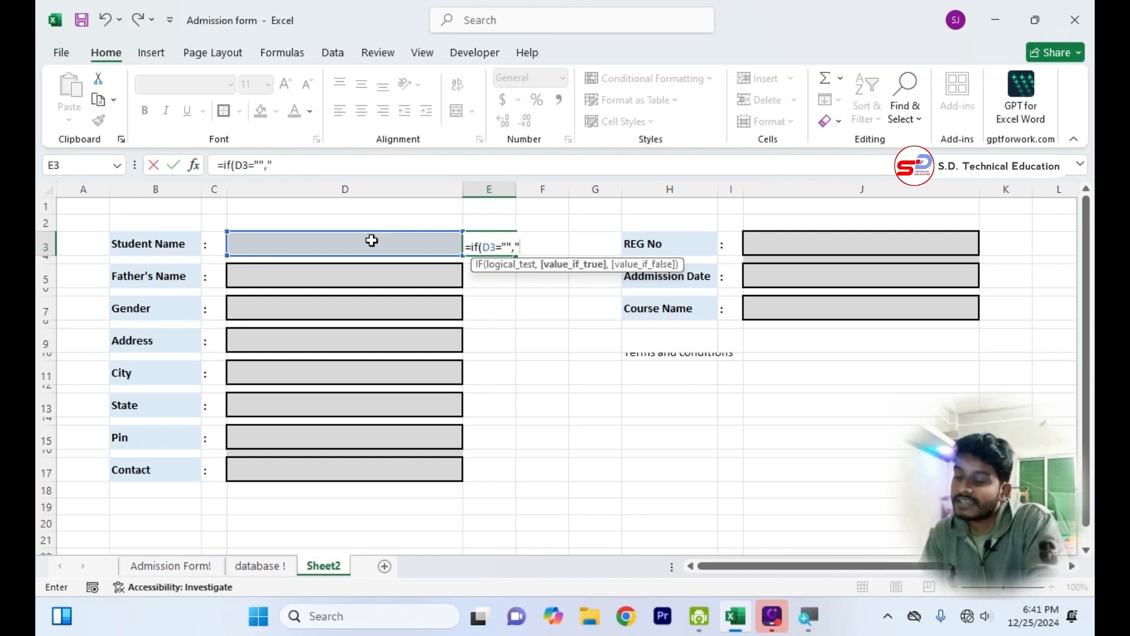
{"action": "type", "text": "\"*\""}
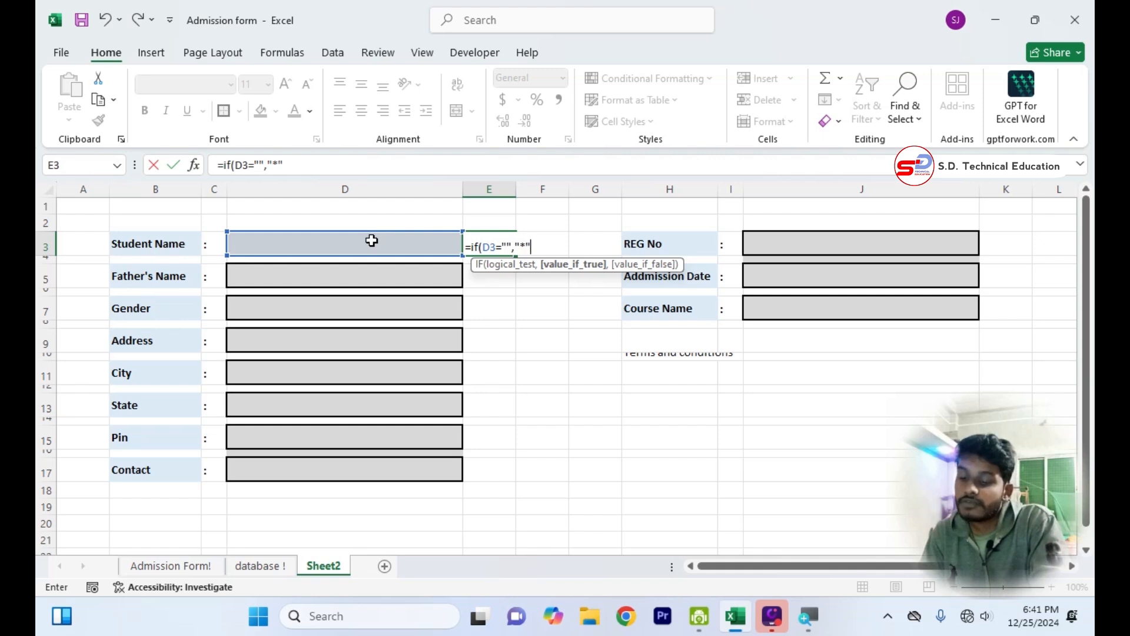
{"action": "type", "text": ","}
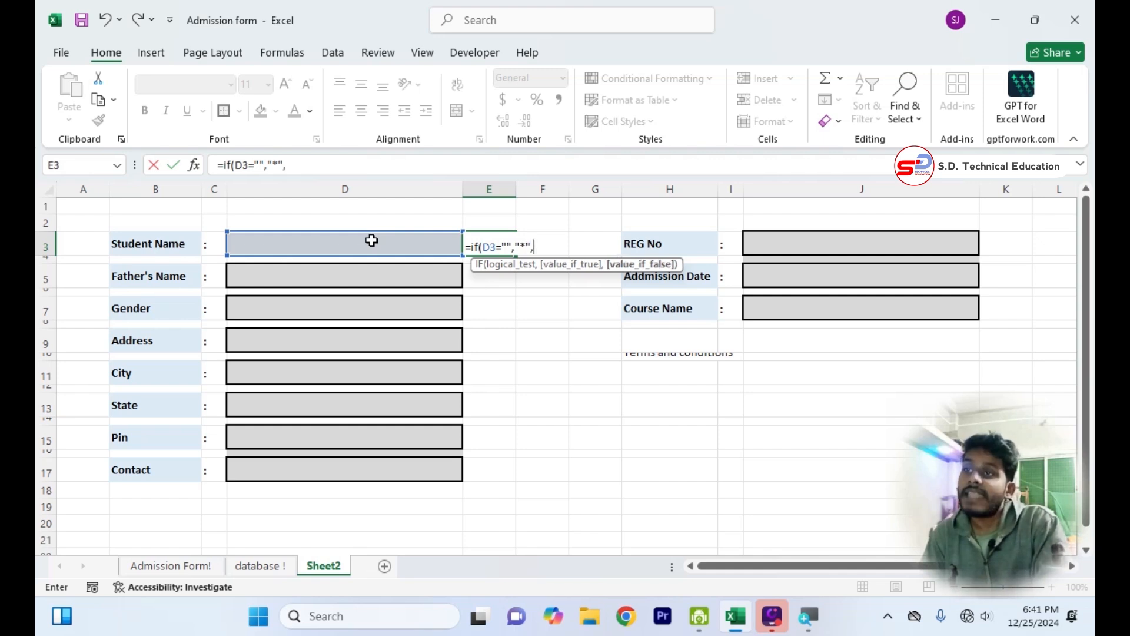
{"action": "type", "text": "1"}
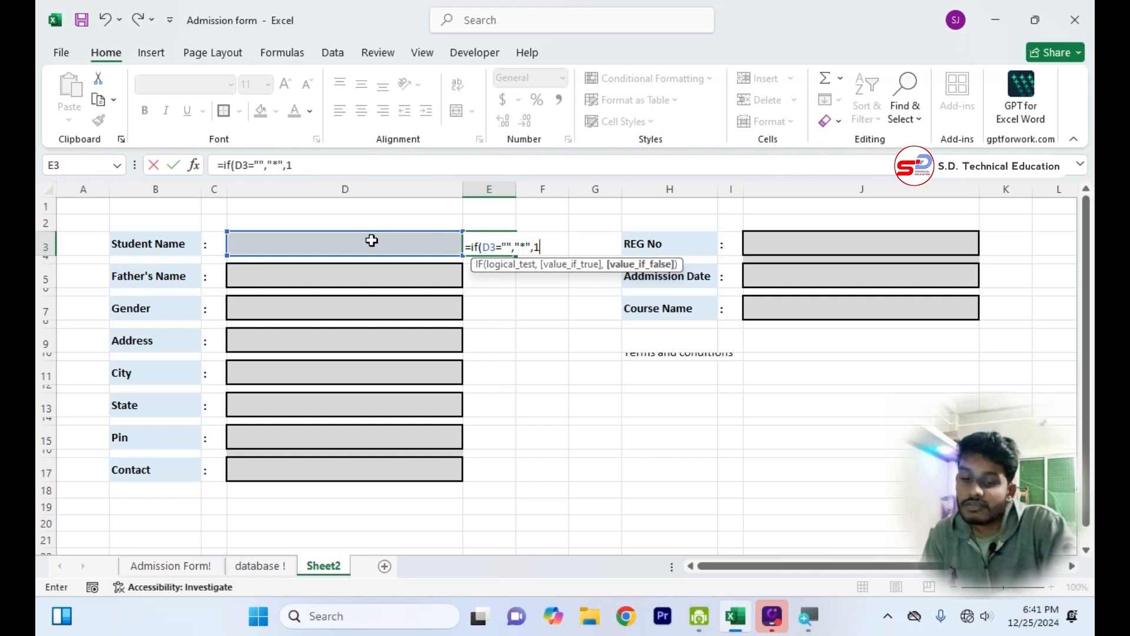
{"action": "type", "text": ")"}
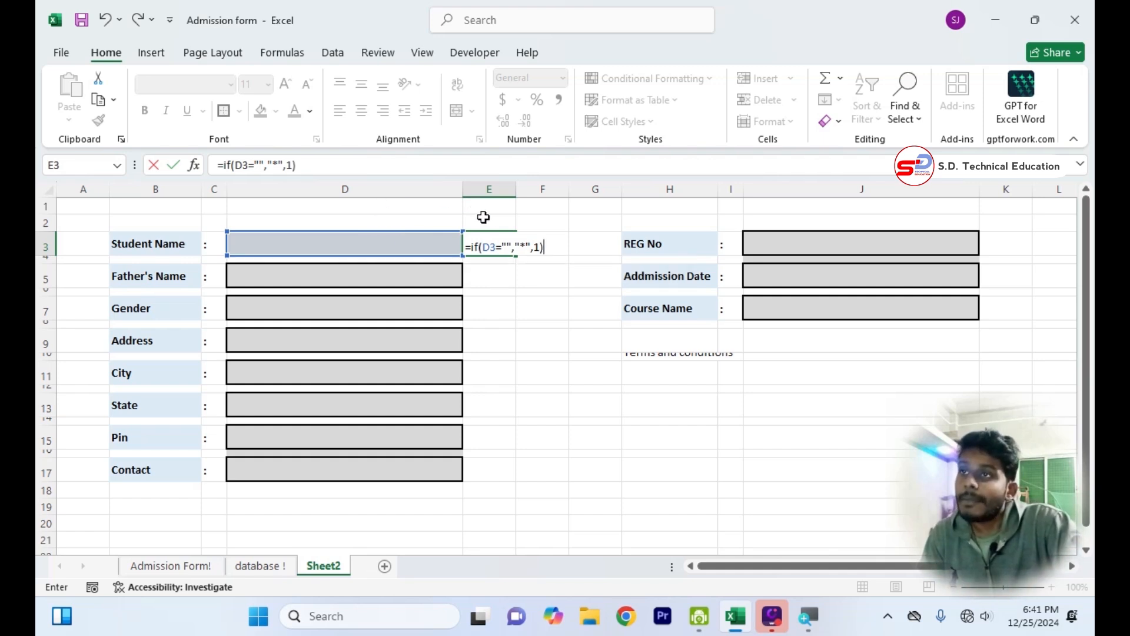
Go through the logical test and the value-if-true argument of the IF formula in E3 and commit the formula.
{"action": "left_click_drag", "start_coordinate": [489, 249], "coordinate": [502, 249]}
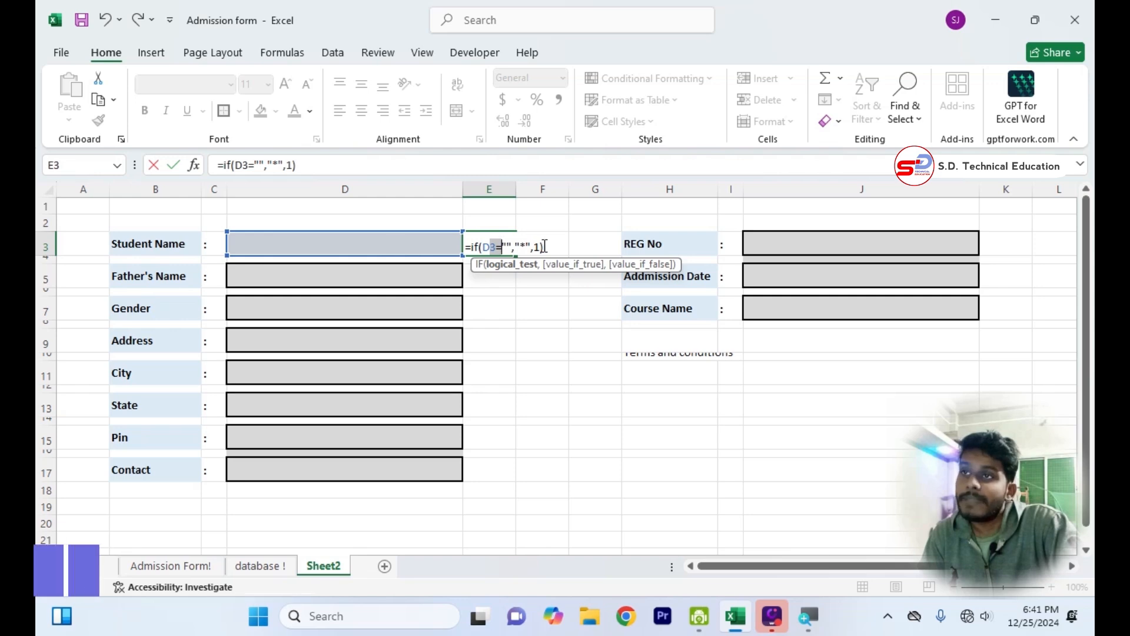
{"action": "left_click", "coordinate": [510, 246]}
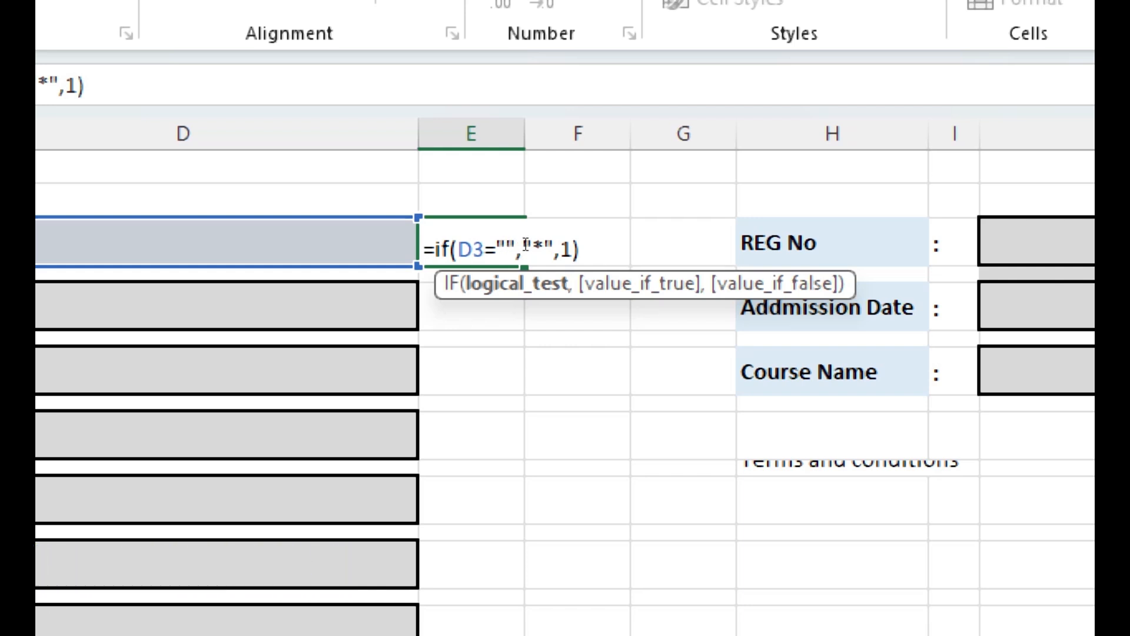
{"action": "key", "text": "Right"}
{"action": "key", "text": "Right"}
{"action": "key", "text": "Right"}
{"action": "key", "text": "Right"}
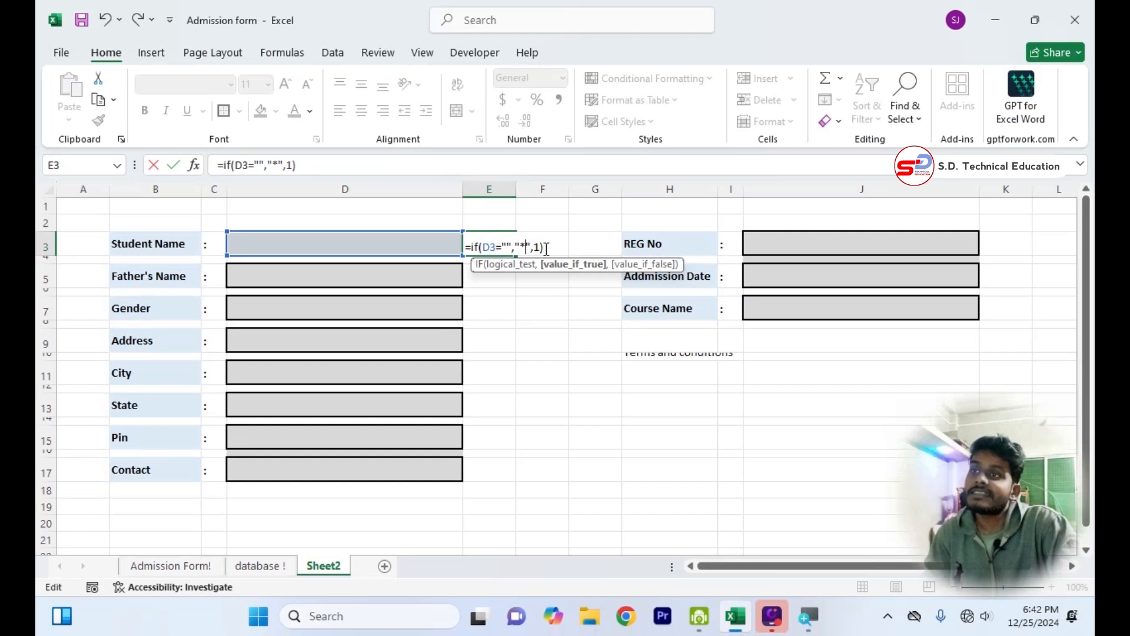
{"action": "type", "text": "+"}
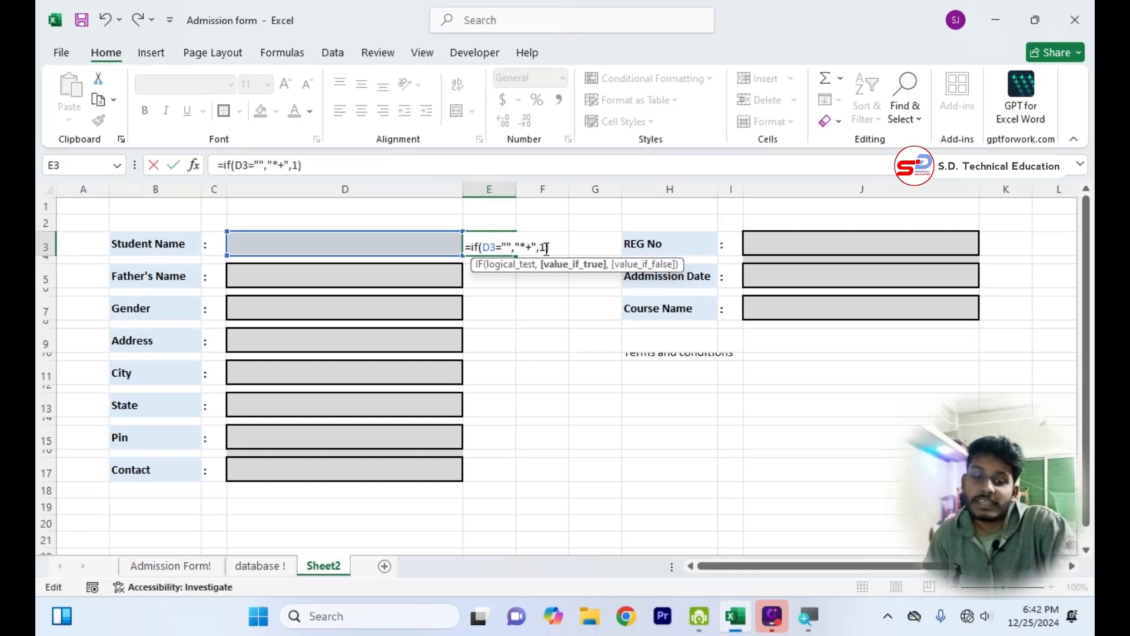
{"action": "key", "text": "BackSpace"}
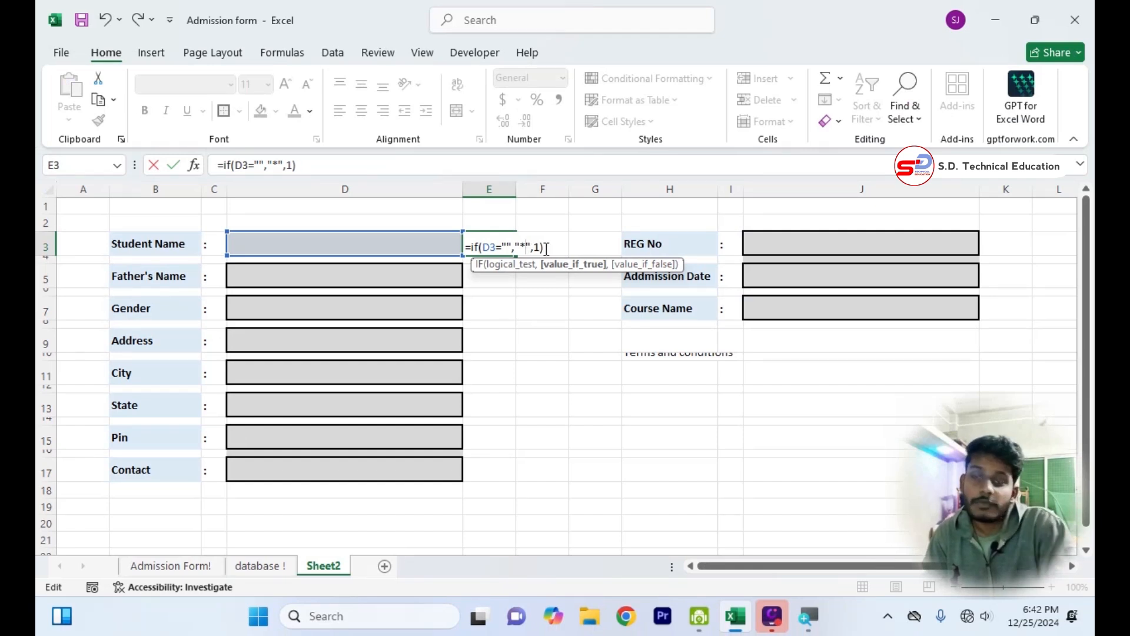
{"action": "key", "text": "Return"}
Format the status mark in E3 with red font colour, bold and font size 12.
{"action": "left_click", "coordinate": [484, 242]}
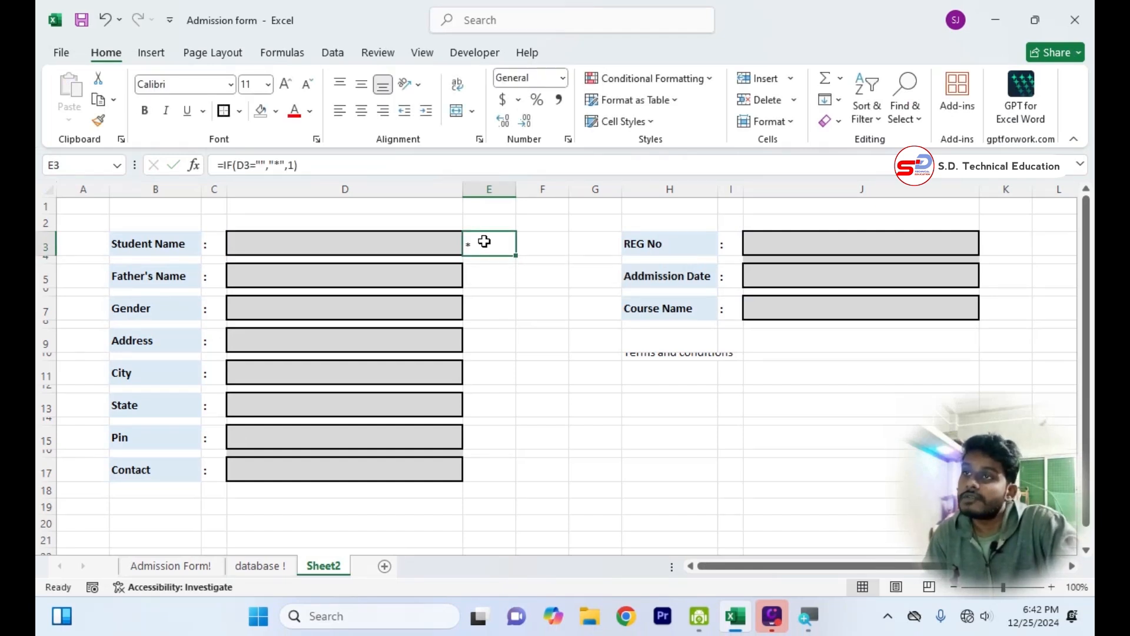
{"action": "left_click", "coordinate": [295, 111]}
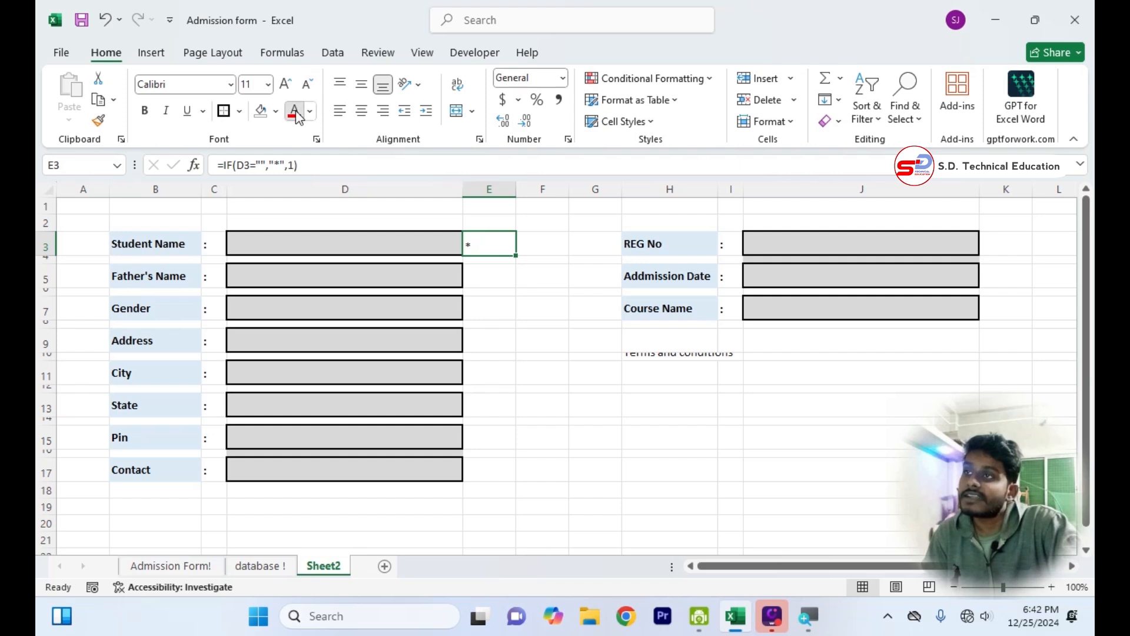
{"action": "left_click", "coordinate": [144, 111]}
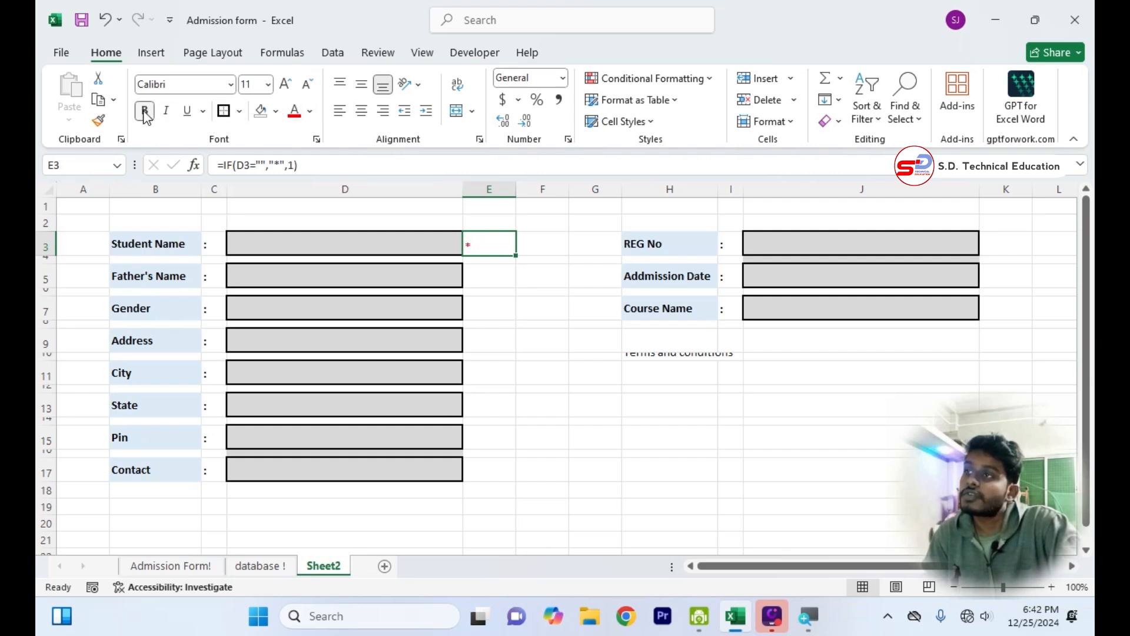
{"action": "left_click", "coordinate": [285, 84]}
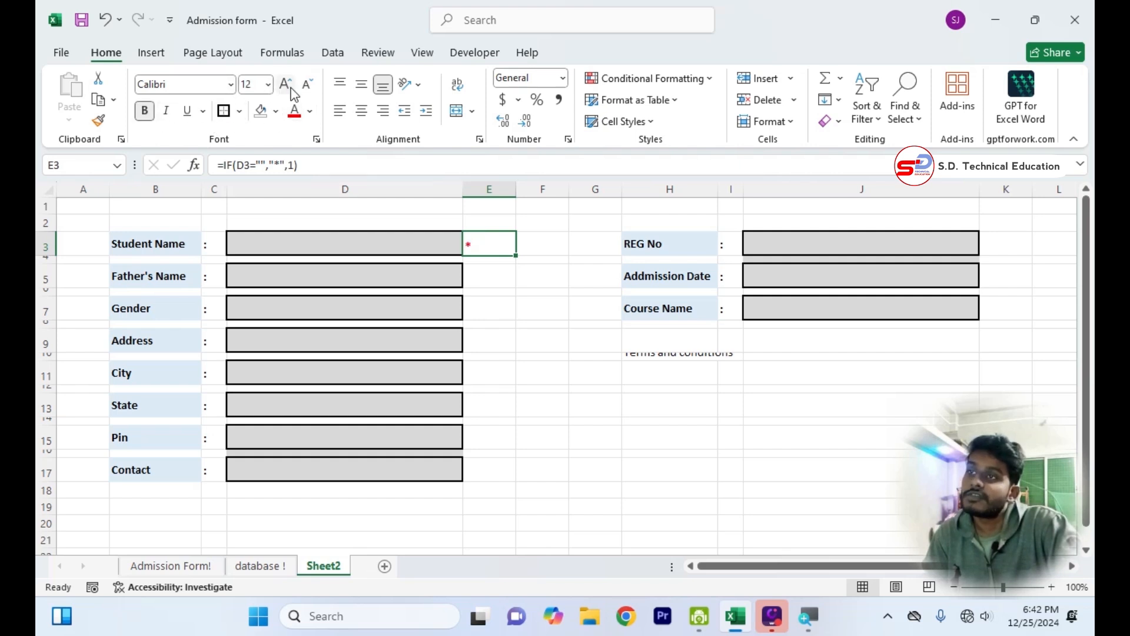
Test the status mark in E3 by entering hfghfg in the Student Name box D3 and clearing it again.
{"action": "left_click", "coordinate": [427, 242]}
{"action": "type", "text": "hfghfg"}
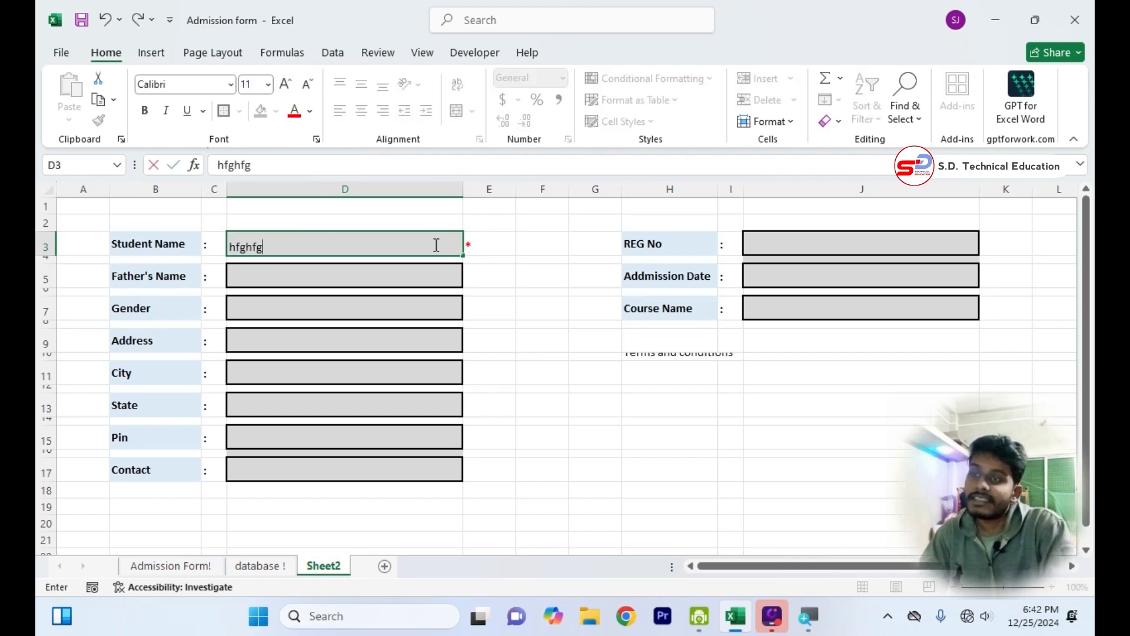
{"action": "key", "text": "Return"}
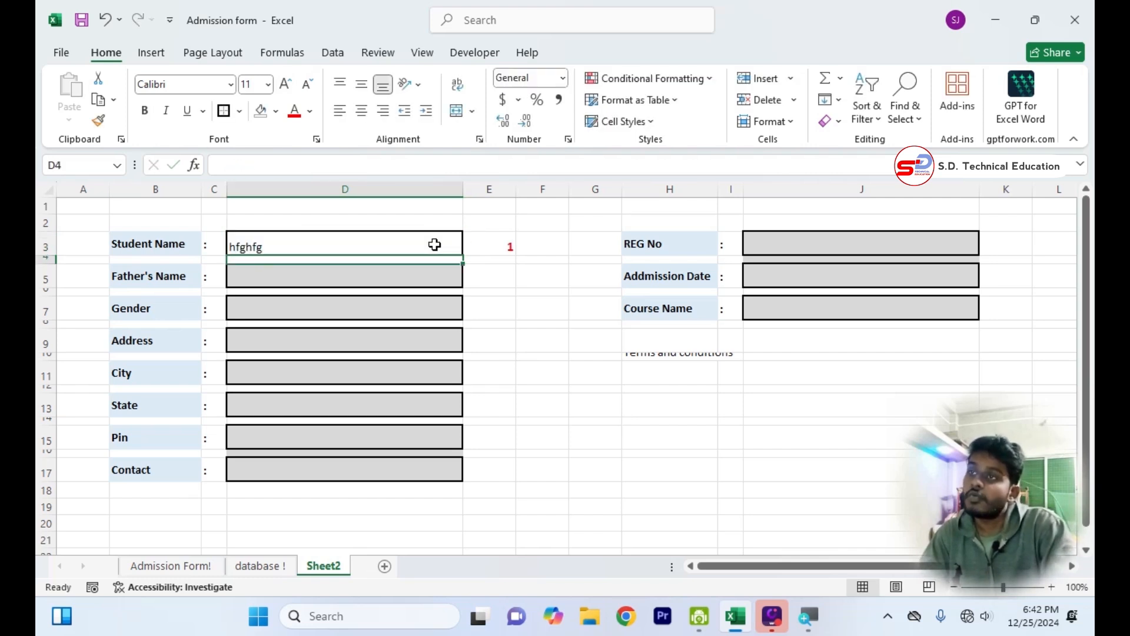
{"action": "left_click", "coordinate": [435, 244]}
{"action": "key", "text": "BackSpace"}
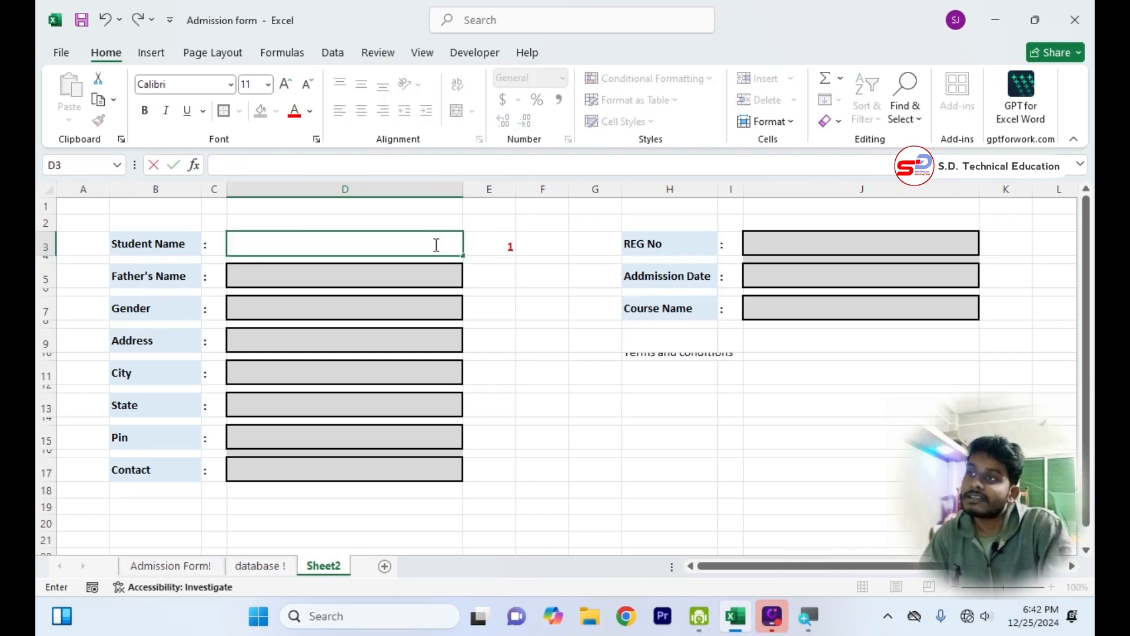
{"action": "key", "text": "Return"}
Copy the status-mark formula from E3 beside all other entry boxes, in odd rows of E5 to E17 and in K3, K5 and K7.
{"action": "left_click", "coordinate": [500, 245]}
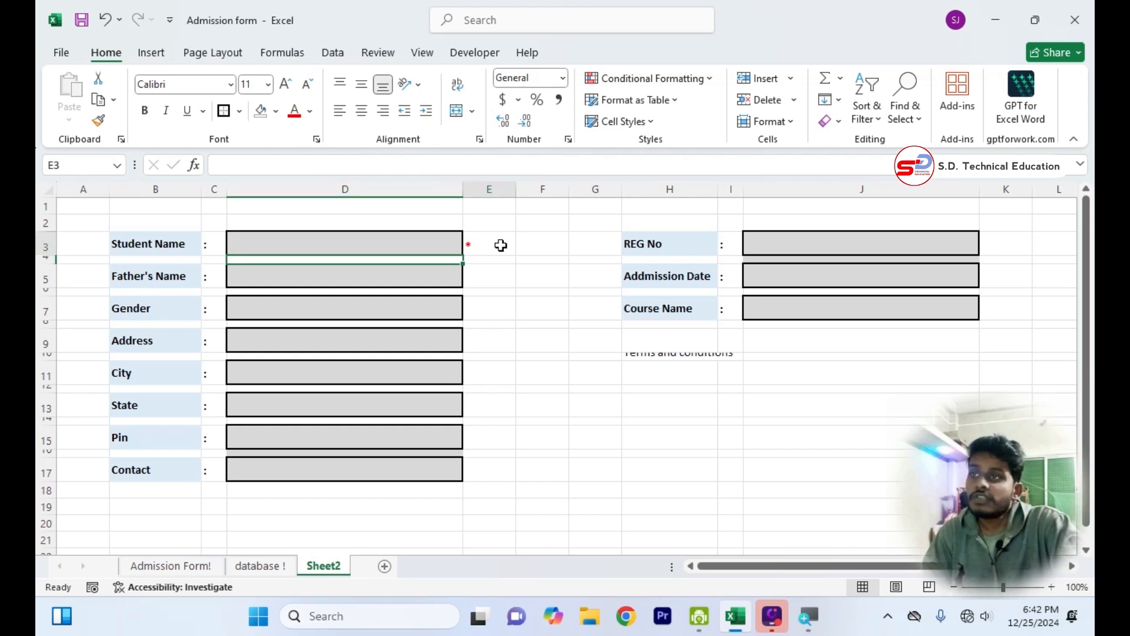
{"action": "key", "text": "ctrl+c"}
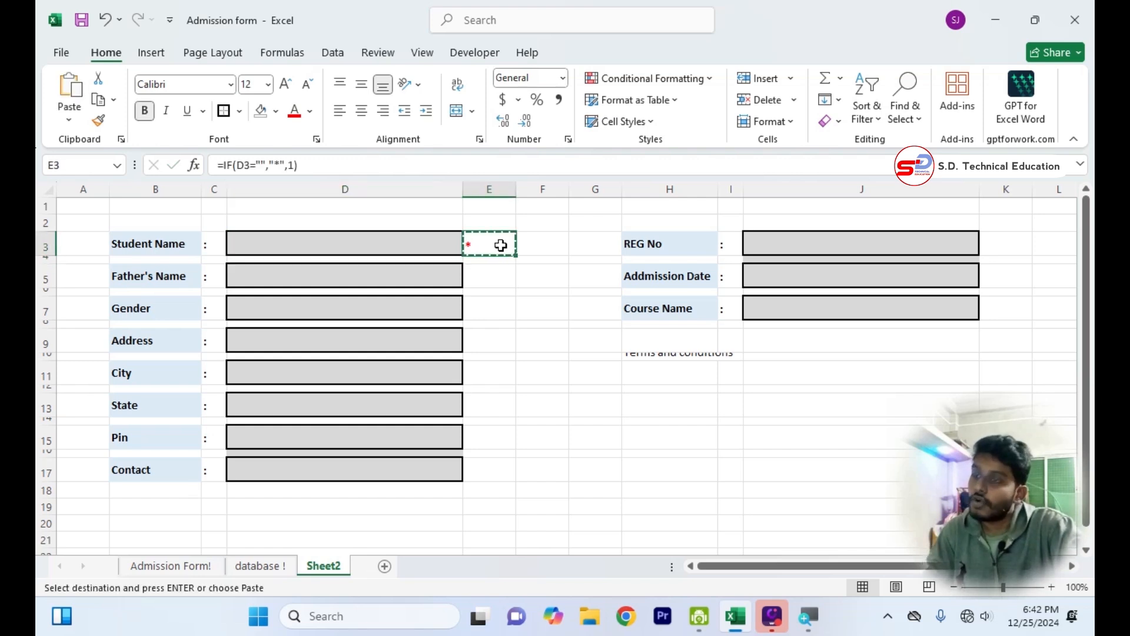
{"action": "left_click", "coordinate": [498, 273]}
{"action": "key", "text": "ctrl+v"}
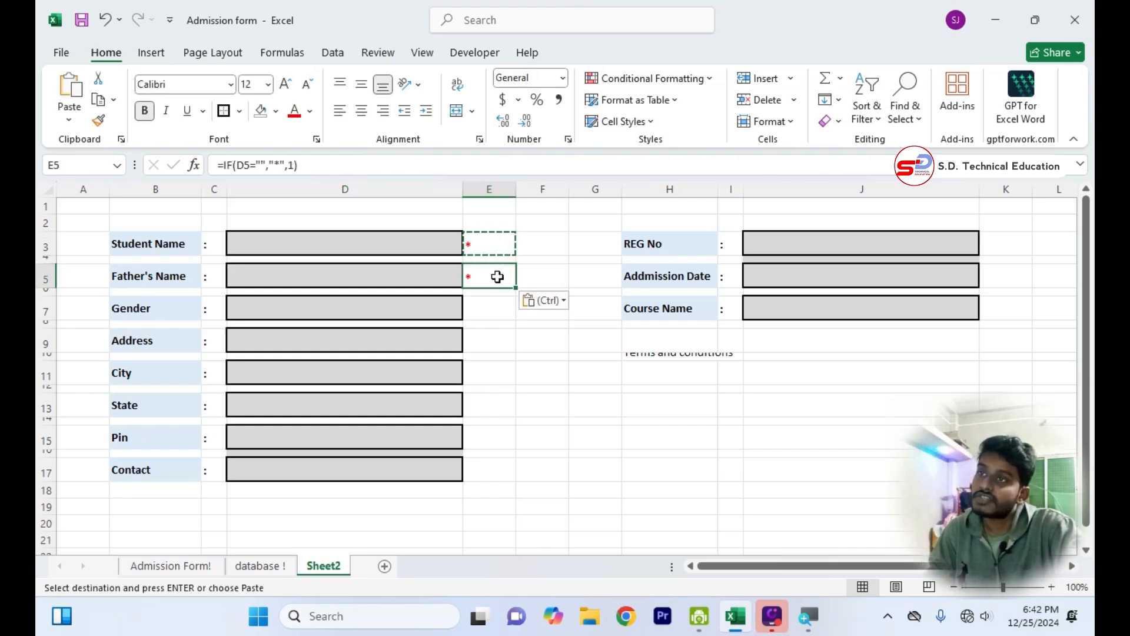
{"action": "double_click", "coordinate": [498, 275]}
{"action": "key", "text": "Return"}
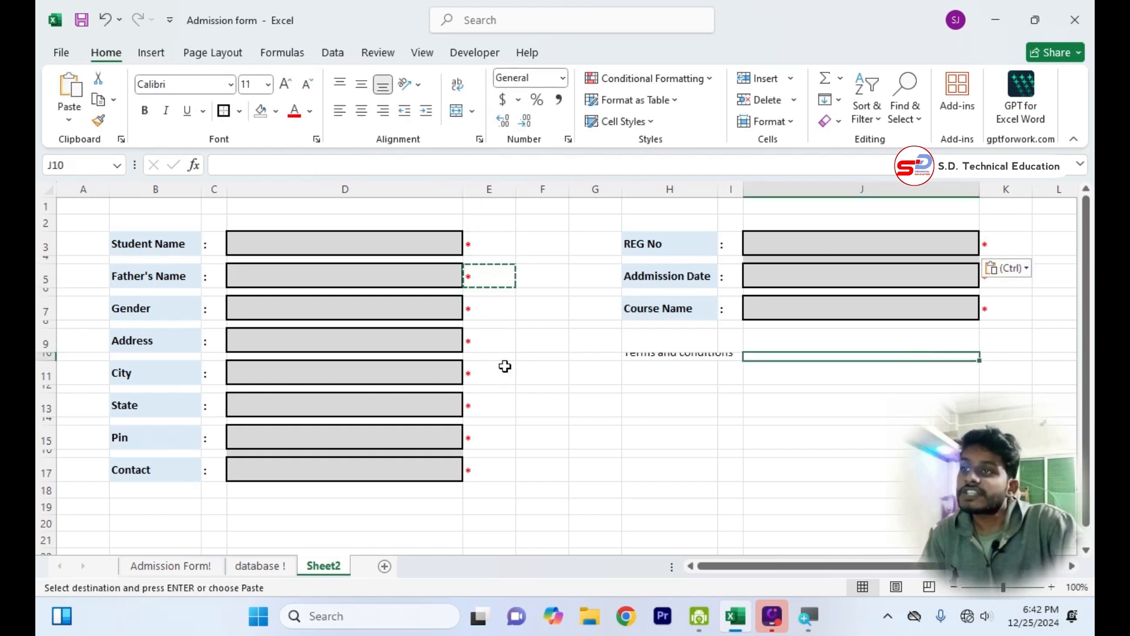
{"action": "double_click", "coordinate": [540, 422]}
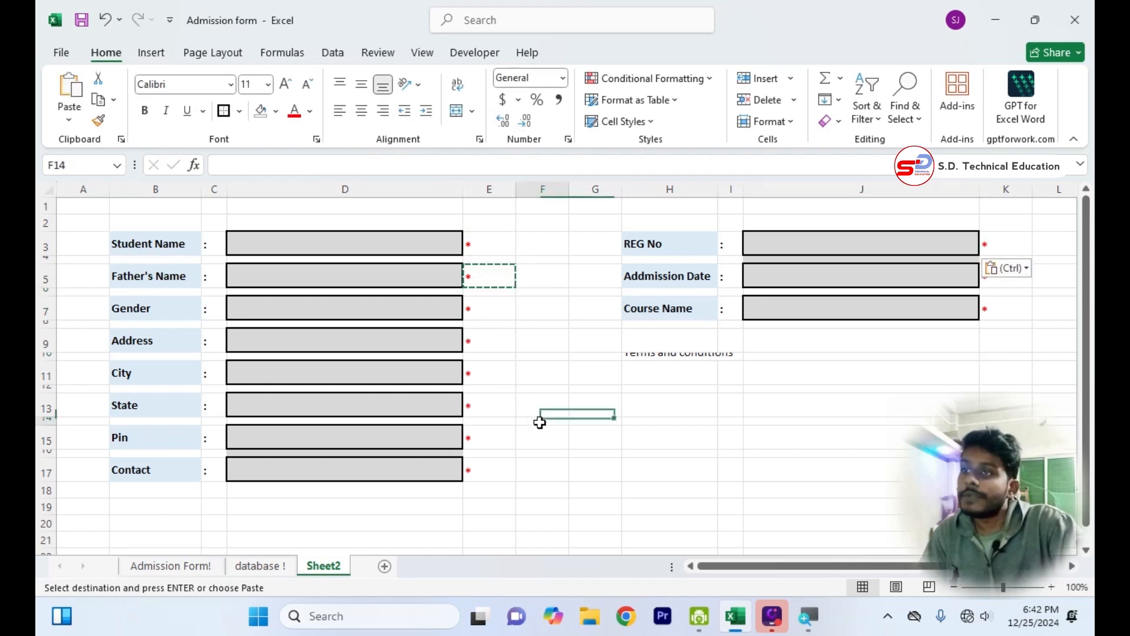
Test the form's status marks by entering rtgtdfg in the Student Name box D3 and deleting the entry.
{"action": "left_click", "coordinate": [394, 240]}
{"action": "type", "text": "rtgtdfg"}
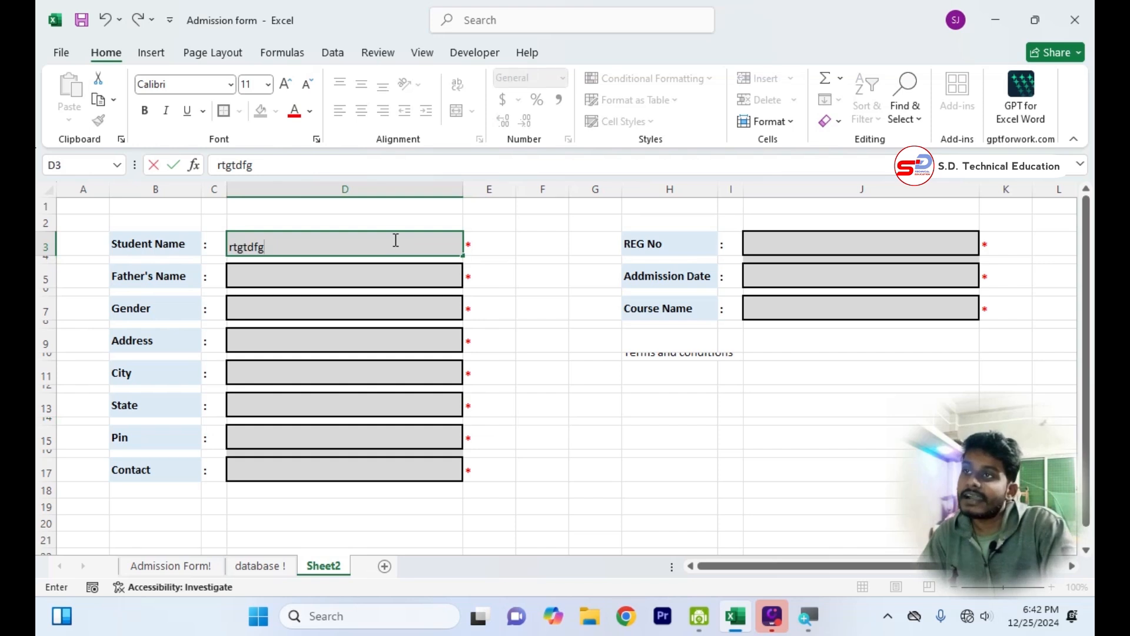
{"action": "key", "text": "Return"}
{"action": "left_click", "coordinate": [394, 240]}
{"action": "key", "text": "BackSpace"}
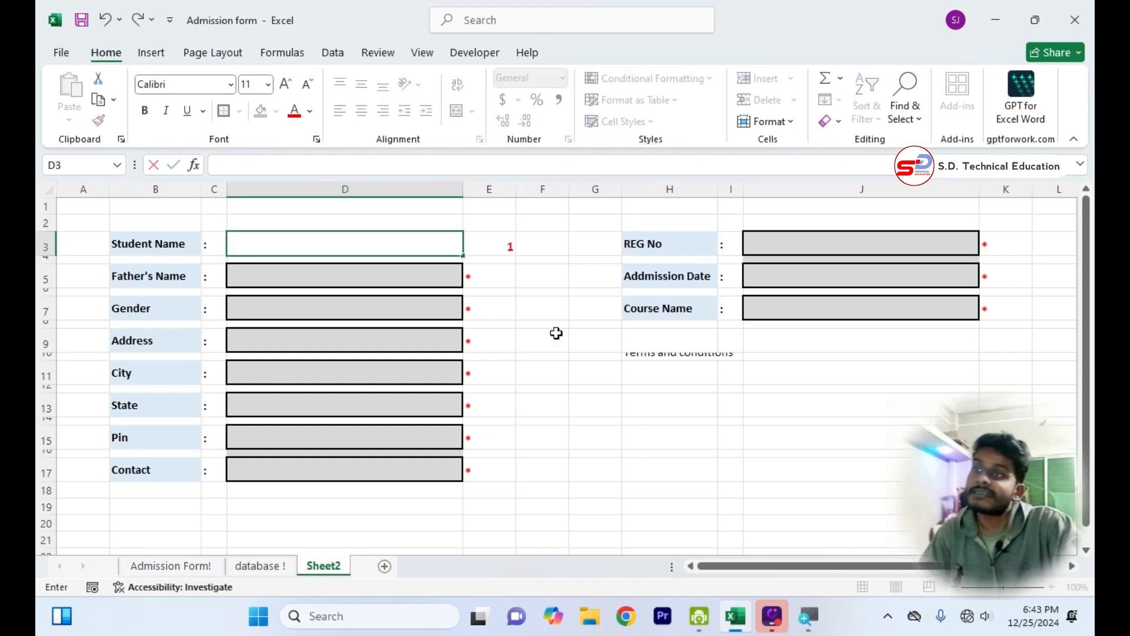
{"action": "left_click", "coordinate": [585, 442]}
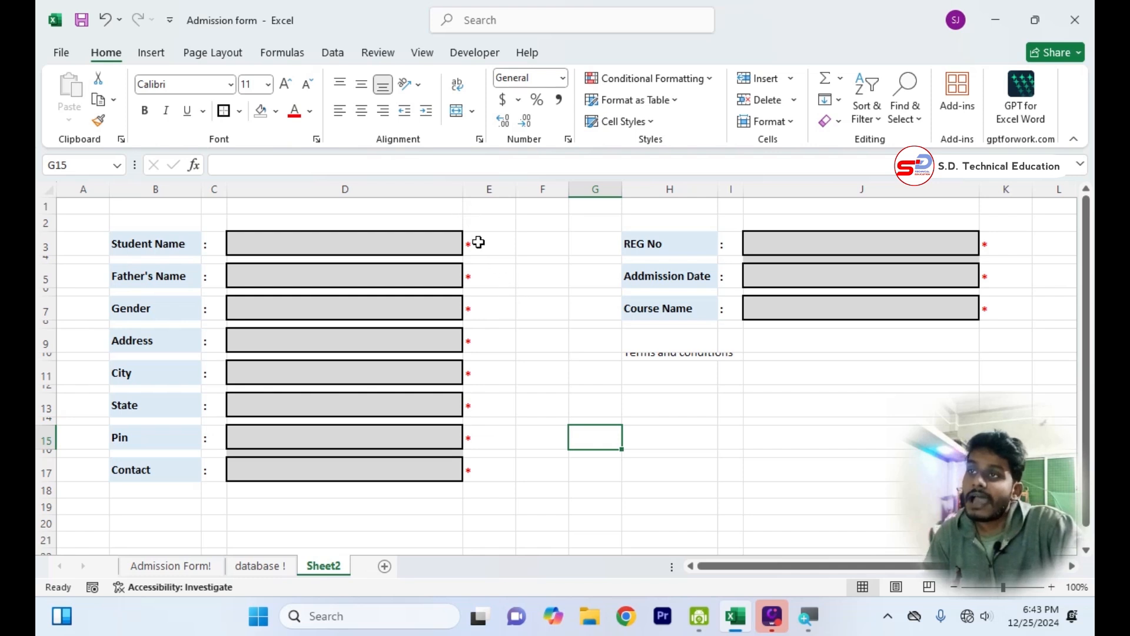
Start a new conditional formatting rule for the status-mark cells E3:E17 and K3:K7, using the Icon Sets format style.
{"action": "left_click_drag", "start_coordinate": [476, 241], "coordinate": [468, 474]}
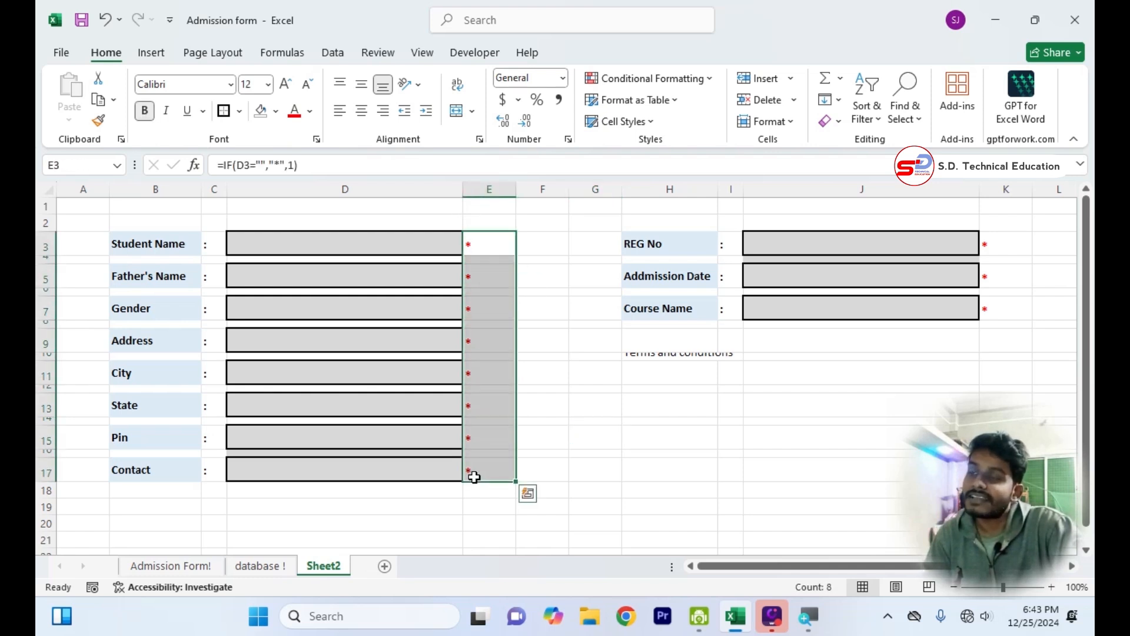
{"action": "left_click_drag", "start_coordinate": [1000, 245], "coordinate": [994, 317]}
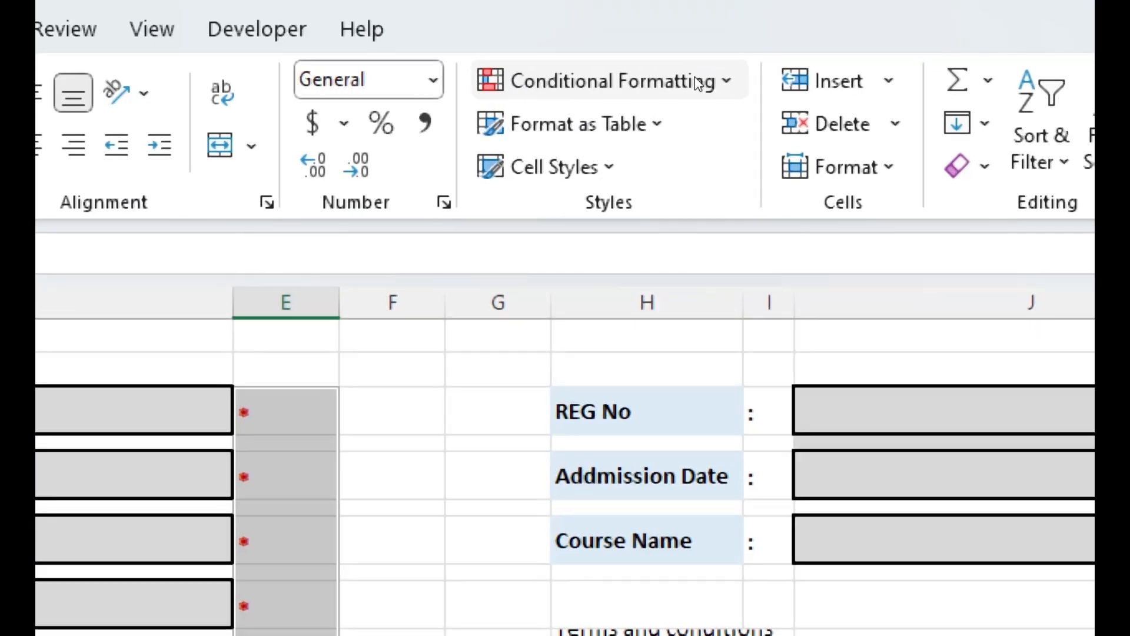
{"action": "left_click", "coordinate": [697, 83]}
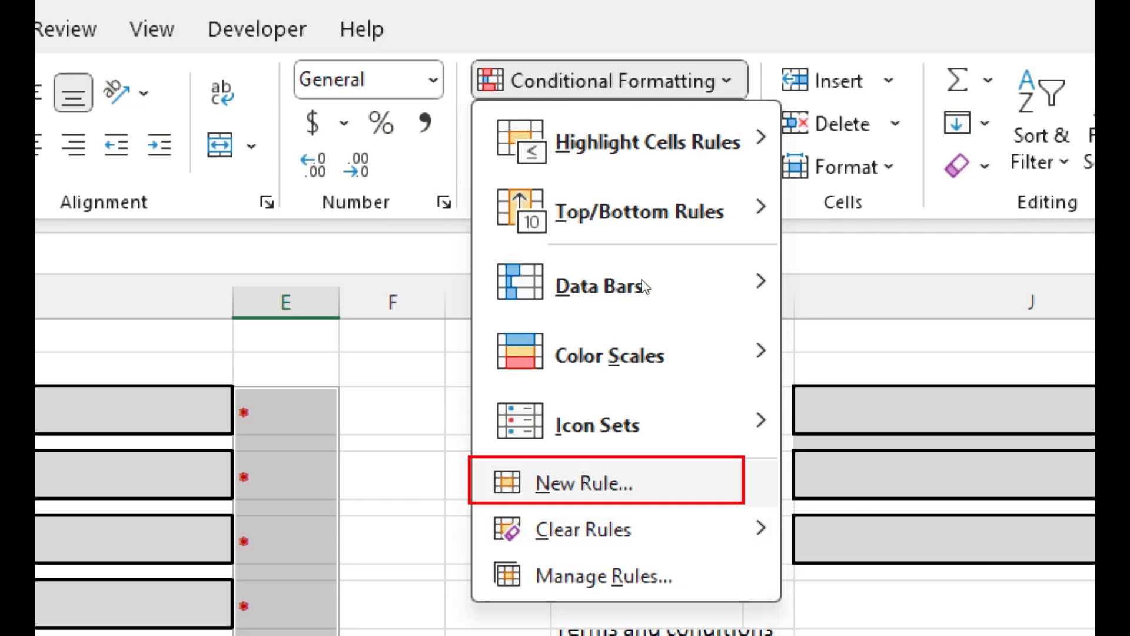
{"action": "key", "text": "Return"}
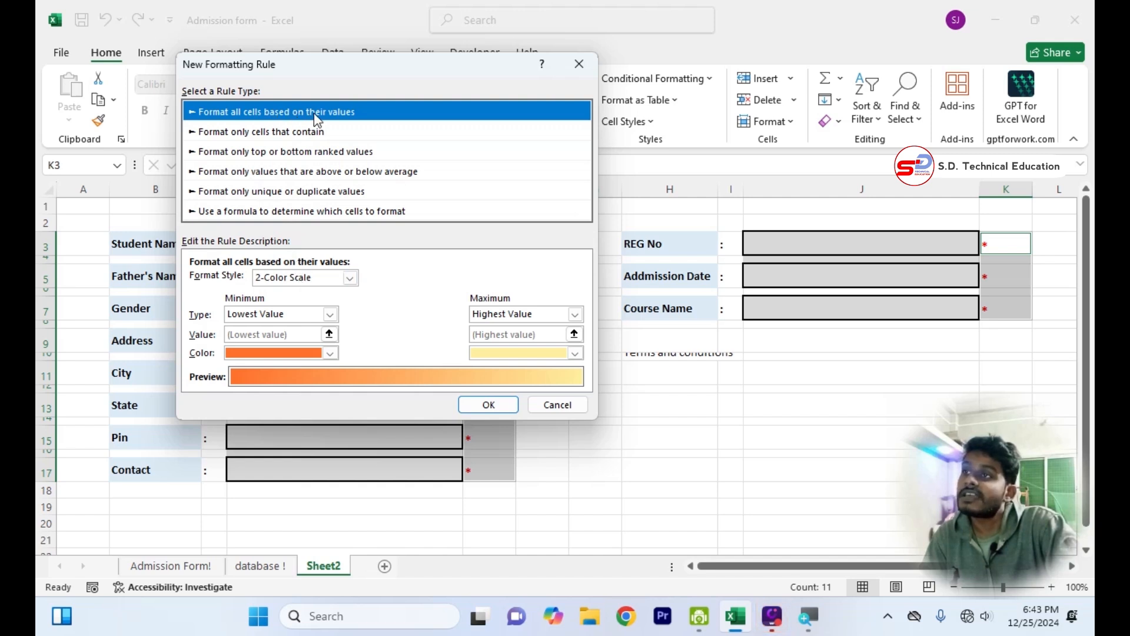
{"action": "left_click", "coordinate": [294, 281]}
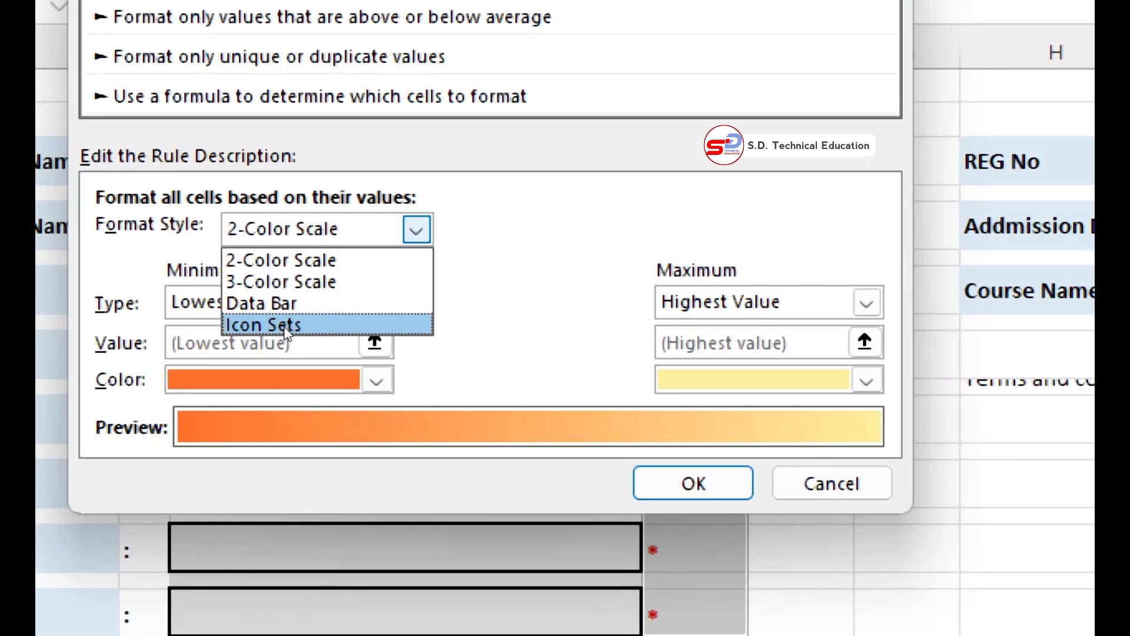
{"action": "left_click", "coordinate": [284, 326]}
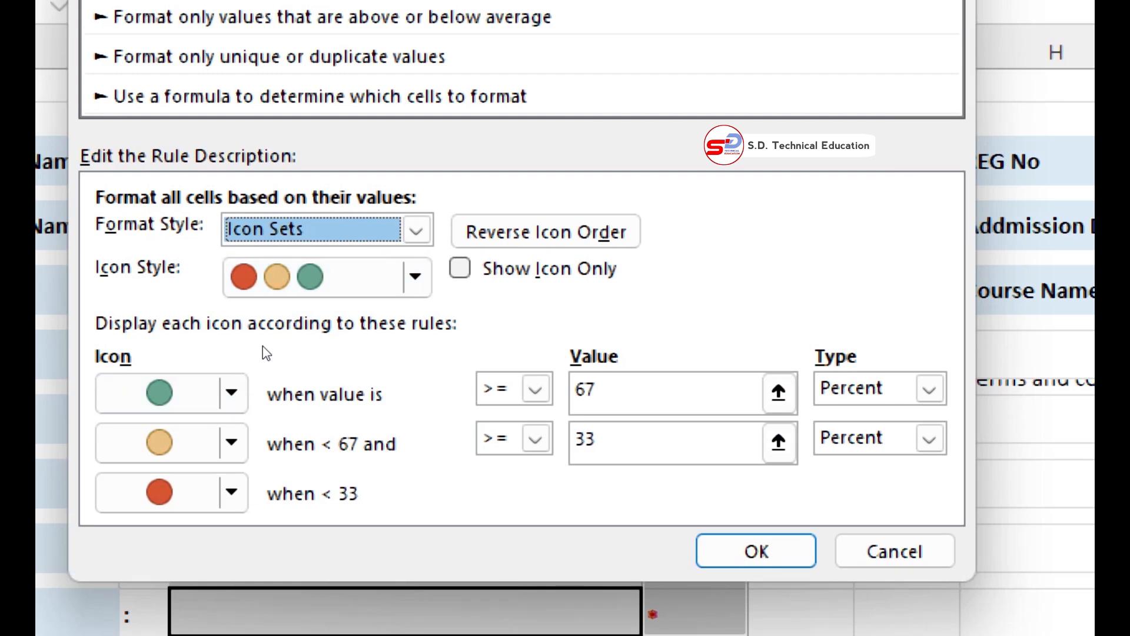
Set the rule's first icon to a green check mark and the other two to No Cell Icon.
{"action": "left_click", "coordinate": [259, 369]}
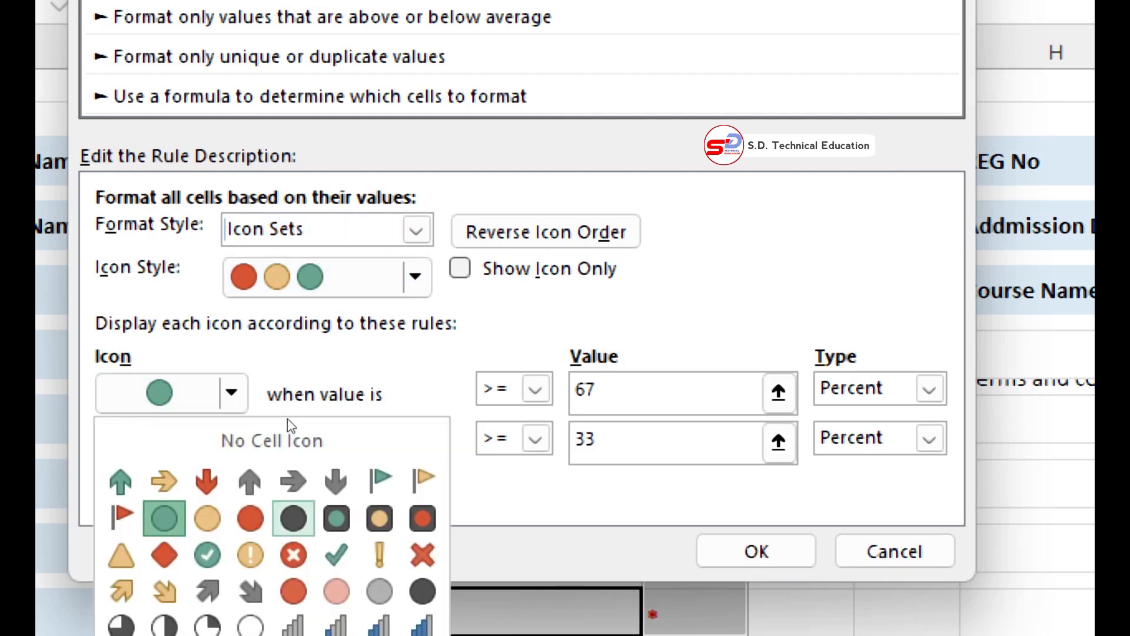
{"action": "left_click", "coordinate": [336, 554]}
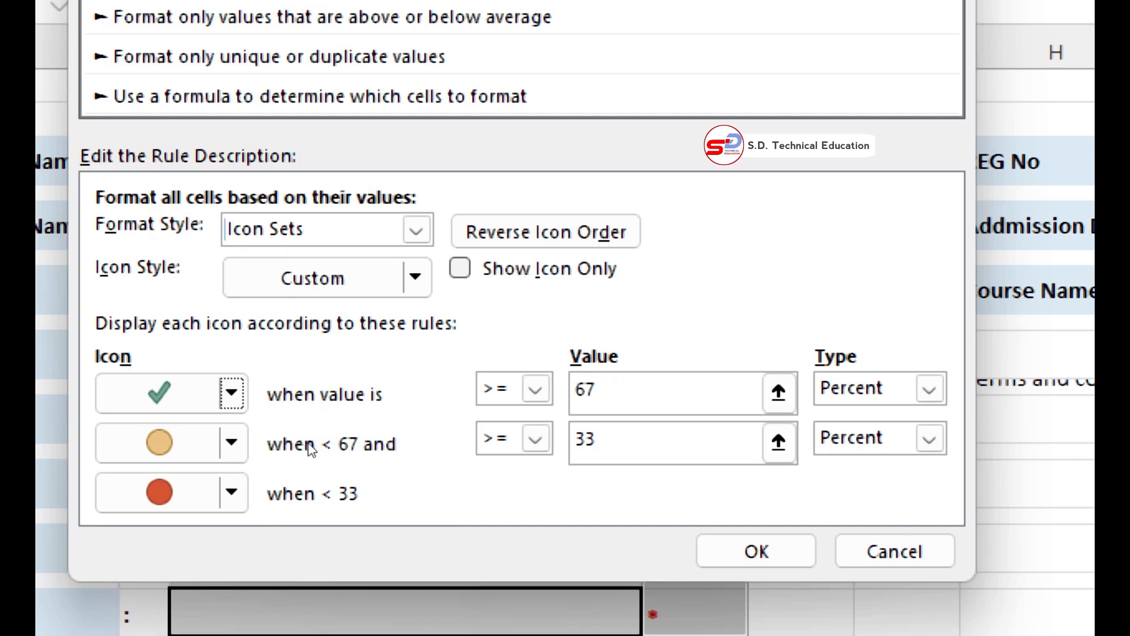
{"action": "left_click", "coordinate": [256, 386]}
{"action": "left_click", "coordinate": [243, 410]}
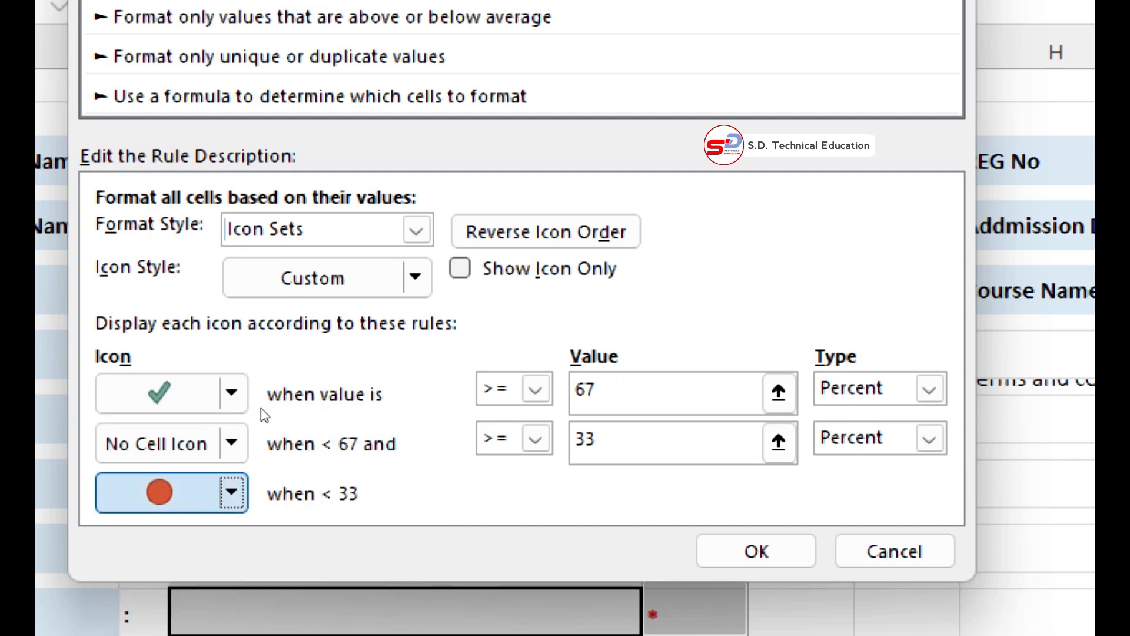
{"action": "left_click", "coordinate": [261, 408]}
{"action": "left_click", "coordinate": [284, 438]}
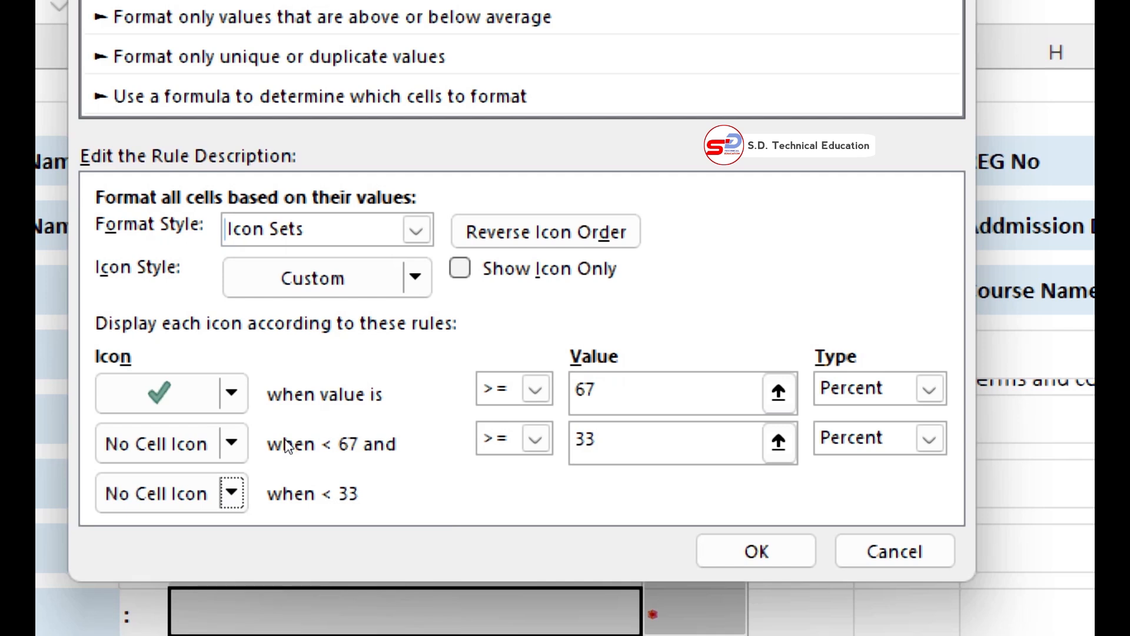
Set the icon thresholds to >= 1 for the check mark and >= 0 for the second icon, and create the rule.
{"action": "left_click", "coordinate": [450, 357]}
{"action": "key", "text": "BackSpace"}
{"action": "key", "text": "BackSpace"}
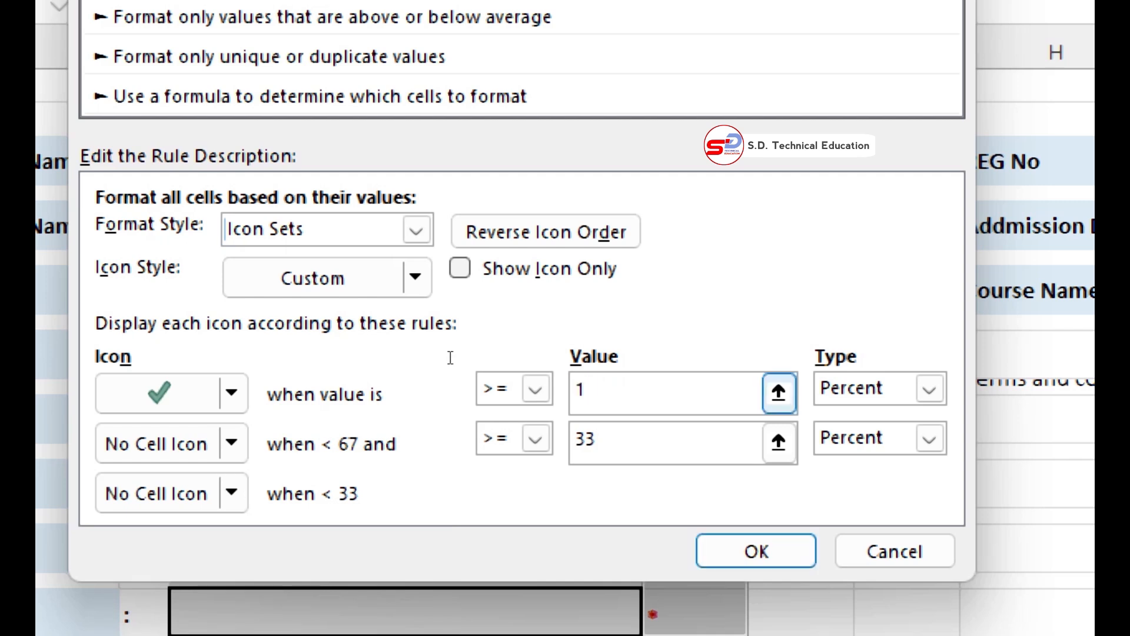
{"action": "key", "text": "Tab"}
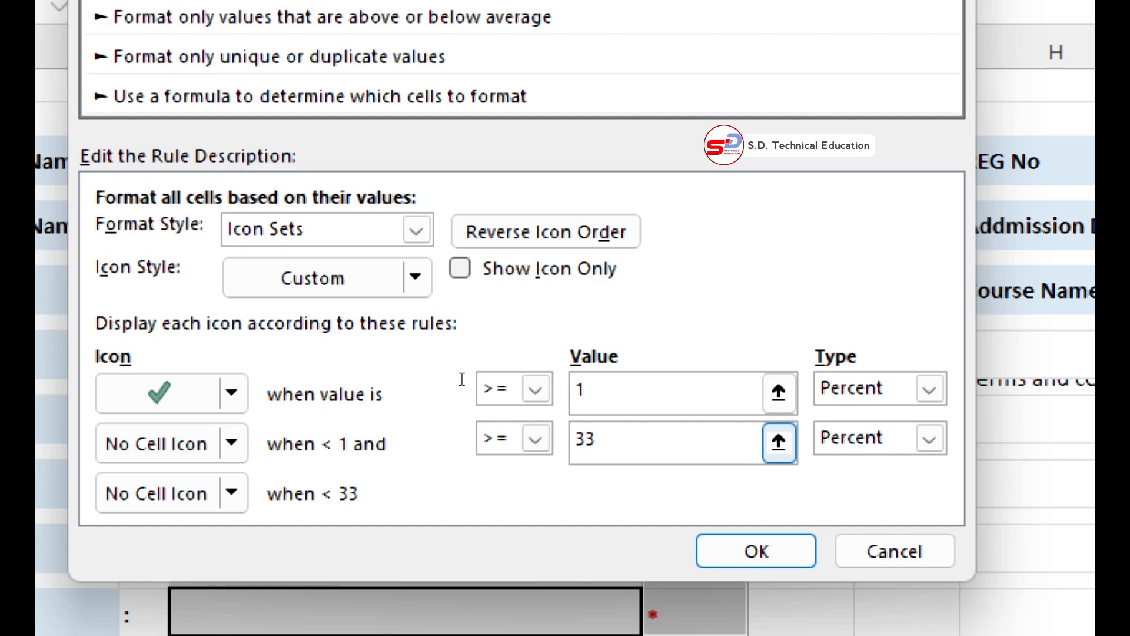
{"action": "key", "text": "BackSpace"}
{"action": "key", "text": "BackSpace"}
{"action": "type", "text": "0"}
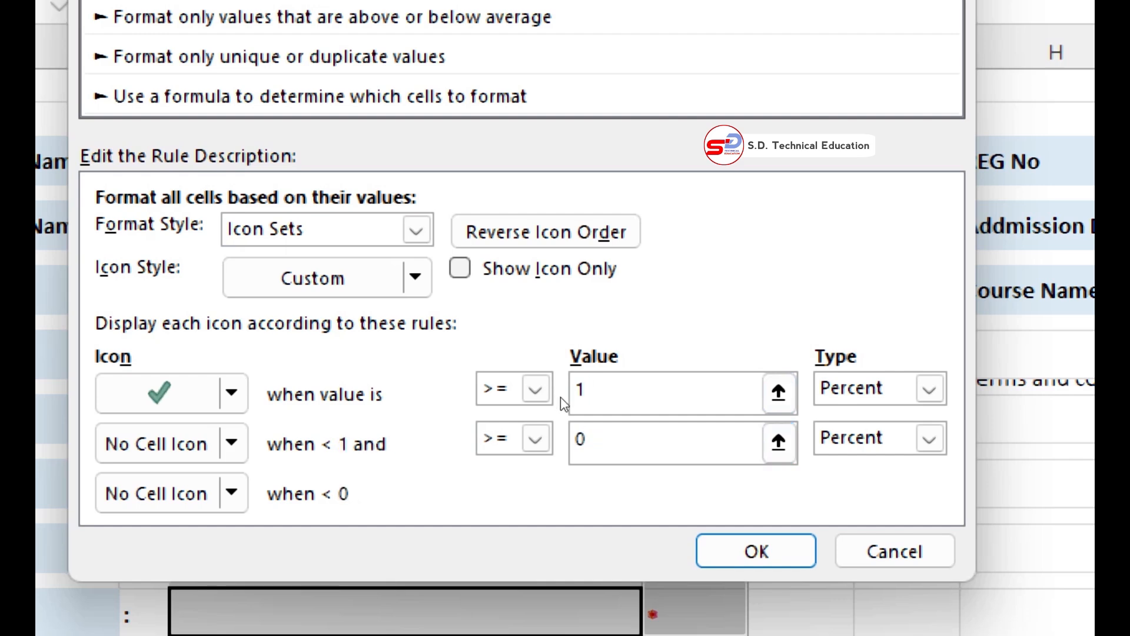
{"action": "key", "text": "Return"}
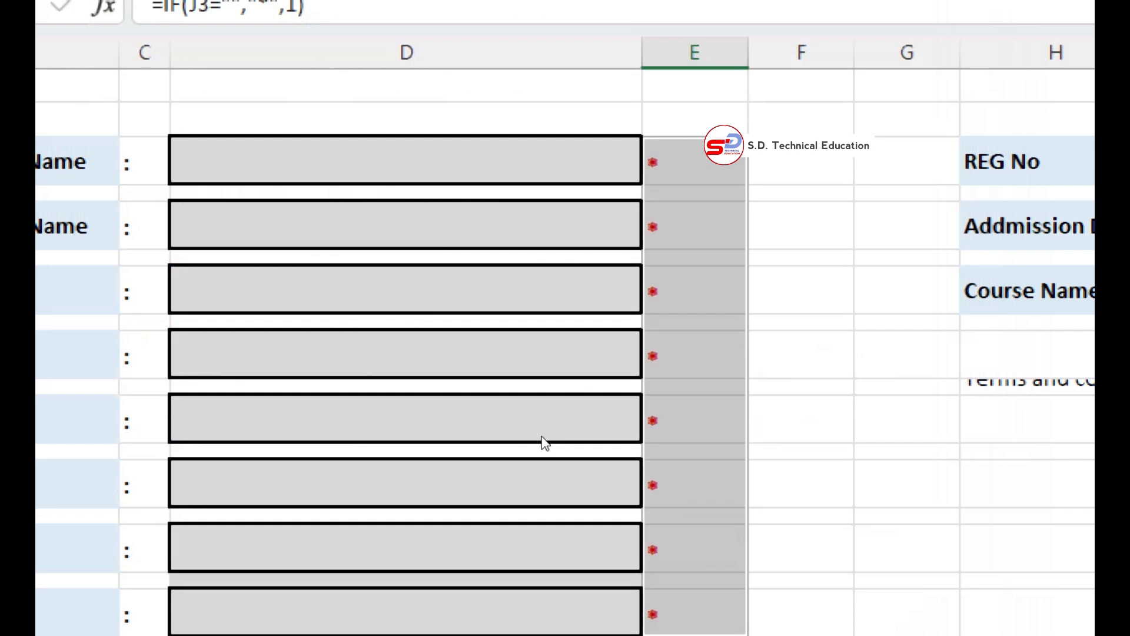
{"action": "key", "text": "ctrl+minus"}
{"action": "key", "text": "Escape"}
Test the icon rule by entering ghtfgf in the Student Name box D3 and clearing it again.
{"action": "left_click", "coordinate": [429, 243]}
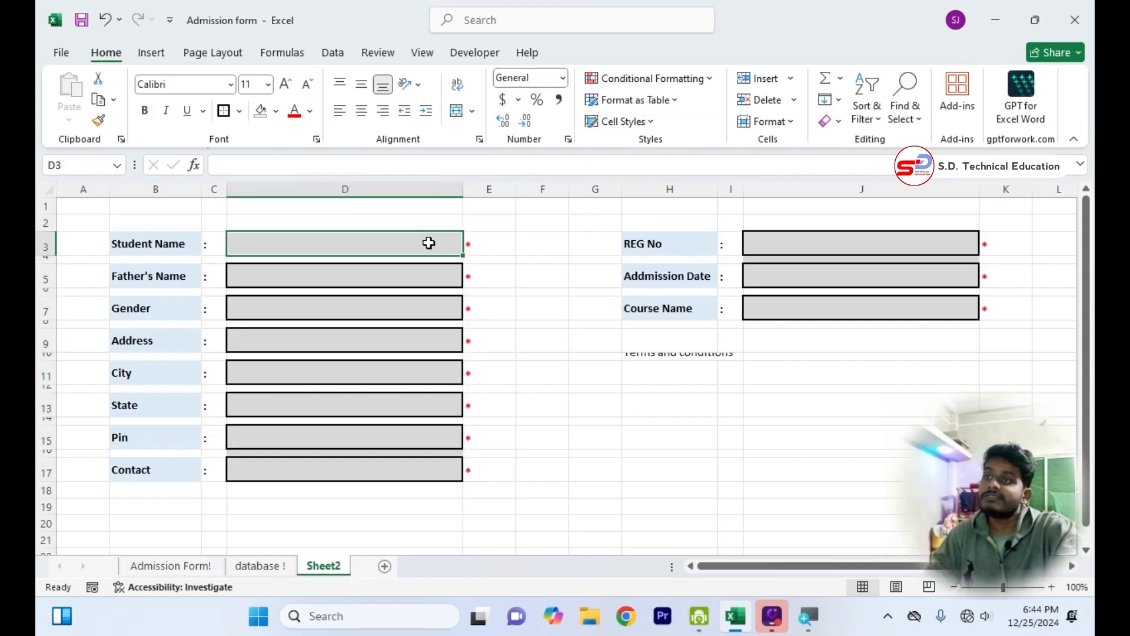
{"action": "type", "text": "ghtfgf"}
{"action": "key", "text": "Return"}
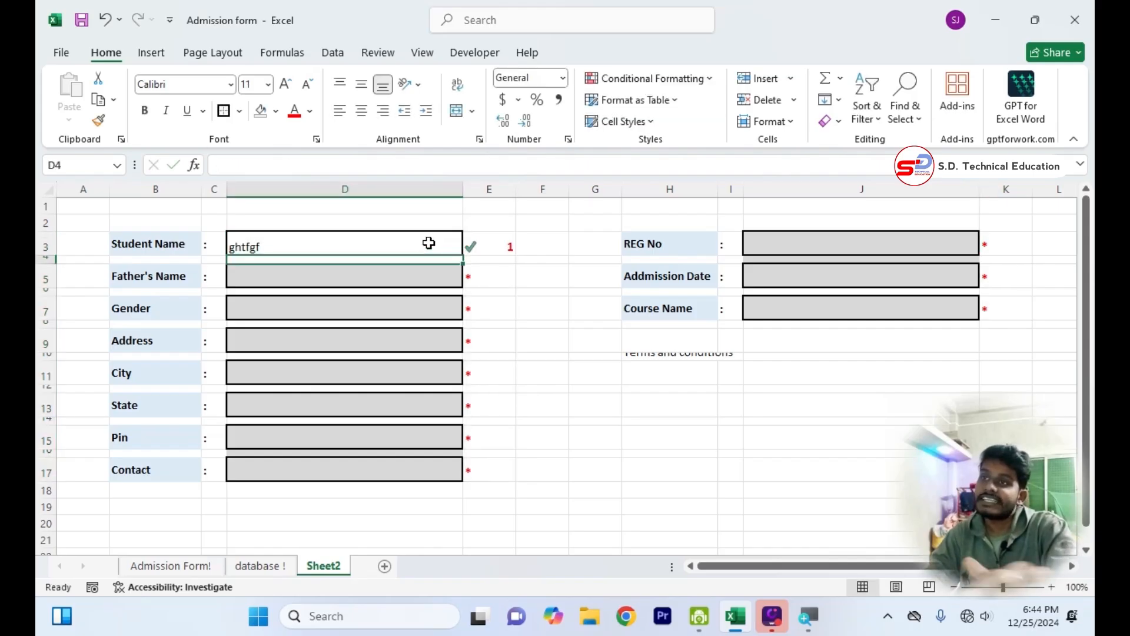
{"action": "left_click", "coordinate": [429, 243]}
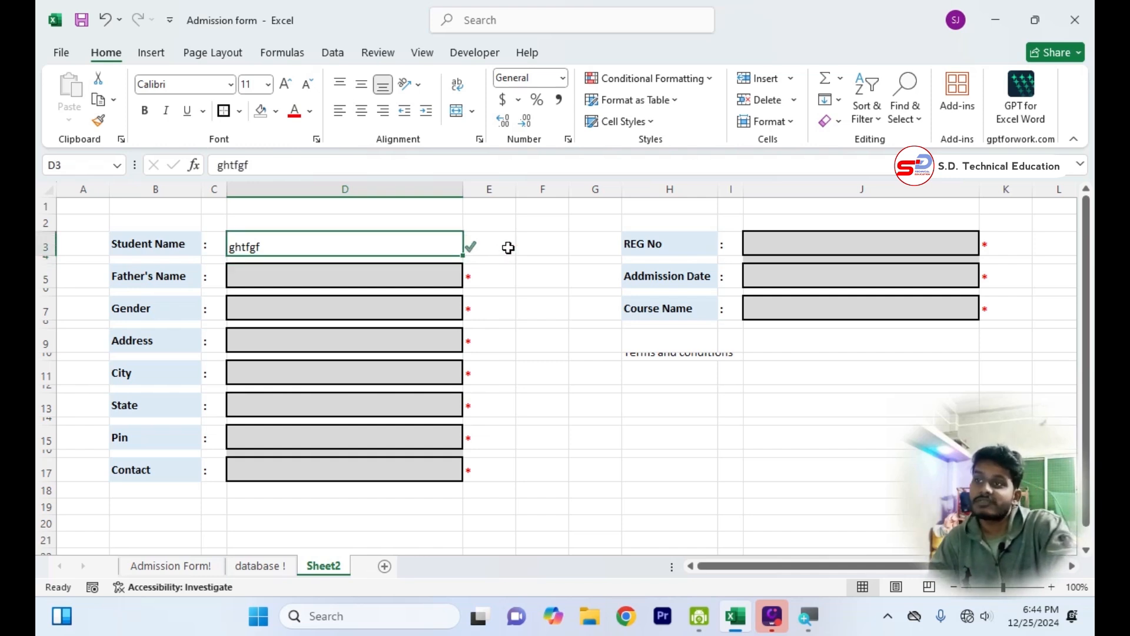
{"action": "key", "text": "BackSpace"}
{"action": "left_click", "coordinate": [524, 290]}
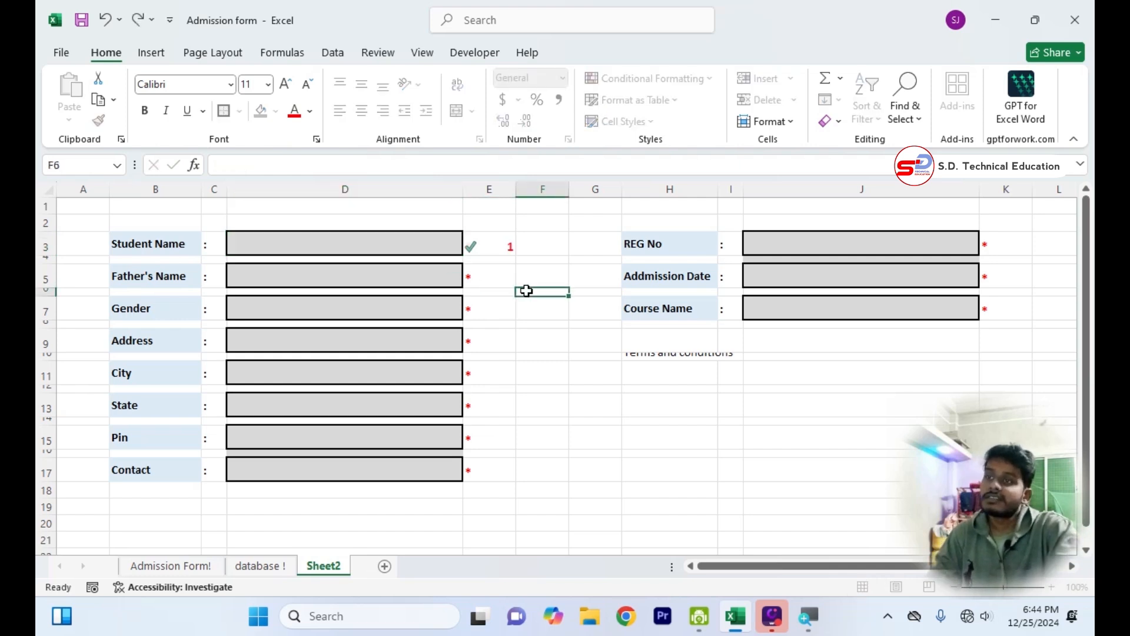
Edit the icon set rule on E3:E17 and K3:K7 to show the icon only, and apply the change.
{"action": "left_click_drag", "start_coordinate": [476, 245], "coordinate": [484, 465]}
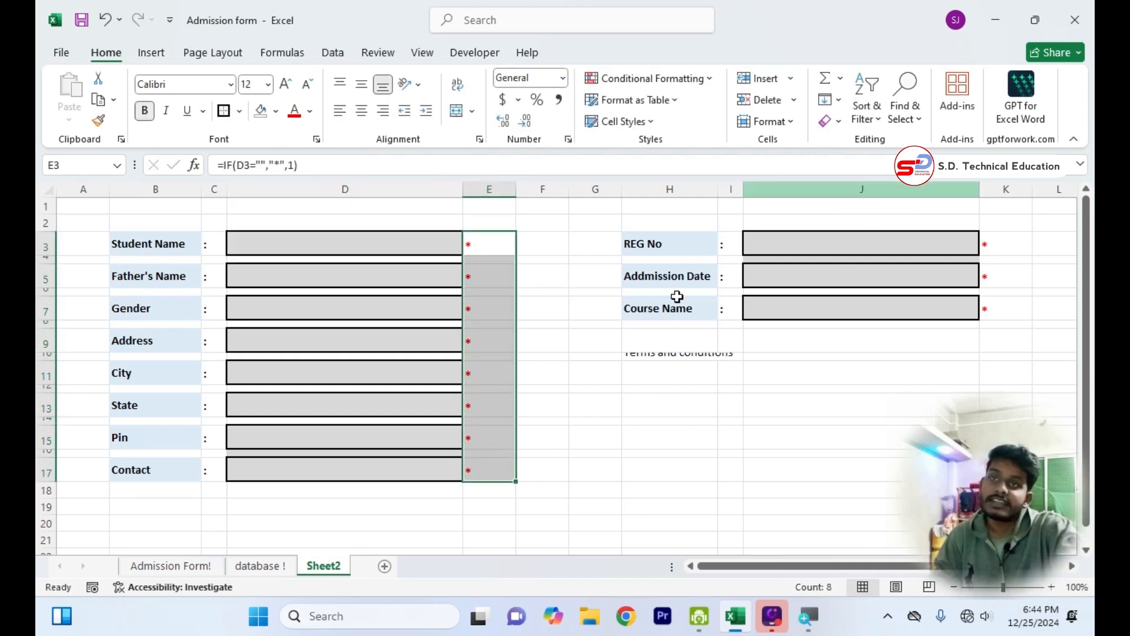
{"action": "left_click", "coordinate": [996, 250], "text": "ctrl"}
{"action": "left_click_drag", "start_coordinate": [996, 251], "coordinate": [999, 303]}
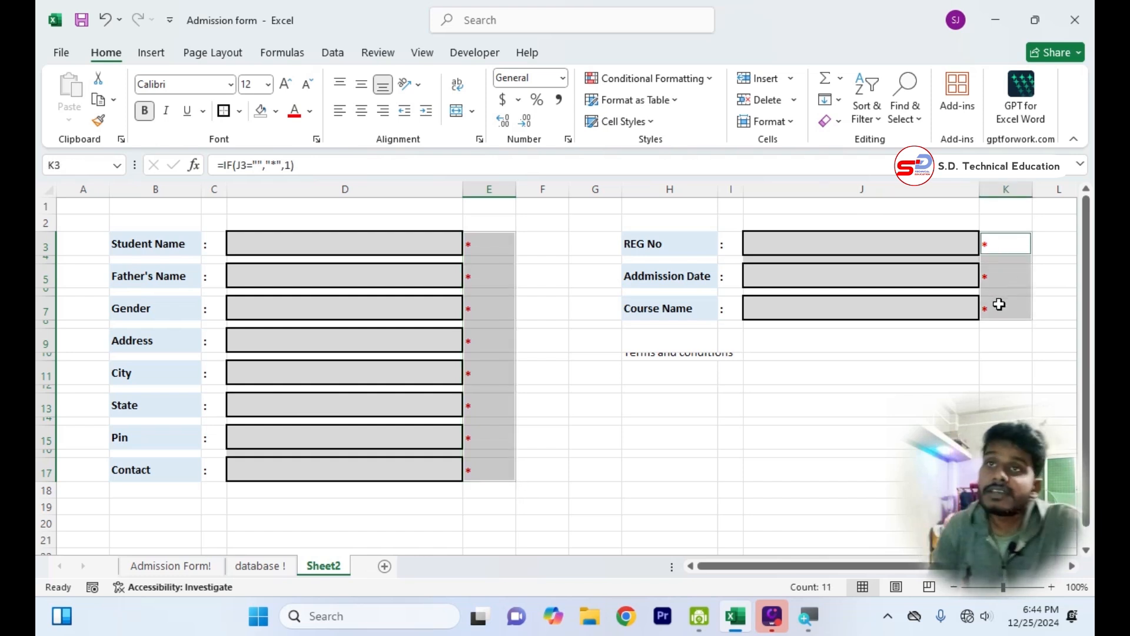
{"action": "left_click", "coordinate": [653, 79]}
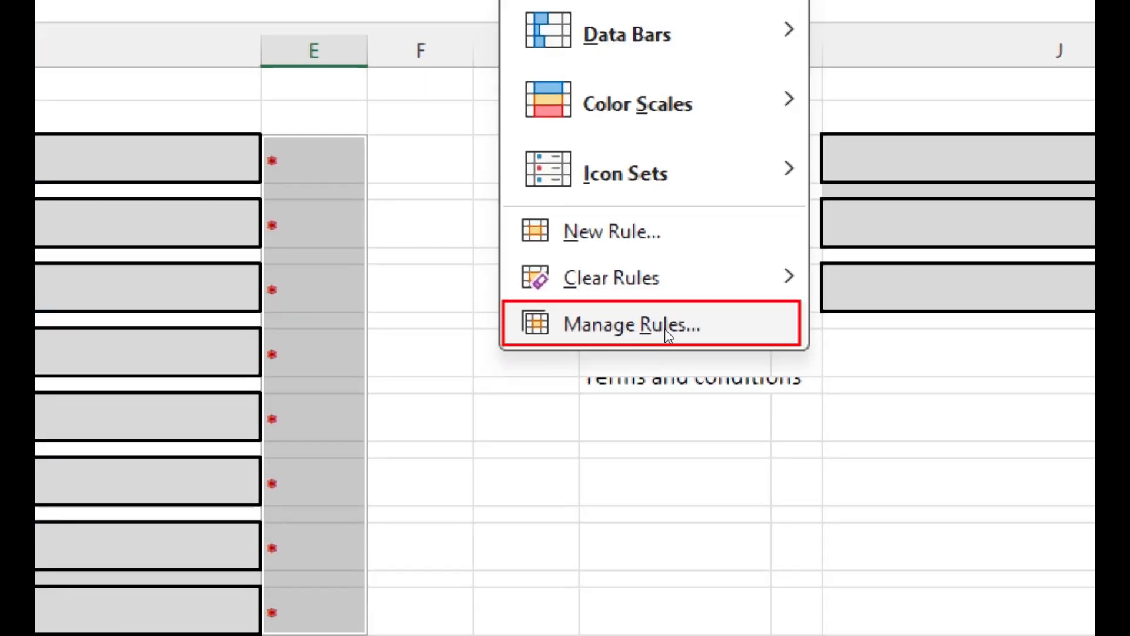
{"action": "left_click", "coordinate": [669, 335]}
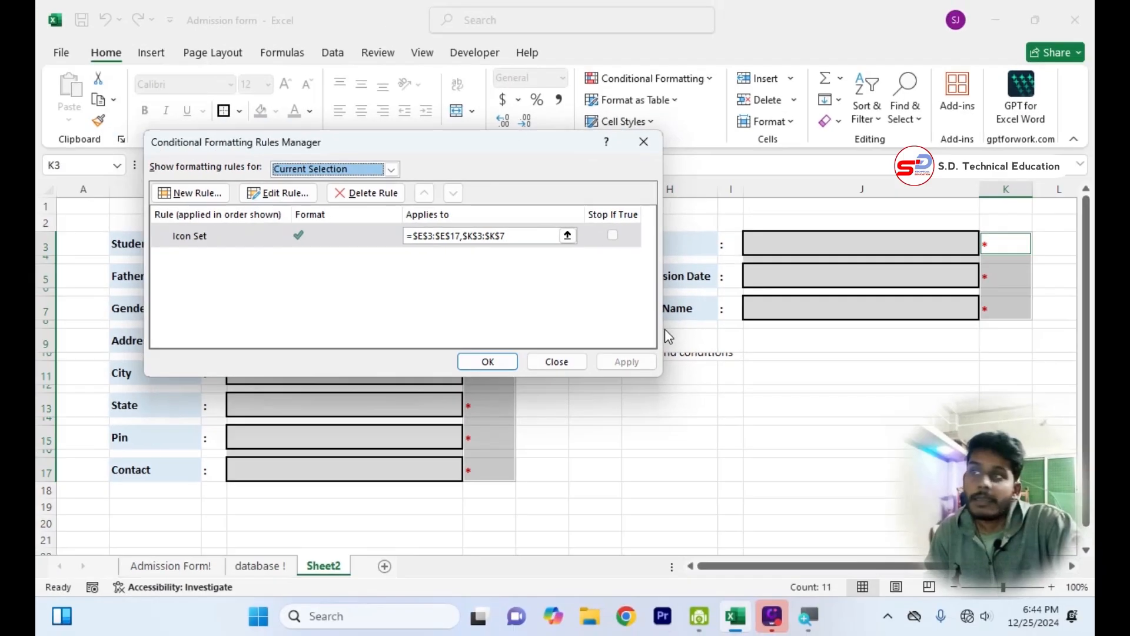
{"action": "left_click", "coordinate": [328, 242]}
{"action": "left_click", "coordinate": [279, 193]}
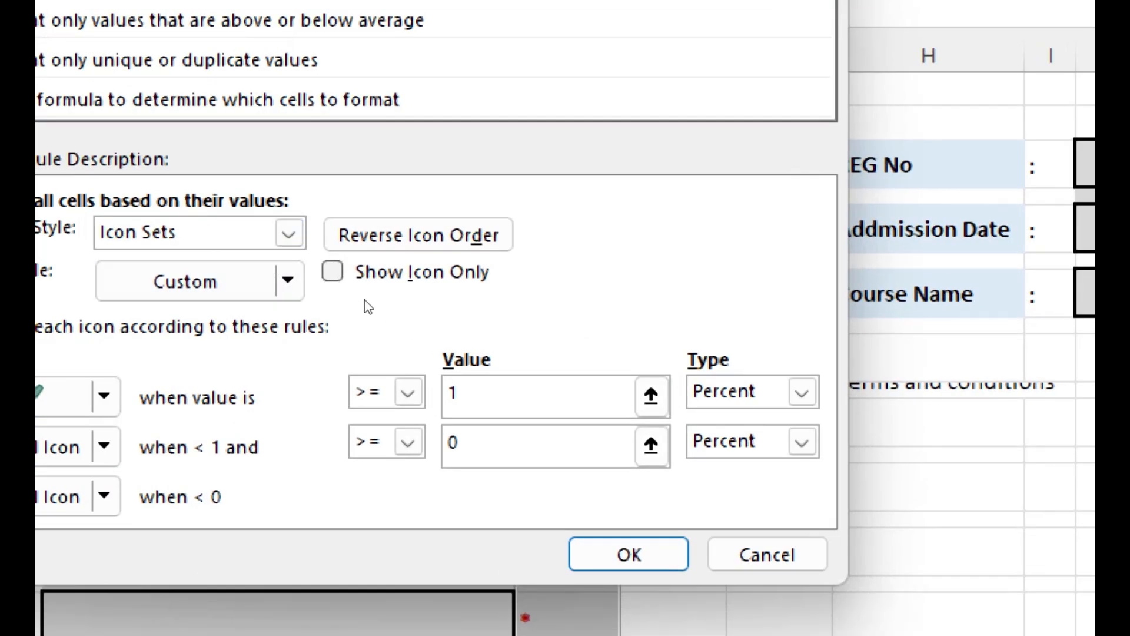
{"action": "left_click", "coordinate": [376, 302]}
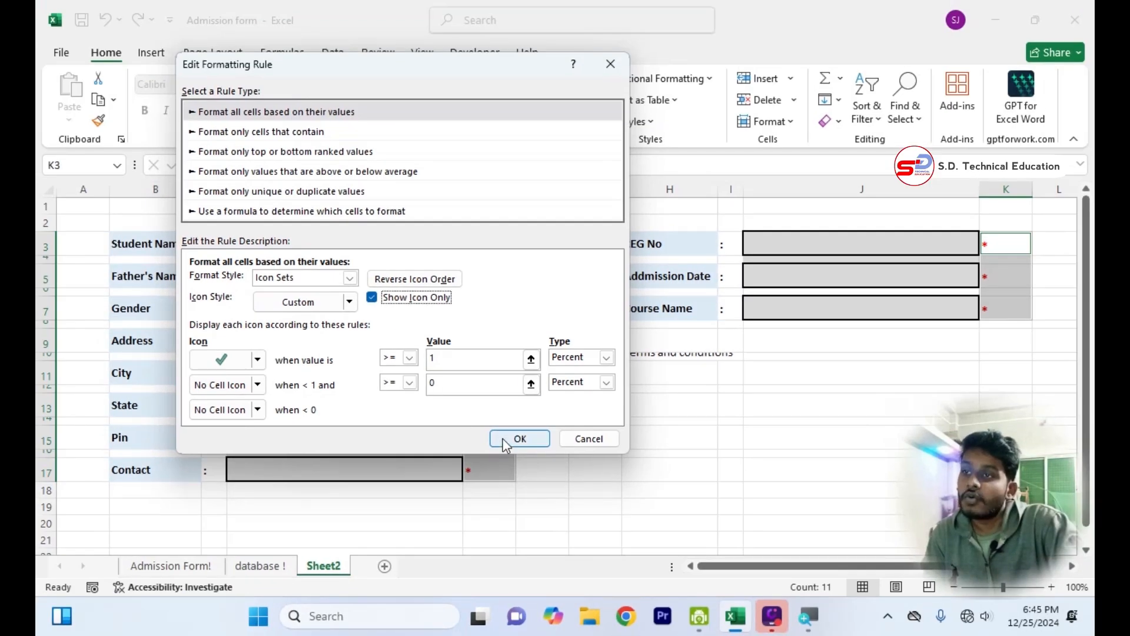
{"action": "left_click", "coordinate": [628, 554]}
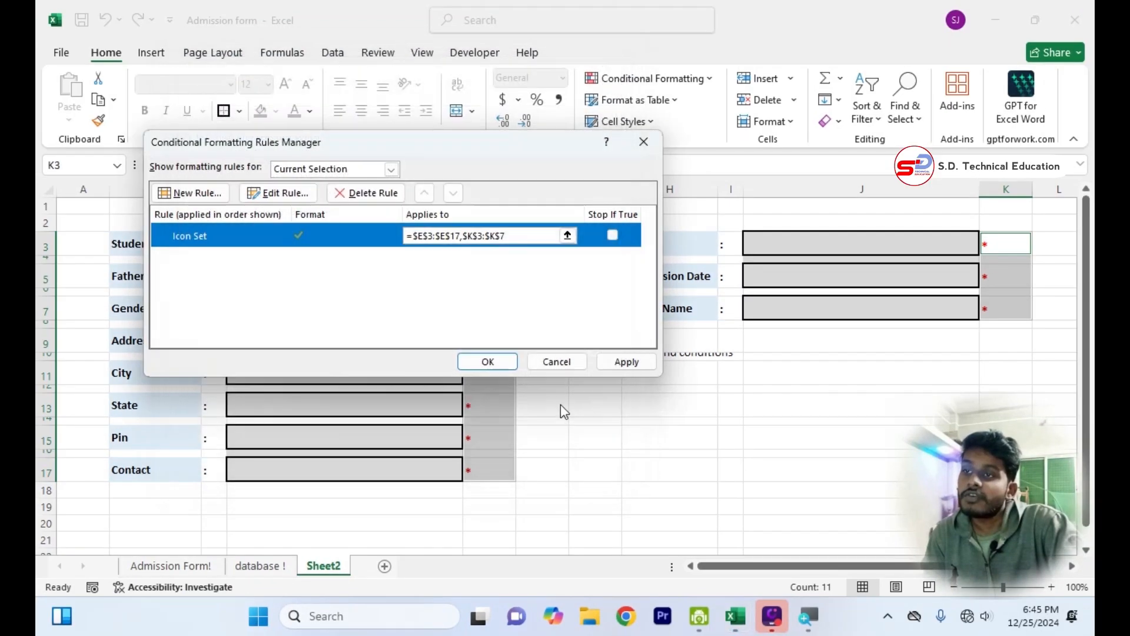
{"action": "left_click", "coordinate": [613, 366]}
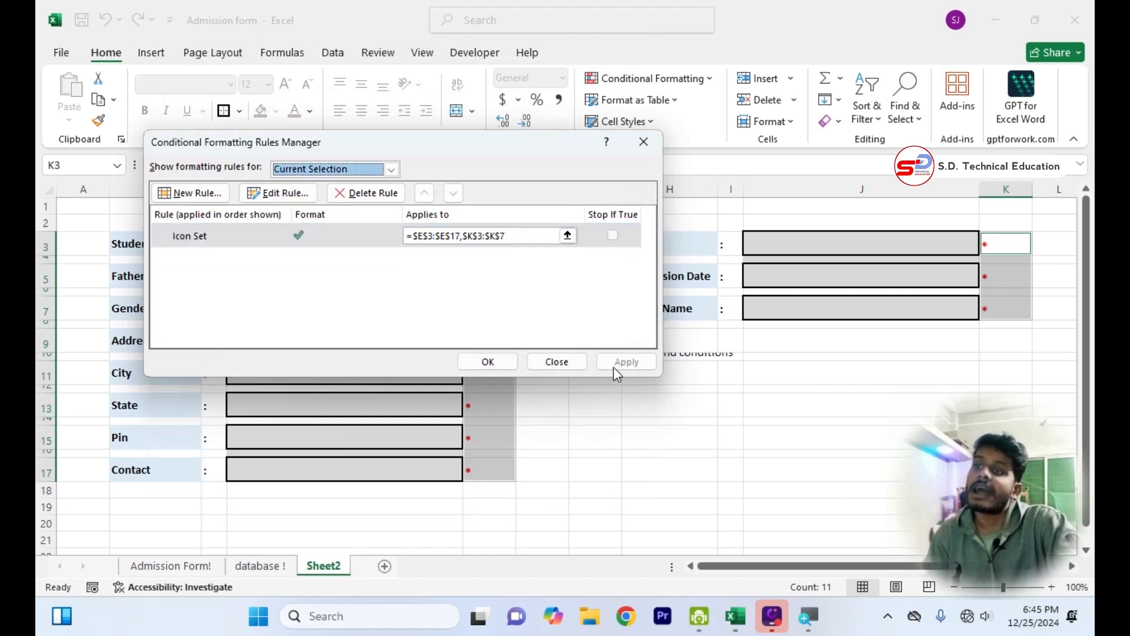
{"action": "left_click", "coordinate": [533, 362]}
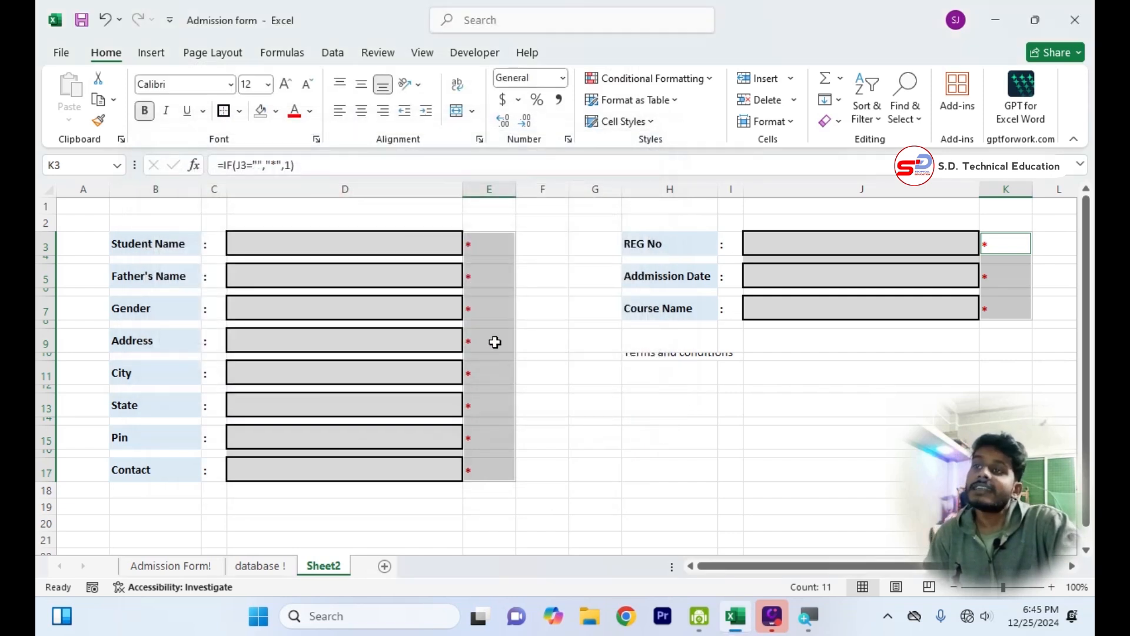
Test the icon-only marks by entering a student's full name in the Student Name box D3 and deleting it again.
{"action": "left_click", "coordinate": [421, 249]}
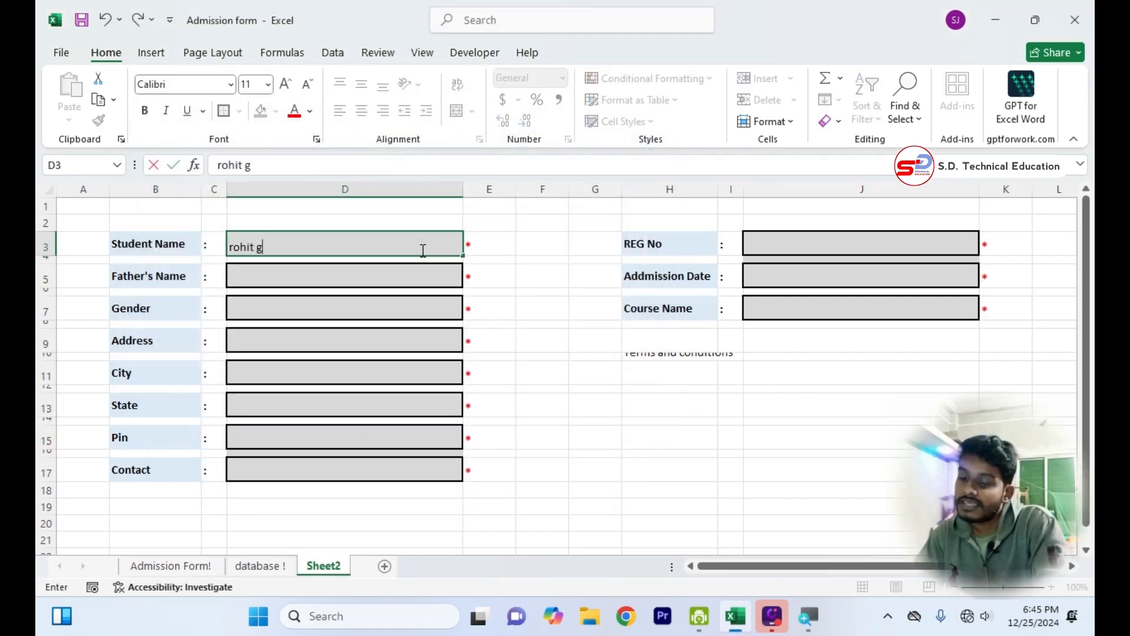
{"action": "key", "text": "Return"}
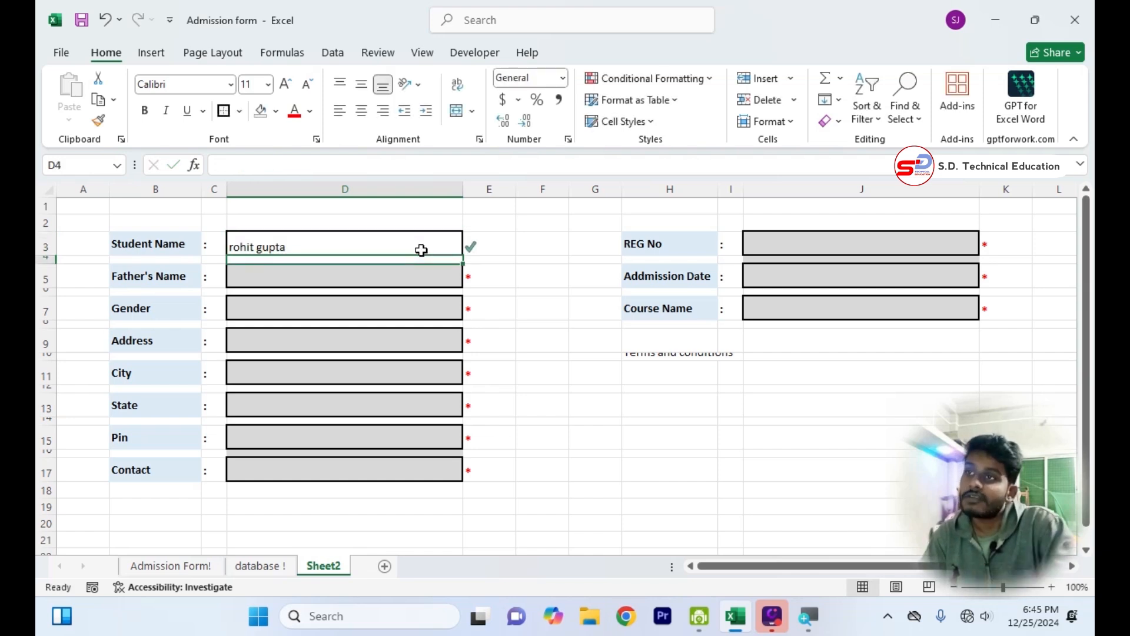
{"action": "left_click", "coordinate": [409, 247]}
{"action": "key", "text": "BackSpace"}
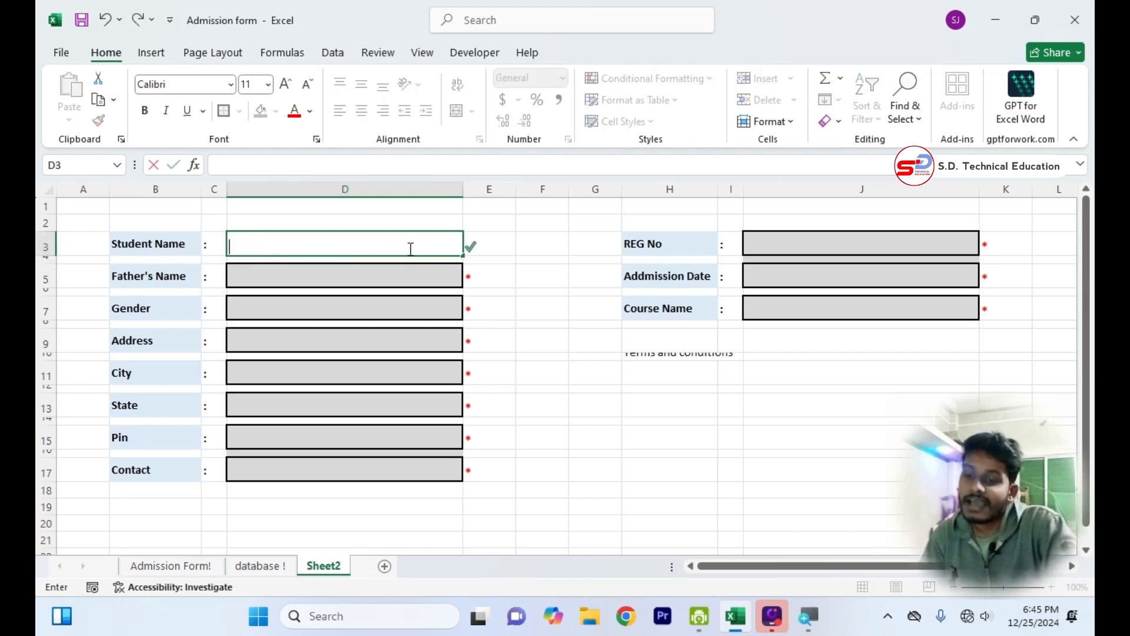
{"action": "left_click", "coordinate": [737, 535]}
Format the entry boxes D3:D17 and J3:J7 with horizontal and vertical centring, bold text and font size 12.
{"action": "left_click_drag", "start_coordinate": [358, 247], "coordinate": [353, 479]}
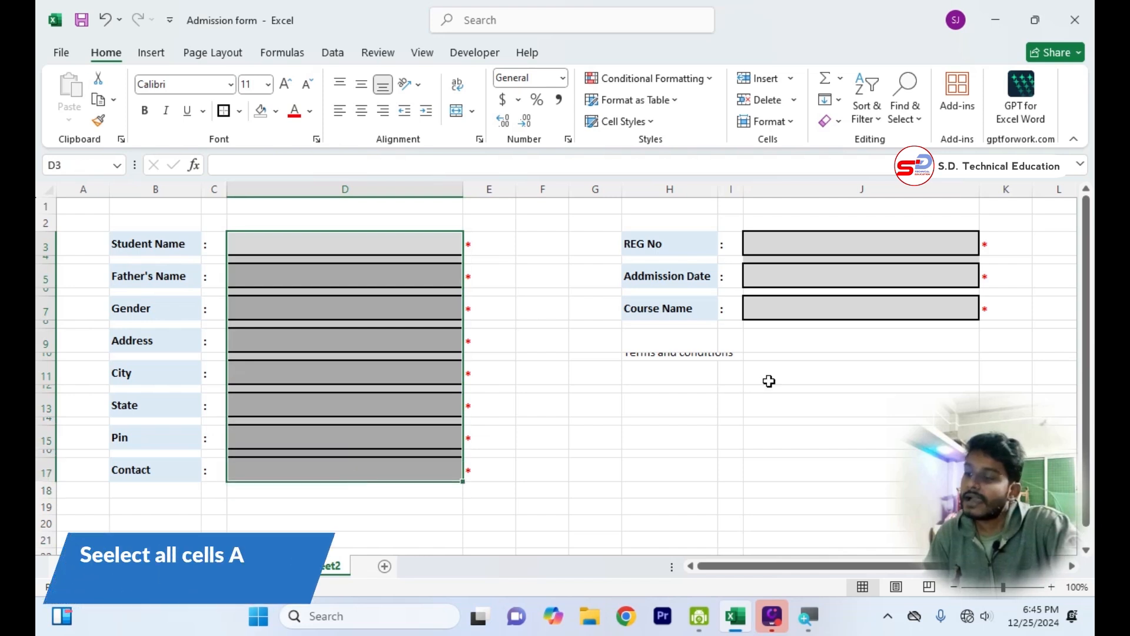
{"action": "left_click_drag", "start_coordinate": [952, 245], "coordinate": [941, 312]}
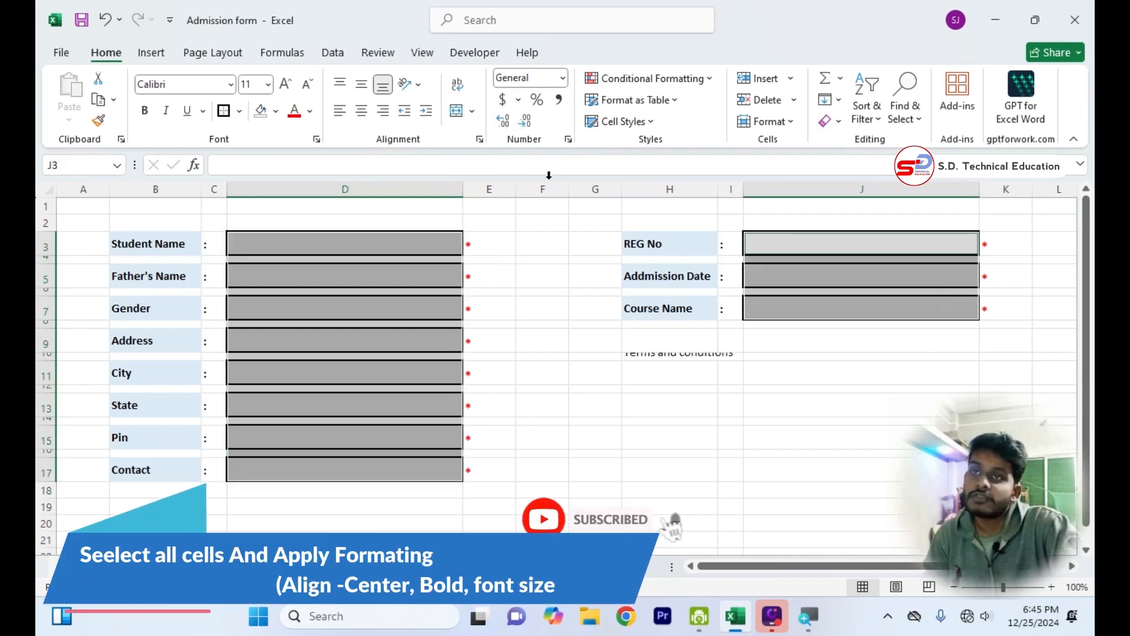
{"action": "left_click", "coordinate": [362, 110]}
{"action": "left_click", "coordinate": [361, 84]}
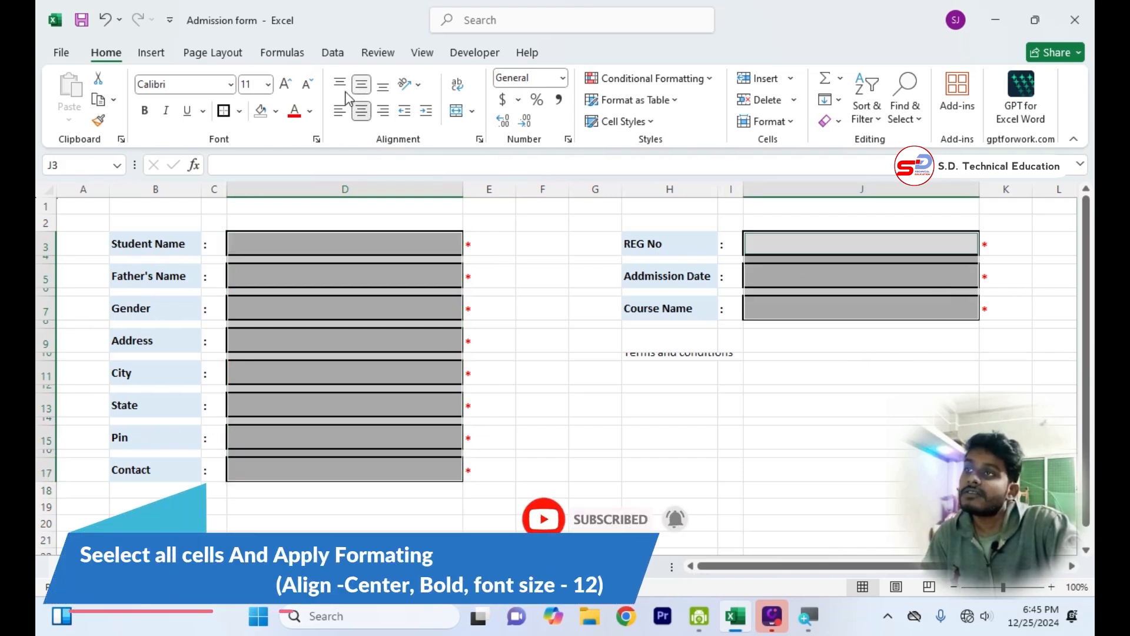
{"action": "left_click", "coordinate": [144, 110]}
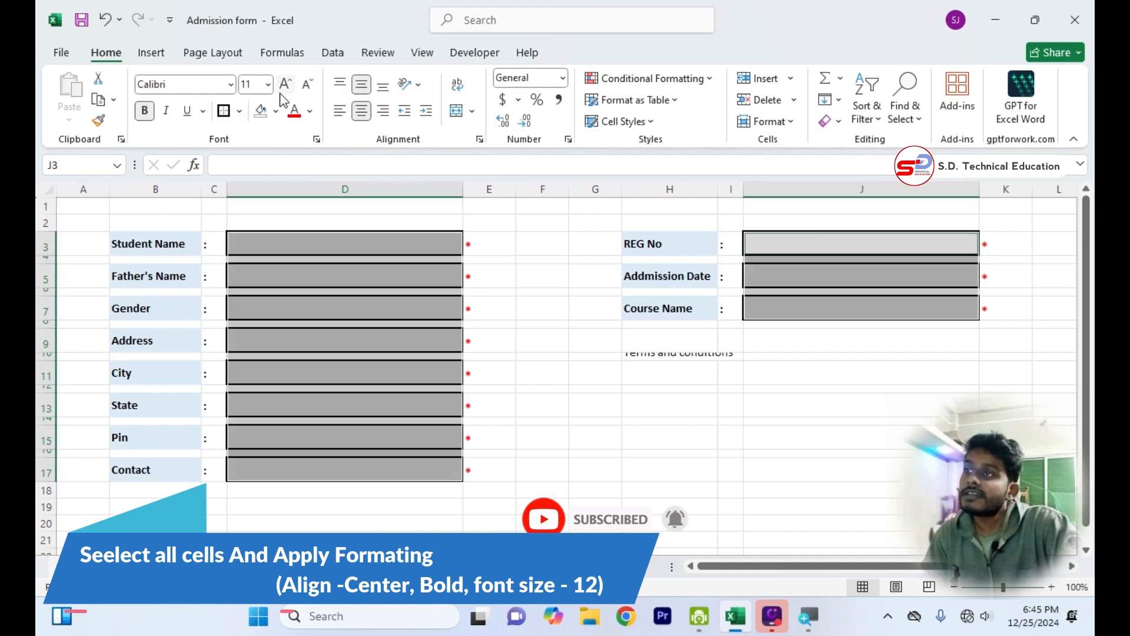
{"action": "left_click", "coordinate": [258, 85]}
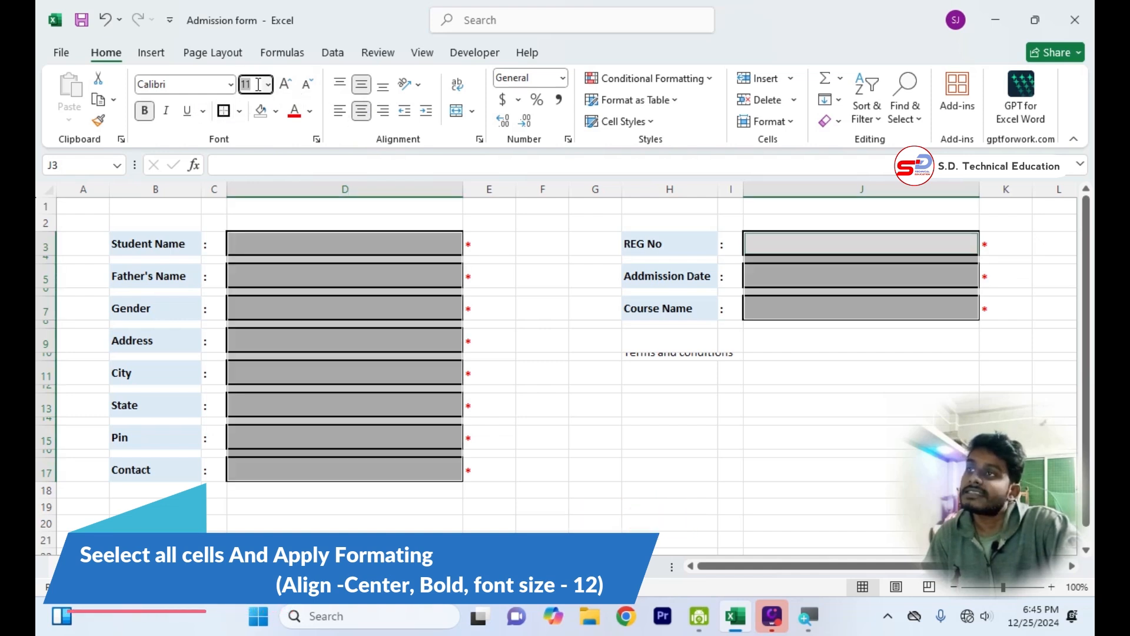
{"action": "type", "text": "12"}
{"action": "key", "text": "Return"}
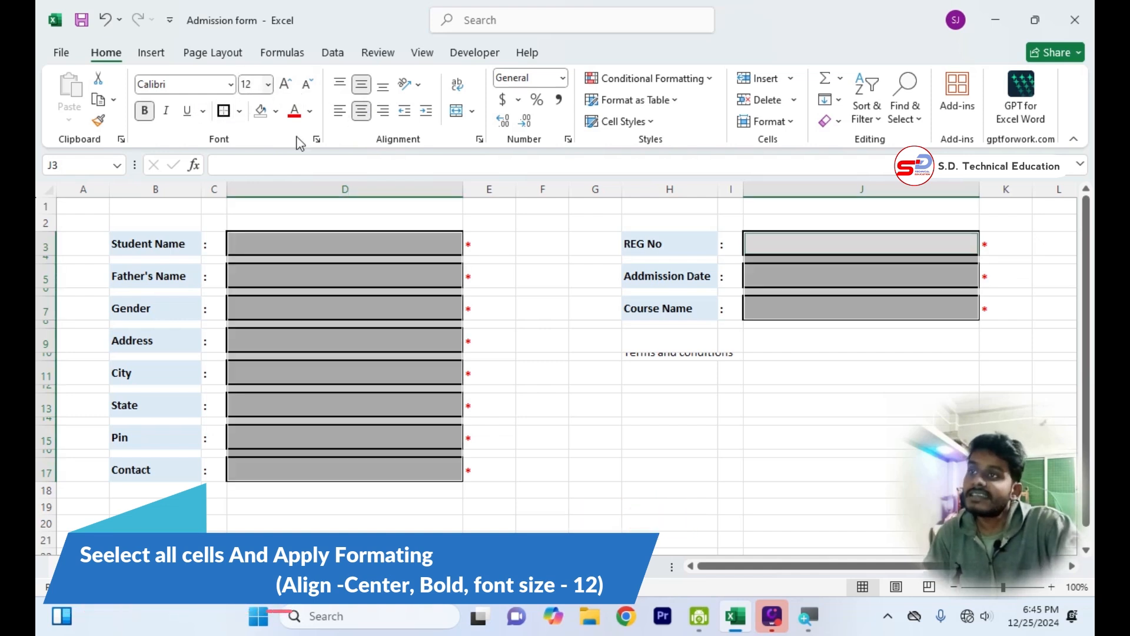
{"action": "left_click", "coordinate": [525, 406]}
Test the new text formatting by entering a student's full name in the Student Name box D3 and clearing it again.
{"action": "left_click", "coordinate": [403, 237]}
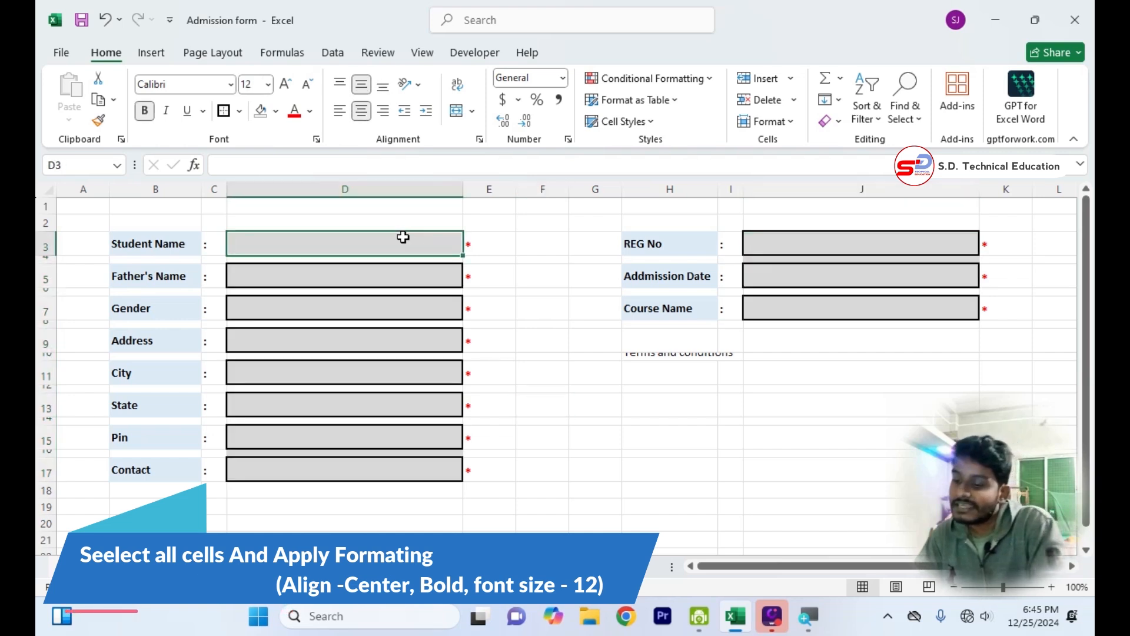
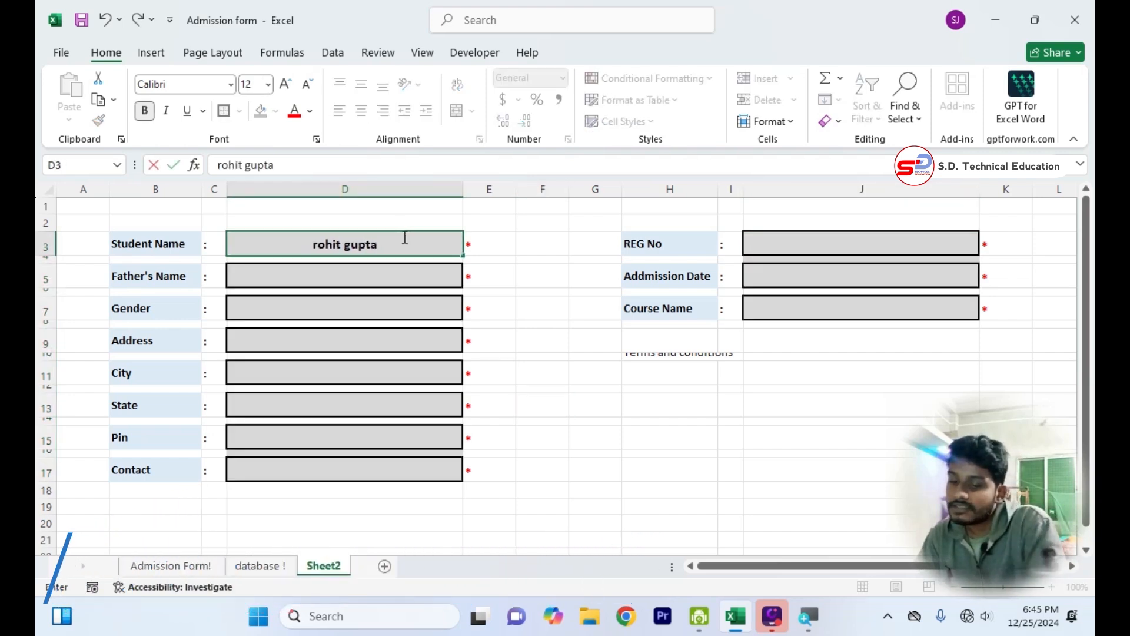
{"action": "key", "text": "Return"}
{"action": "left_click", "coordinate": [546, 341]}
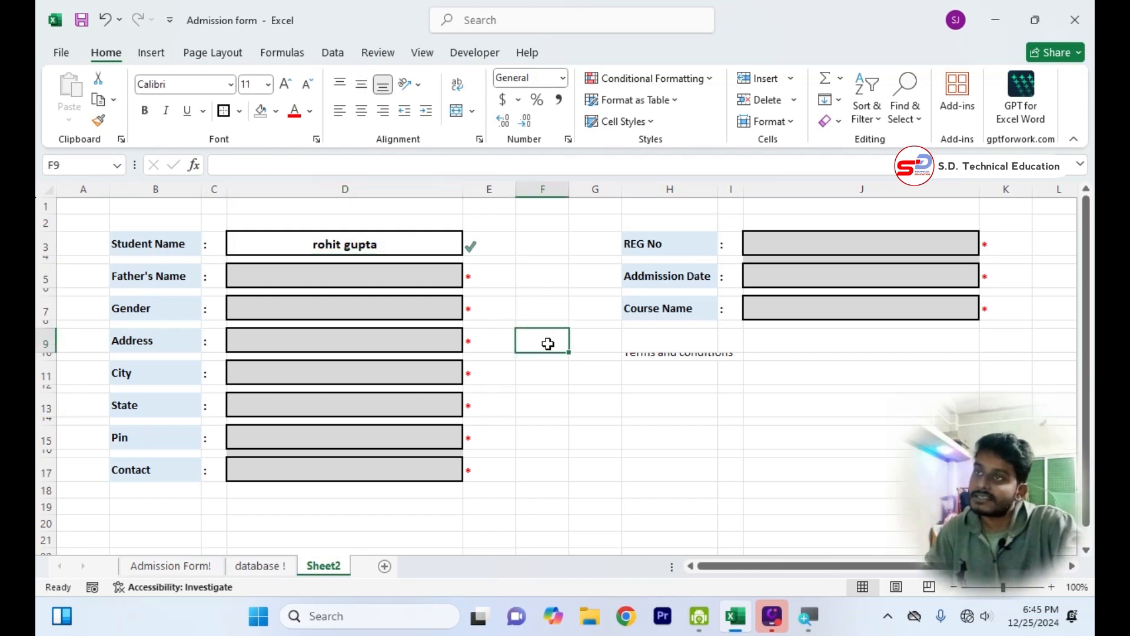
{"action": "left_click", "coordinate": [443, 249]}
{"action": "key", "text": "BackSpace"}
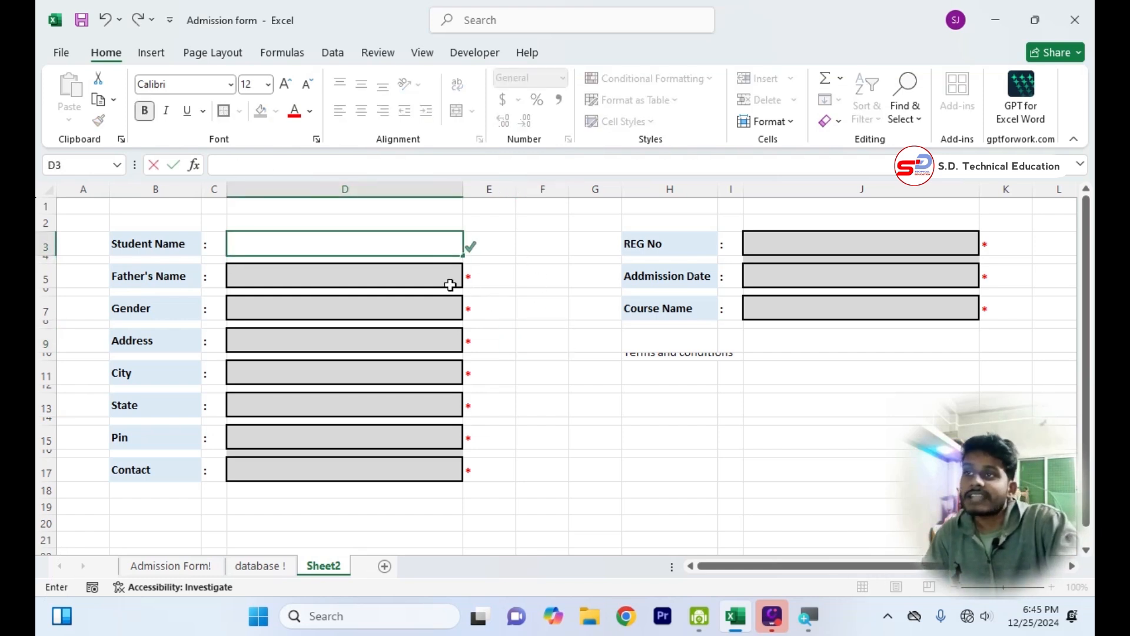
{"action": "left_click", "coordinate": [531, 415]}
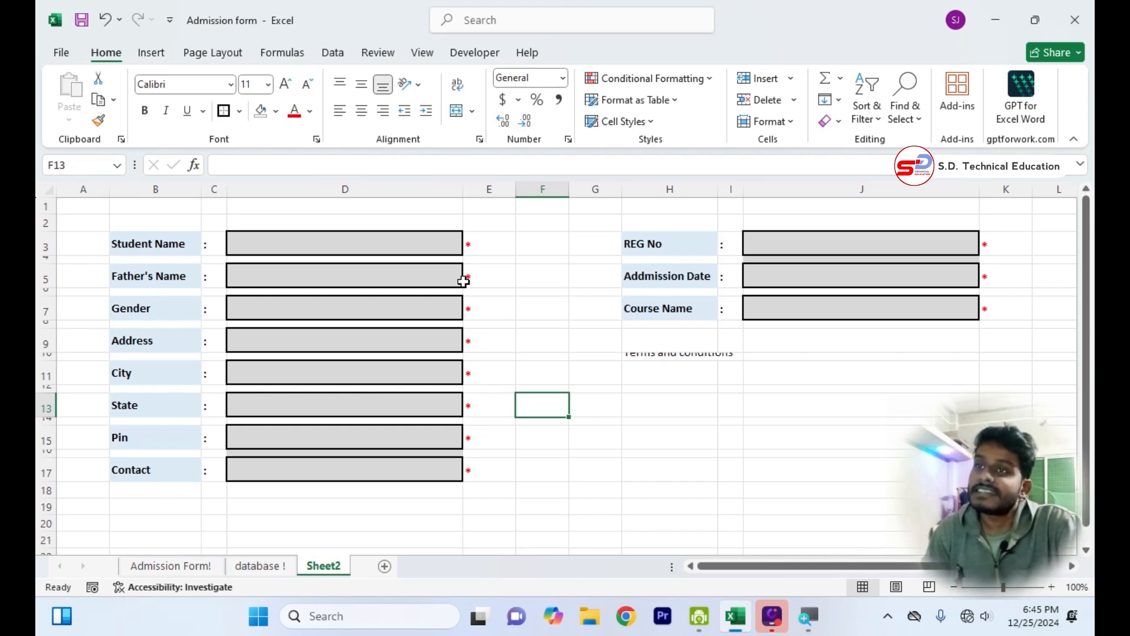
Copy the Terms and conditions heading from H10 to H11 and merge and centre it across H11:I11.
{"action": "left_click", "coordinate": [649, 354]}
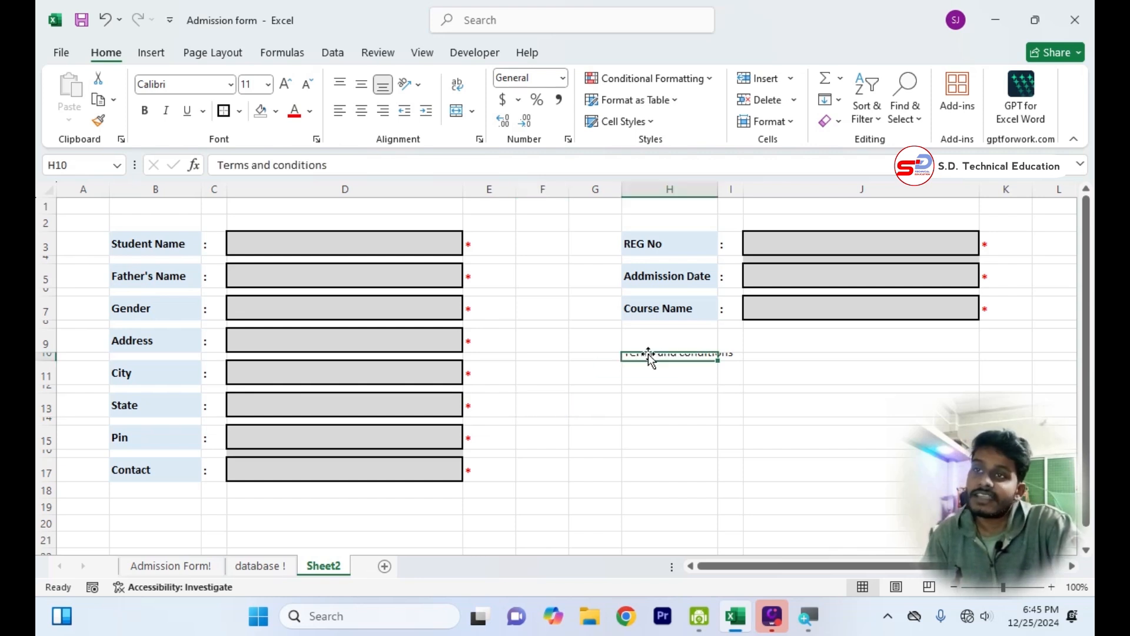
{"action": "key", "text": "ctrl+c"}
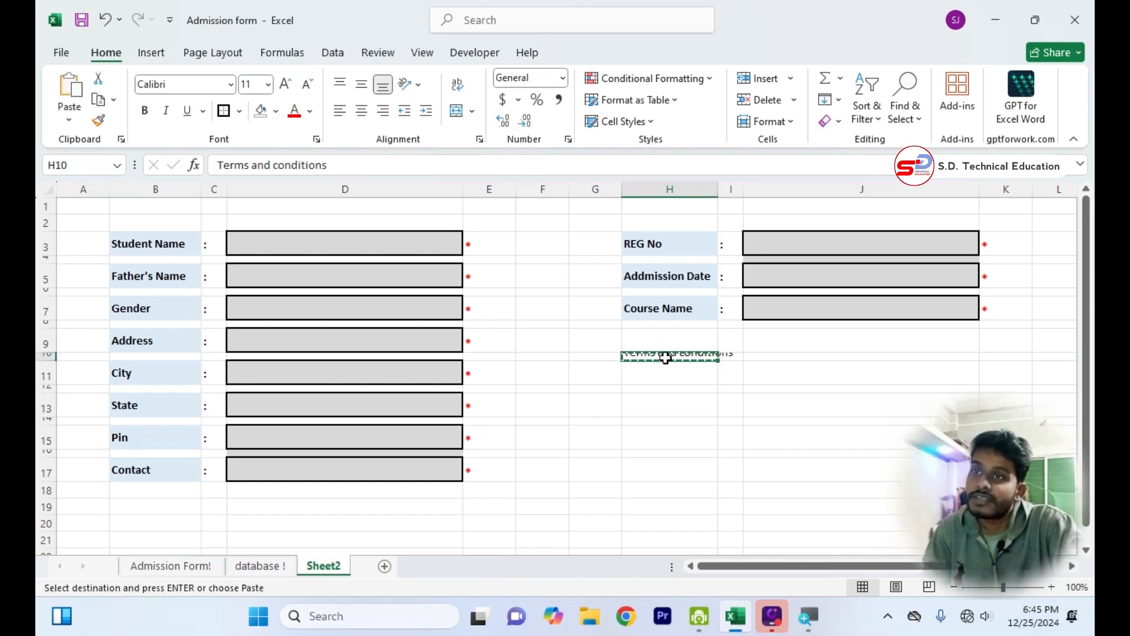
{"action": "left_click", "coordinate": [659, 370]}
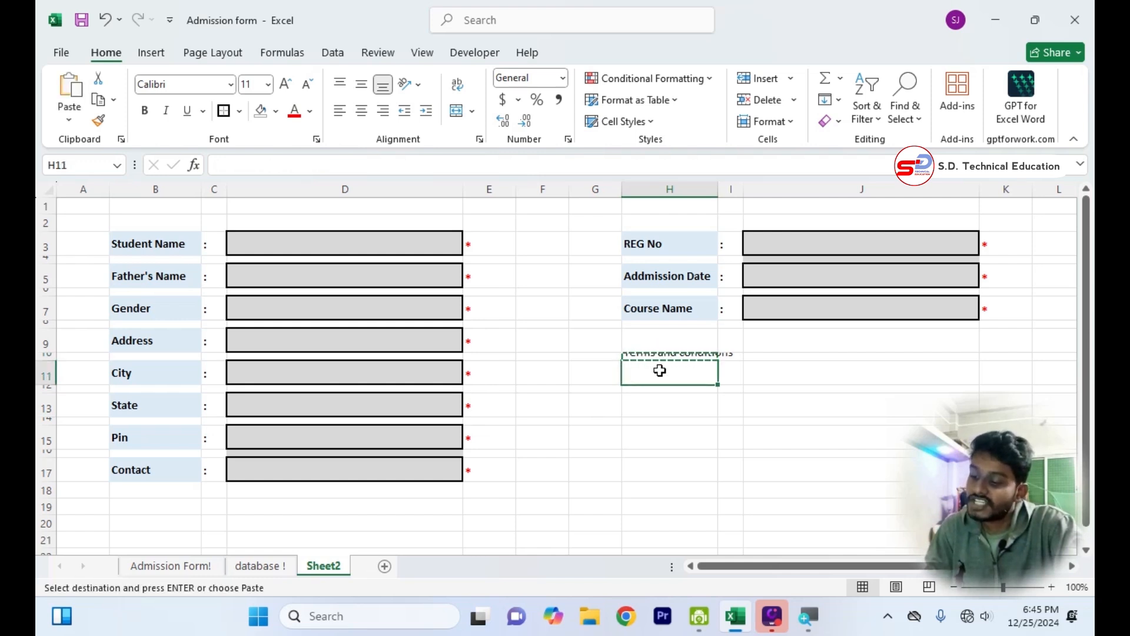
{"action": "key", "text": "ctrl+v"}
{"action": "left_click", "coordinate": [703, 433]}
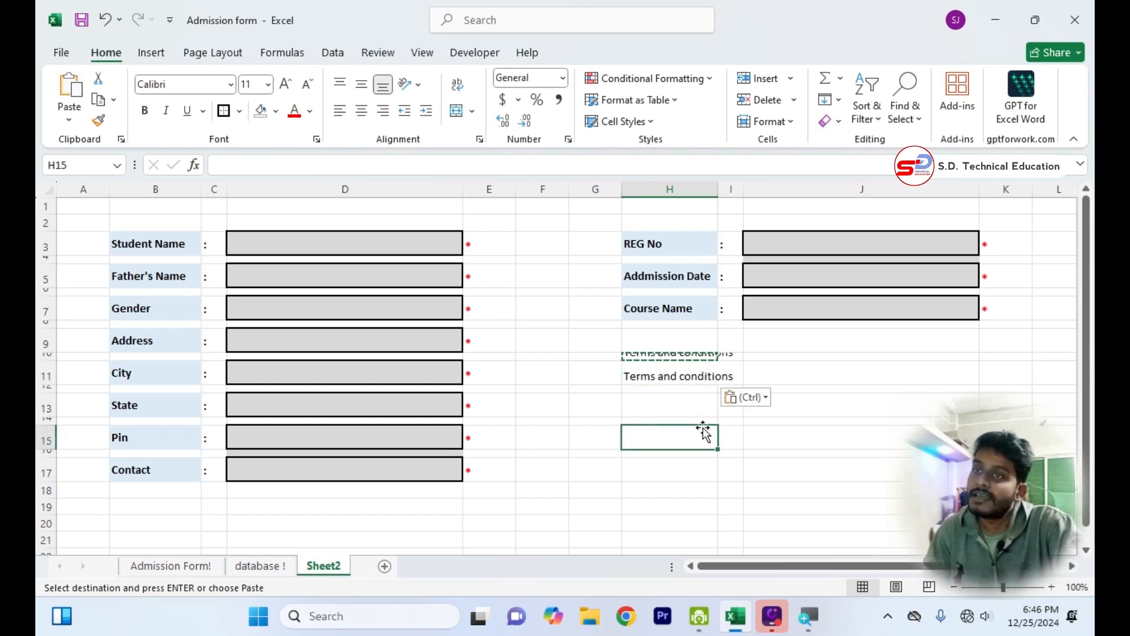
{"action": "left_click_drag", "start_coordinate": [659, 379], "coordinate": [722, 385]}
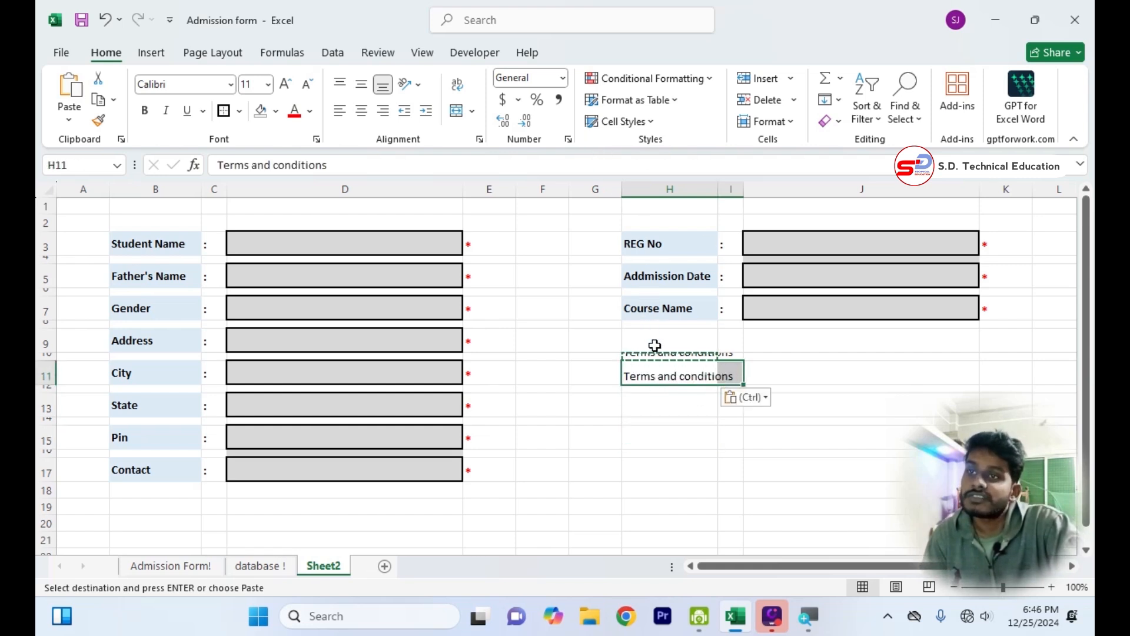
{"action": "left_click", "coordinate": [457, 112]}
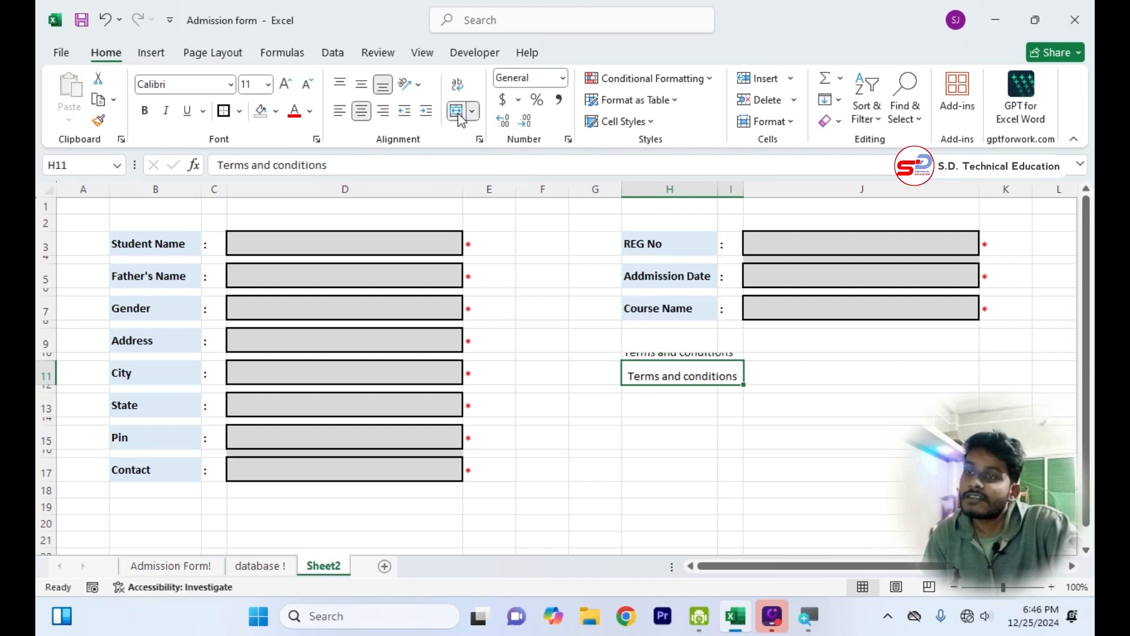
{"action": "left_click", "coordinate": [674, 435]}
Delete the original Terms and conditions text in H10 and right-align the merged heading in H11.
{"action": "left_click", "coordinate": [671, 353]}
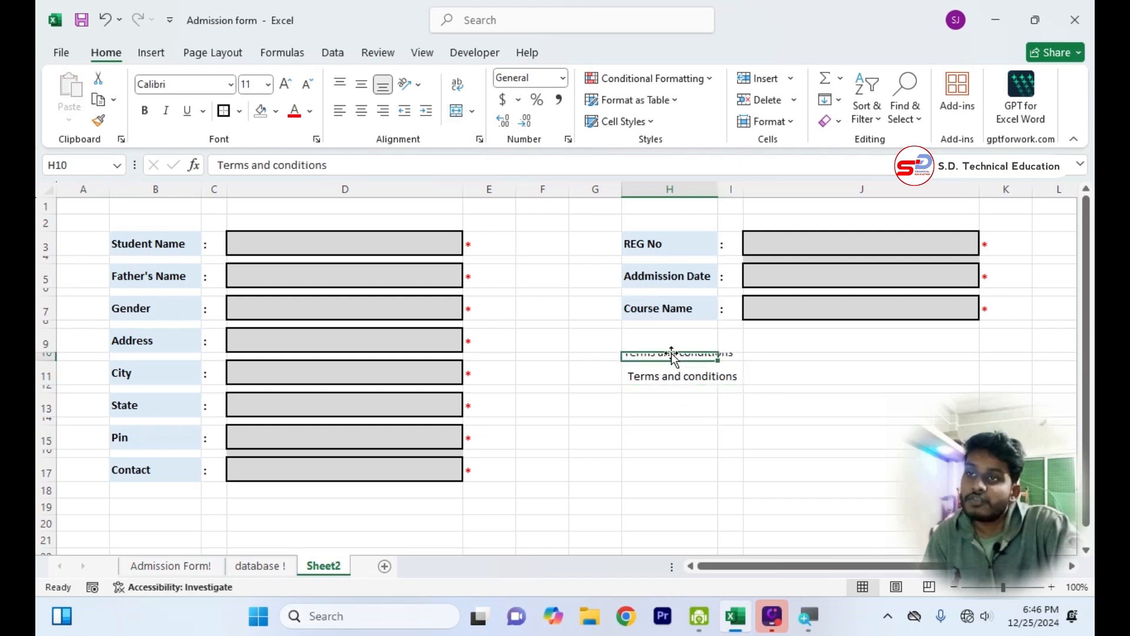
{"action": "key", "text": "Delete"}
{"action": "left_click", "coordinate": [672, 490]}
{"action": "left_click", "coordinate": [672, 377]}
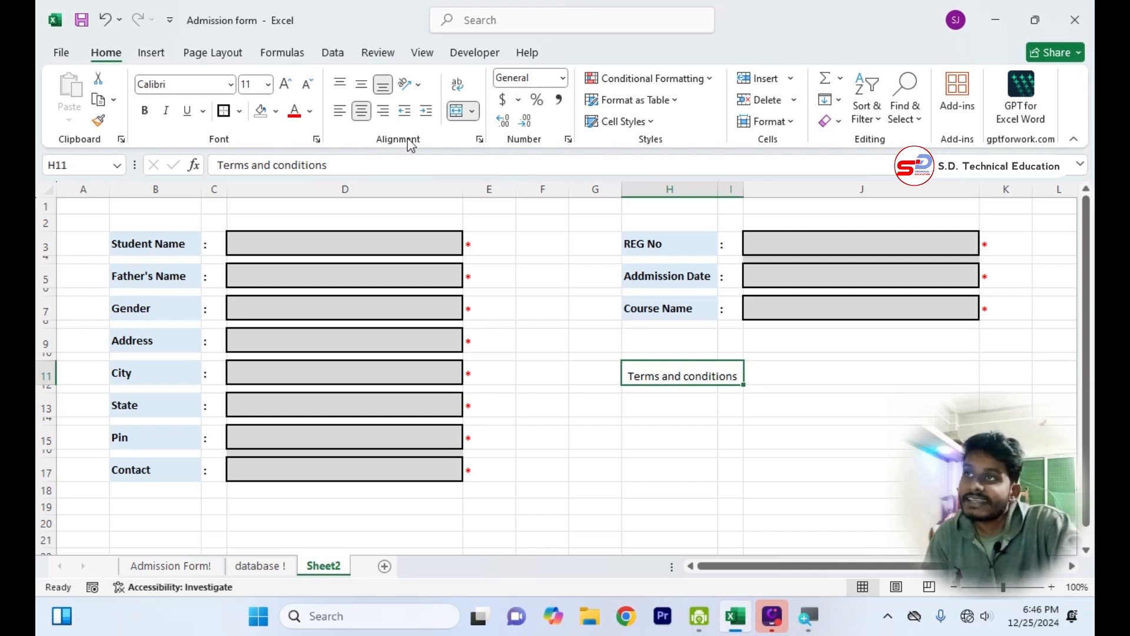
{"action": "left_click", "coordinate": [383, 111]}
{"action": "left_click", "coordinate": [792, 436]}
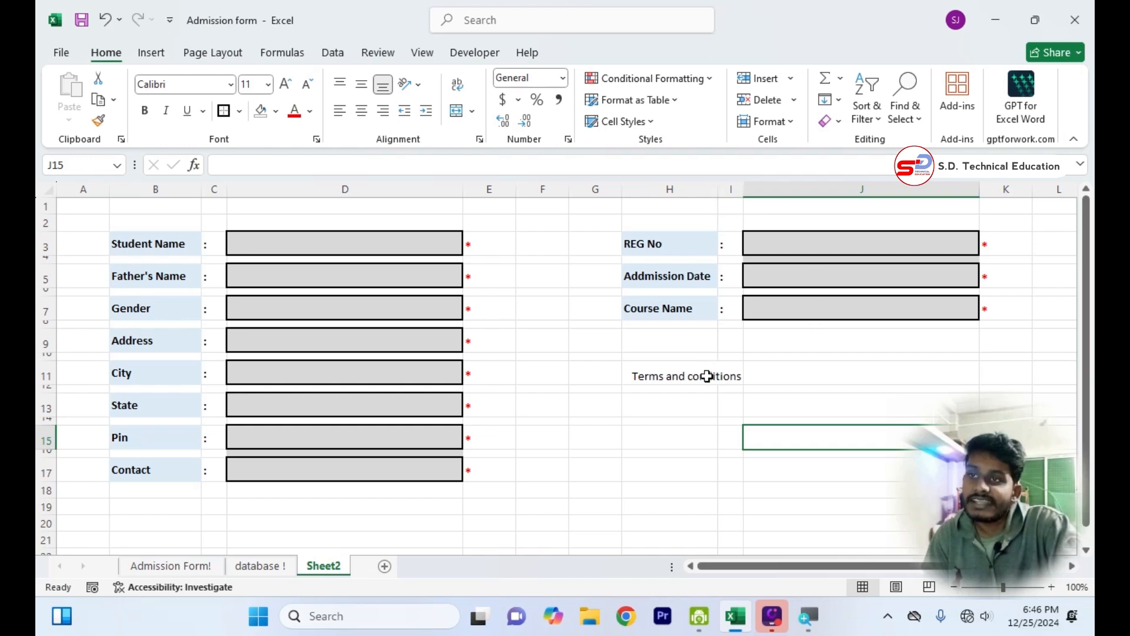
{"action": "left_click_drag", "start_coordinate": [707, 376], "coordinate": [794, 377]}
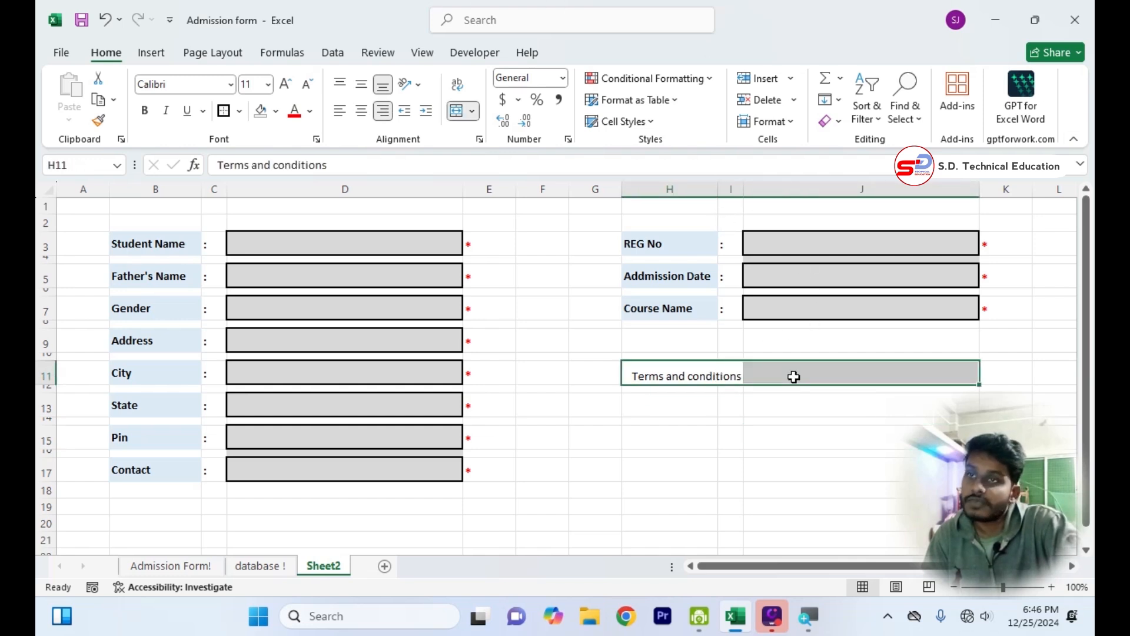
{"action": "left_click", "coordinate": [777, 417]}
{"action": "left_click", "coordinate": [731, 377]}
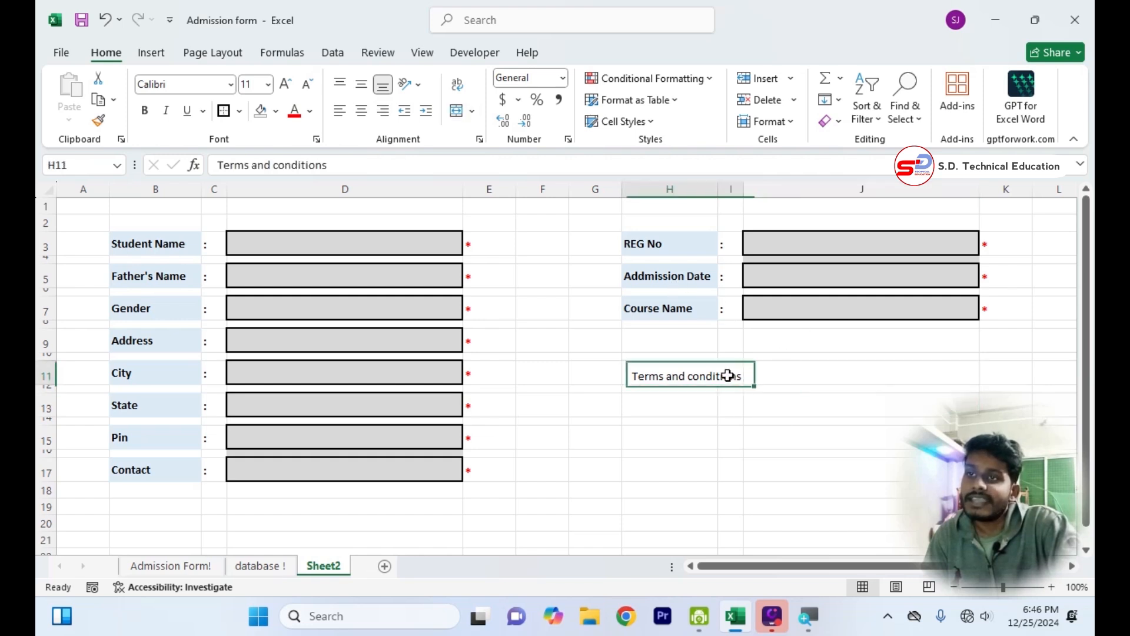
Merge H13:J15 below the Terms and conditions heading and paste the two lines of course and registration fee terms there.
{"action": "left_click", "coordinate": [685, 405]}
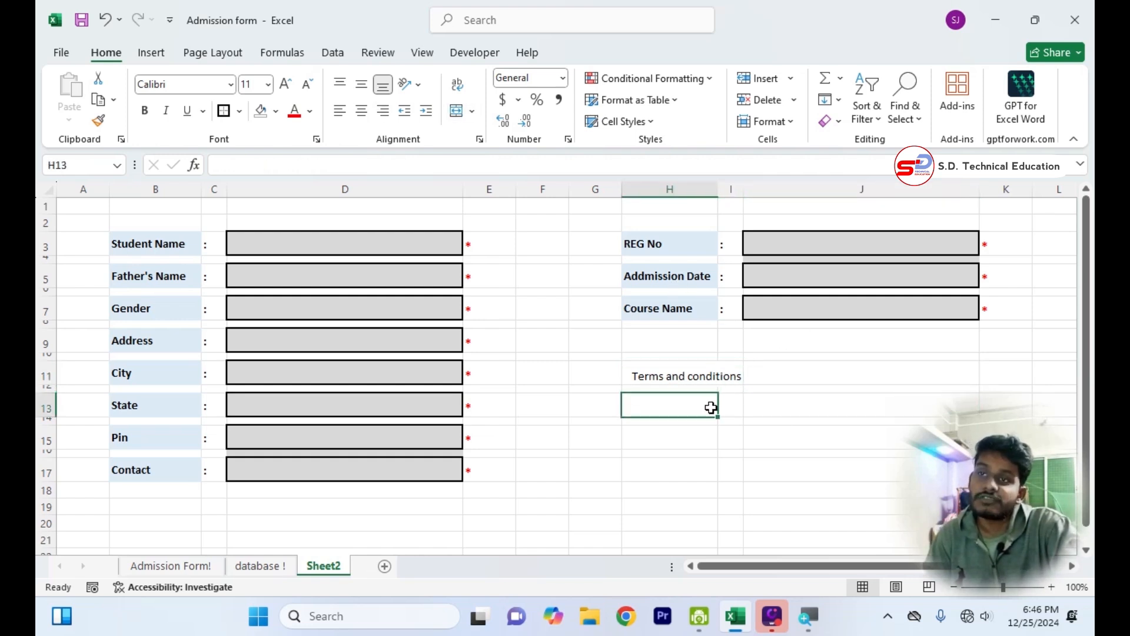
{"action": "left_click_drag", "start_coordinate": [711, 407], "coordinate": [802, 435]}
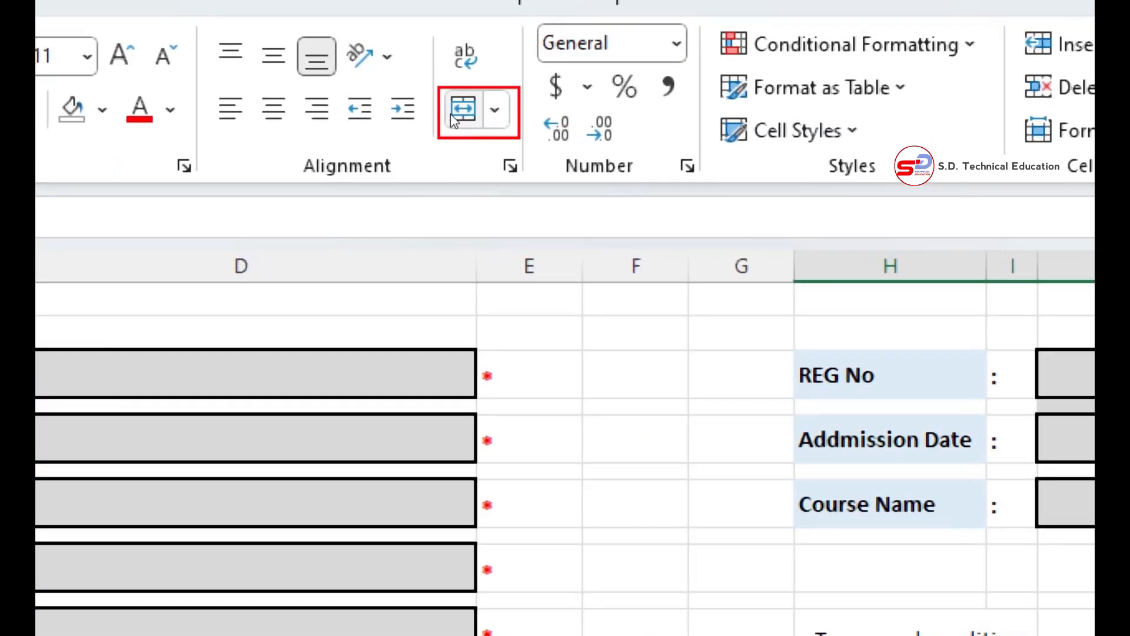
{"action": "left_click", "coordinate": [456, 111]}
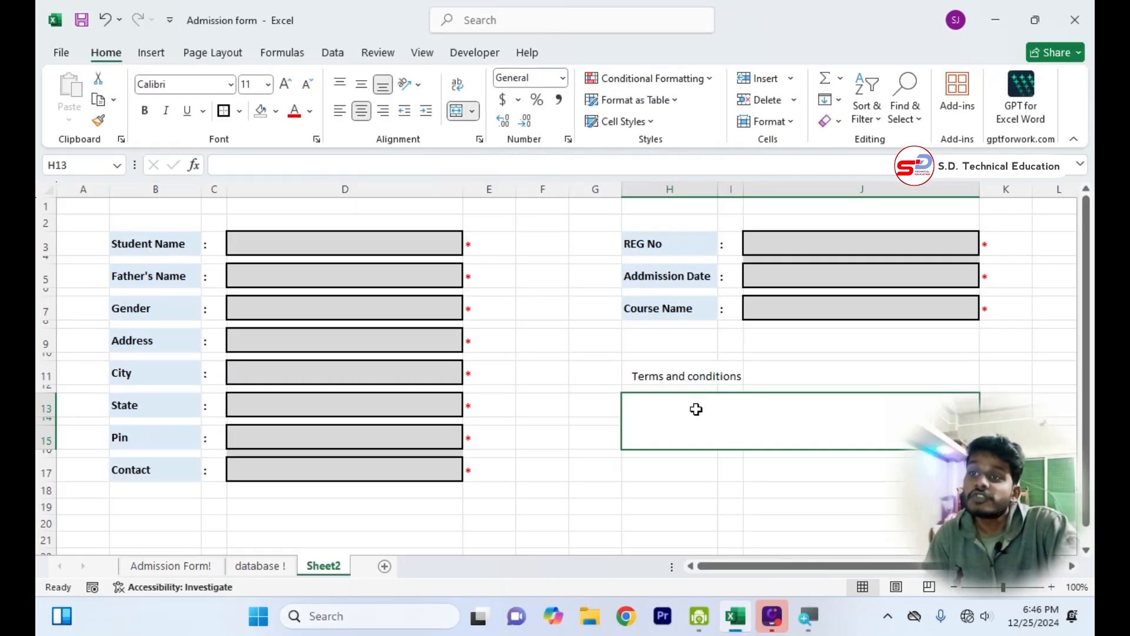
{"action": "key", "text": "ctrl+v"}
{"action": "left_click", "coordinate": [699, 484]}
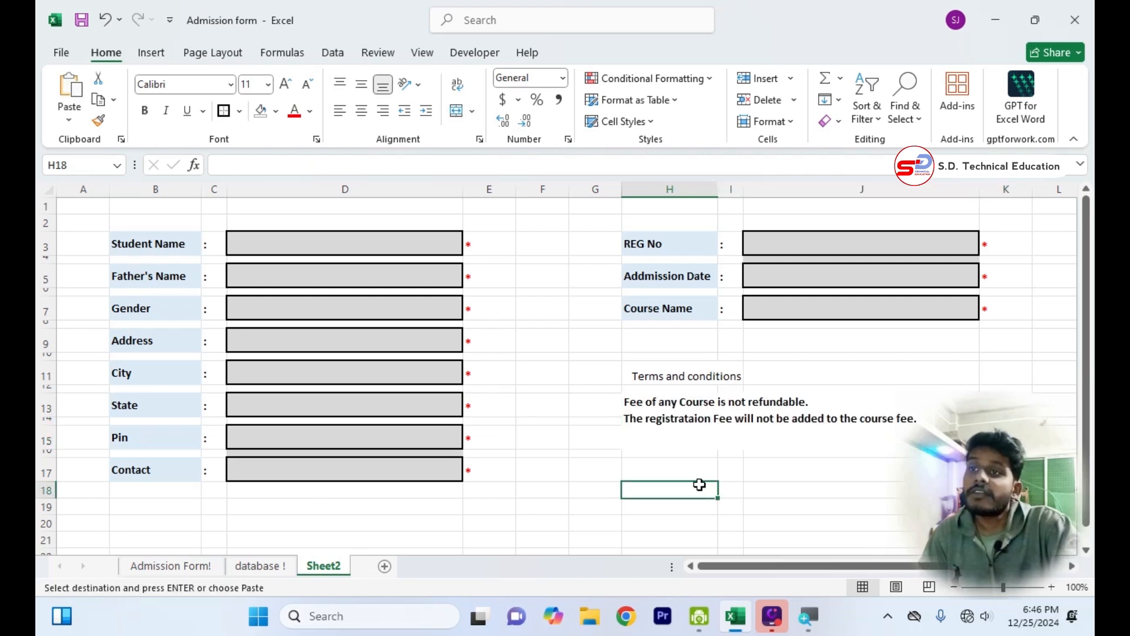
{"action": "left_click", "coordinate": [668, 415]}
{"action": "left_click", "coordinate": [666, 471]}
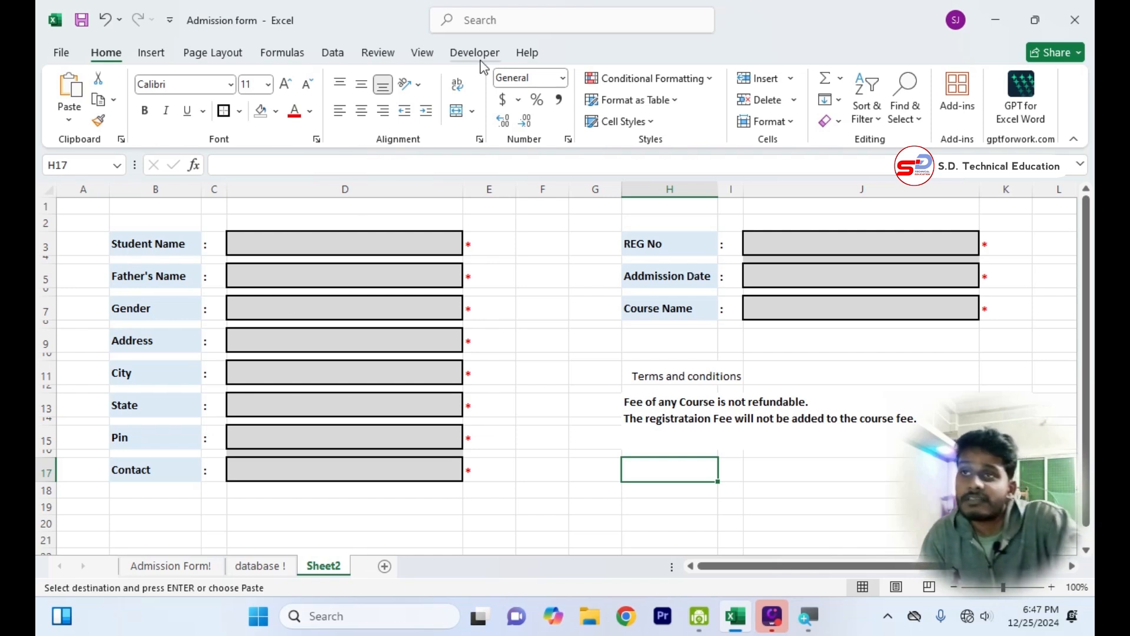
Check in the ribbon customization options that the Developer tab is enabled, and confirm the options.
{"action": "right_click", "coordinate": [1066, 109]}
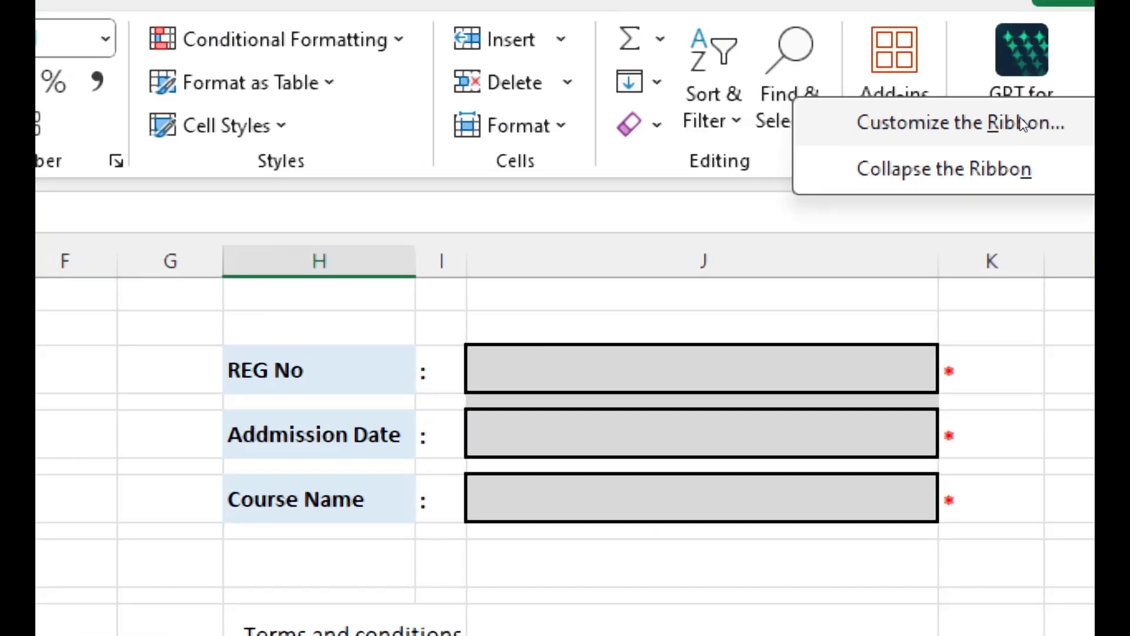
{"action": "left_click", "coordinate": [1023, 124]}
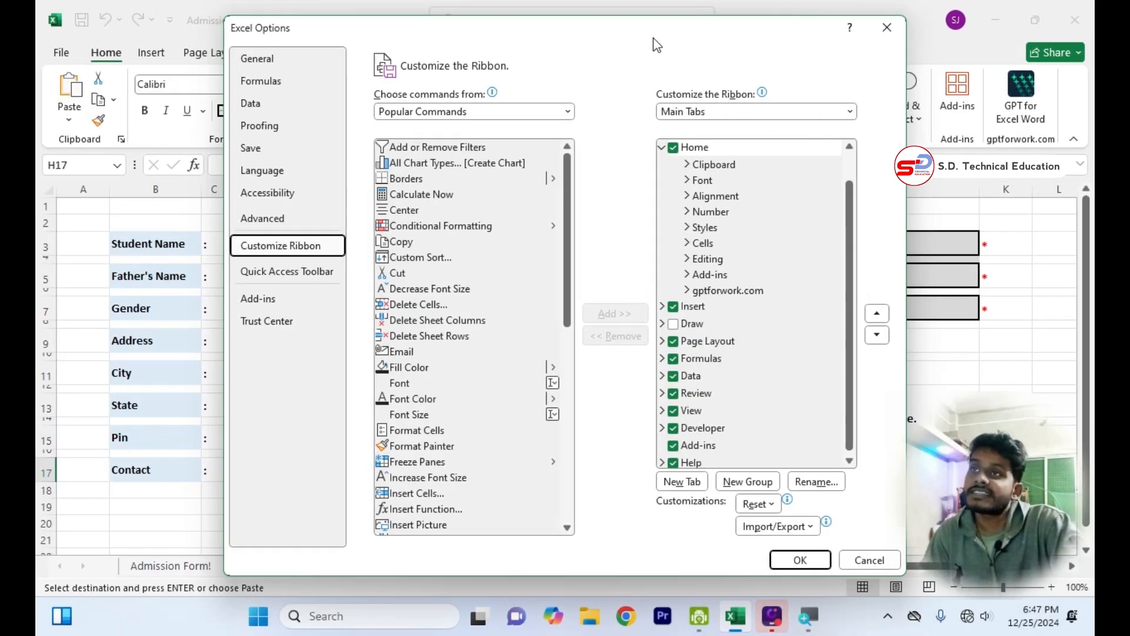
{"action": "left_click_drag", "start_coordinate": [651, 39], "coordinate": [581, 39]}
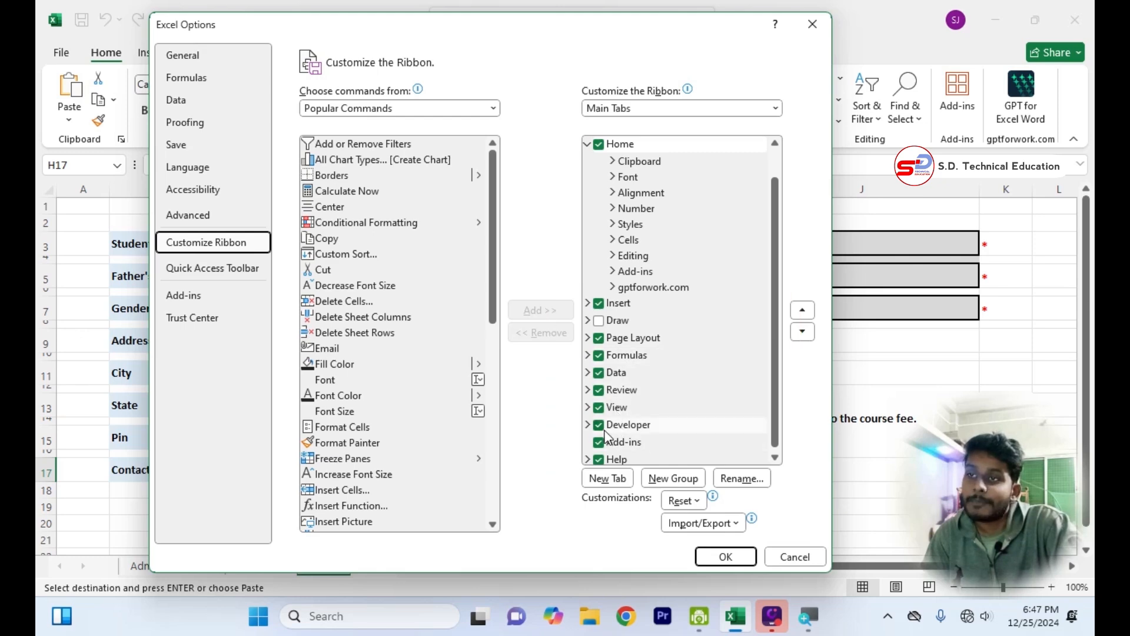
{"action": "left_click", "coordinate": [721, 556]}
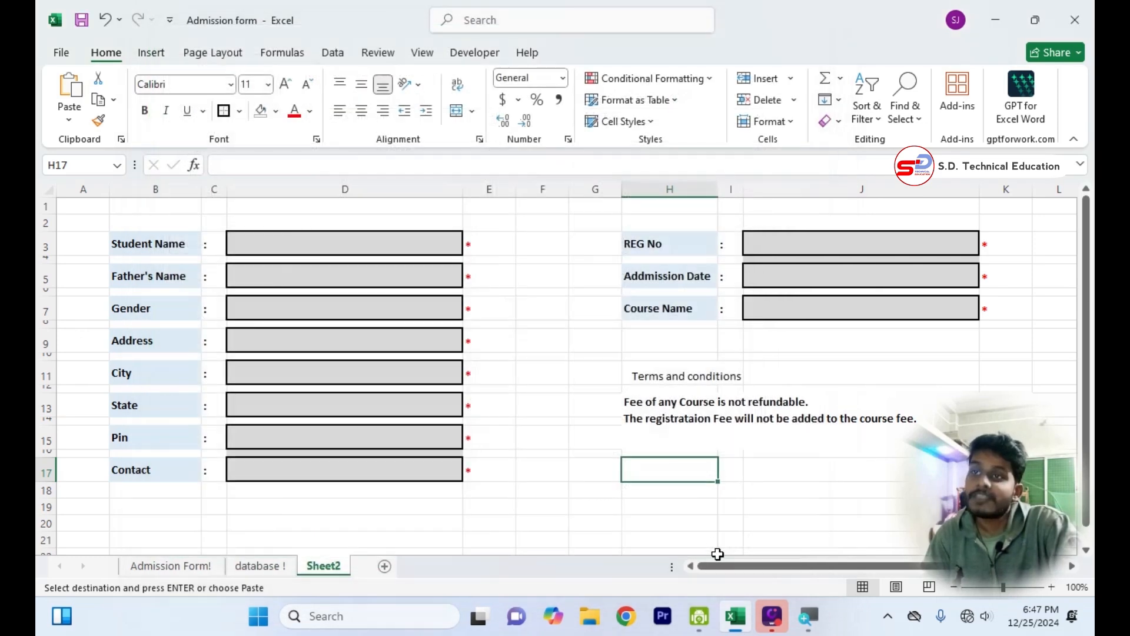
Insert an option button form control at the start of the Gender box in D7, label it Male, and select that option.
{"action": "left_click", "coordinate": [472, 56]}
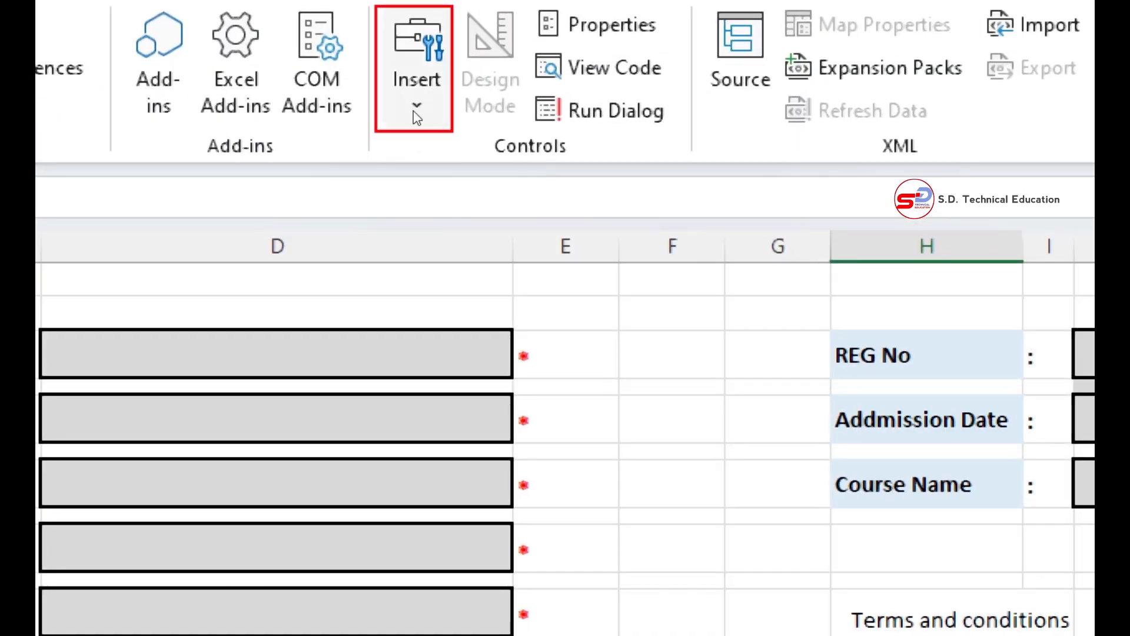
{"action": "left_click", "coordinate": [417, 118]}
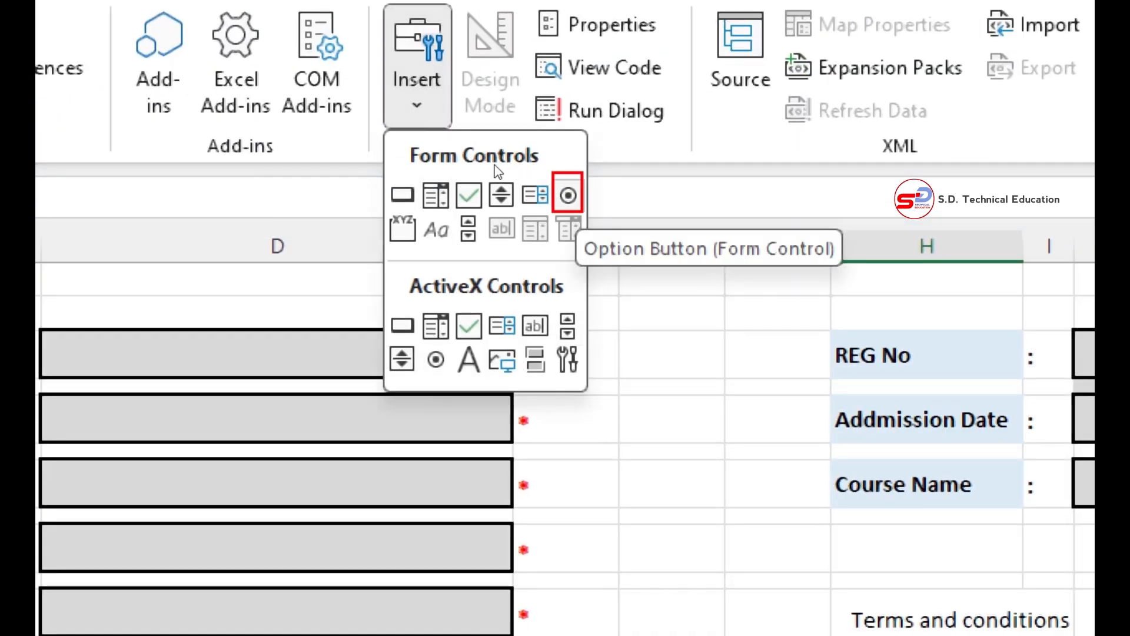
{"action": "left_click", "coordinate": [568, 195]}
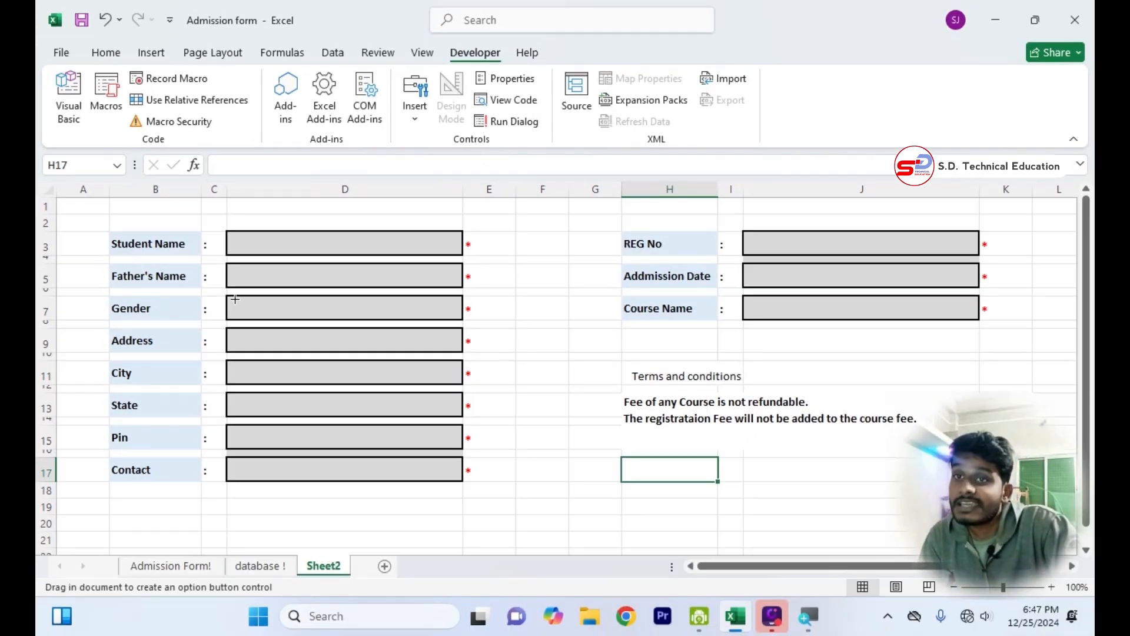
{"action": "mouse_move", "coordinate": [235, 299]}
{"action": "left_mouse_down"}
{"action": "mouse_move", "coordinate": [262, 320]}
{"action": "mouse_move", "coordinate": [257, 308]}
{"action": "left_mouse_up"}
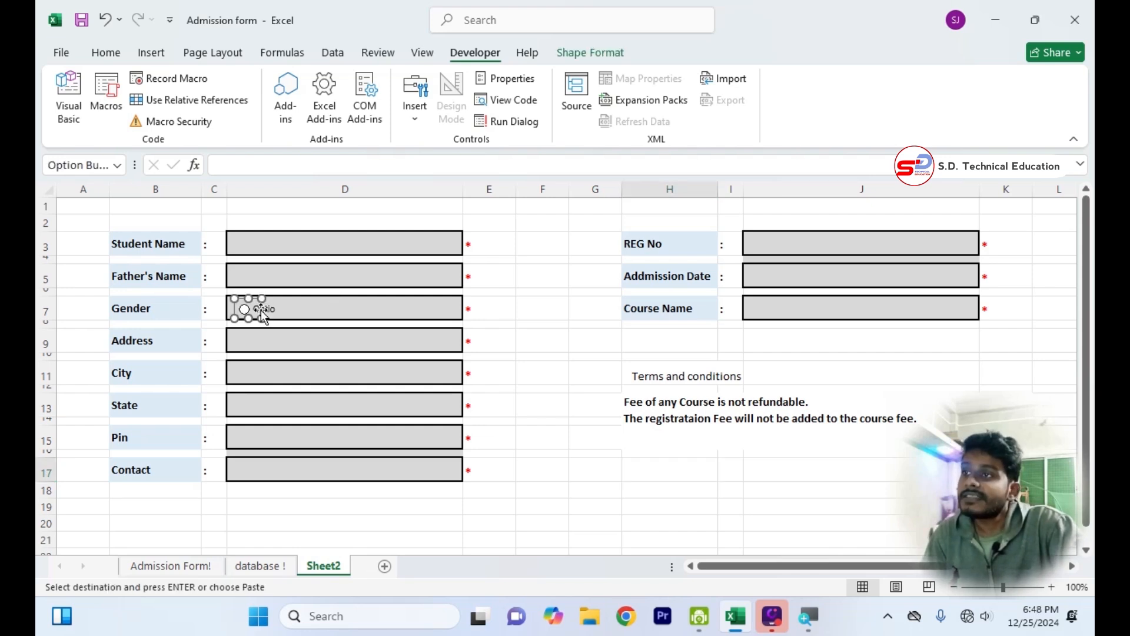
{"action": "left_click", "coordinate": [255, 309]}
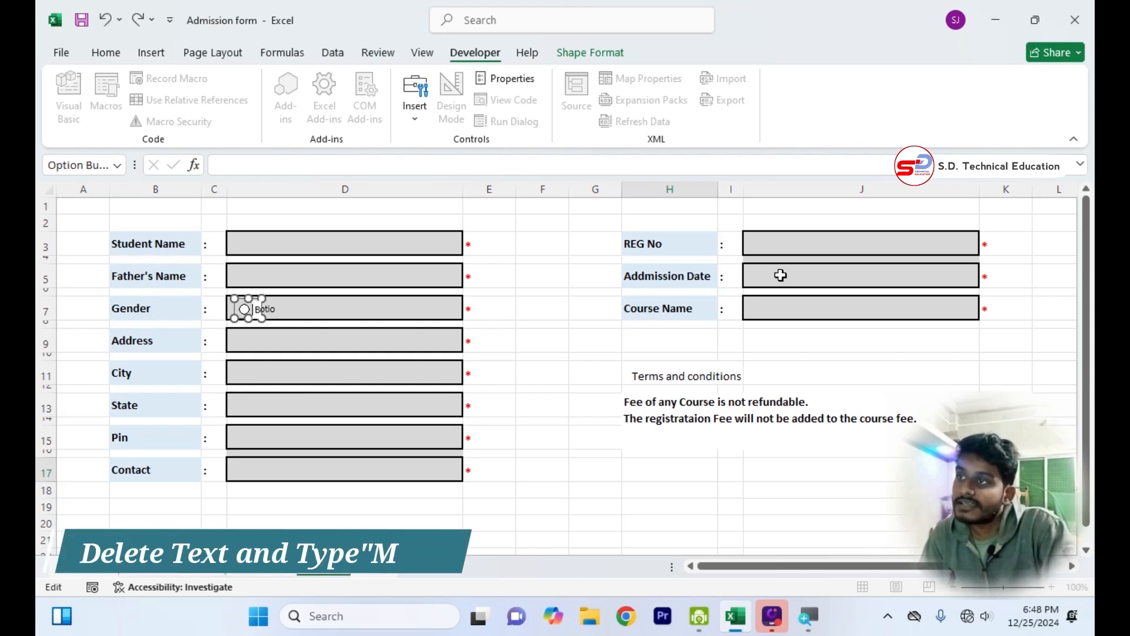
{"action": "key", "text": "Delete"}
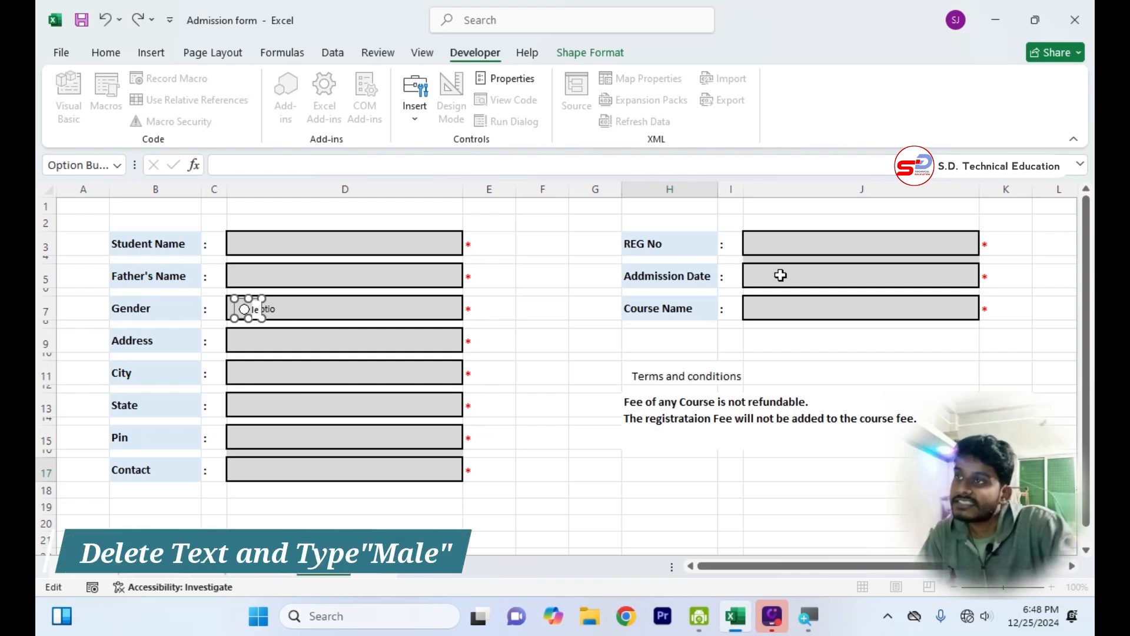
{"action": "left_click", "coordinate": [486, 356]}
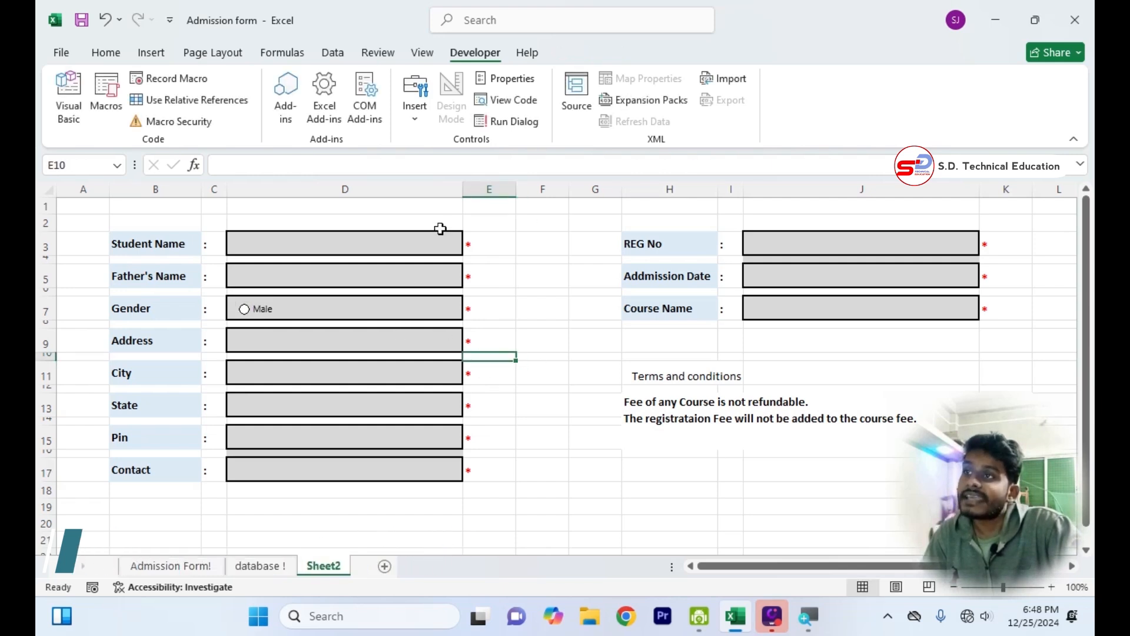
{"action": "left_click", "coordinate": [246, 310]}
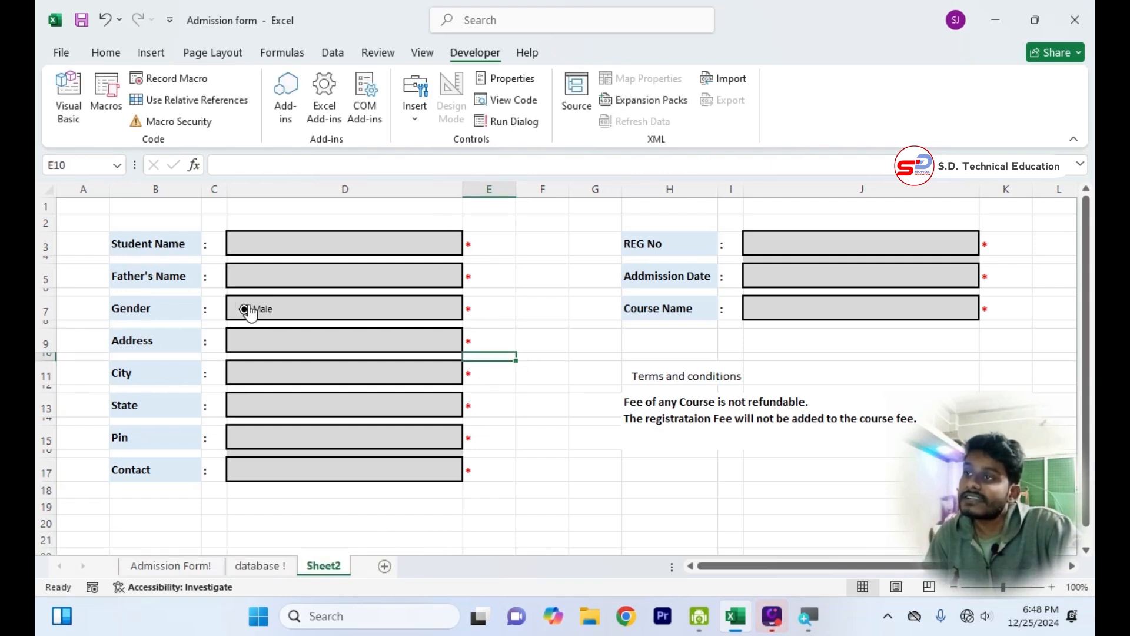
Duplicate the Male option button, place the copy further along in the Gender box, and label it Femal.
{"action": "left_click", "coordinate": [258, 310], "text": "ctrl"}
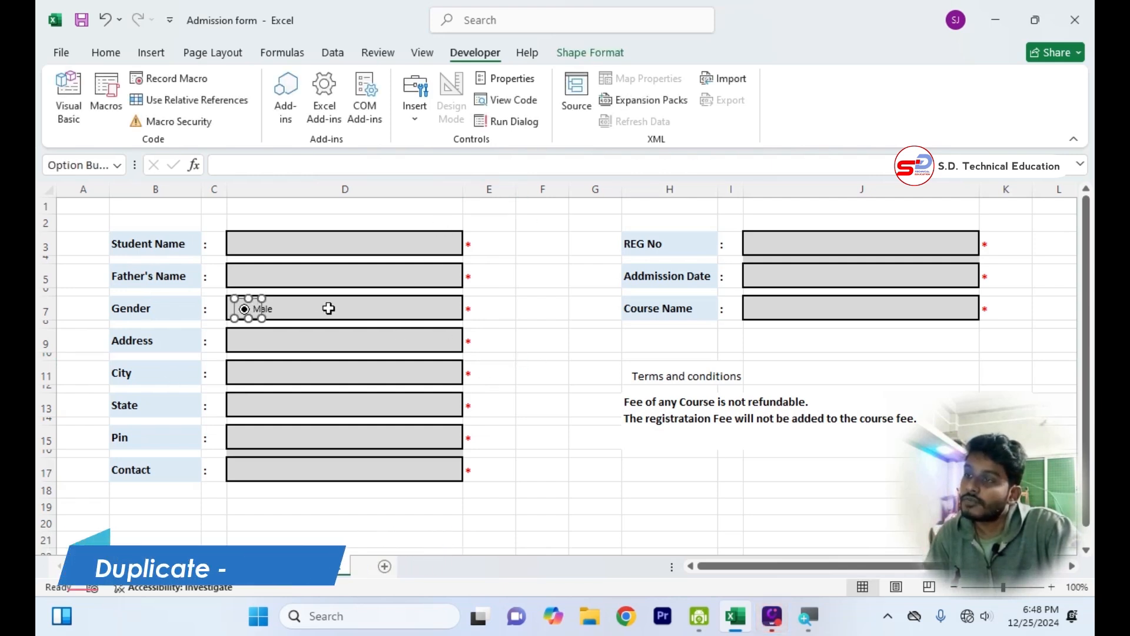
{"action": "key", "text": "ctrl+d"}
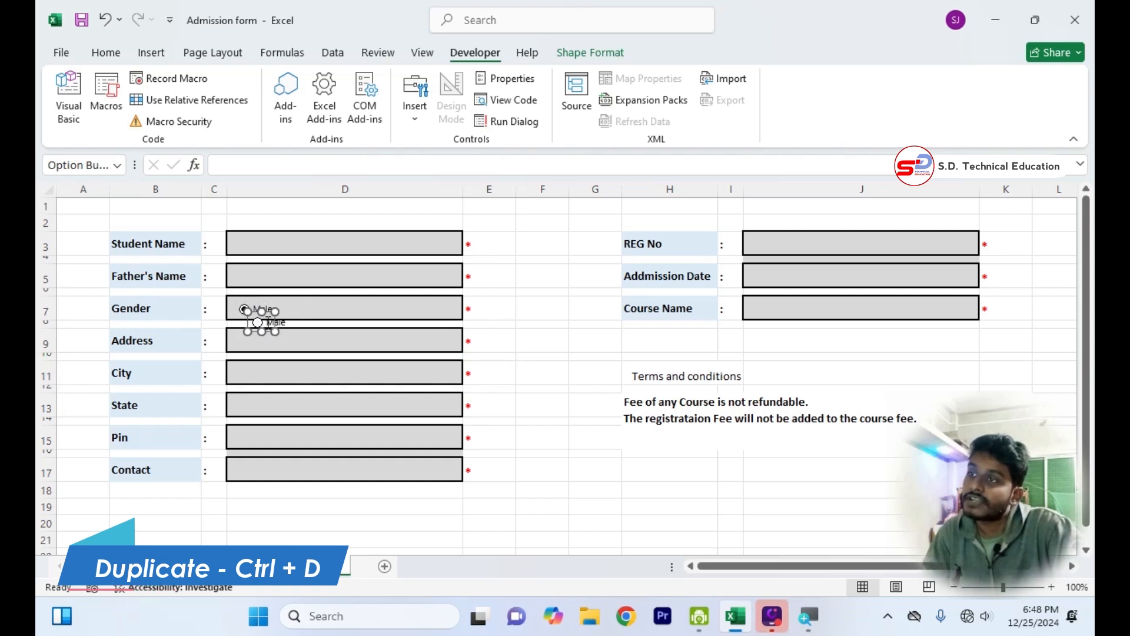
{"action": "left_click_drag", "start_coordinate": [262, 321], "coordinate": [378, 306]}
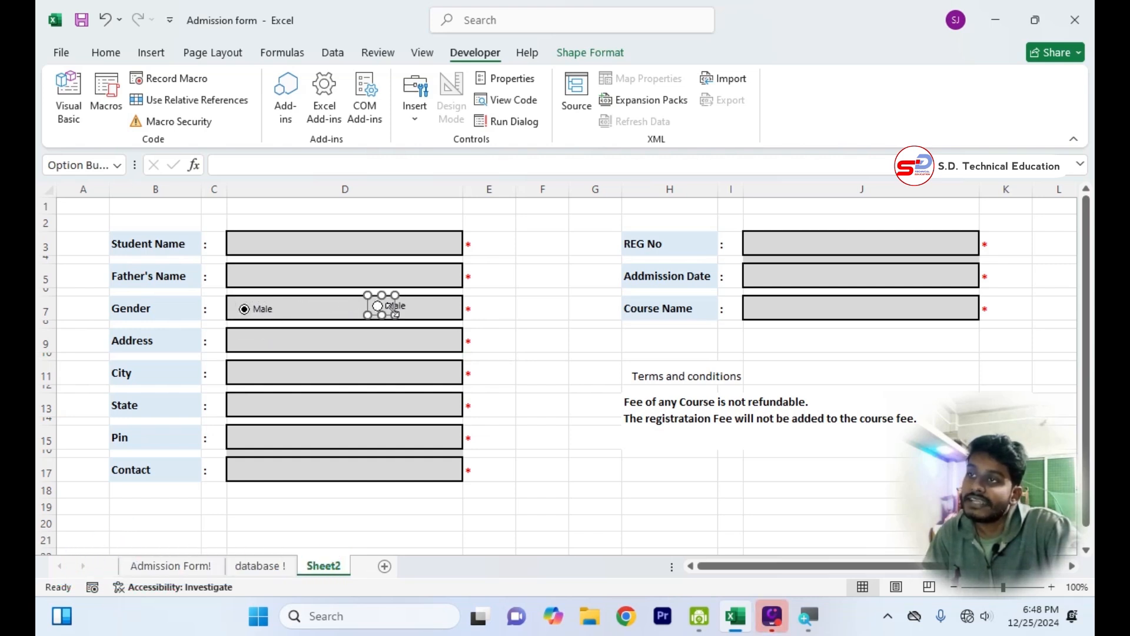
{"action": "left_click", "coordinate": [393, 305]}
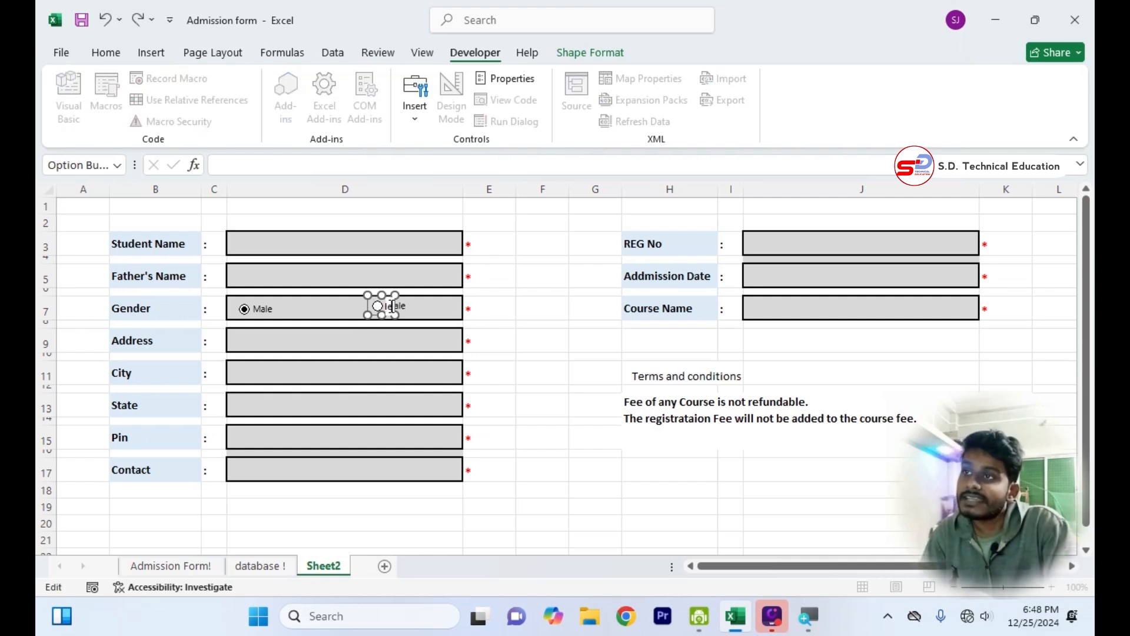
{"action": "left_click", "coordinate": [527, 339]}
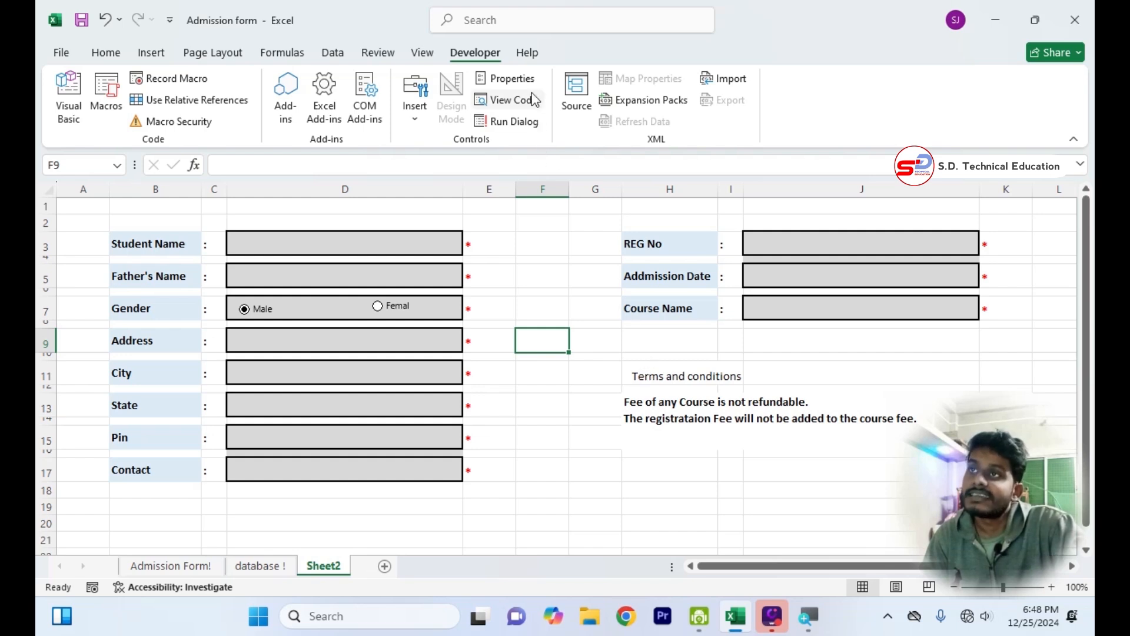
Insert a check box form control at the start of the Terms and conditions heading in row 11 and remove its caption.
{"action": "left_click", "coordinate": [415, 109]}
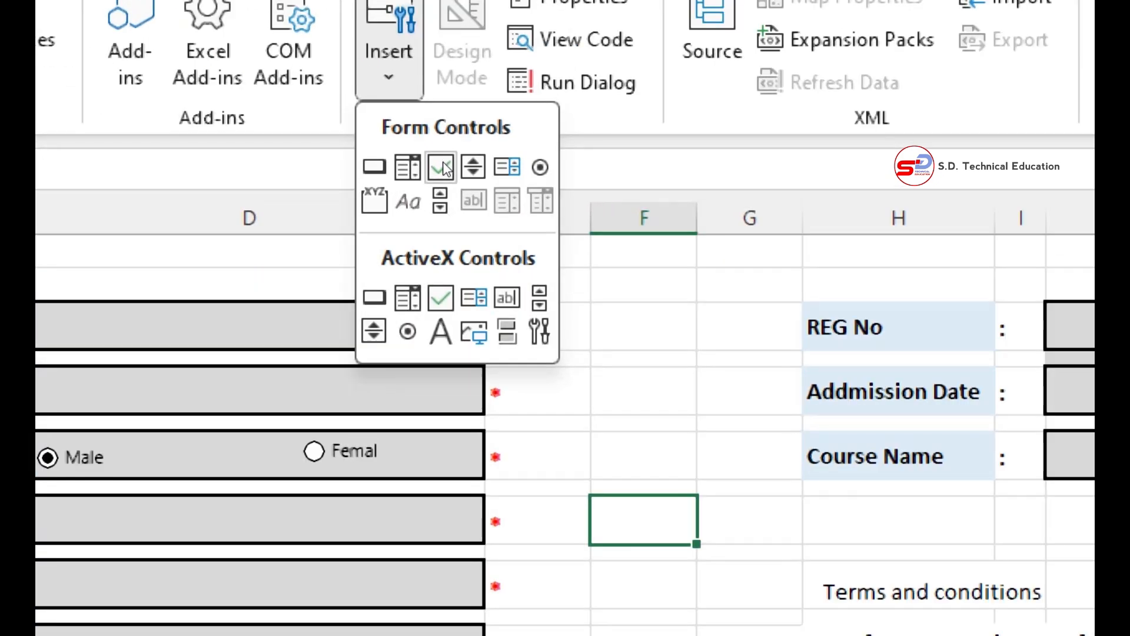
{"action": "left_click", "coordinate": [443, 166]}
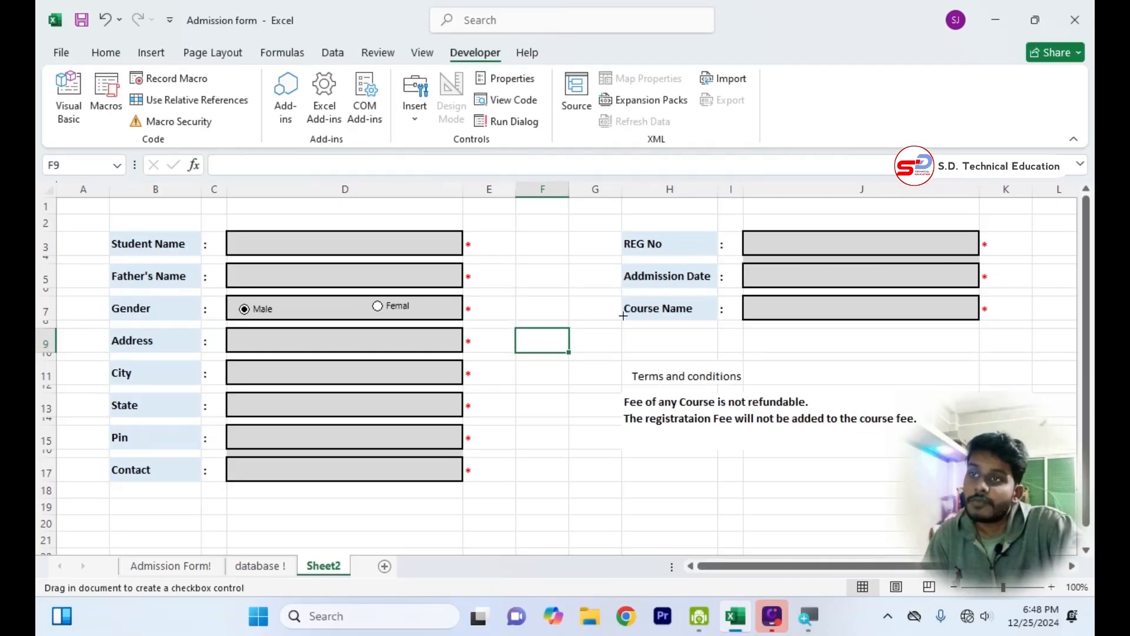
{"action": "left_click_drag", "start_coordinate": [618, 366], "coordinate": [646, 385]}
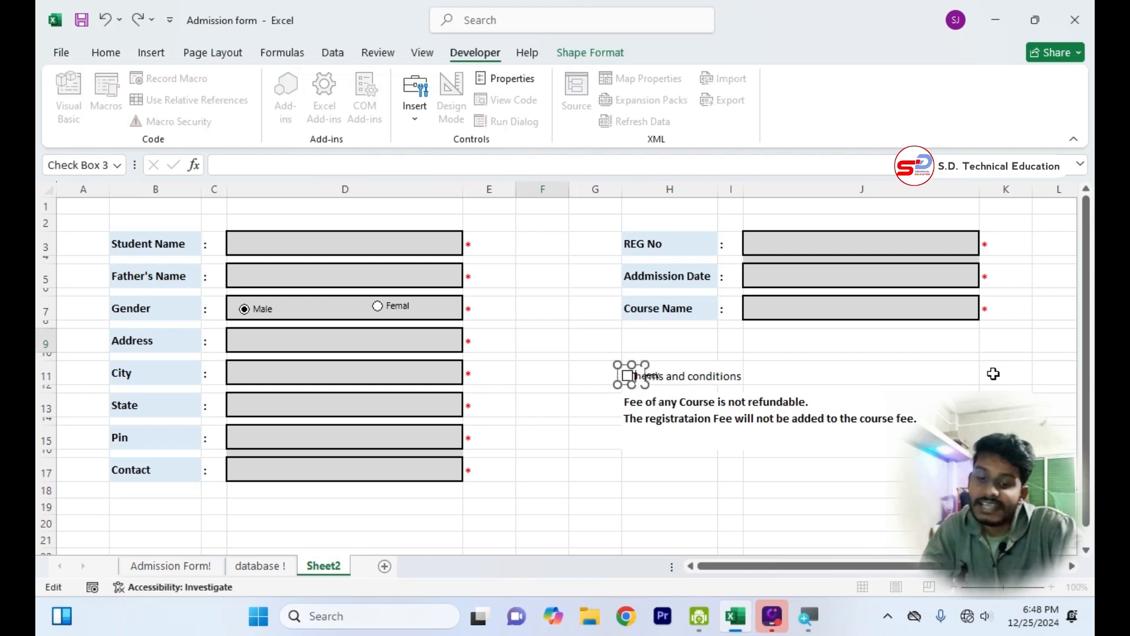
{"action": "left_click", "coordinate": [832, 378]}
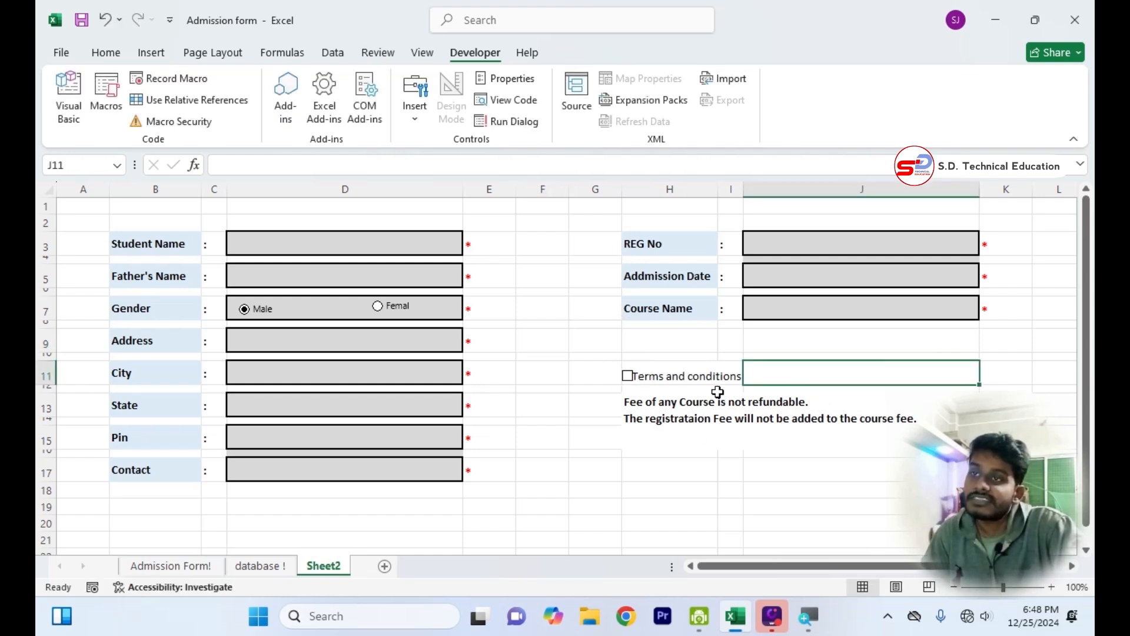
Nudge the check box slightly left so it sits clear of the Terms and conditions text.
{"action": "left_click", "coordinate": [639, 371], "text": "ctrl"}
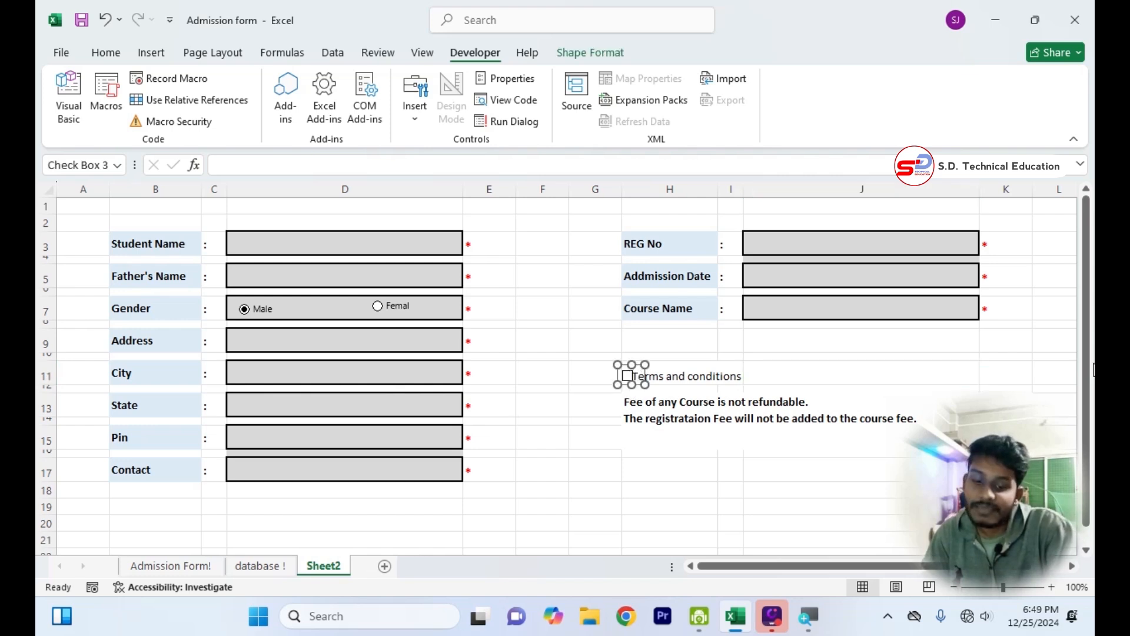
{"action": "key", "text": "Left"}
{"action": "key", "text": "Left"}
{"action": "key", "text": "Left"}
{"action": "key", "text": "Left"}
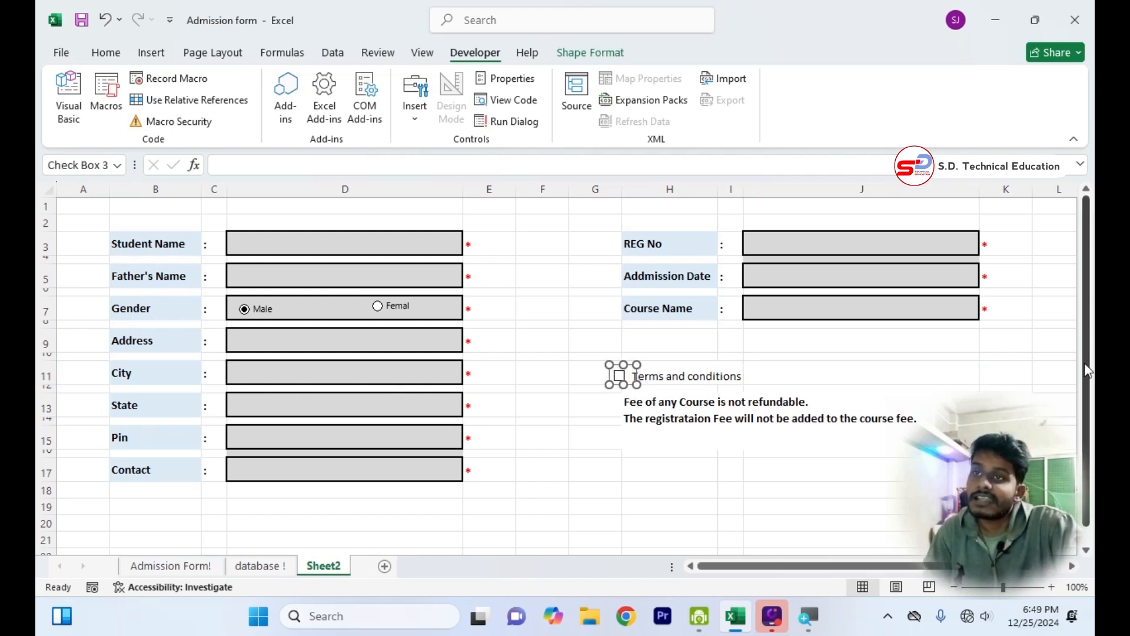
{"action": "left_click", "coordinate": [840, 369]}
{"action": "left_click", "coordinate": [759, 512]}
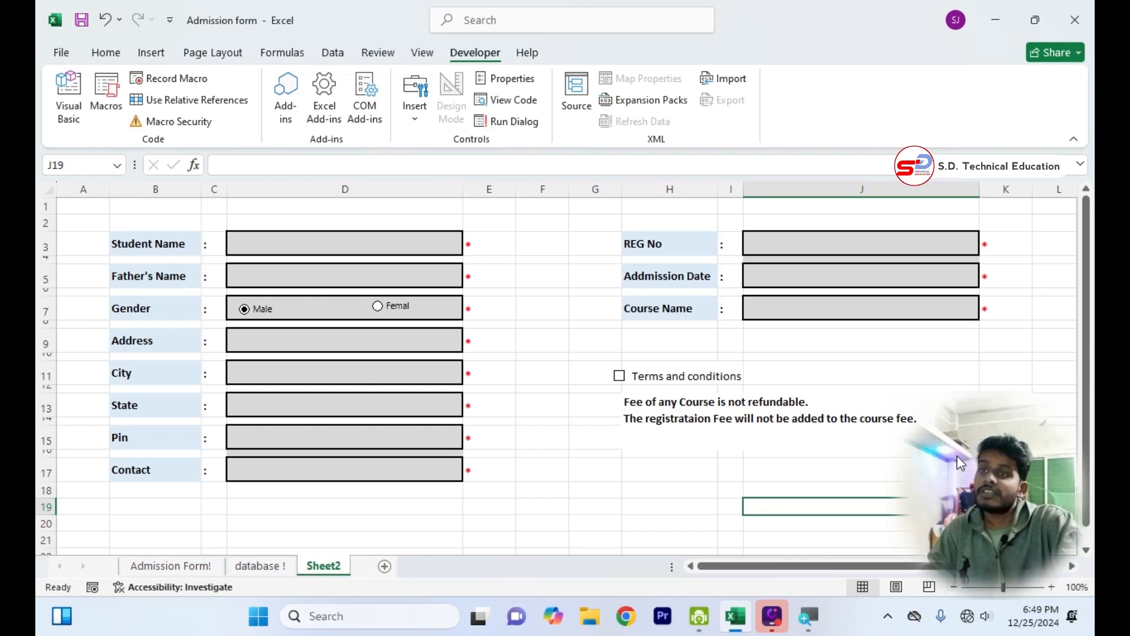
Test the controls by ticking the Terms and conditions check box and switching the gender to Femal and back to Male.
{"action": "left_click", "coordinate": [619, 380]}
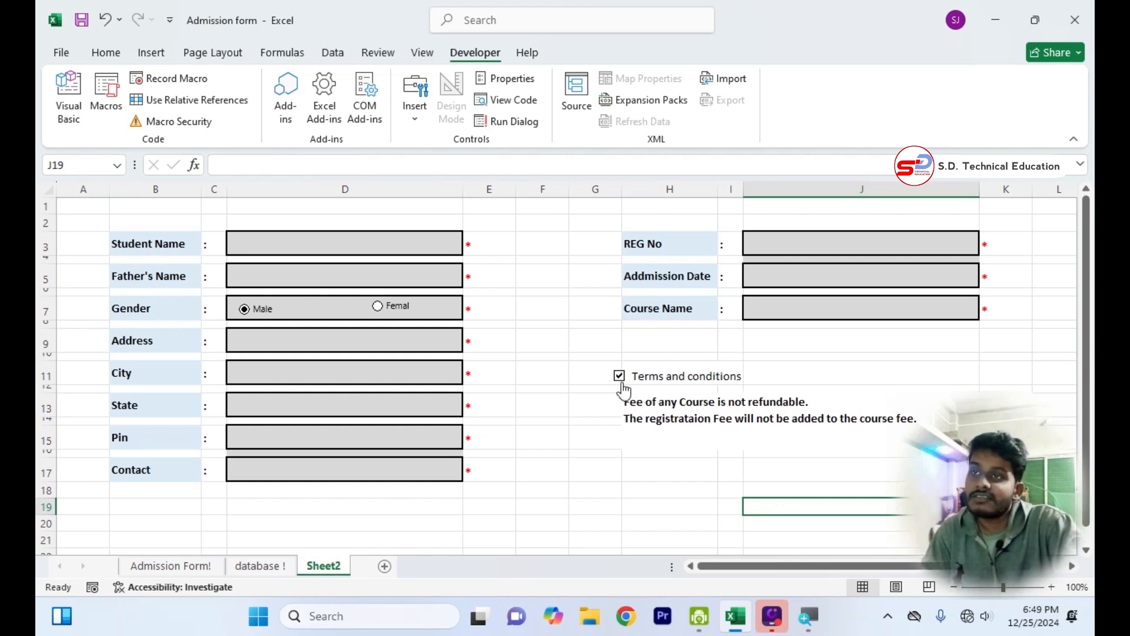
{"action": "left_click", "coordinate": [378, 307]}
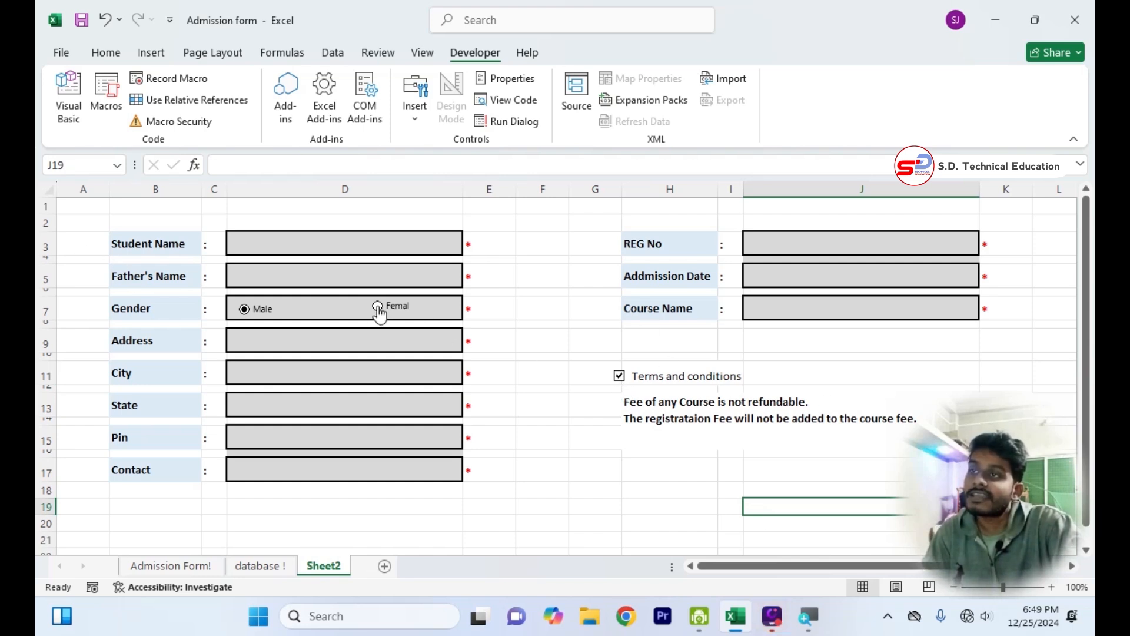
{"action": "left_click", "coordinate": [244, 310]}
{"action": "left_click", "coordinate": [679, 505]}
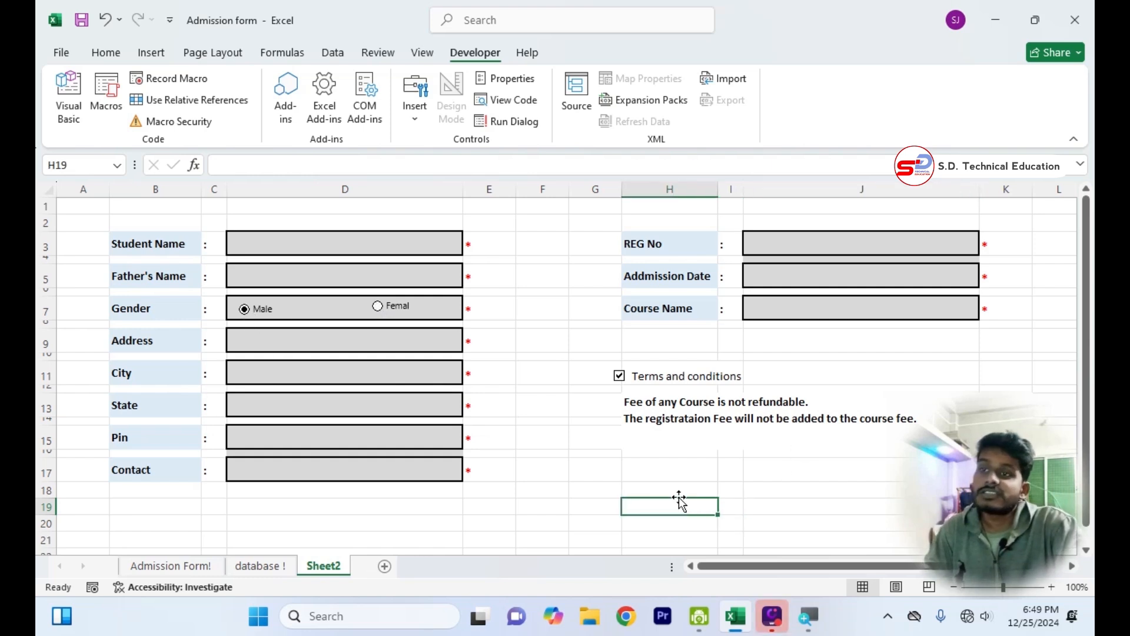
{"action": "left_click", "coordinate": [630, 468]}
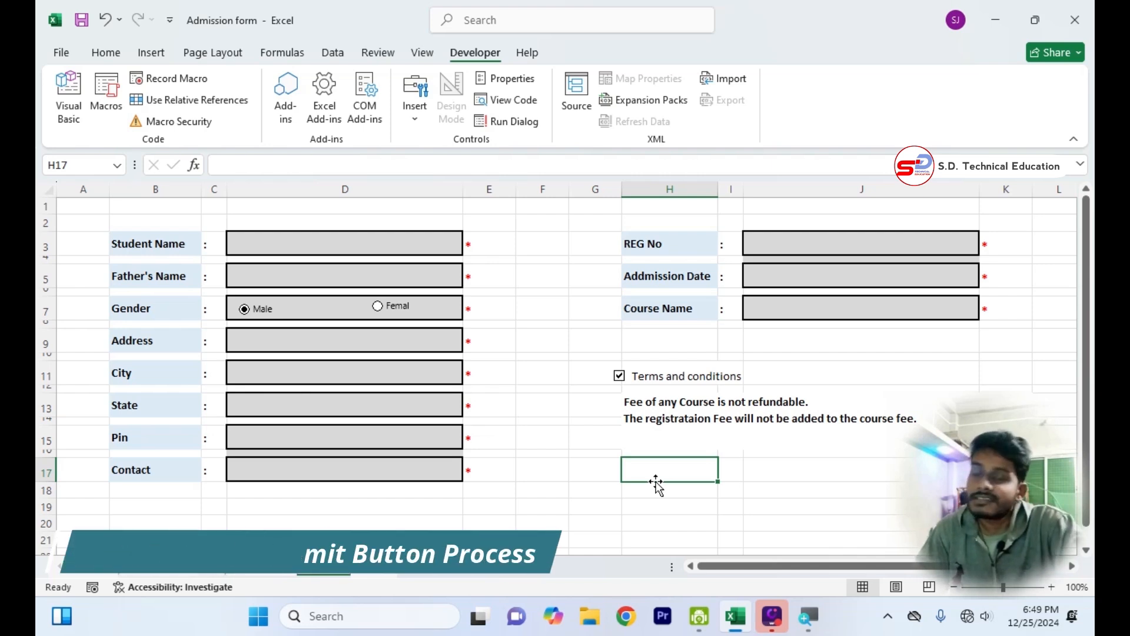
Link the Male option button to cell $L$9 in its control format settings.
{"action": "right_click", "coordinate": [264, 312]}
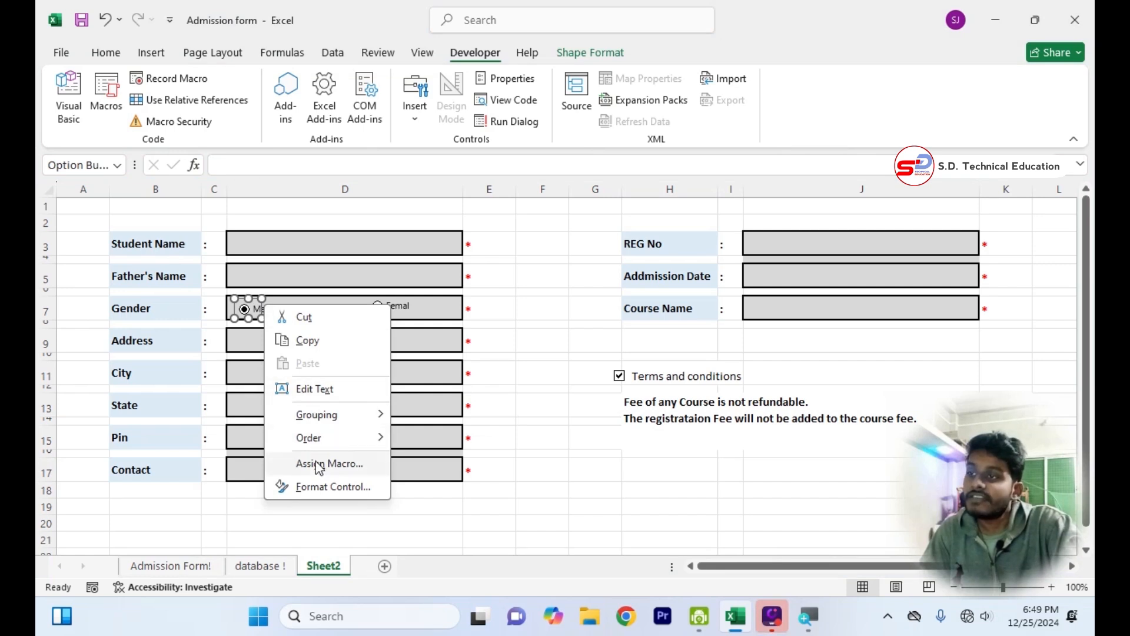
{"action": "left_click", "coordinate": [318, 489]}
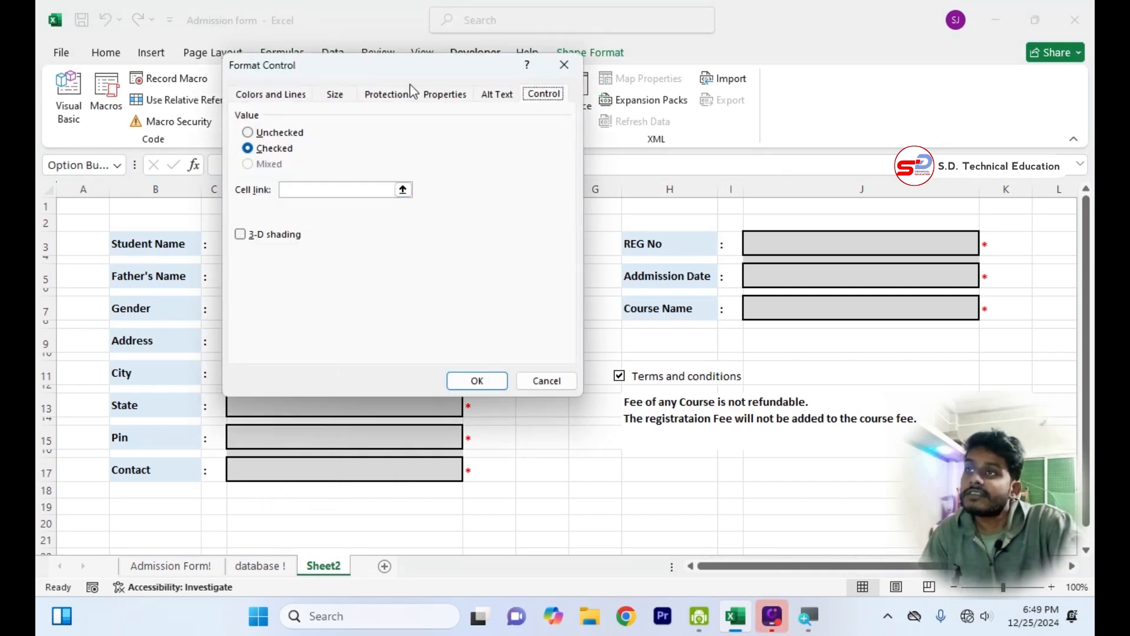
{"action": "left_click_drag", "start_coordinate": [409, 84], "coordinate": [430, 227]}
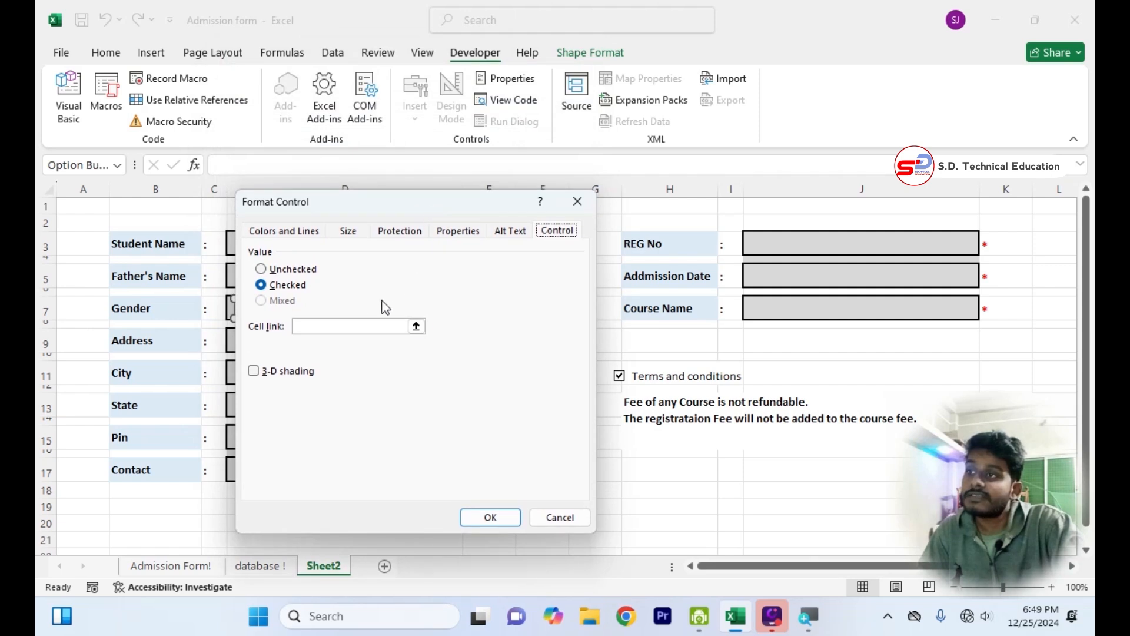
{"action": "left_click", "coordinate": [346, 327]}
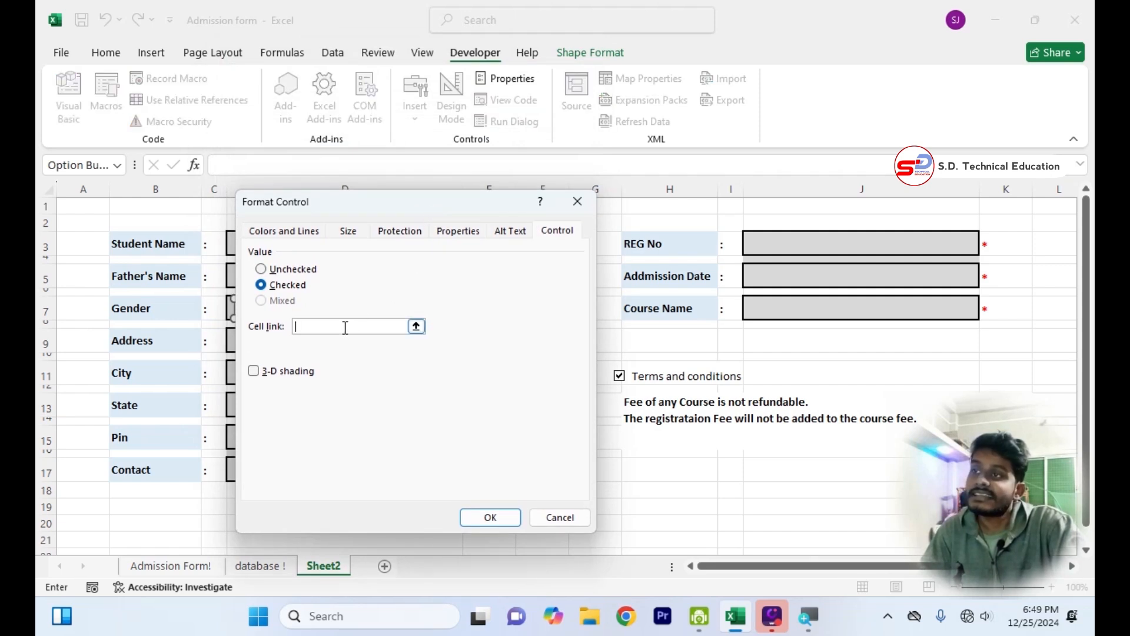
{"action": "left_click", "coordinate": [1052, 343]}
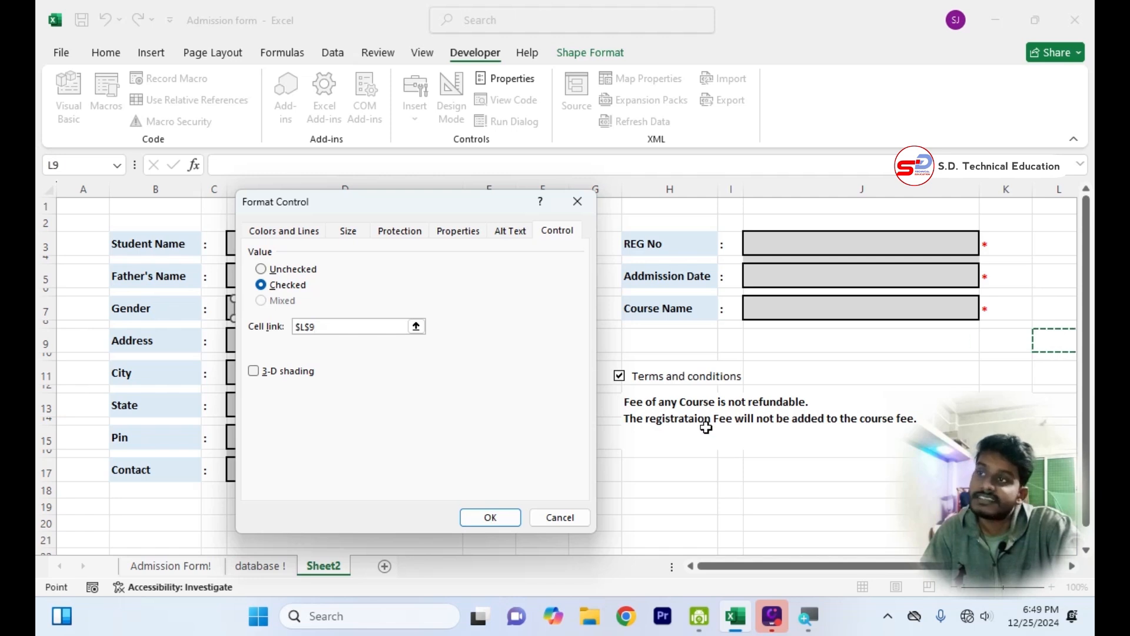
{"action": "left_click", "coordinate": [490, 517]}
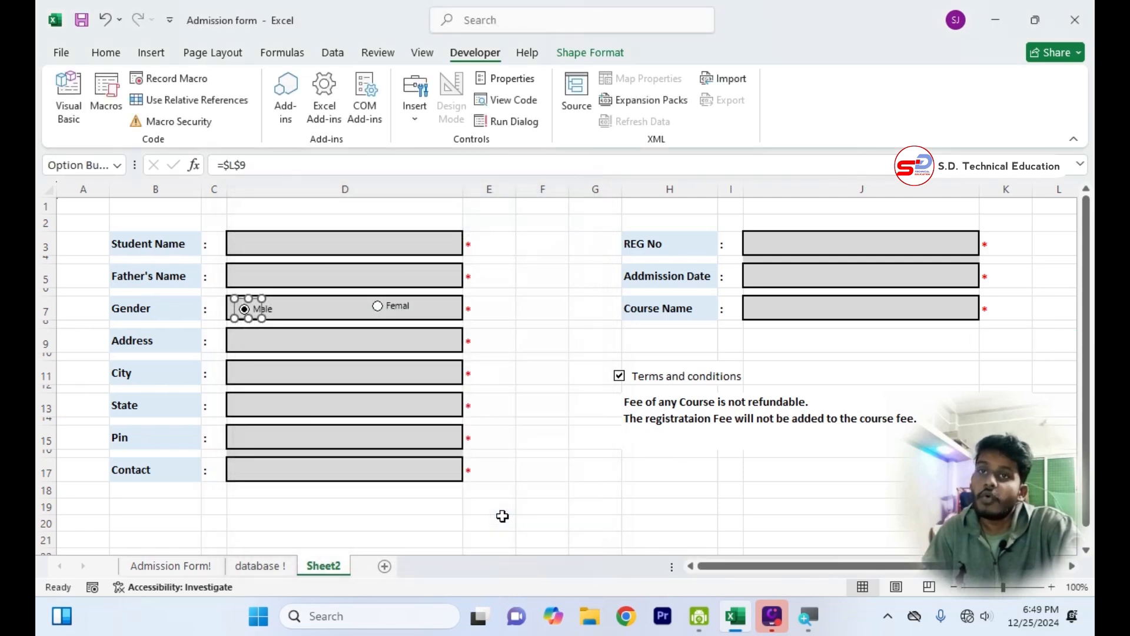
Select the Femal gender option to test the linked cell L9.
{"action": "left_click_drag", "start_coordinate": [714, 568], "coordinate": [745, 567]}
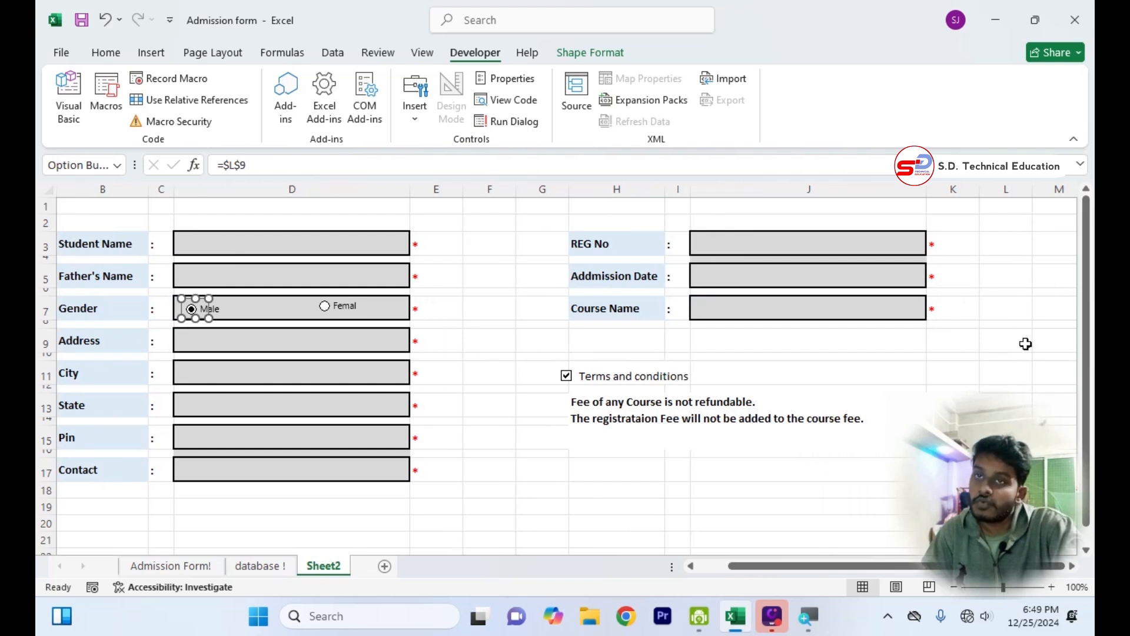
{"action": "left_click", "coordinate": [324, 307]}
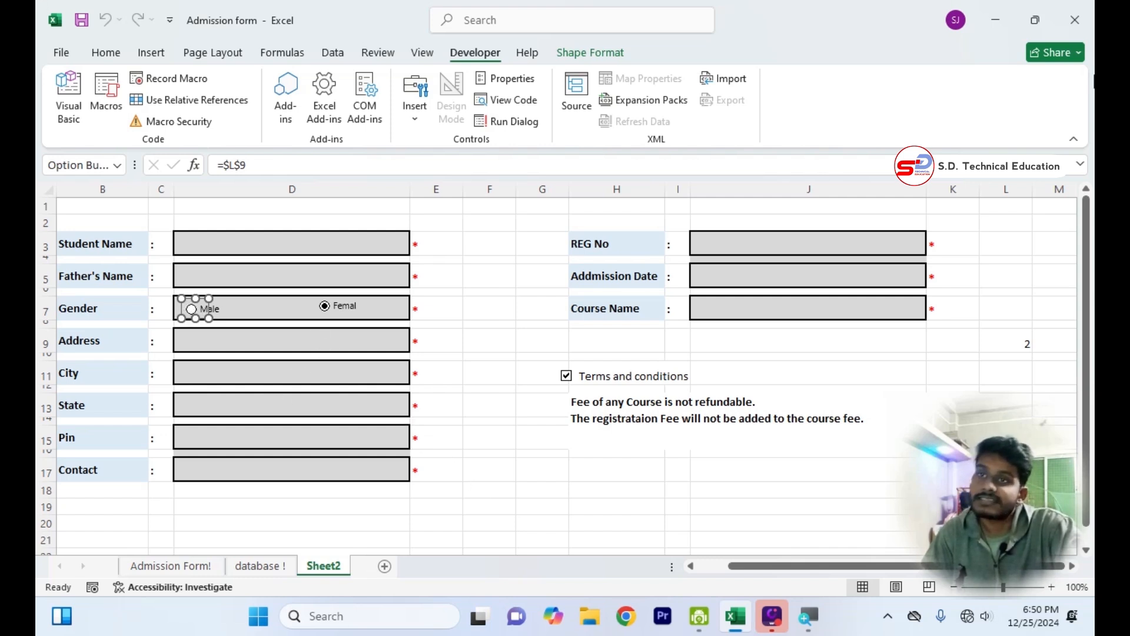
{"action": "left_click", "coordinate": [677, 489]}
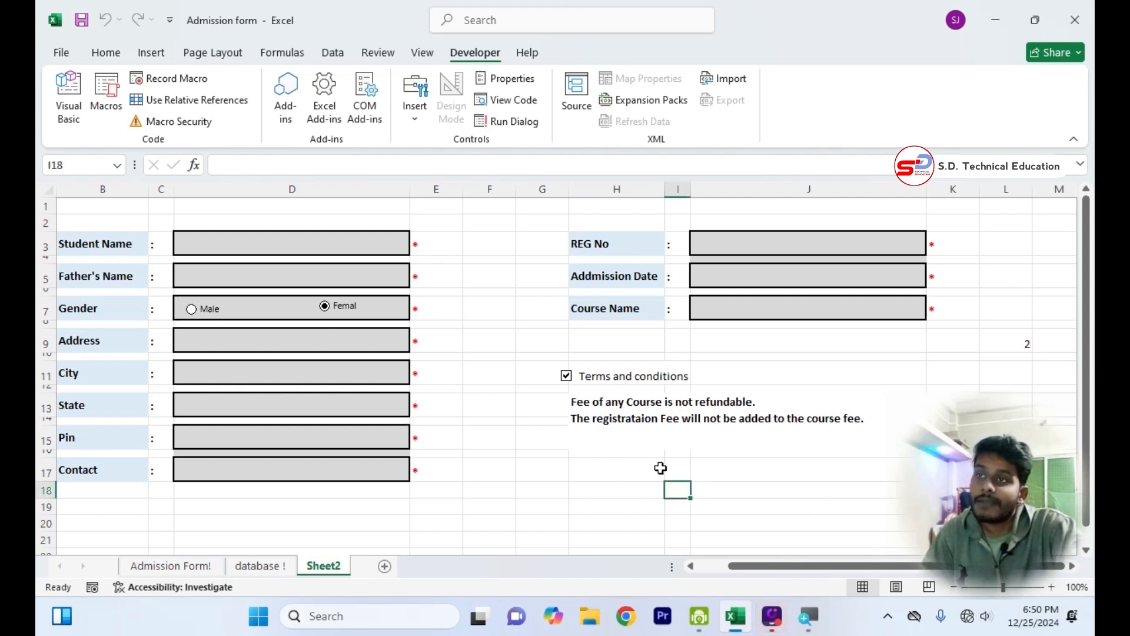
Link the Terms and conditions check box to cell $L$7, then tick it to test the link.
{"action": "right_click", "coordinate": [566, 378]}
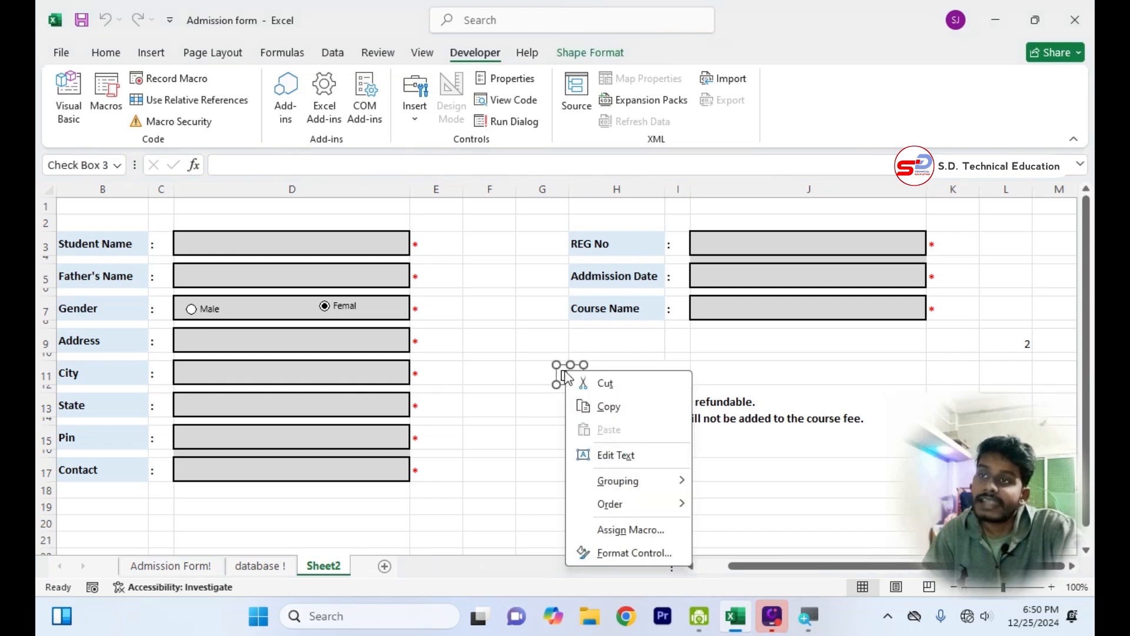
{"action": "left_click", "coordinate": [625, 553]}
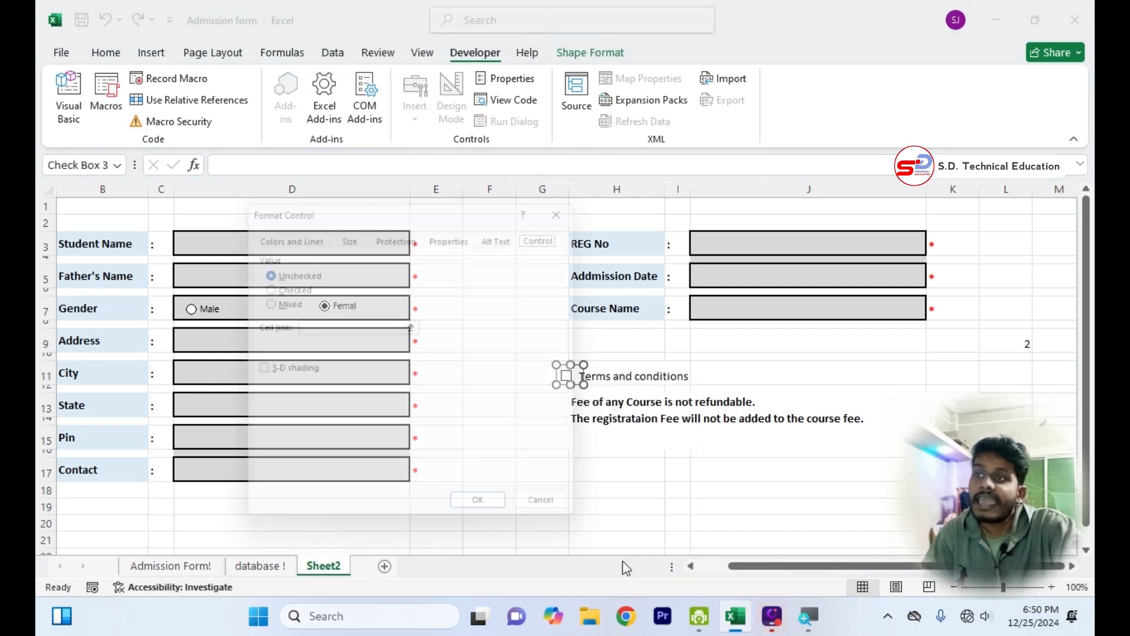
{"action": "left_click", "coordinate": [311, 326]}
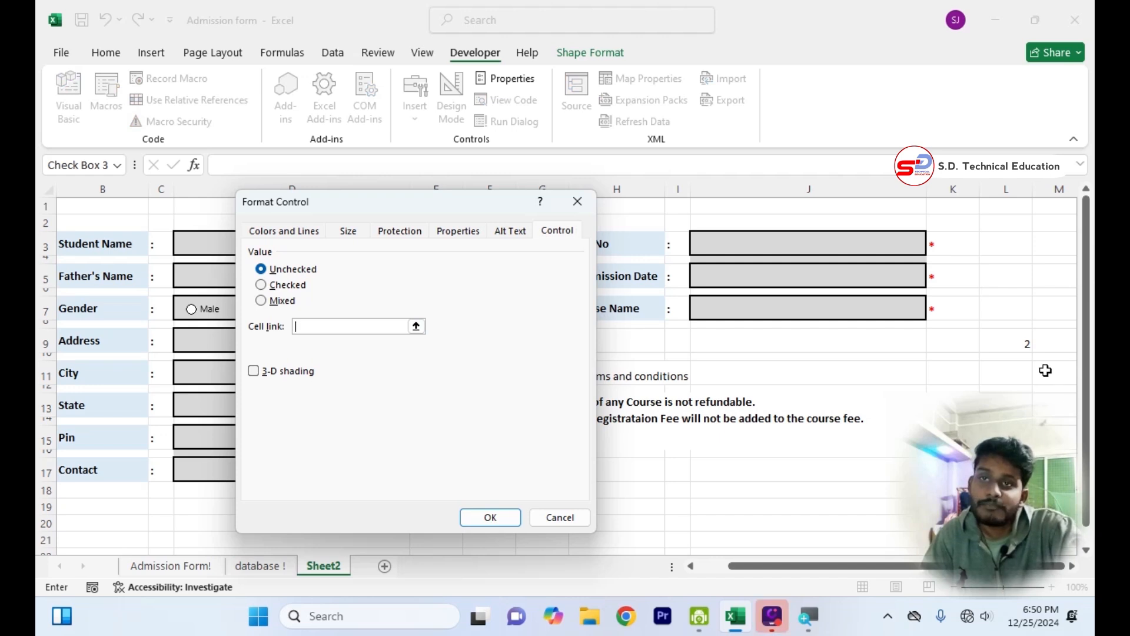
{"action": "left_click", "coordinate": [1028, 313]}
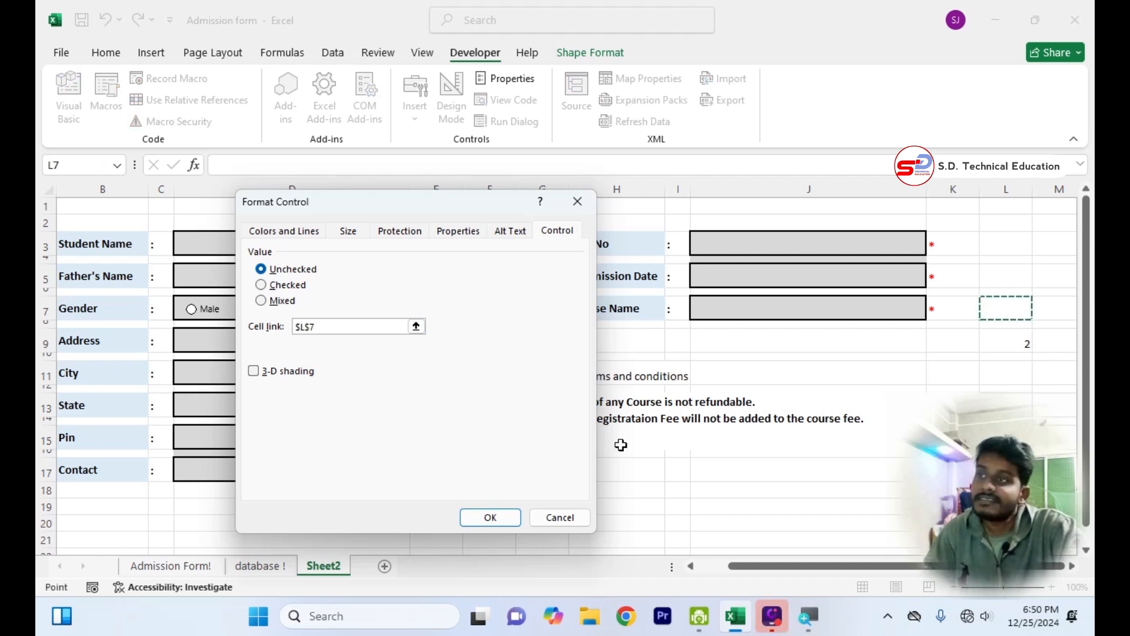
{"action": "left_click", "coordinate": [491, 512]}
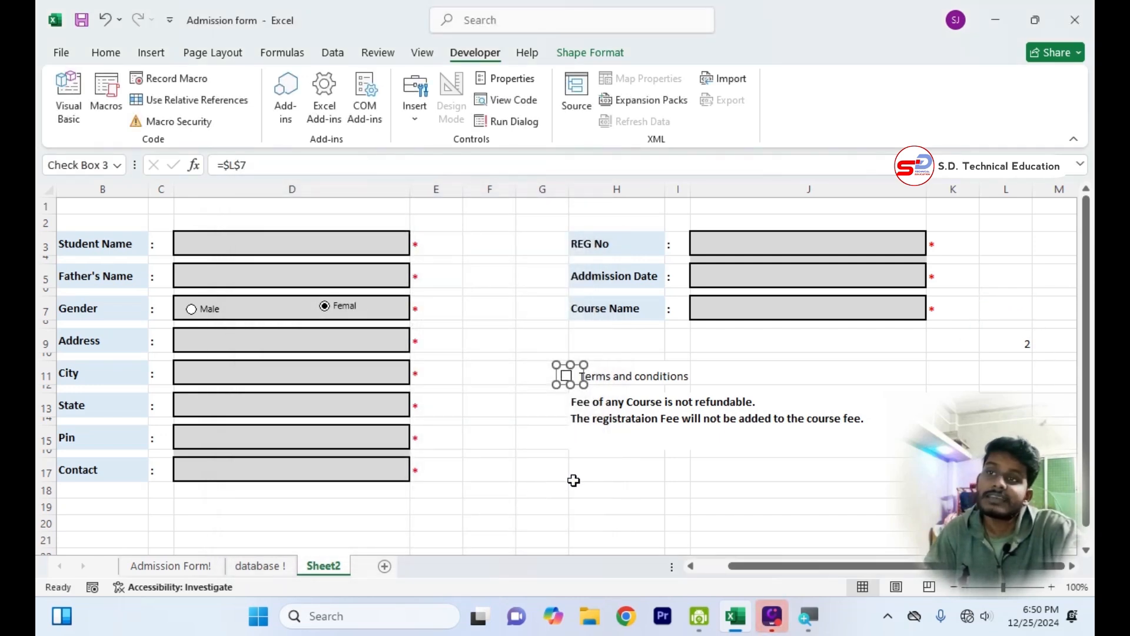
{"action": "left_click", "coordinate": [744, 509]}
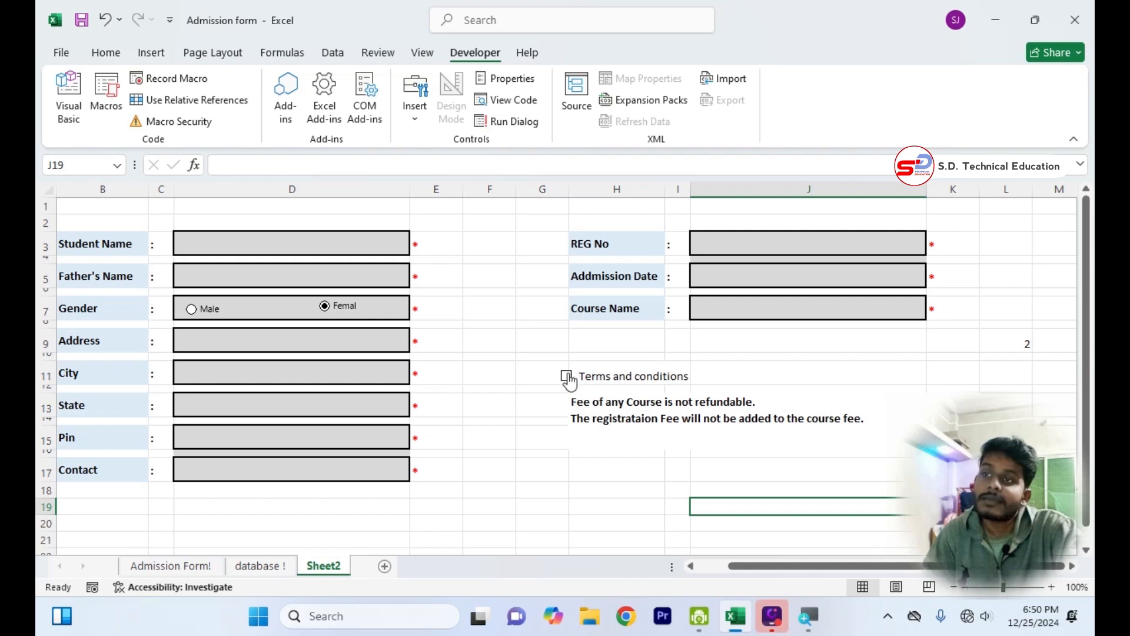
{"action": "left_click", "coordinate": [567, 378]}
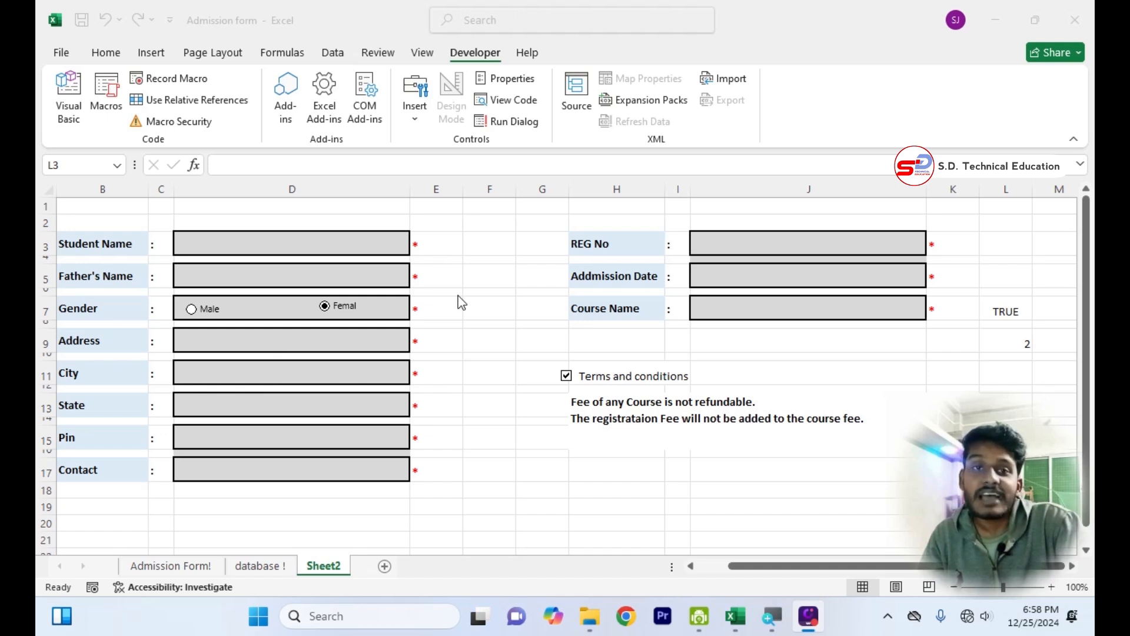
{"action": "left_click", "coordinate": [362, 247]}
{"action": "left_click", "coordinate": [362, 247]}
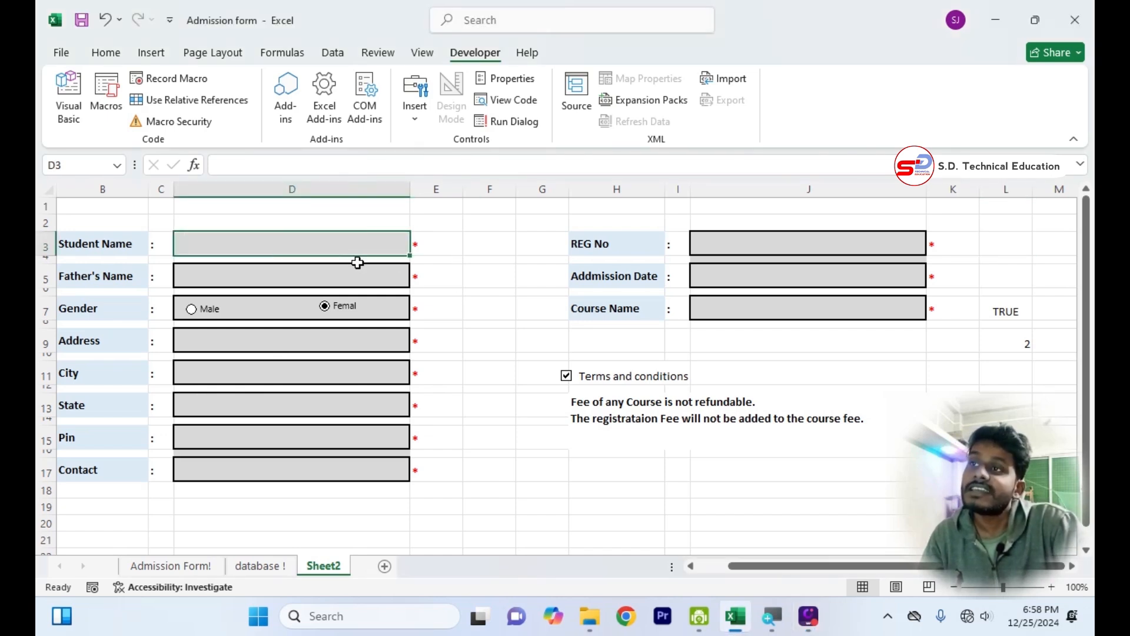
{"action": "left_click", "coordinate": [353, 288]}
{"action": "left_click", "coordinate": [353, 280]}
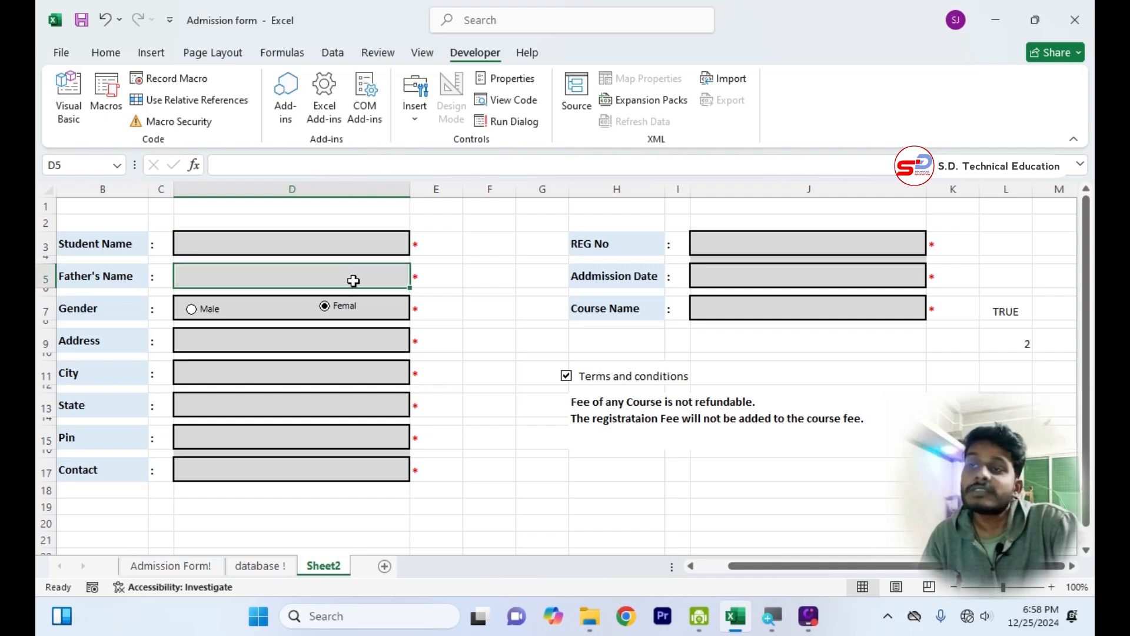
Start a COUNTA formula in cell L5 with the Student Name, Father's Name and Address boxes D3, D5 and D9.
{"action": "left_click", "coordinate": [1012, 281]}
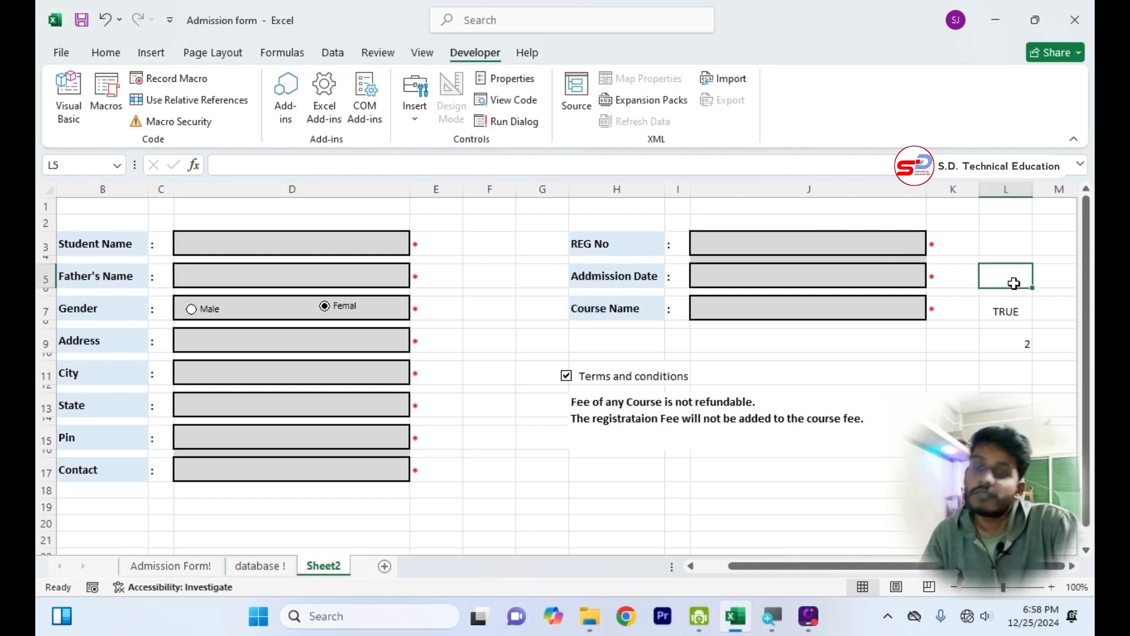
{"action": "type", "text": "=counta"}
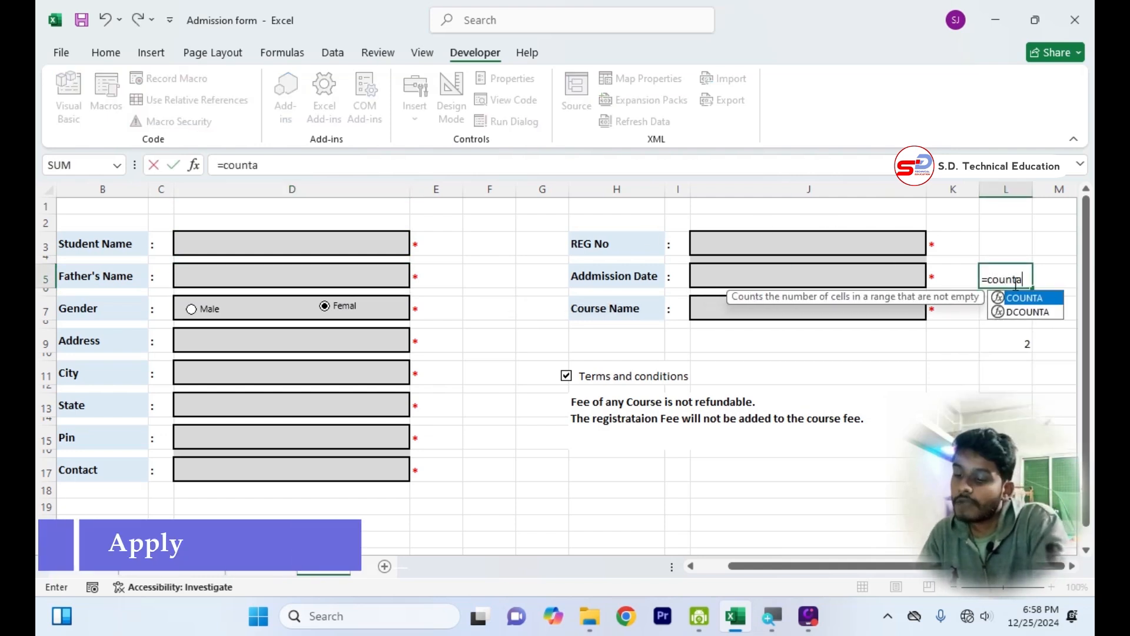
{"action": "key", "text": "Tab"}
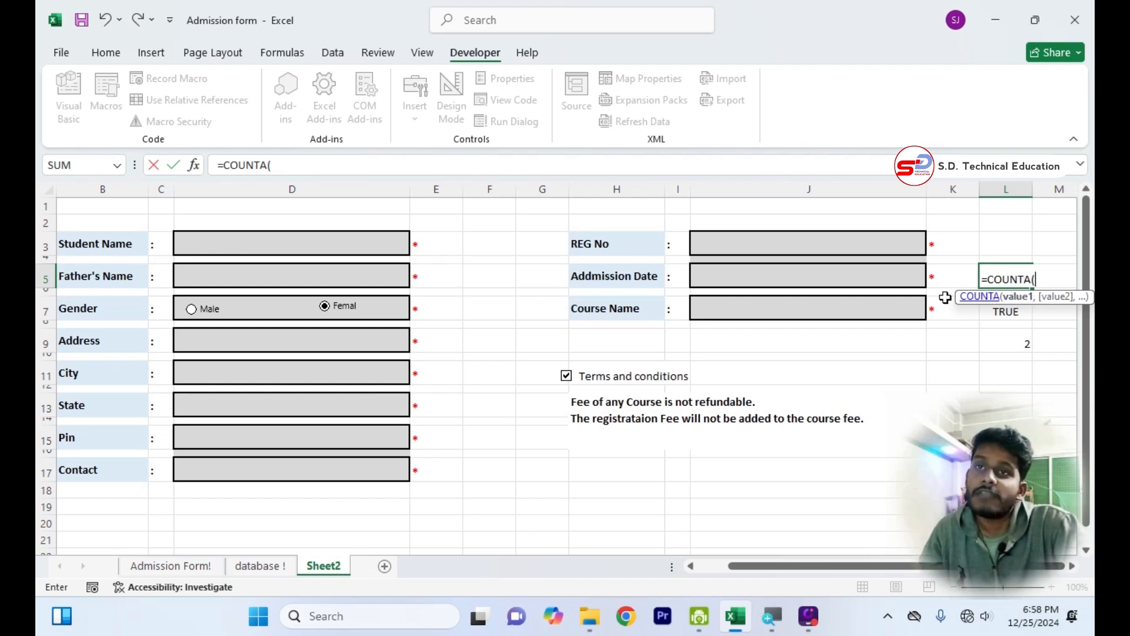
{"action": "left_click", "coordinate": [317, 246]}
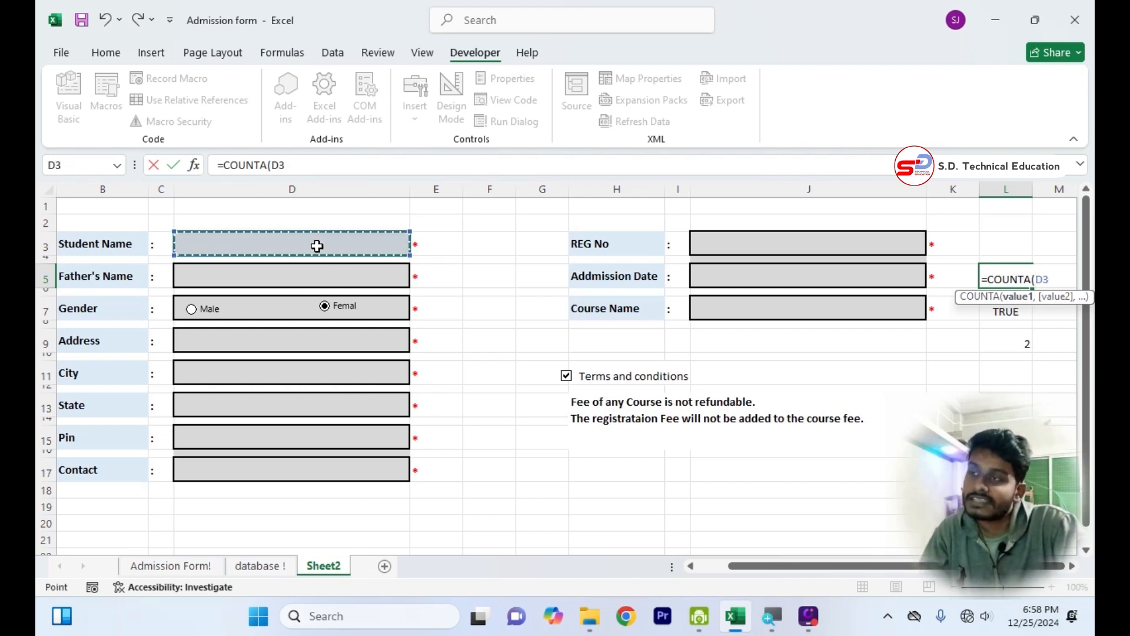
{"action": "type", "text": ","}
{"action": "left_click", "coordinate": [327, 275]}
{"action": "type", "text": ","}
{"action": "left_click", "coordinate": [325, 335]}
{"action": "type", "text": ","}
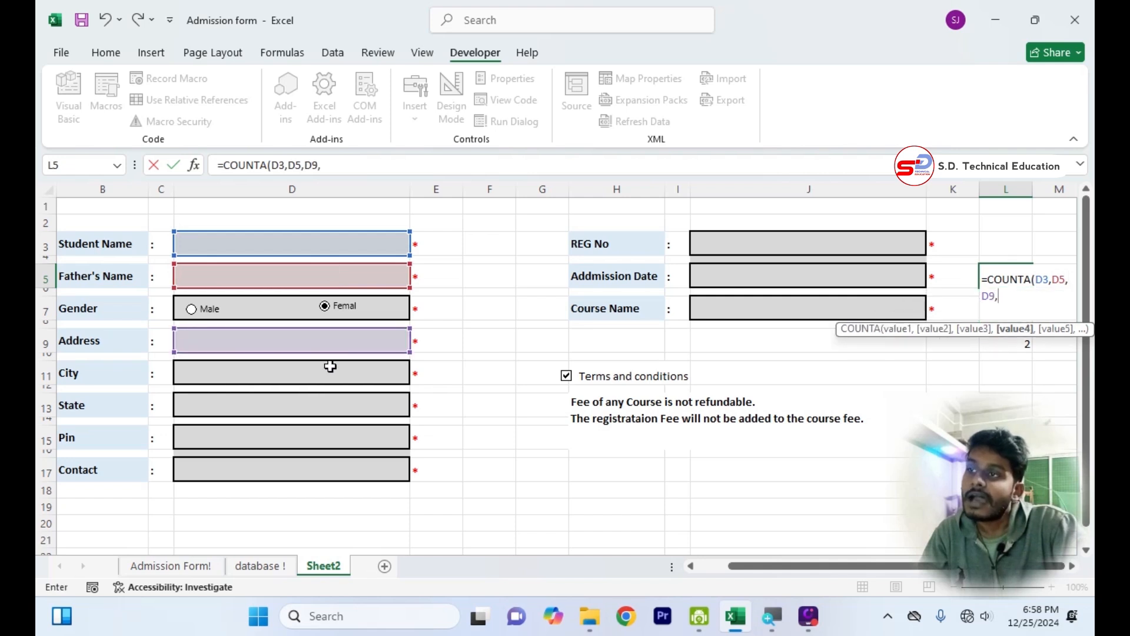
Add the City, State, Pin and Contact boxes D11, D13, D15 and D17 to the COUNTA formula.
{"action": "left_click", "coordinate": [328, 372]}
{"action": "type", "text": ","}
{"action": "left_click", "coordinate": [334, 415]}
{"action": "type", "text": ","}
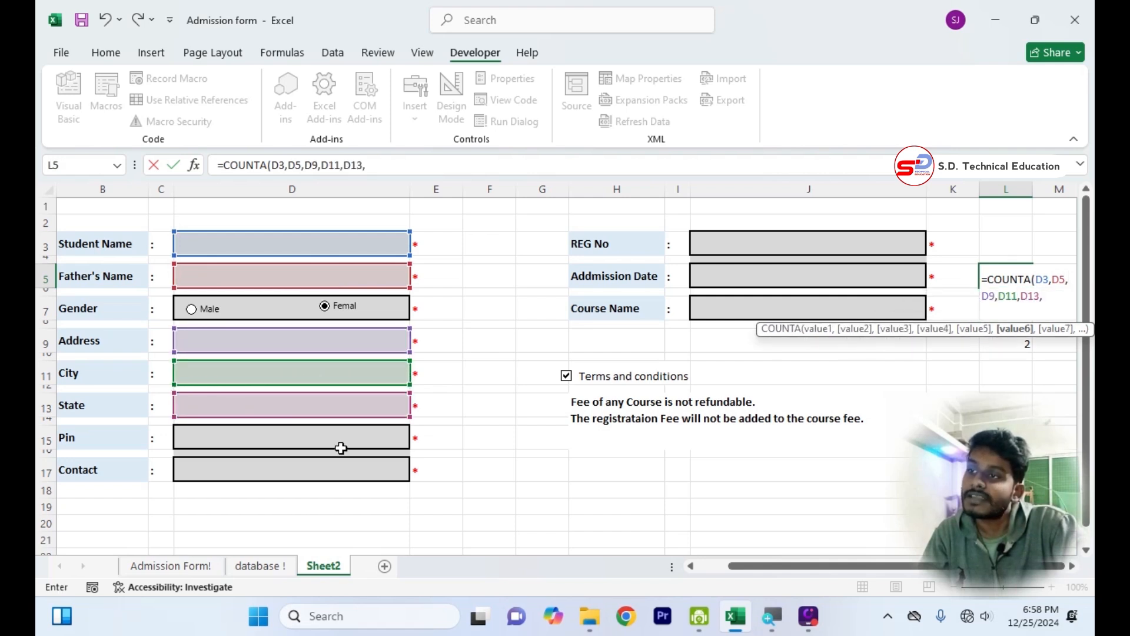
{"action": "left_click", "coordinate": [341, 446]}
{"action": "type", "text": ","}
{"action": "left_click", "coordinate": [340, 466]}
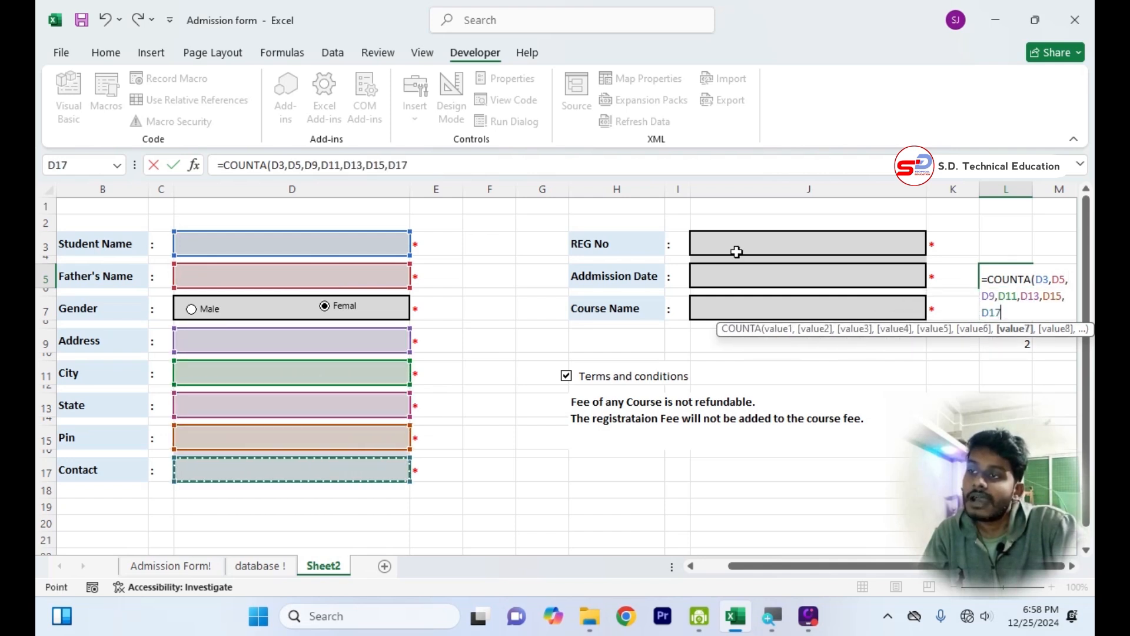
Complete the COUNTA formula in L5 with the REG No, Addmission Date and Course Name boxes J3, J5 and J7.
{"action": "type", "text": ","}
{"action": "left_click", "coordinate": [780, 245]}
{"action": "type", "text": ","}
{"action": "left_click", "coordinate": [775, 275]}
{"action": "type", "text": ","}
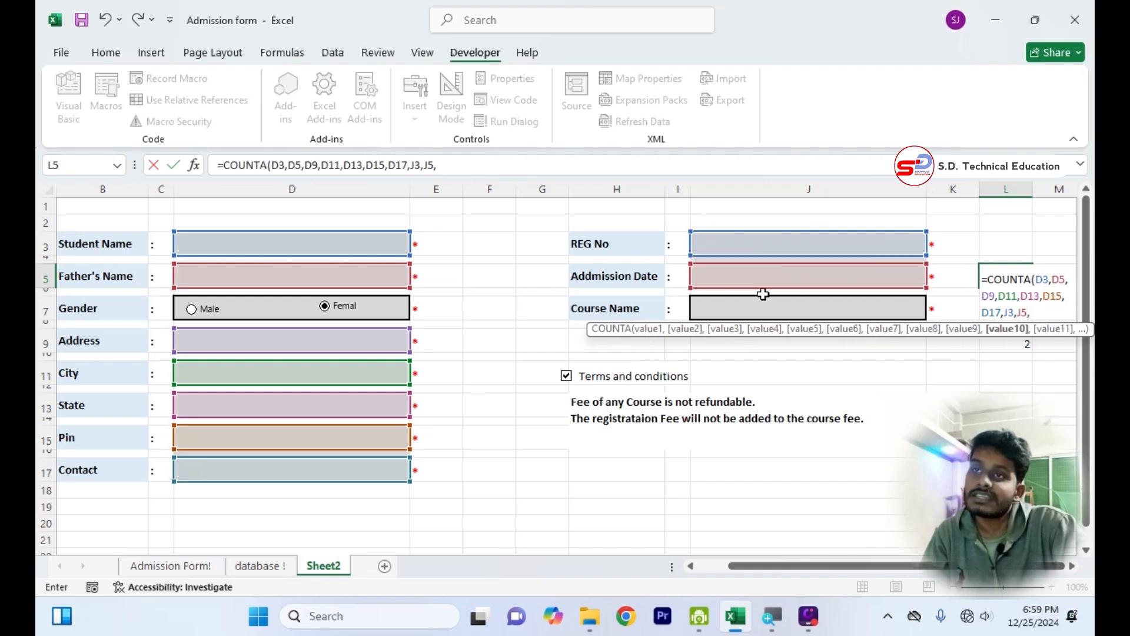
{"action": "left_click", "coordinate": [760, 304]}
{"action": "type", "text": ")"}
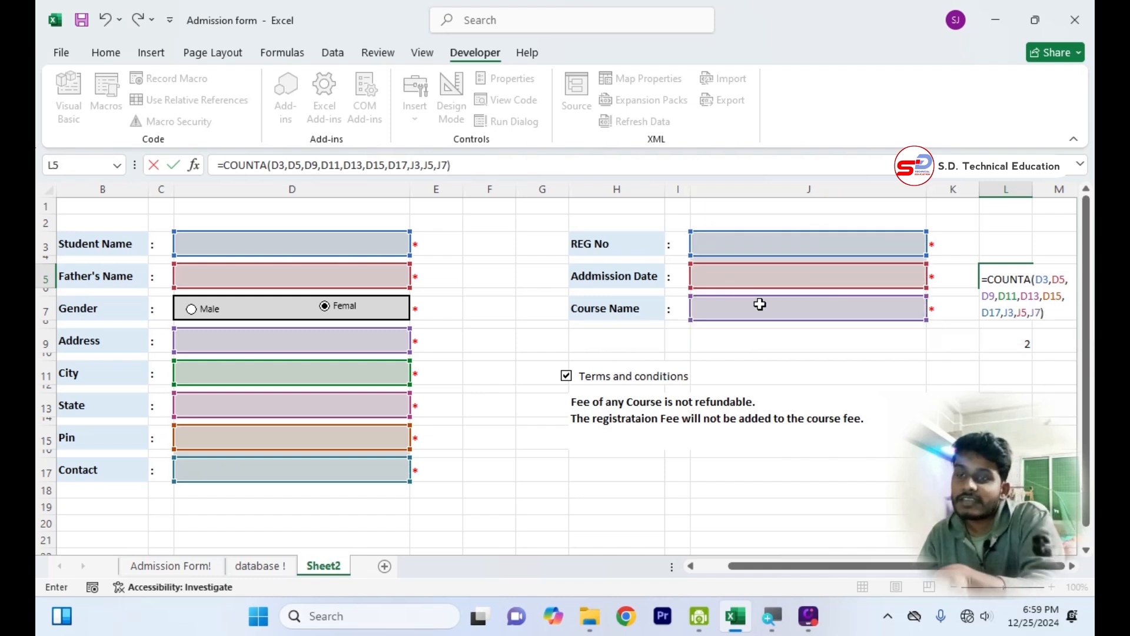
{"action": "key", "text": "Return"}
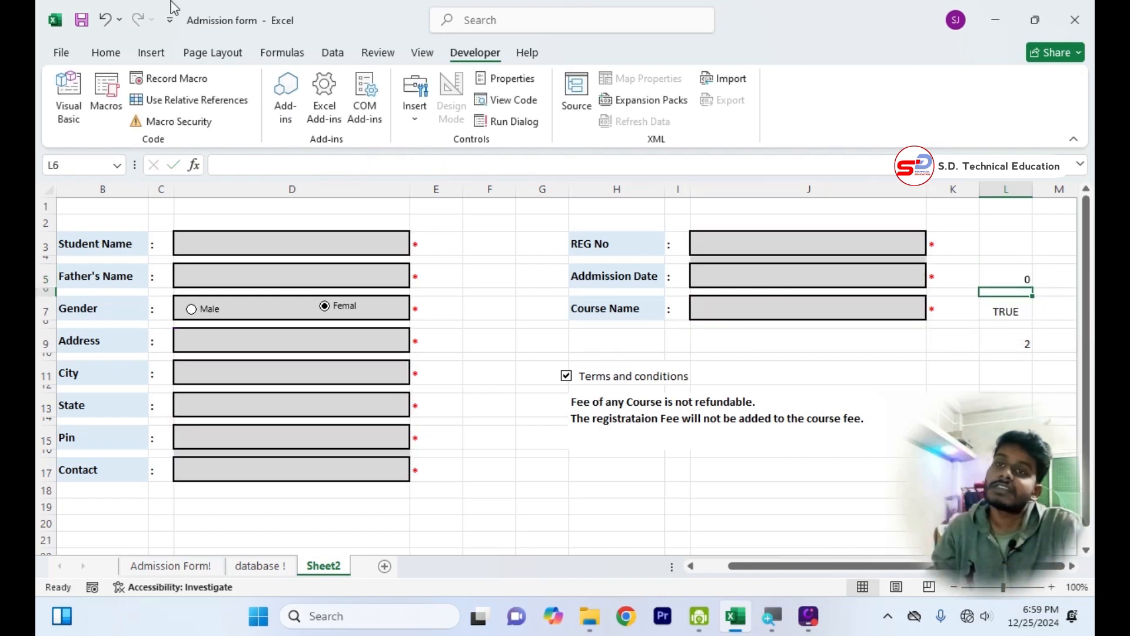
Test the COUNTA formula by entering jhkh as the Student Name and ihuu as the Father's Name.
{"action": "left_click", "coordinate": [345, 245]}
{"action": "type", "text": "jhkh"}
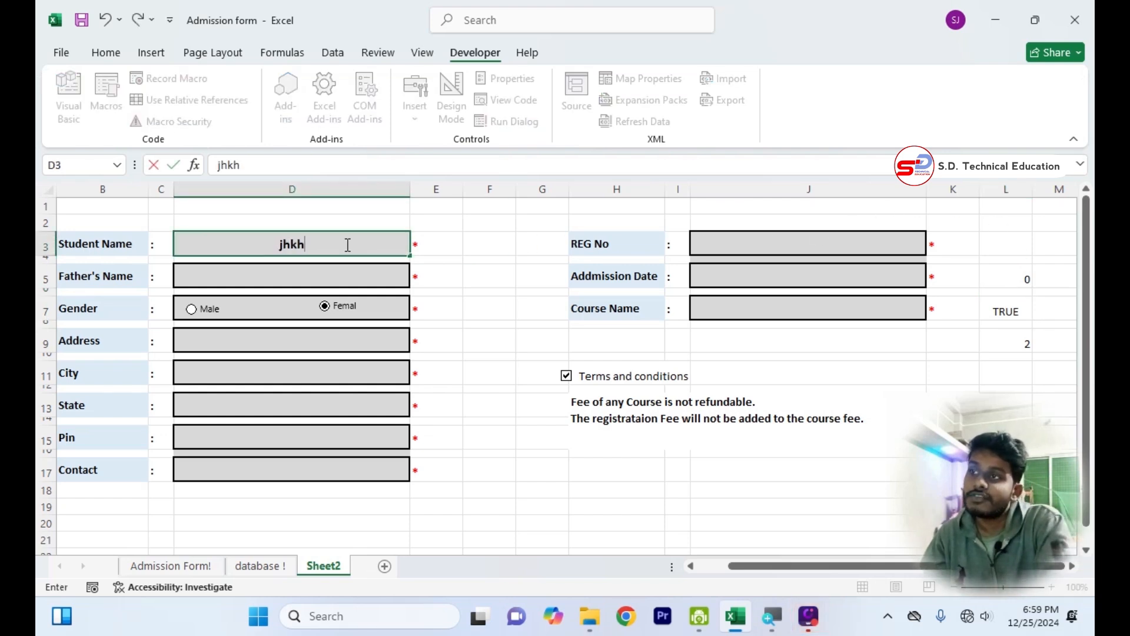
{"action": "key", "text": "Return"}
{"action": "key", "text": "Down"}
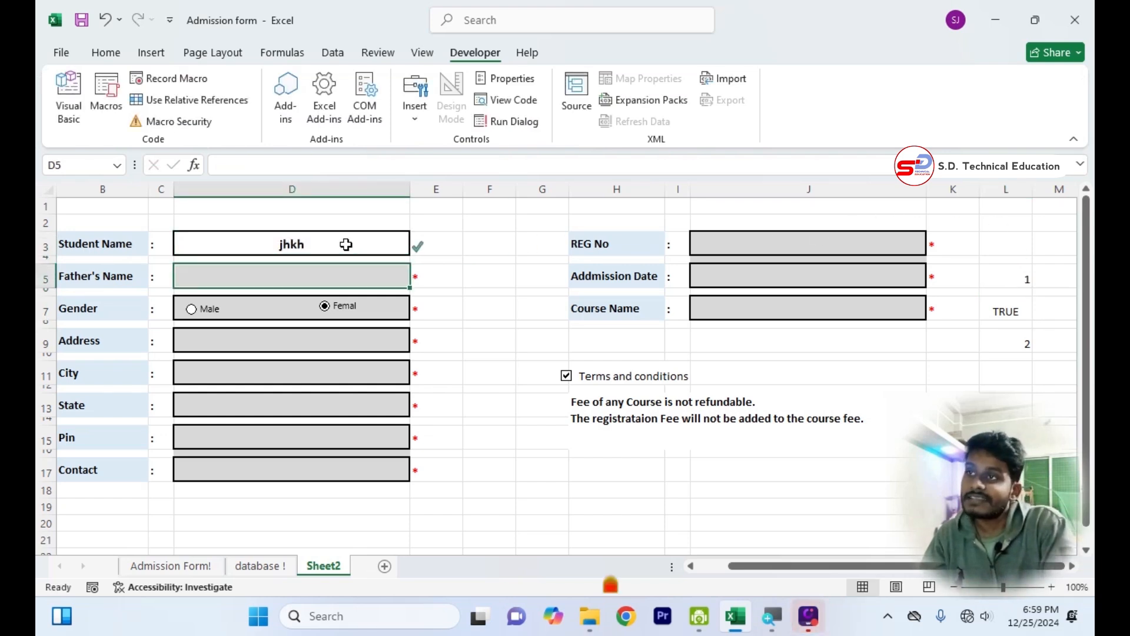
{"action": "type", "text": "ihuu"}
{"action": "key", "text": "Return"}
Clear the test entries from the Student Name and Father's Name boxes.
{"action": "left_click", "coordinate": [346, 244]}
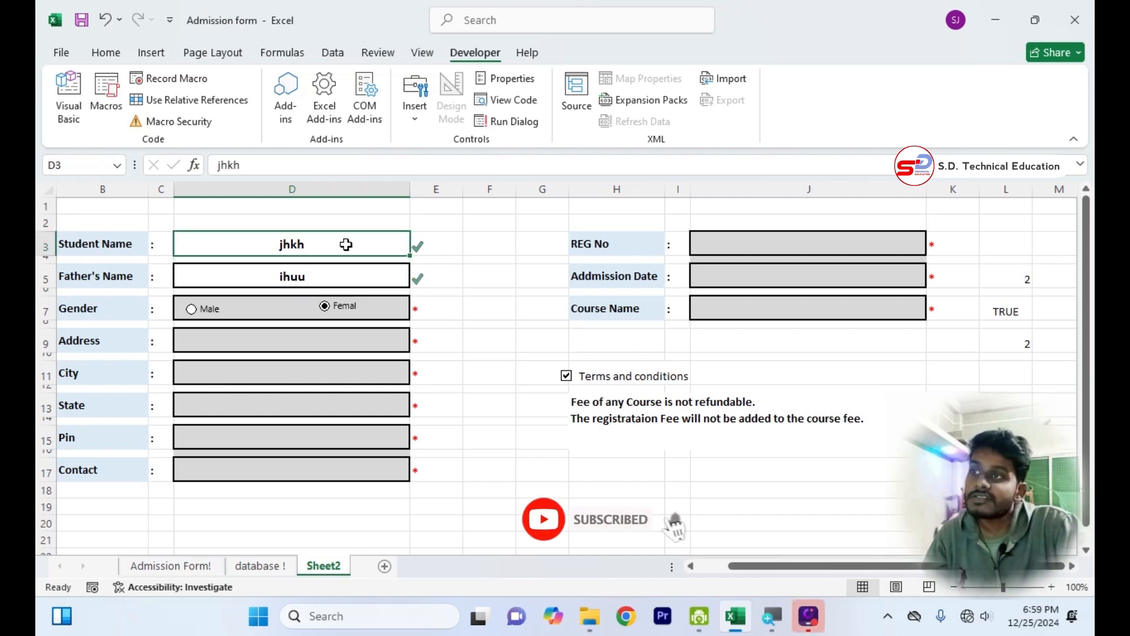
{"action": "key", "text": "BackSpace"}
{"action": "left_click", "coordinate": [330, 279]}
{"action": "key", "text": "BackSpace"}
{"action": "left_click", "coordinate": [489, 437]}
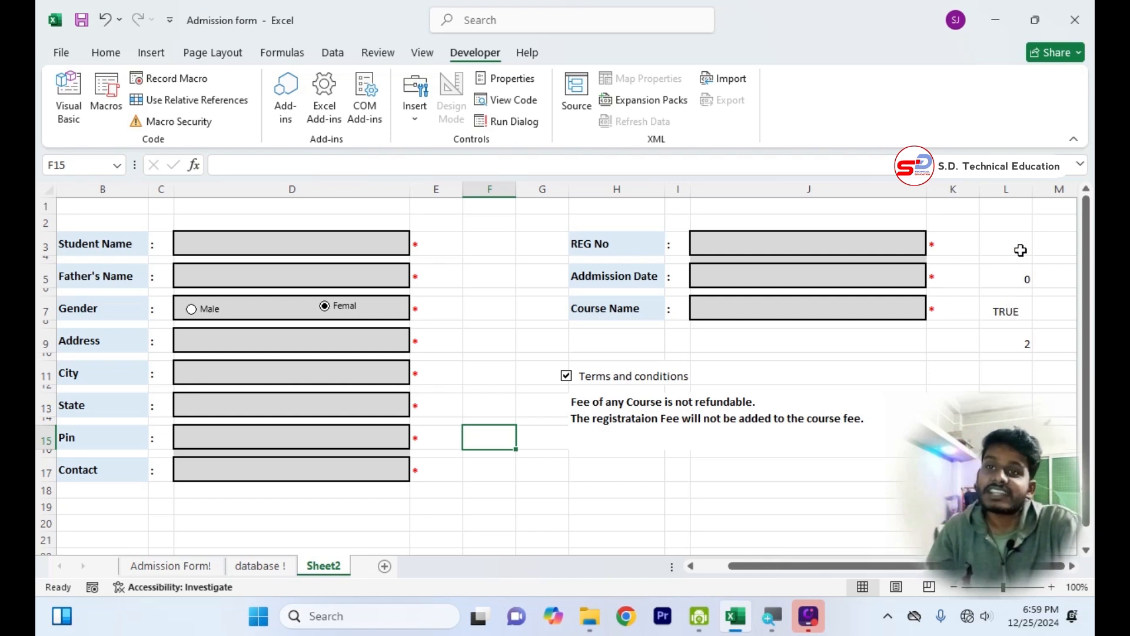
Start an AND formula in cell L11 with the first condition L7=true.
{"action": "left_click", "coordinate": [1012, 373]}
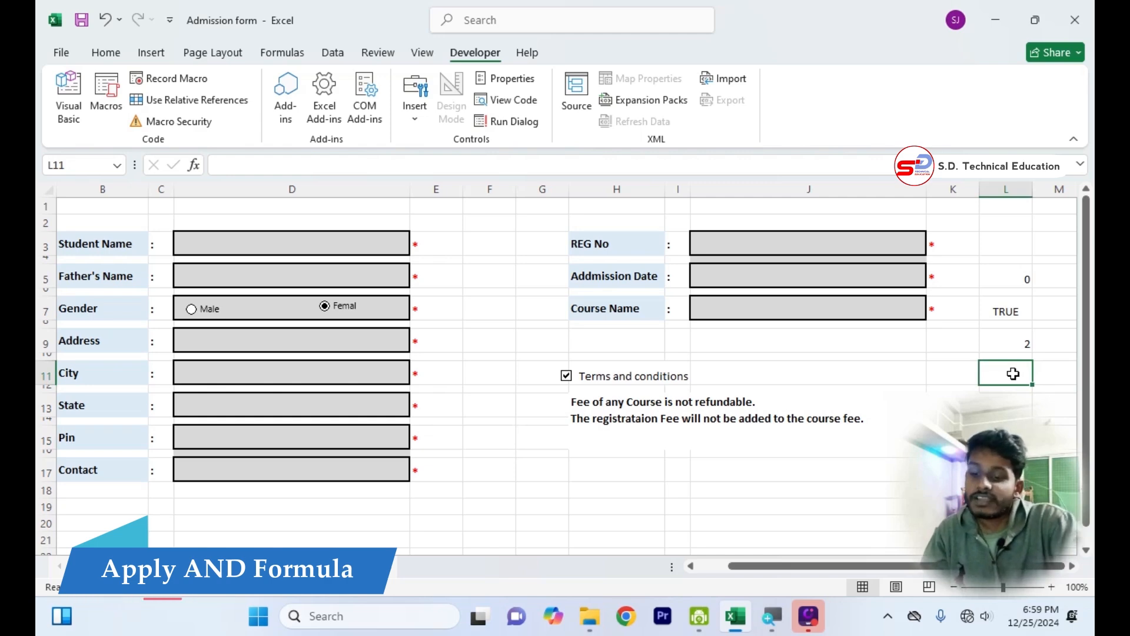
{"action": "type", "text": "="}
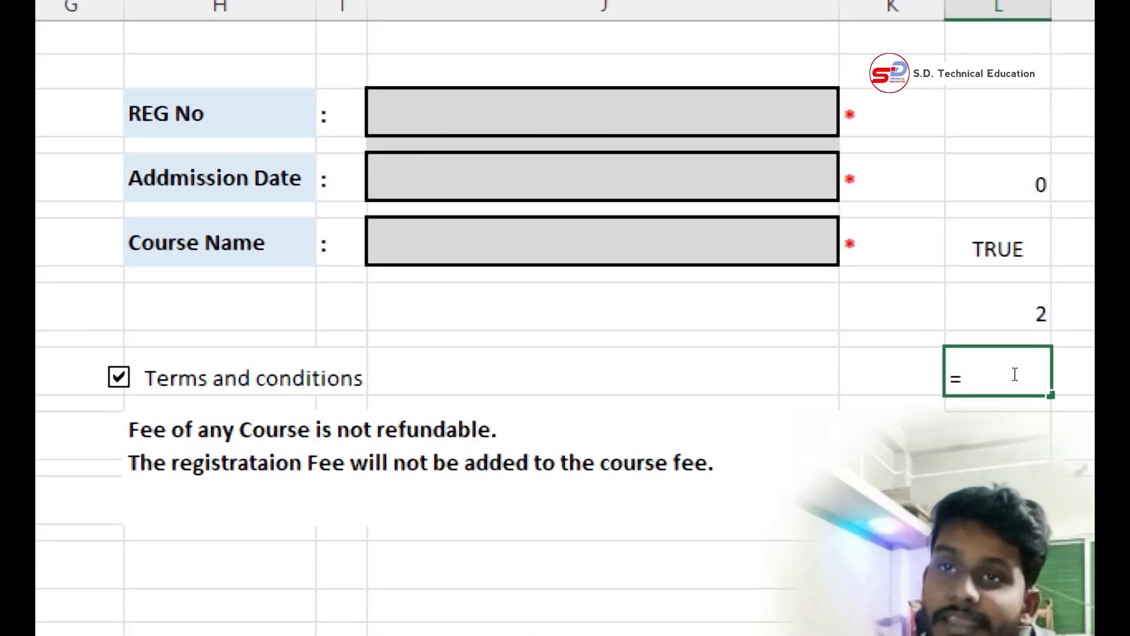
{"action": "type", "text": "and("}
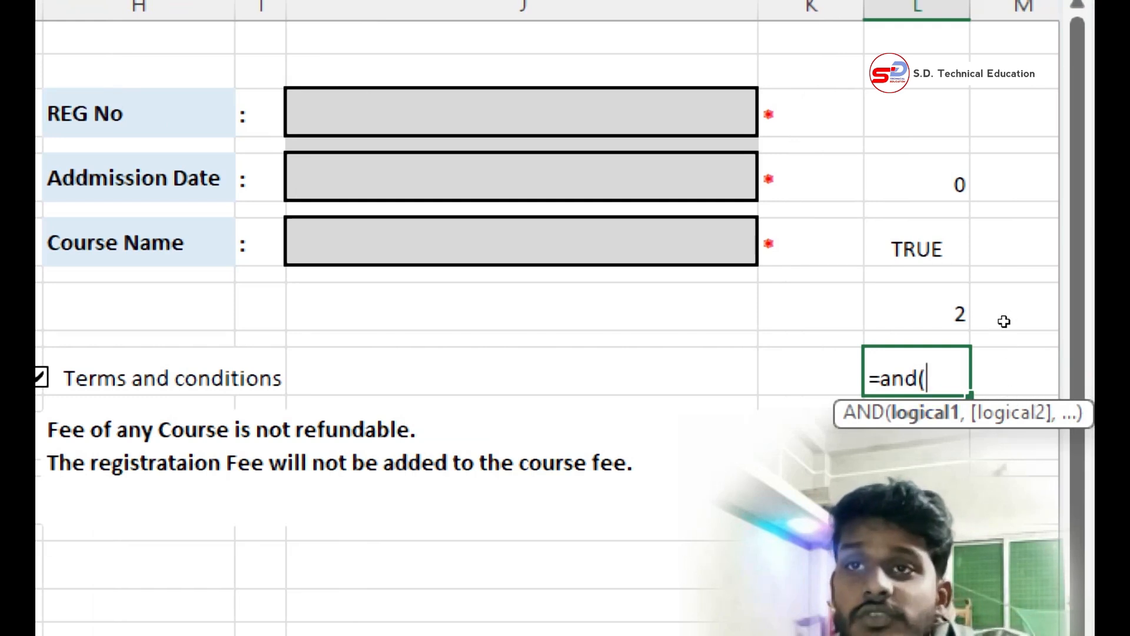
{"action": "key", "text": "Up"}
{"action": "key", "text": "Up"}
{"action": "key", "text": "Up"}
{"action": "key", "text": "Up"}
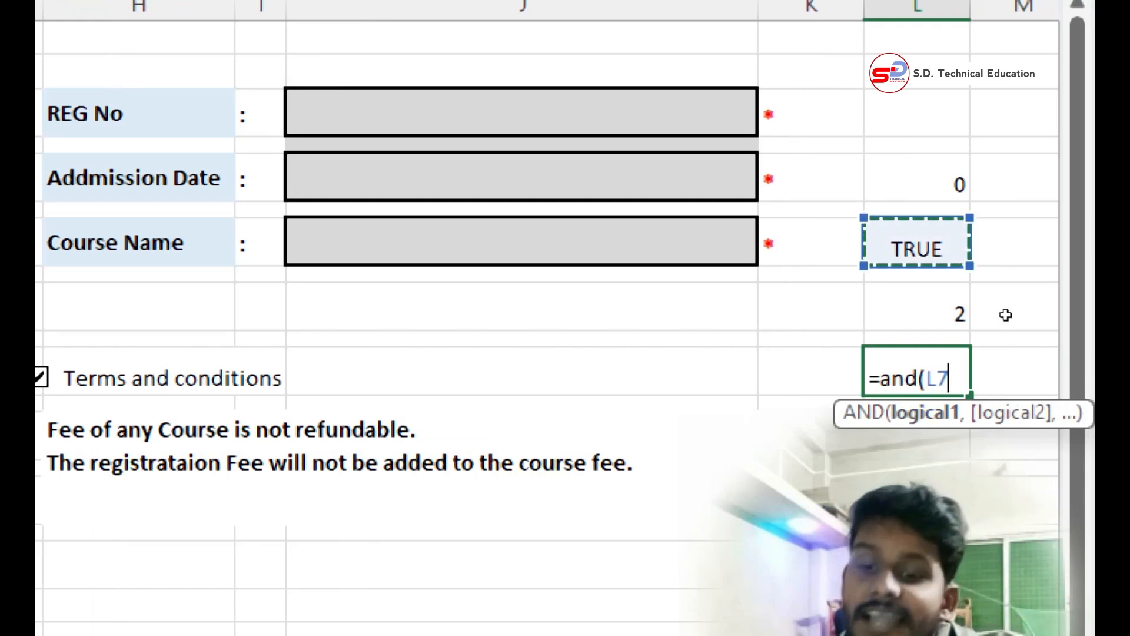
{"action": "type", "text": "=t"}
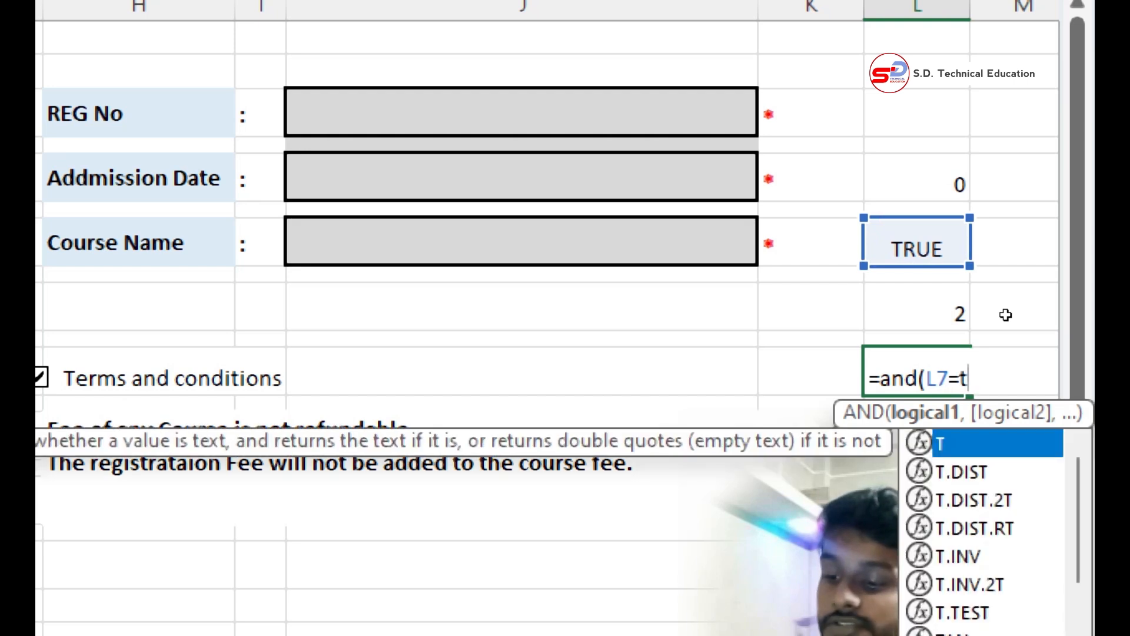
{"action": "type", "text": "rue,"}
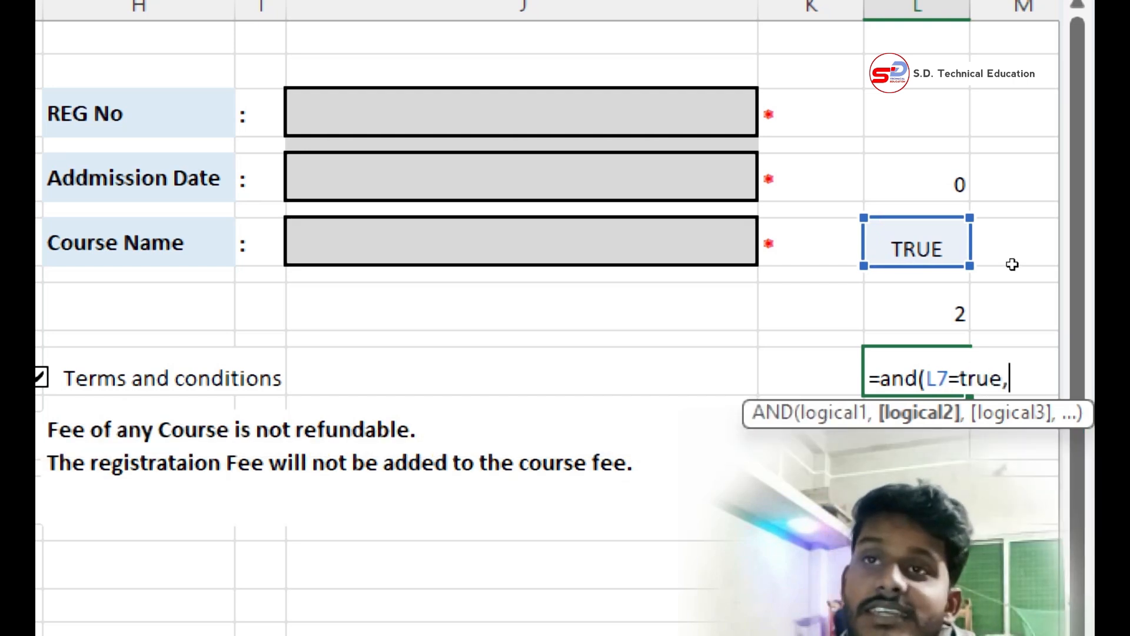
Add L5=10 as the second condition of the AND formula in L11 and close its parenthesis.
{"action": "key", "text": "Up"}
{"action": "key", "text": "Up"}
{"action": "key", "text": "Up"}
{"action": "key", "text": "Up"}
{"action": "key", "text": "Up"}
{"action": "key", "text": "Up"}
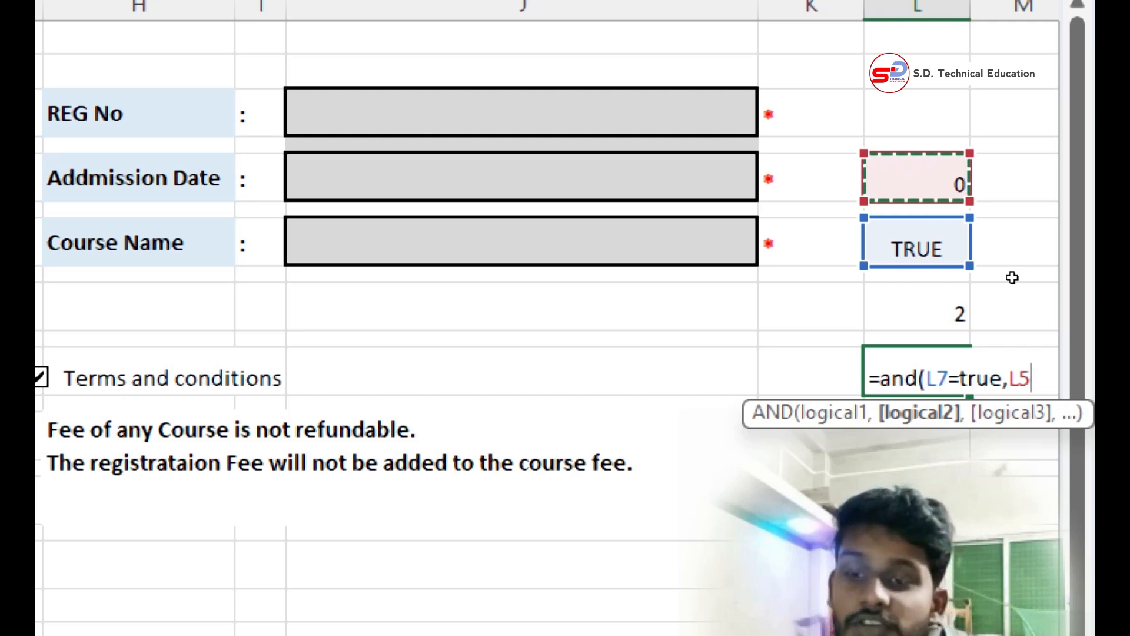
{"action": "type", "text": "=10"}
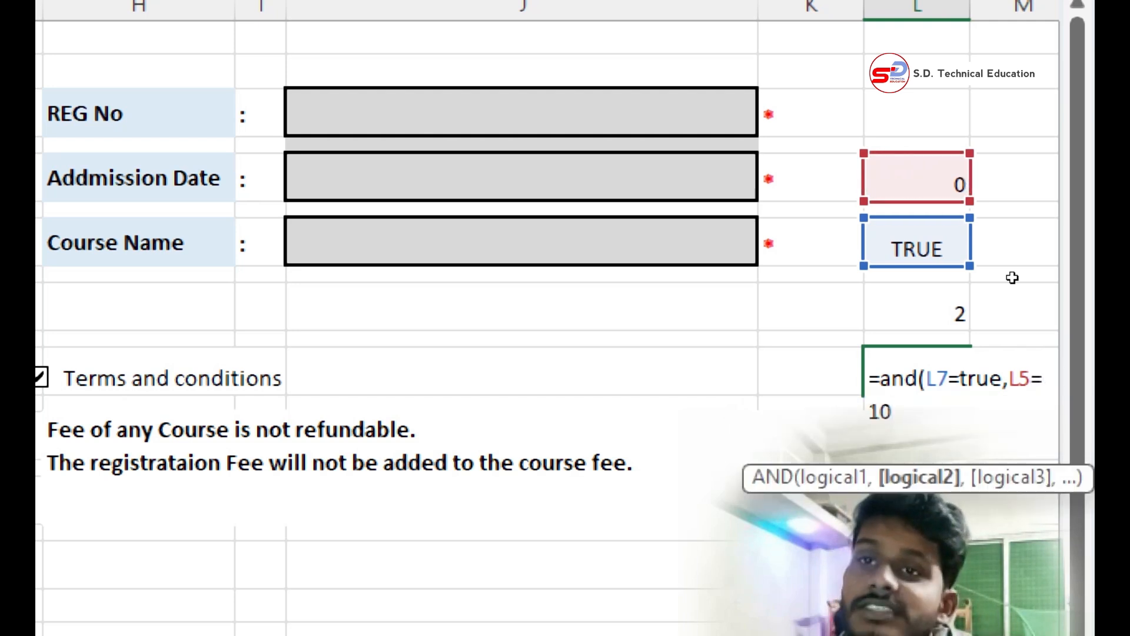
{"action": "type", "text": ")"}
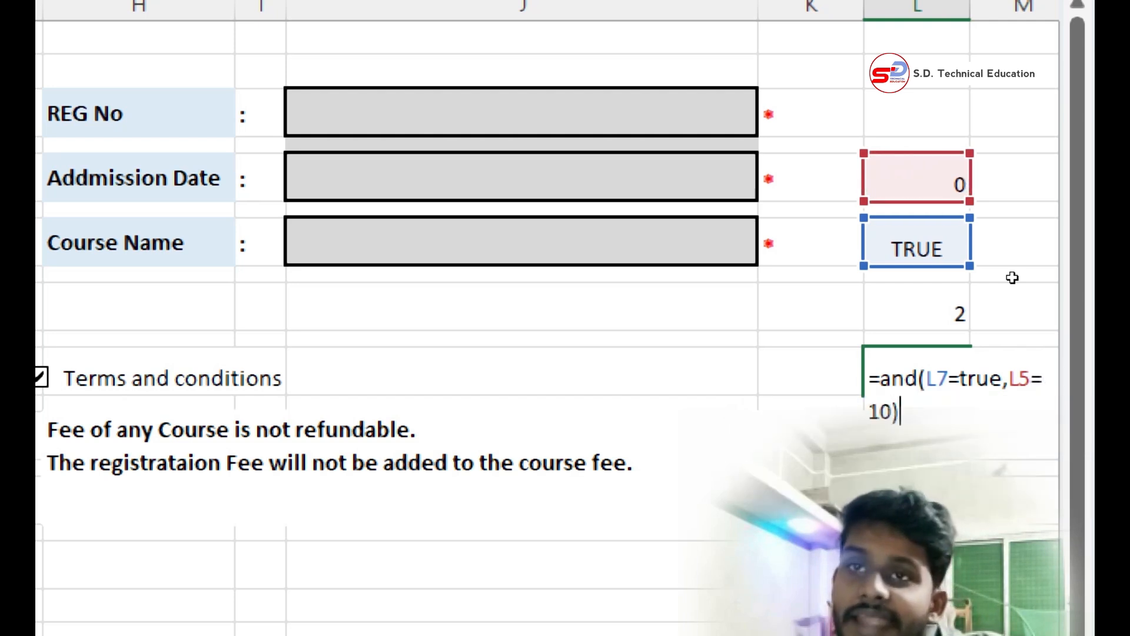
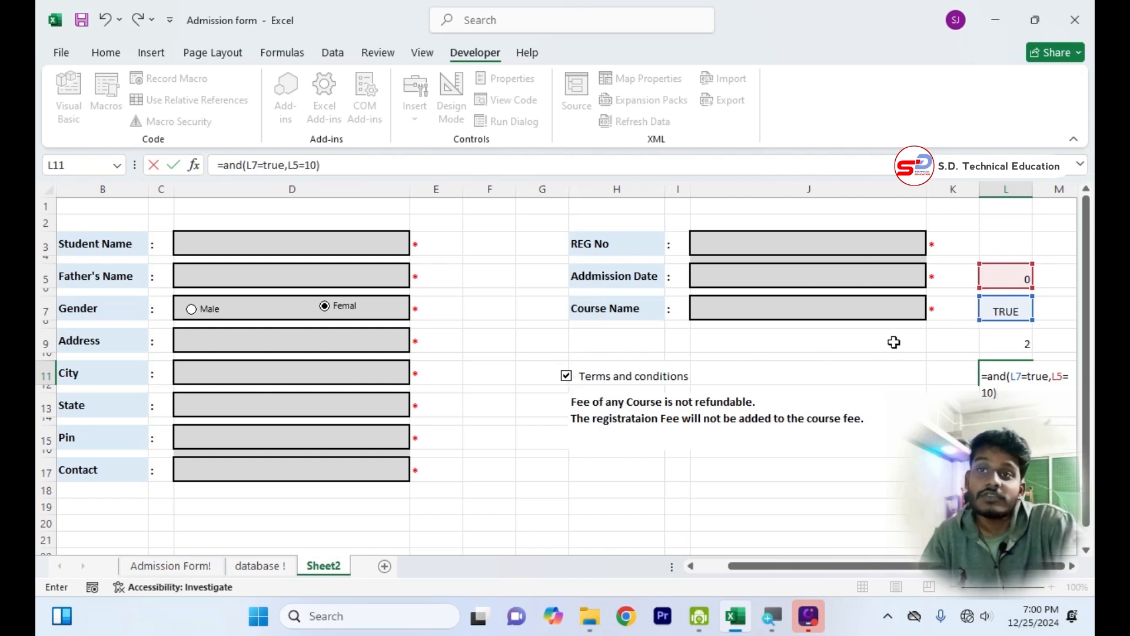
Commit the AND formula in L11 and fill every empty form box with sample text such as hyyftg, ghfh, hgf and fgh.
{"action": "key", "text": "Return"}
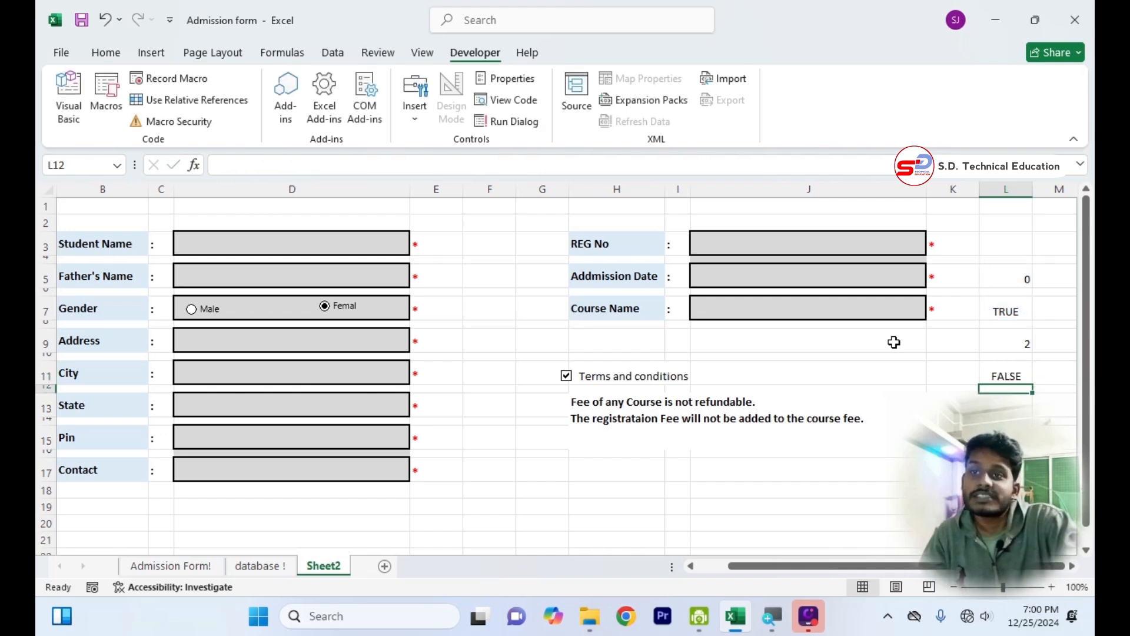
{"action": "left_click", "coordinate": [798, 248]}
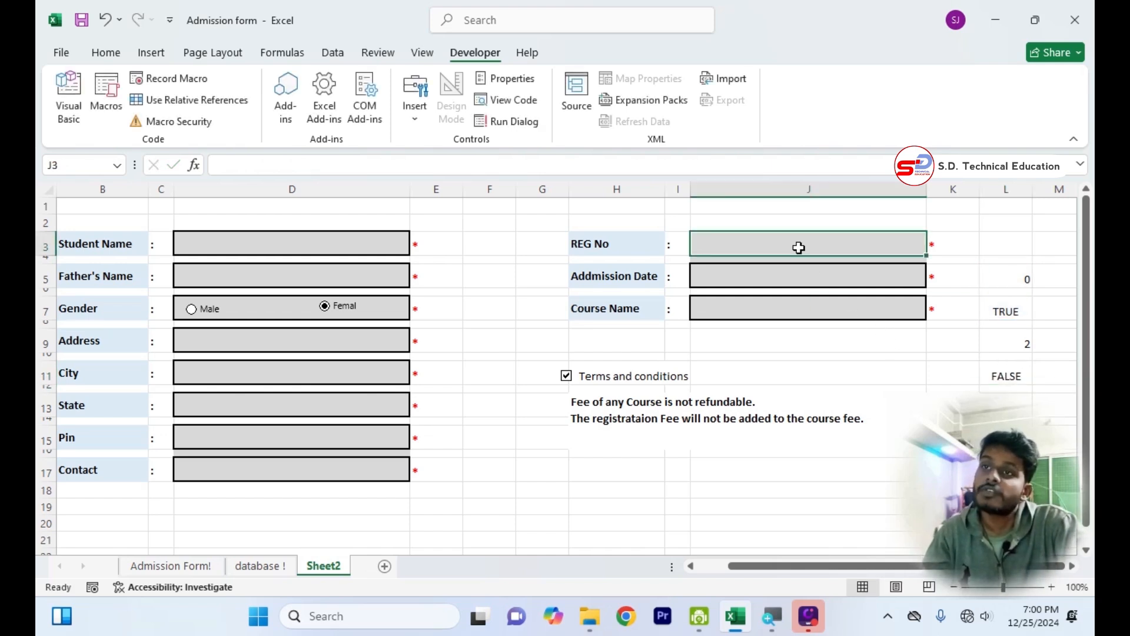
{"action": "type", "text": "hyyftg"}
{"action": "left_click", "coordinate": [798, 277]}
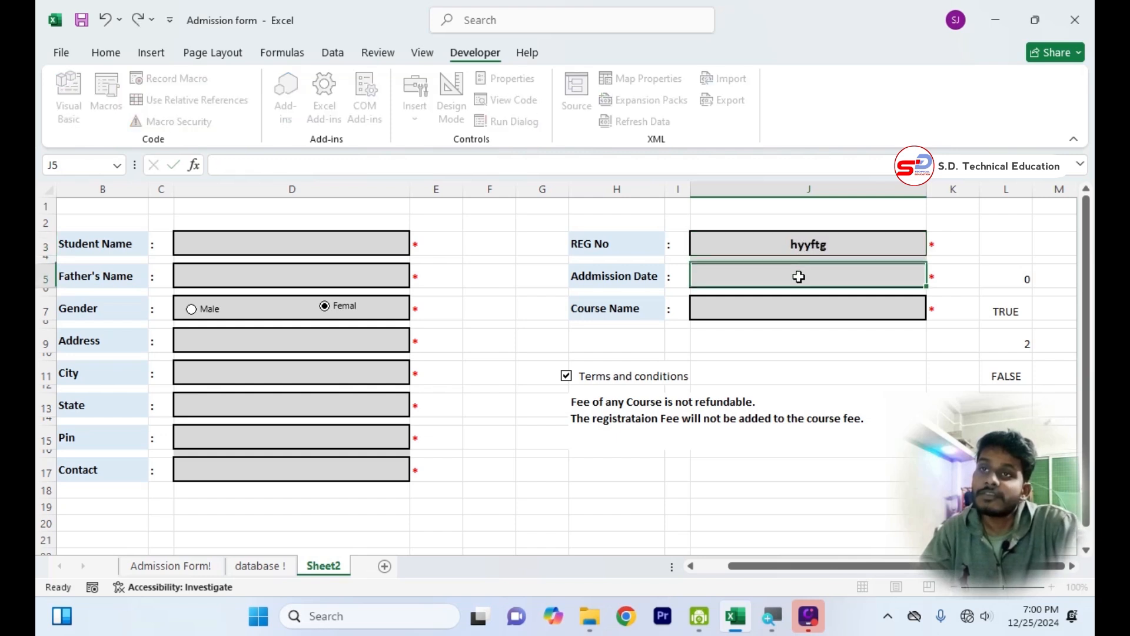
{"action": "type", "text": "ghfh"}
{"action": "left_click", "coordinate": [802, 305]}
{"action": "type", "text": "hgf"}
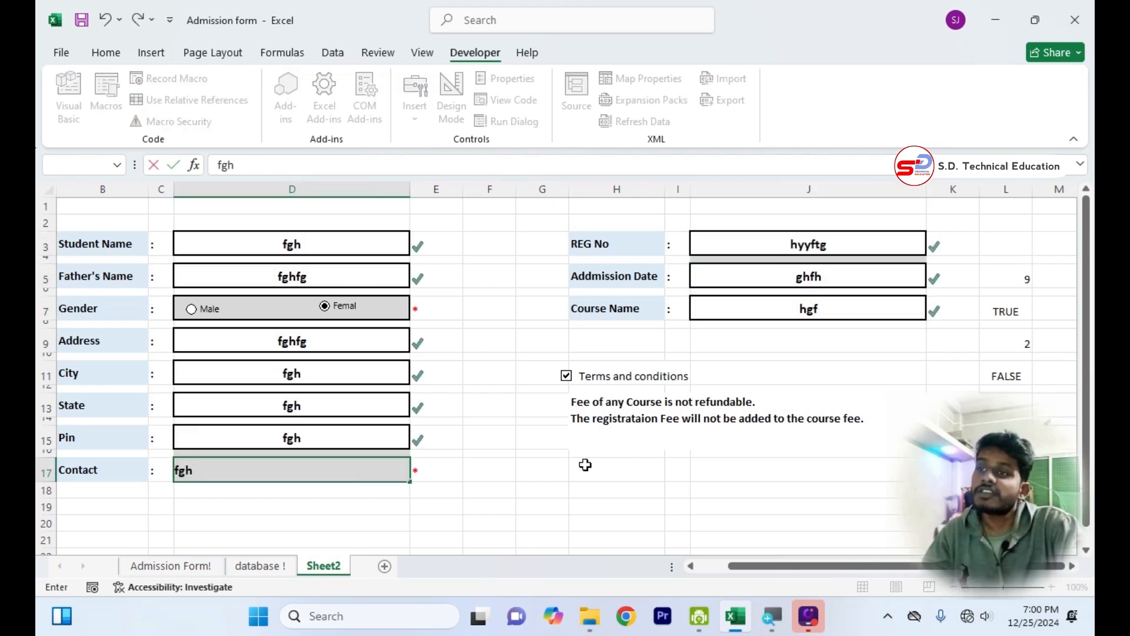
{"action": "left_click", "coordinate": [585, 466]}
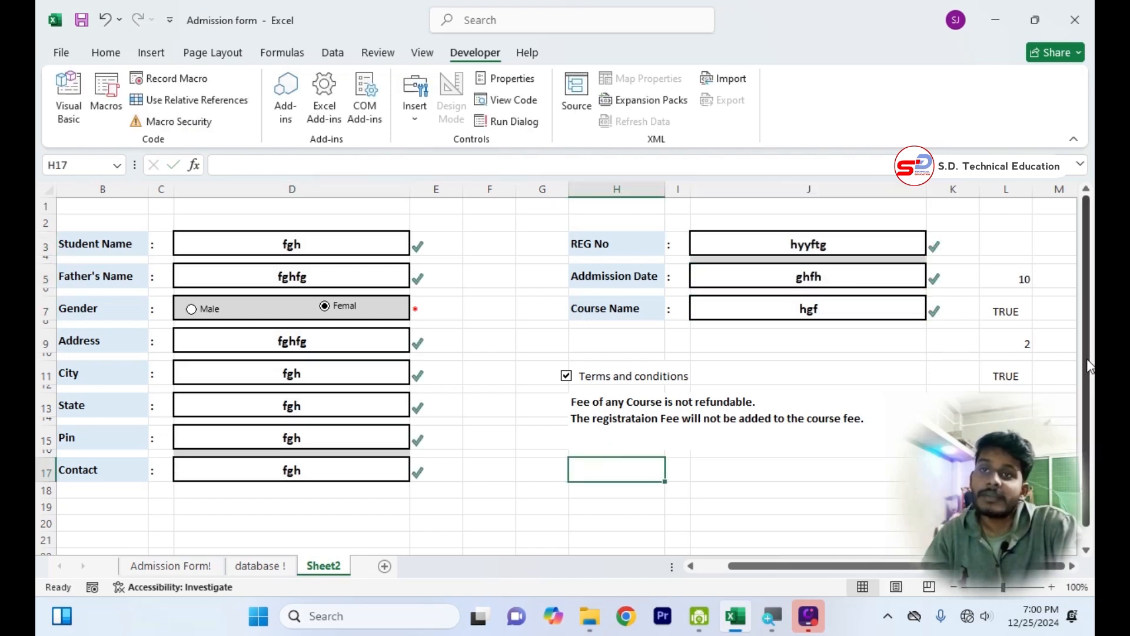
Test the AND formula in L11 by unticking and re-ticking the Terms and conditions checkbox.
{"action": "left_click", "coordinate": [1018, 376]}
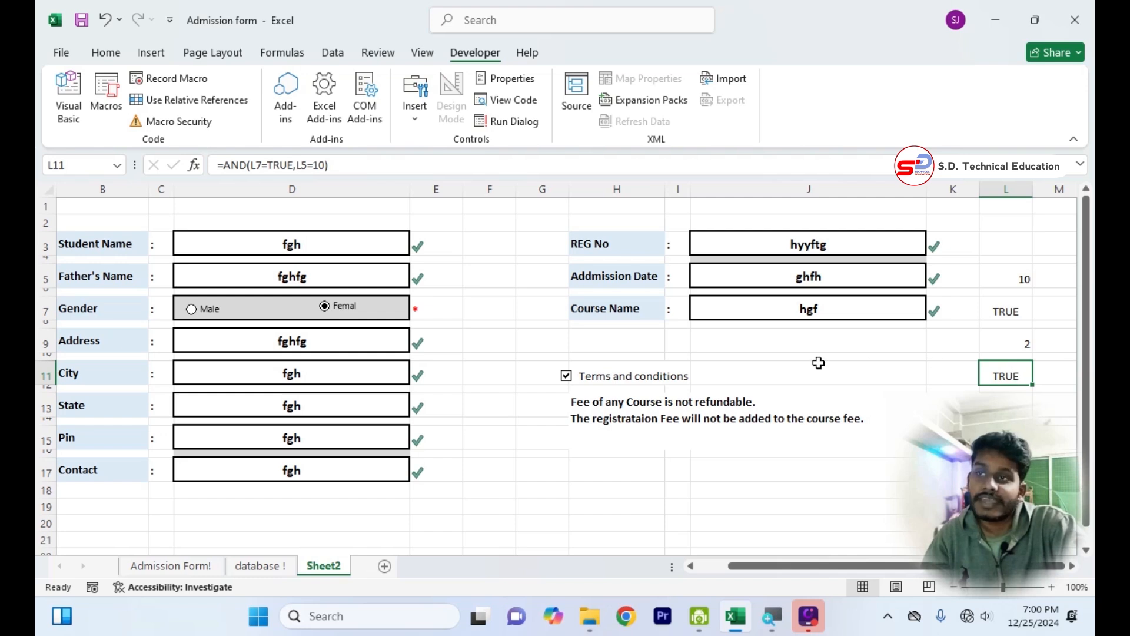
{"action": "left_click", "coordinate": [565, 379]}
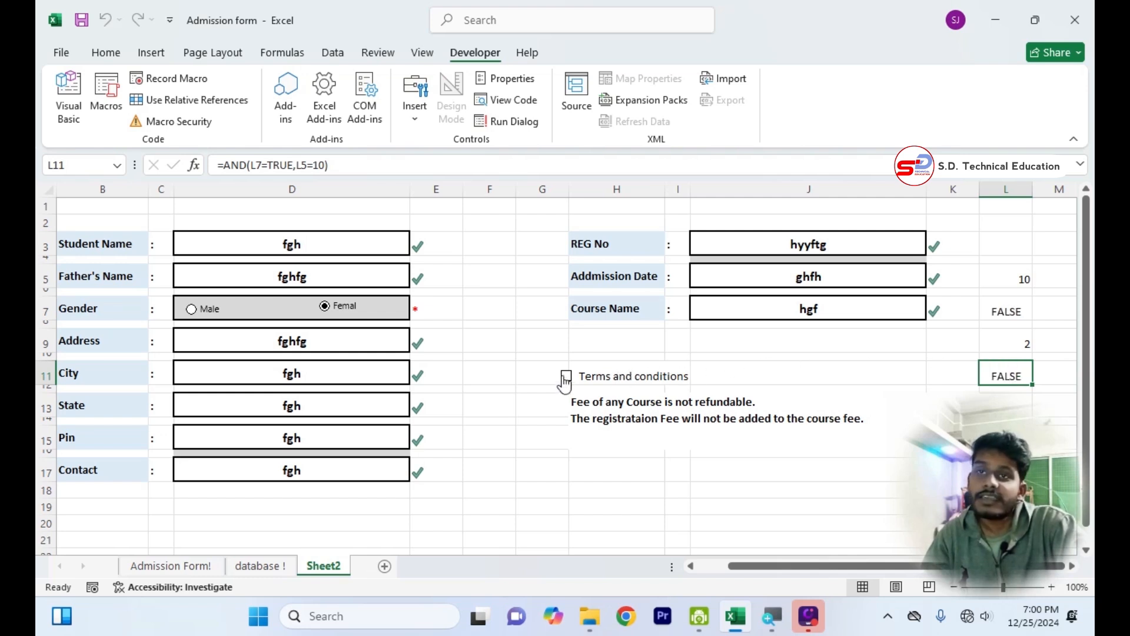
{"action": "left_click", "coordinate": [565, 379]}
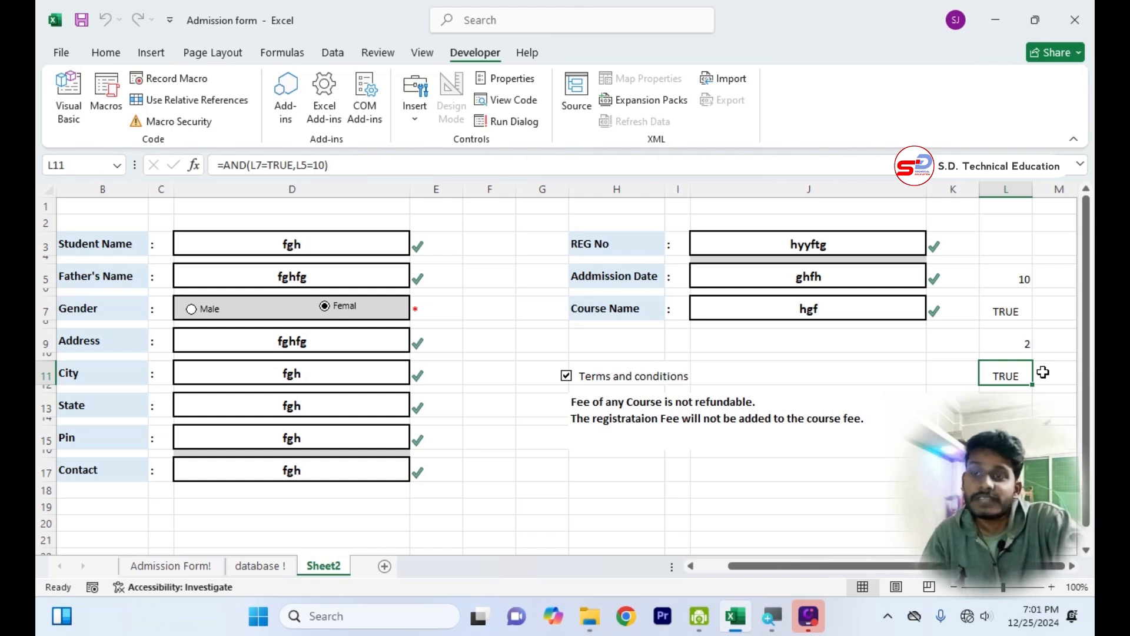
Clear all the sample entries from the form's boxes, starting with Student Name.
{"action": "left_click", "coordinate": [378, 245]}
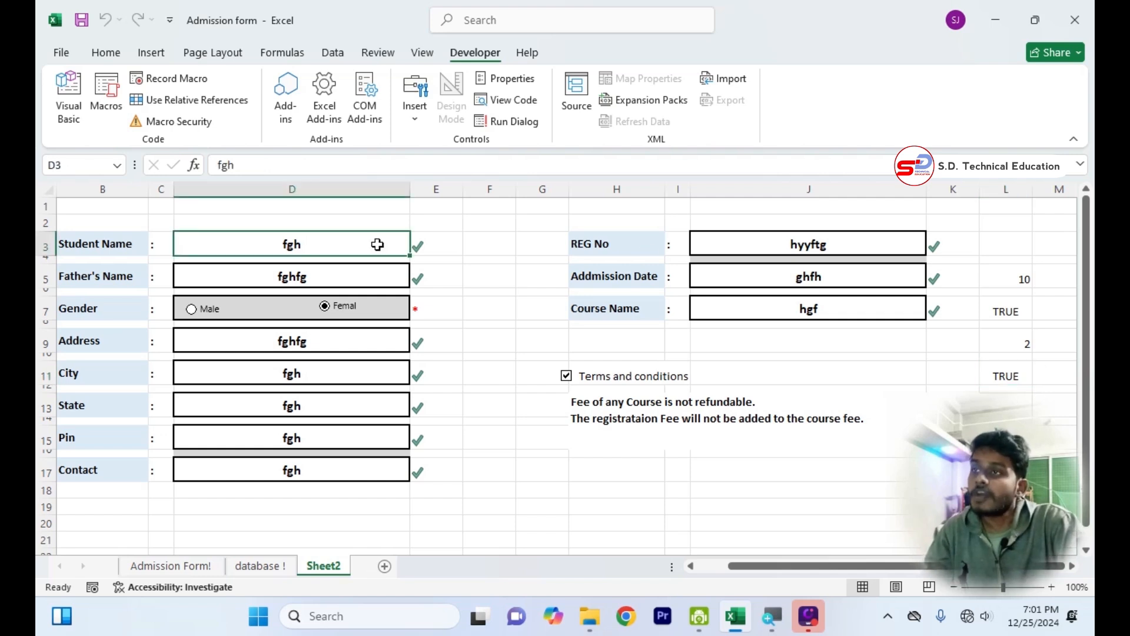
{"action": "key", "text": "BackSpace"}
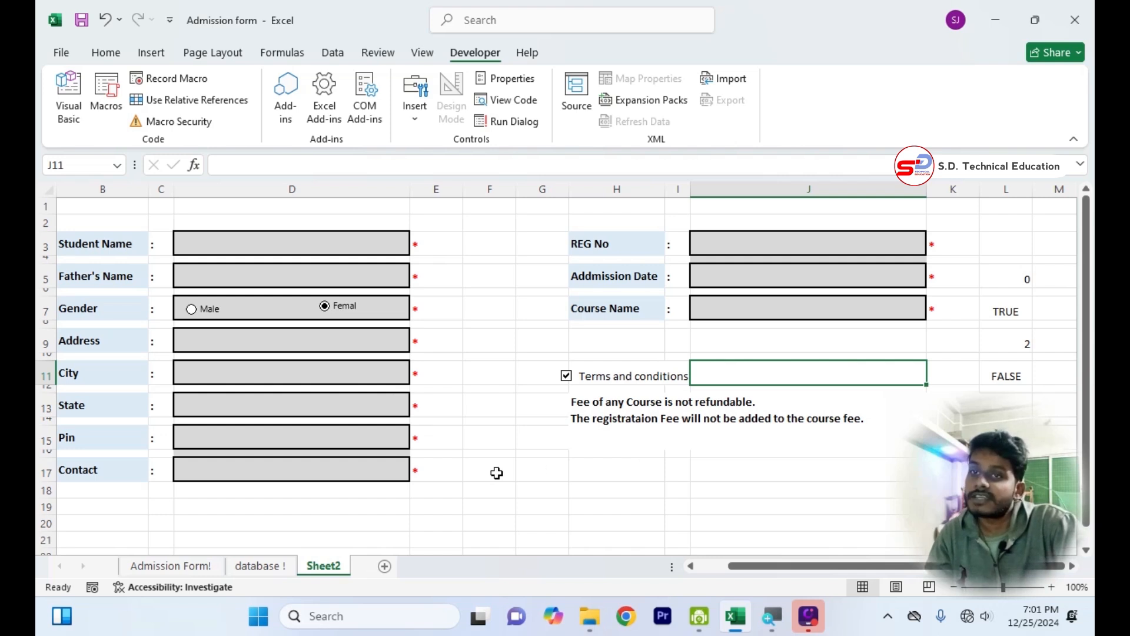
Increase the height of row 36 below the form to about twice that of the neighbouring rows.
{"action": "scroll", "coordinate": [495, 482], "scroll_direction": "down", "scroll_amount": 6}
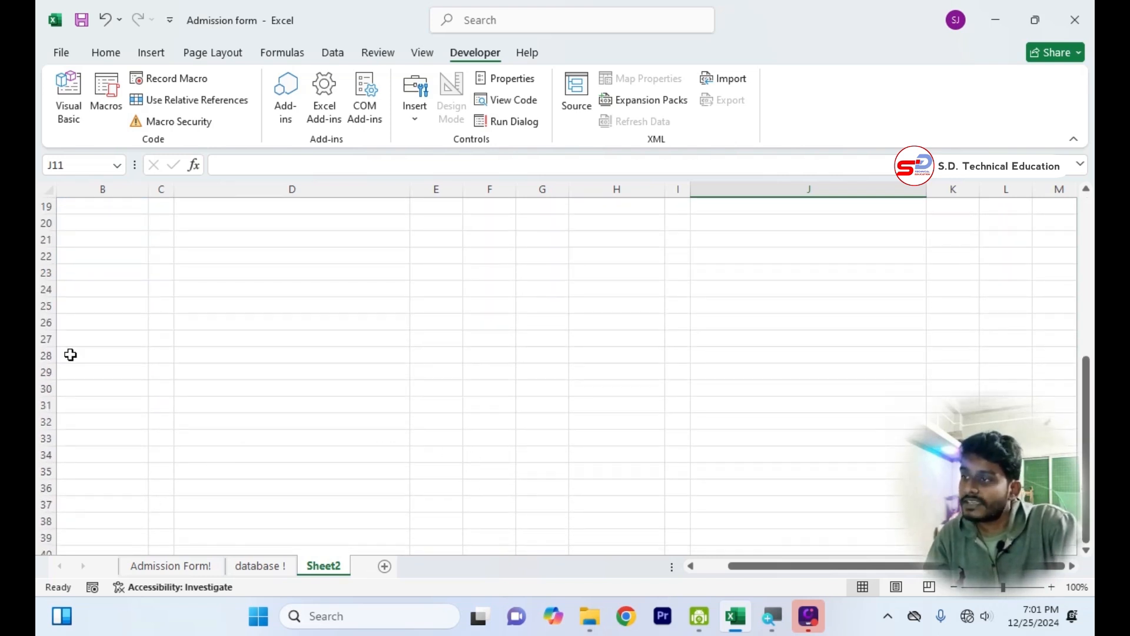
{"action": "left_click_drag", "start_coordinate": [44, 495], "coordinate": [45, 526]}
{"action": "left_click", "coordinate": [115, 498]}
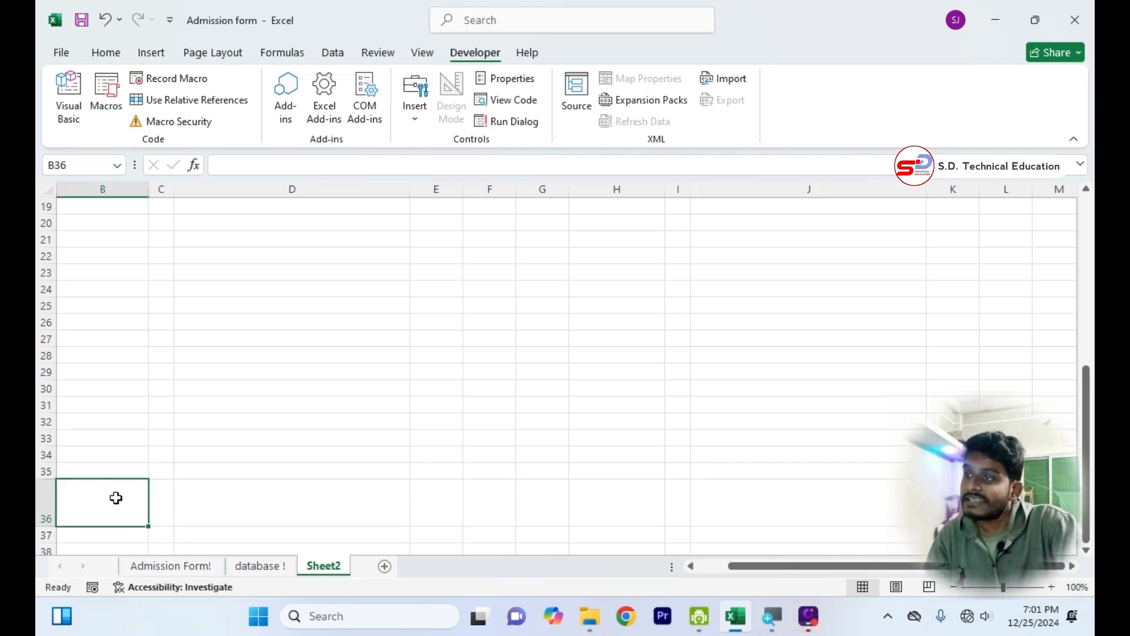
{"action": "left_click", "coordinate": [46, 517]}
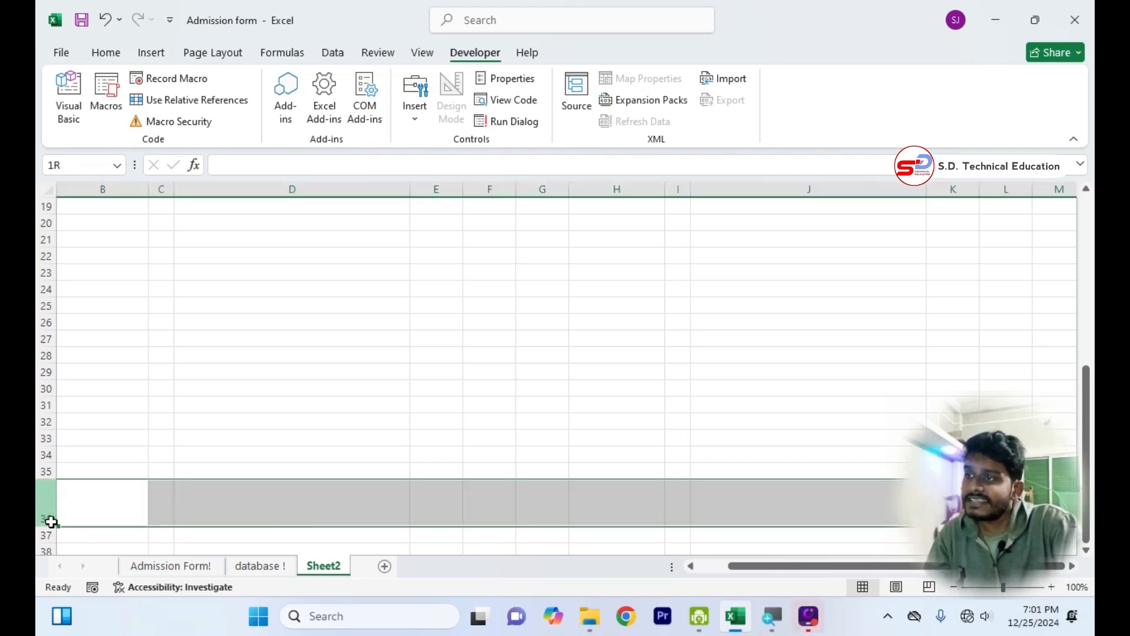
{"action": "left_click_drag", "start_coordinate": [46, 525], "coordinate": [49, 515]}
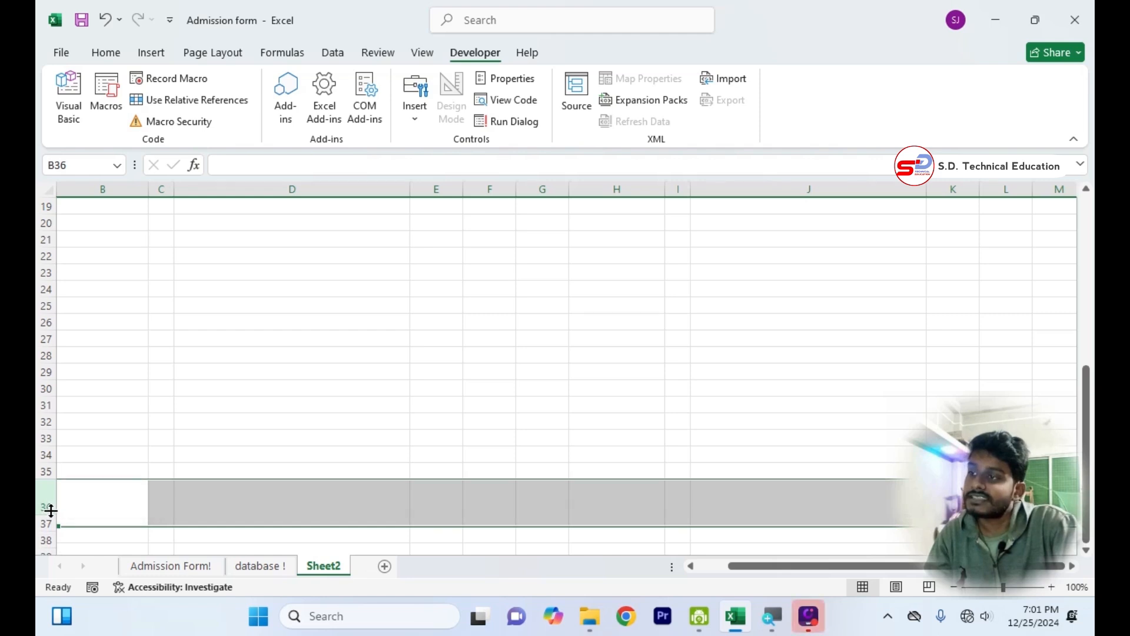
Enter the label submit in cell B36.
{"action": "left_click", "coordinate": [124, 499]}
{"action": "type", "text": "submit"}
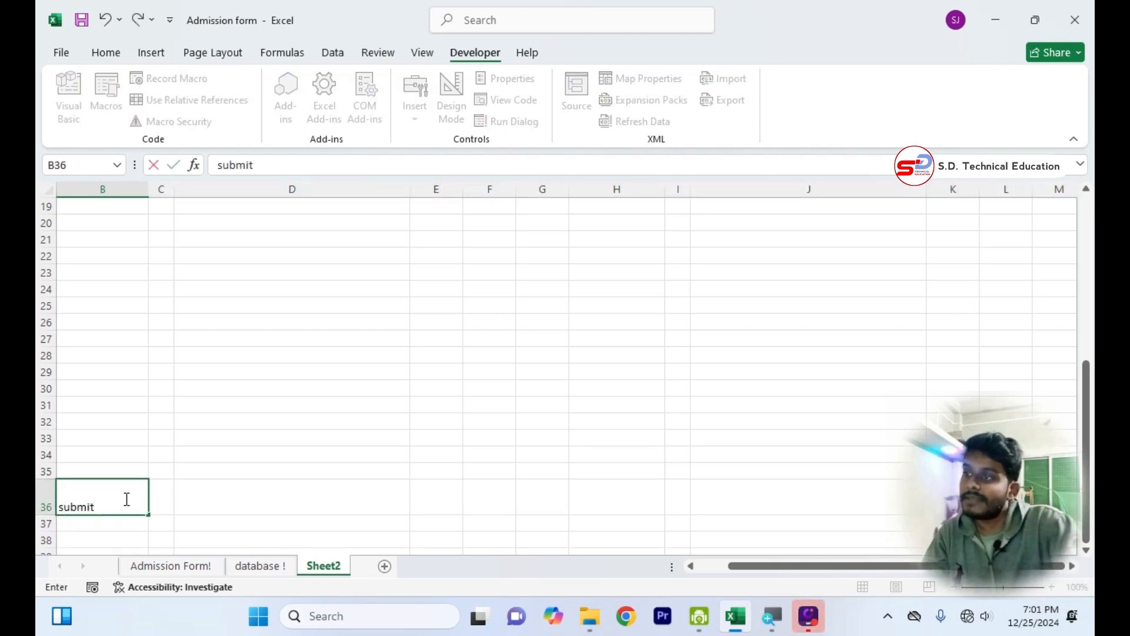
{"action": "left_click", "coordinate": [214, 513]}
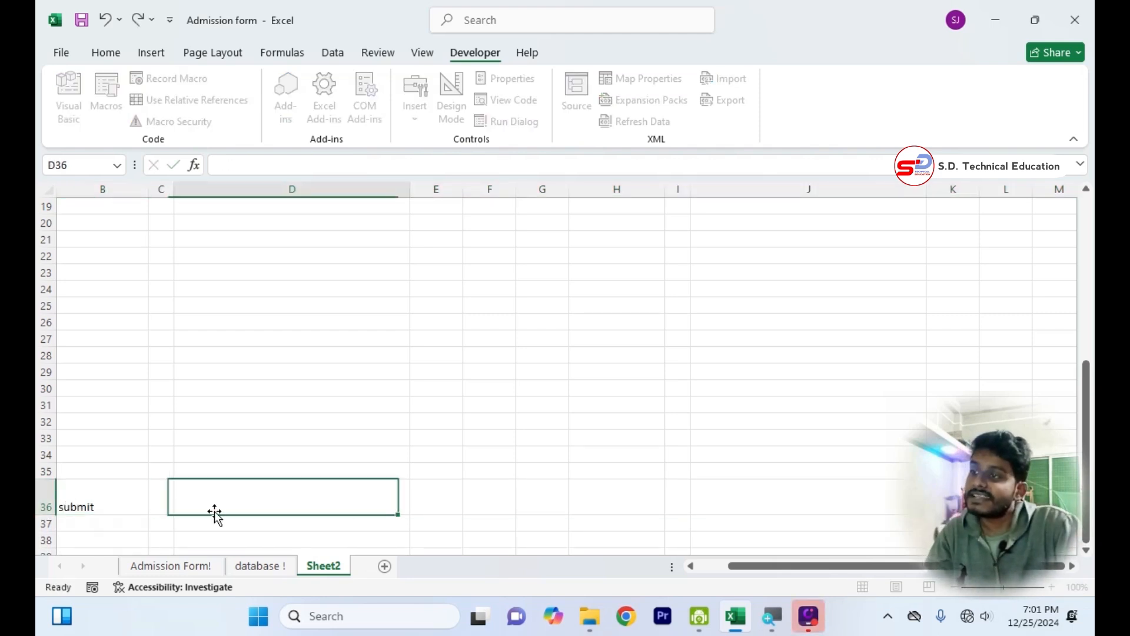
Centre the submit text in B36 vertically and horizontally and set its font colour to white.
{"action": "left_click", "coordinate": [85, 503]}
{"action": "left_click", "coordinate": [124, 57]}
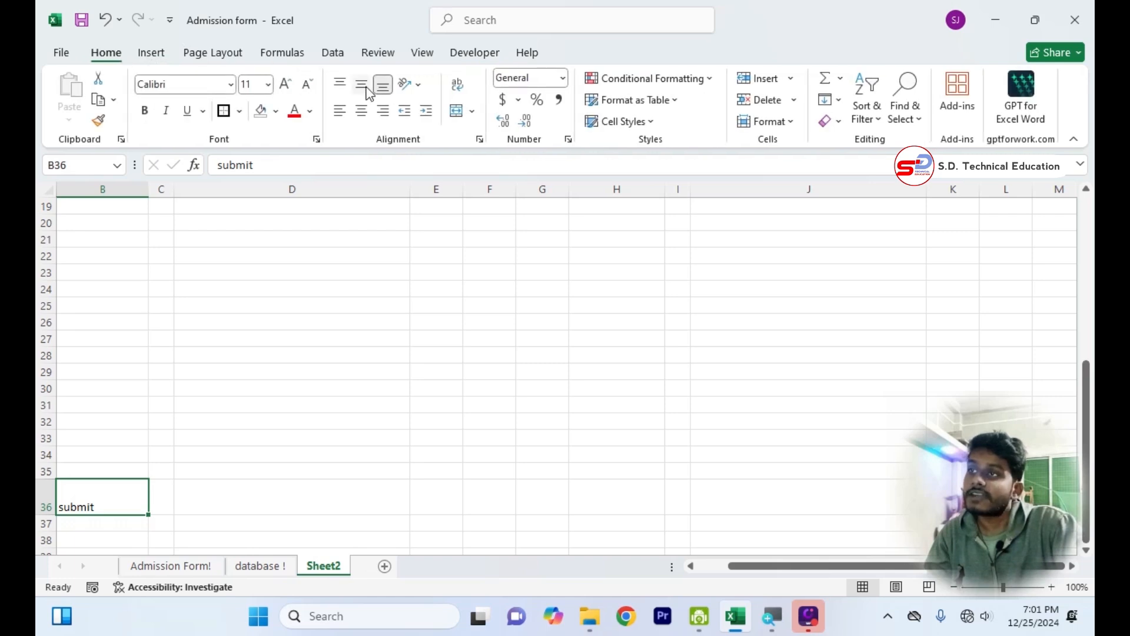
{"action": "left_click", "coordinate": [362, 84]}
{"action": "left_click", "coordinate": [362, 110]}
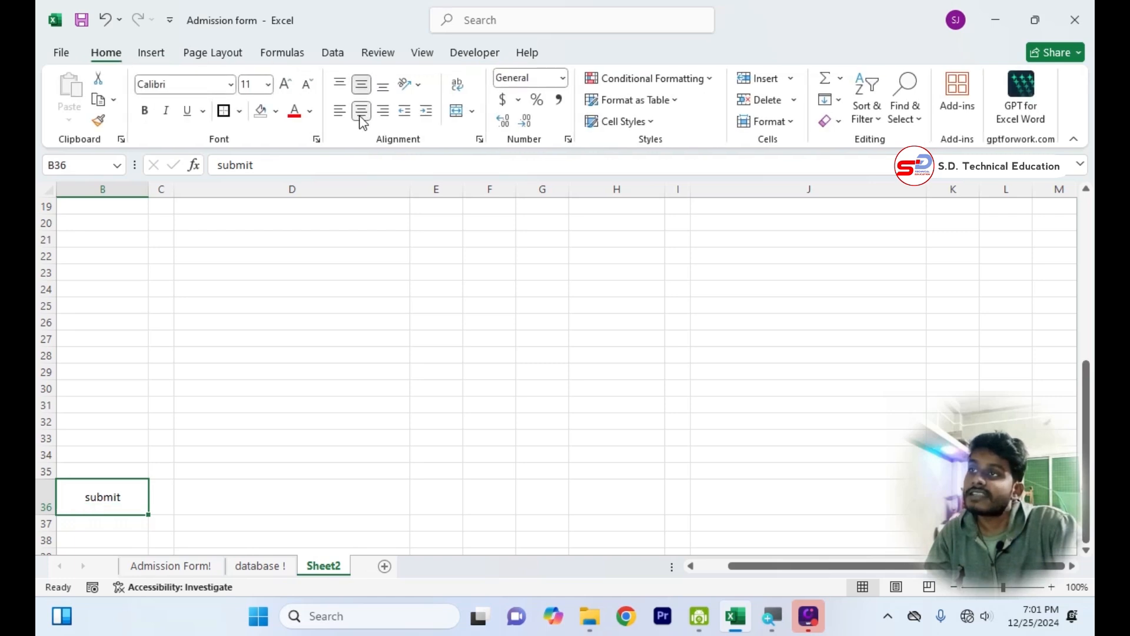
{"action": "left_click", "coordinate": [310, 112]}
{"action": "left_click", "coordinate": [296, 217]}
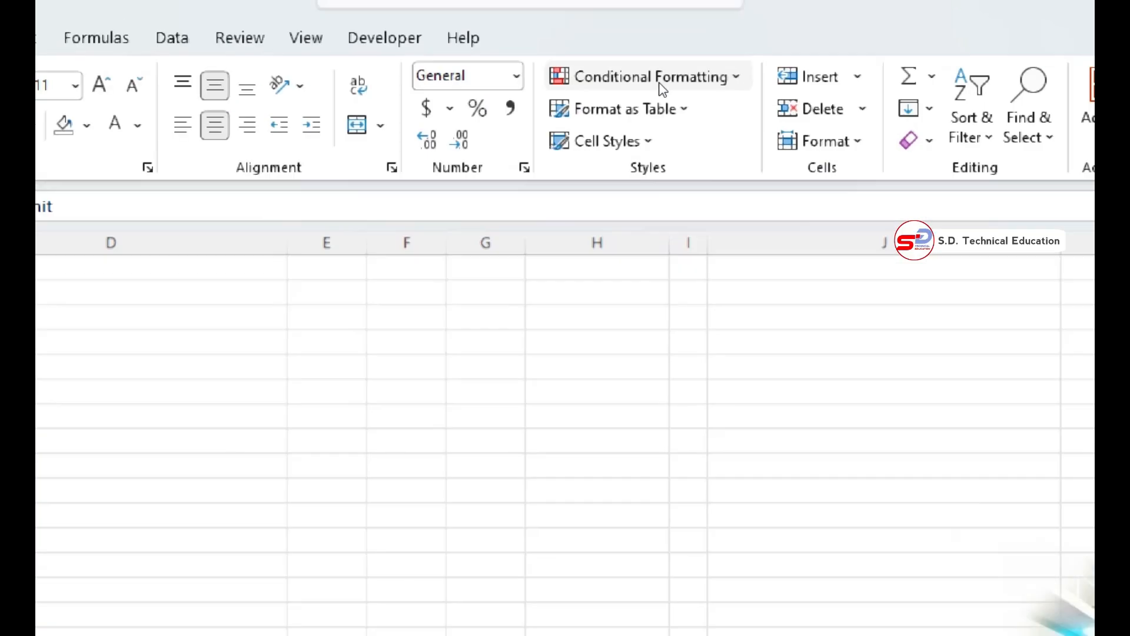
Start a new conditional formatting rule for B36 that uses a formula to determine which cells to format.
{"action": "left_click", "coordinate": [661, 82]}
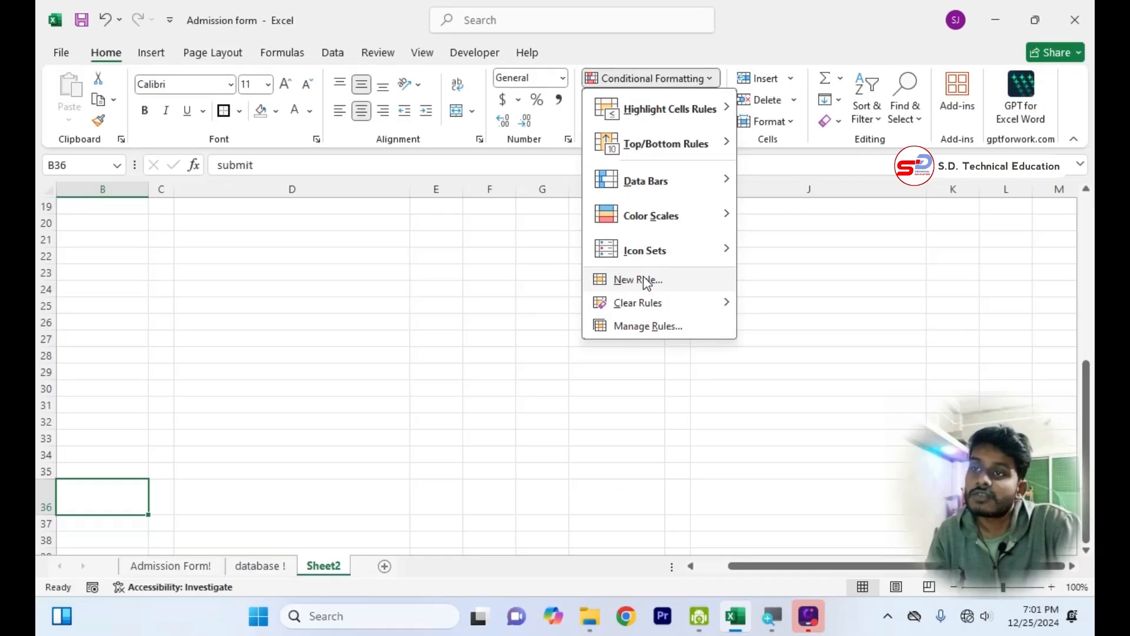
{"action": "left_click", "coordinate": [646, 283]}
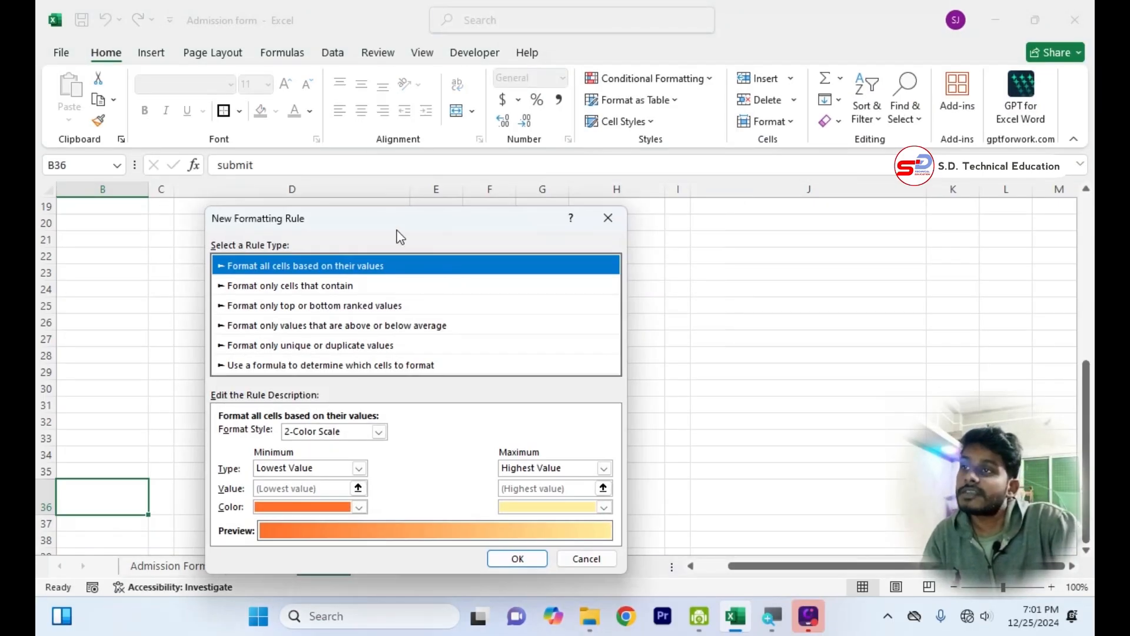
{"action": "left_click_drag", "start_coordinate": [402, 226], "coordinate": [500, 149]}
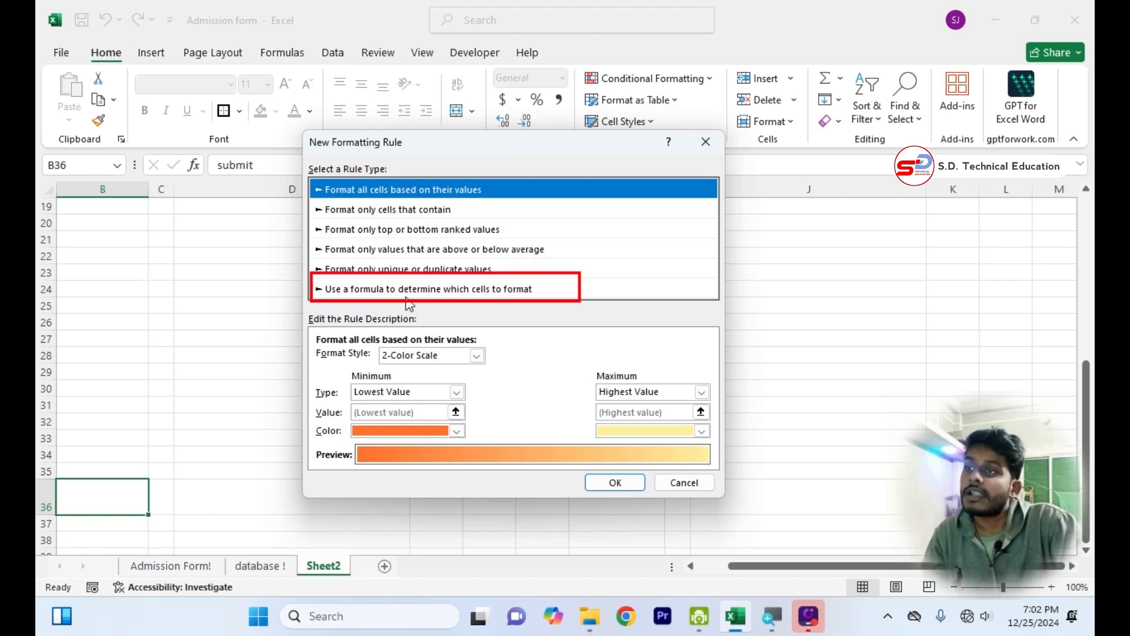
{"action": "left_click", "coordinate": [474, 289]}
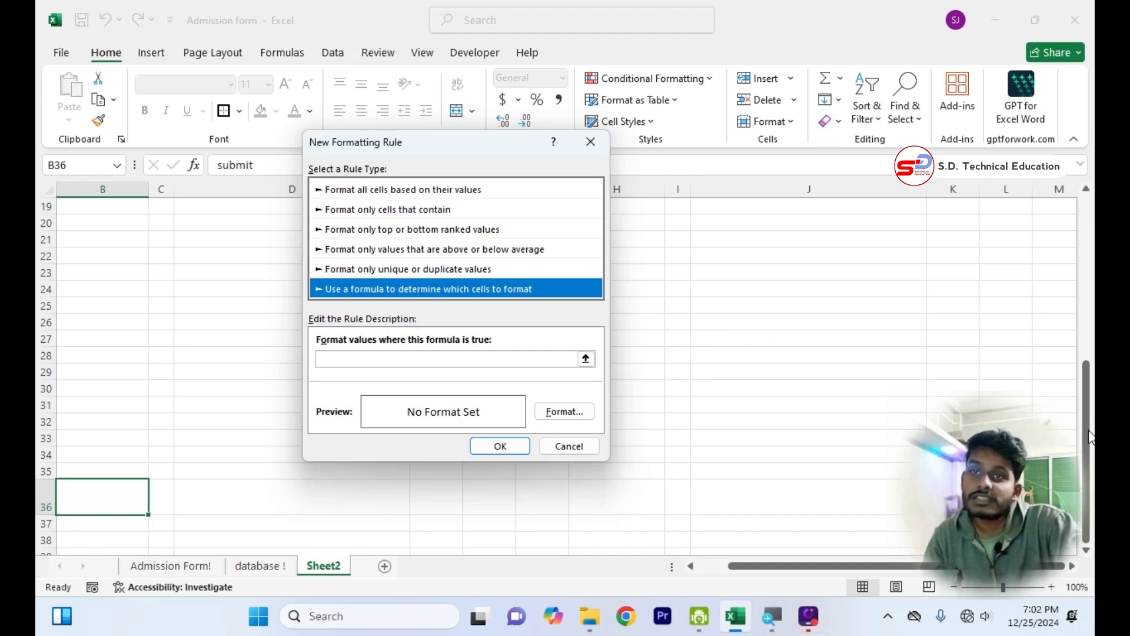
Set the rule's formula to =$L$11=true, referencing the AND result cell.
{"action": "left_click", "coordinate": [465, 358]}
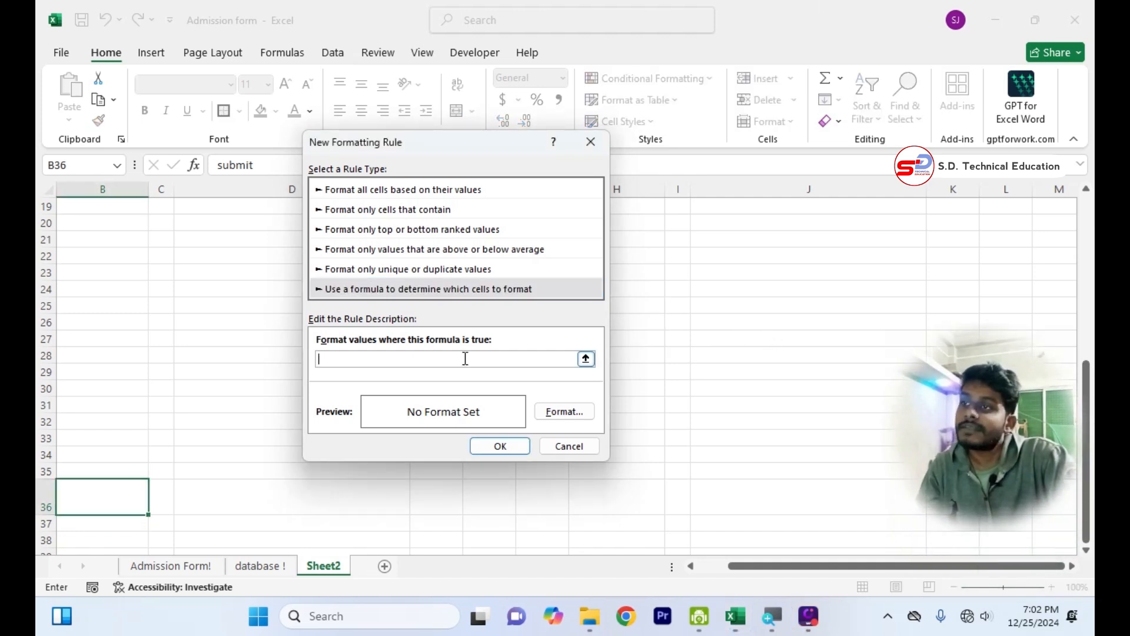
{"action": "type", "text": "="}
{"action": "left_click_drag", "start_coordinate": [479, 147], "coordinate": [486, 252]}
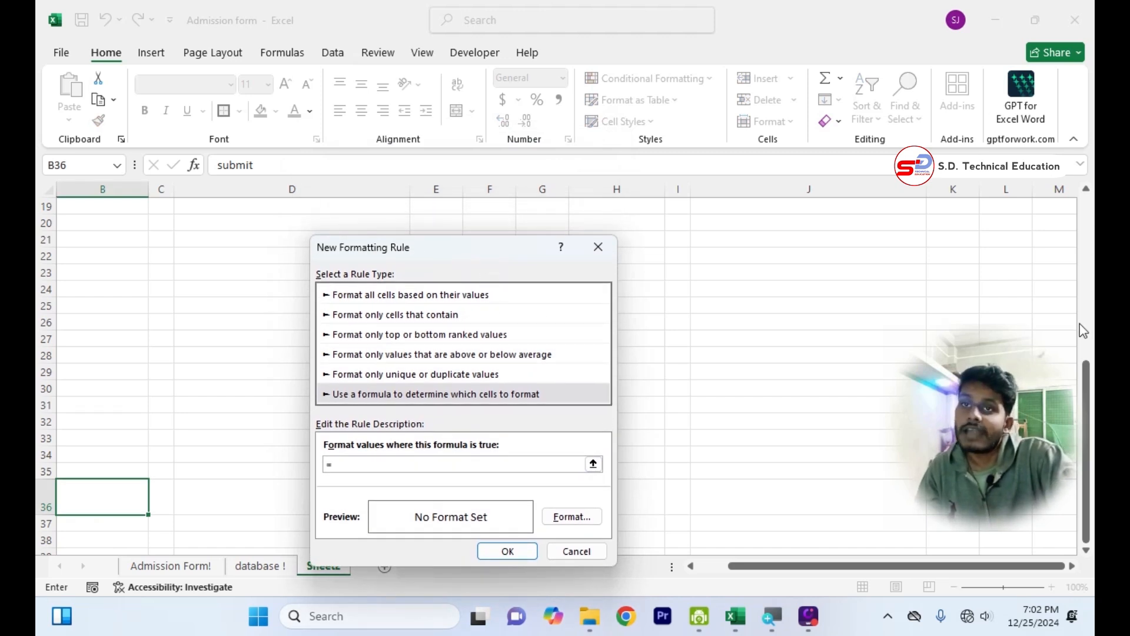
{"action": "scroll", "coordinate": [1085, 363], "scroll_direction": "up", "scroll_amount": 5}
{"action": "left_click", "coordinate": [1009, 310]}
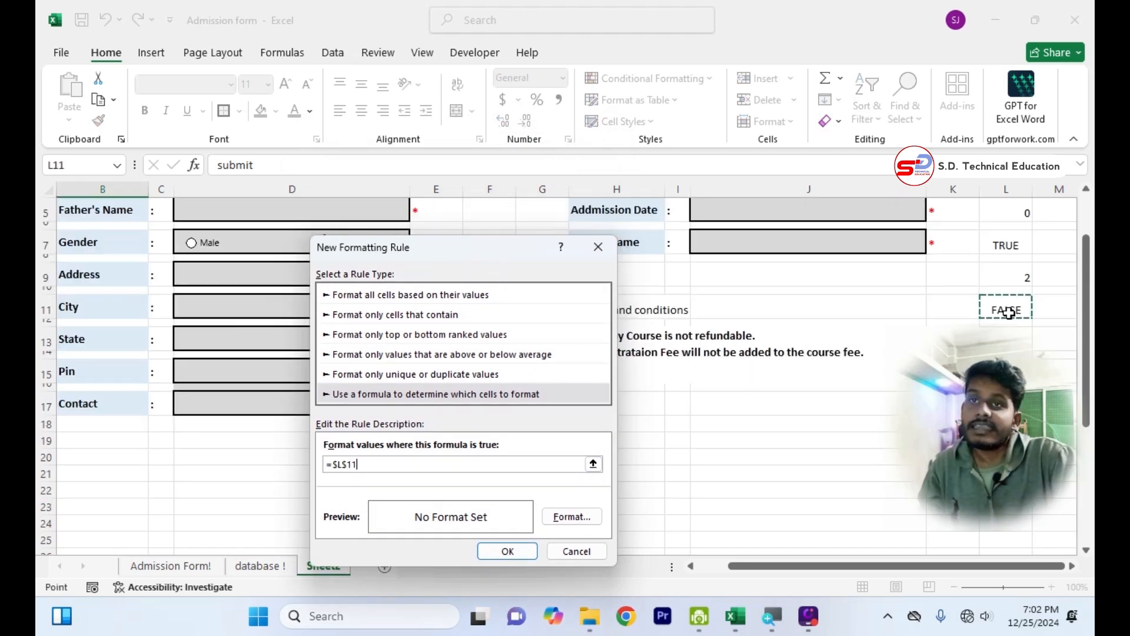
{"action": "type", "text": "="}
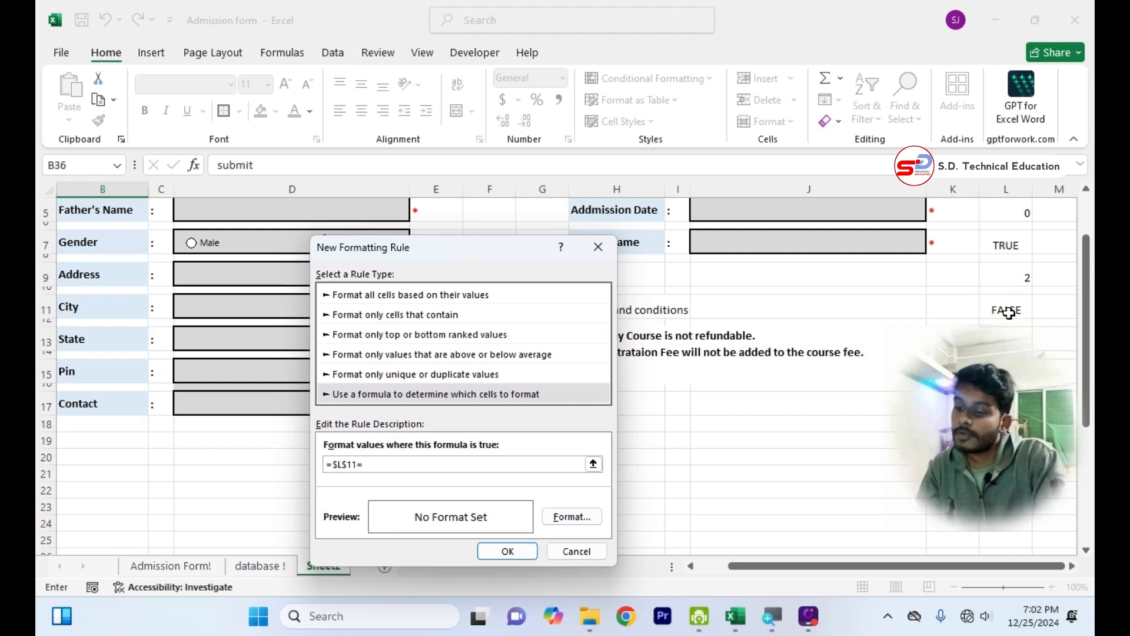
{"action": "type", "text": "true"}
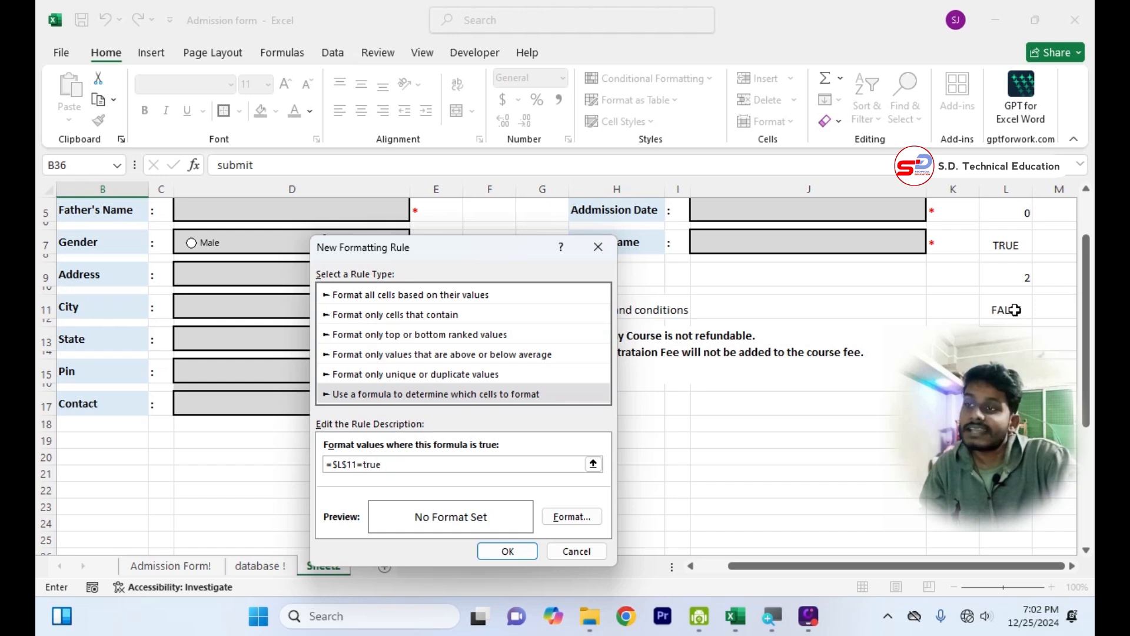
Give the rule a dark green fill with a bold white font and apply it to the submit cell B36.
{"action": "left_click", "coordinate": [570, 517]}
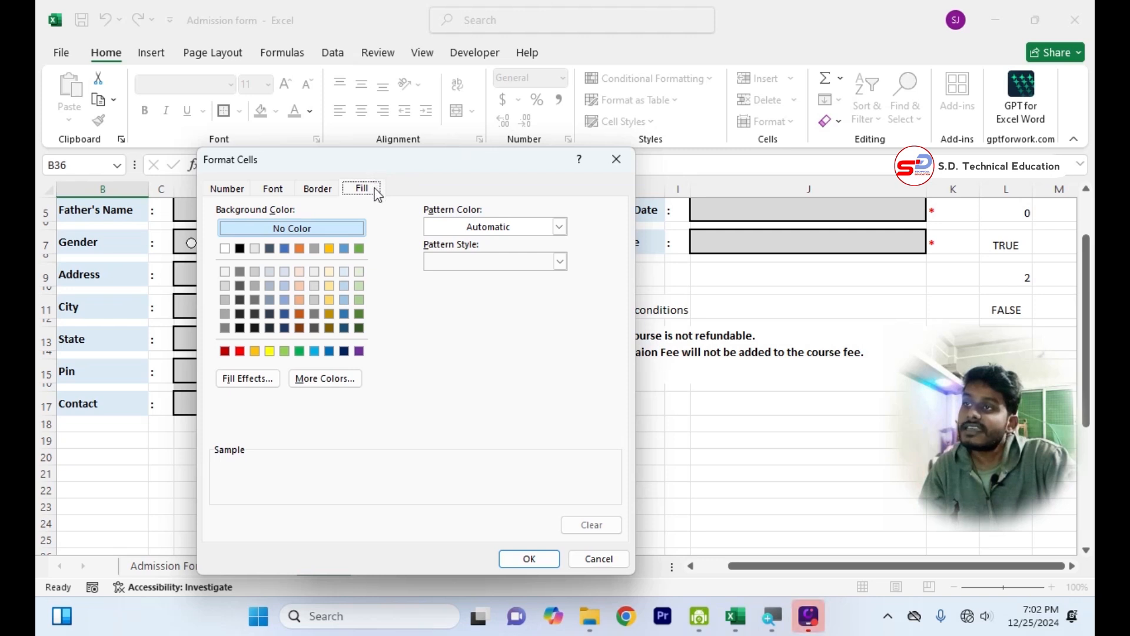
{"action": "left_click", "coordinate": [359, 328]}
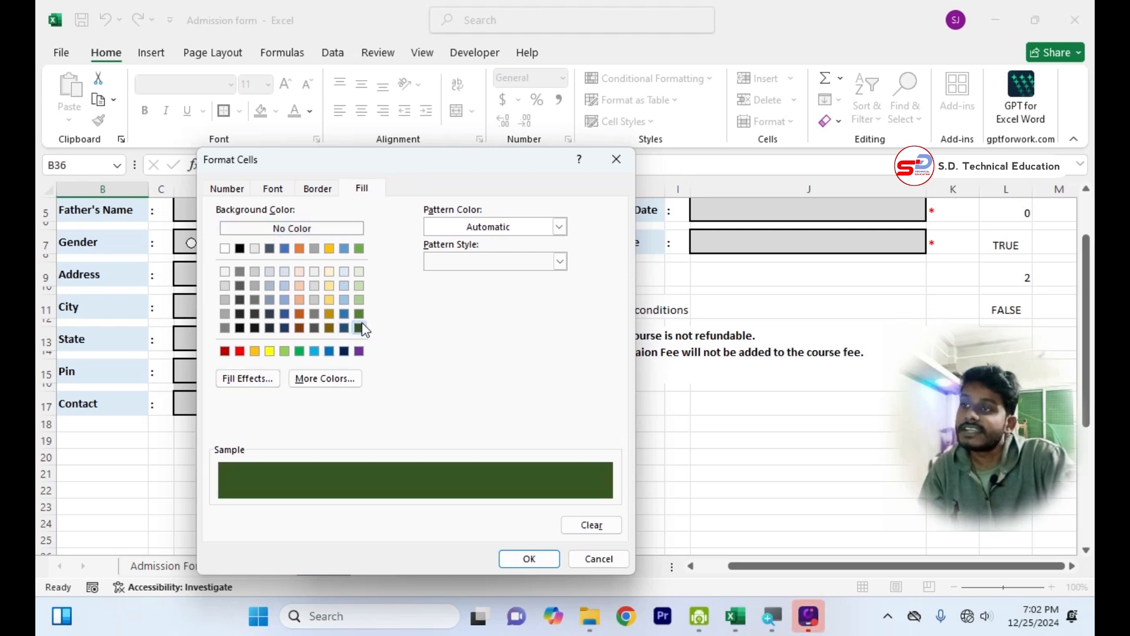
{"action": "left_click", "coordinate": [273, 189]}
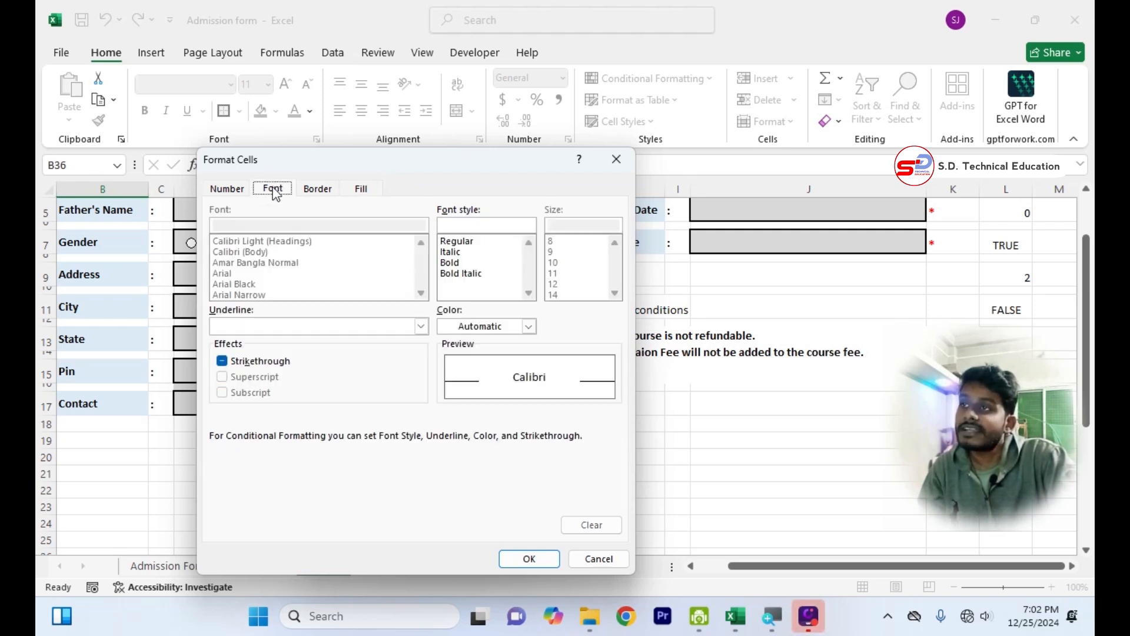
{"action": "left_click", "coordinate": [453, 262]}
{"action": "left_click", "coordinate": [479, 327]}
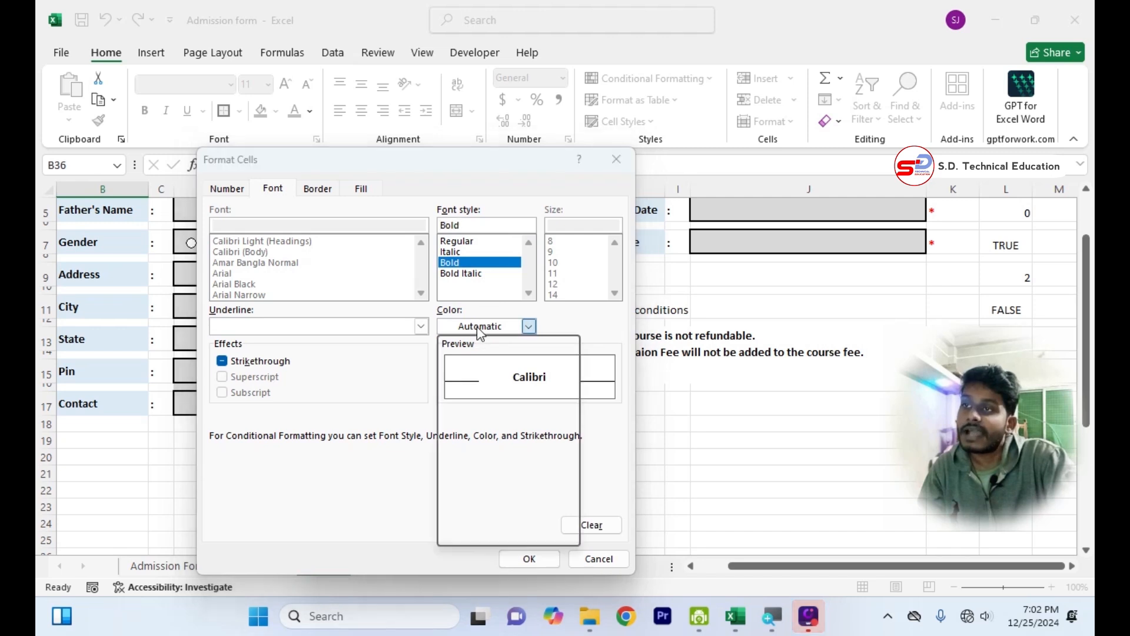
{"action": "left_click", "coordinate": [454, 393]}
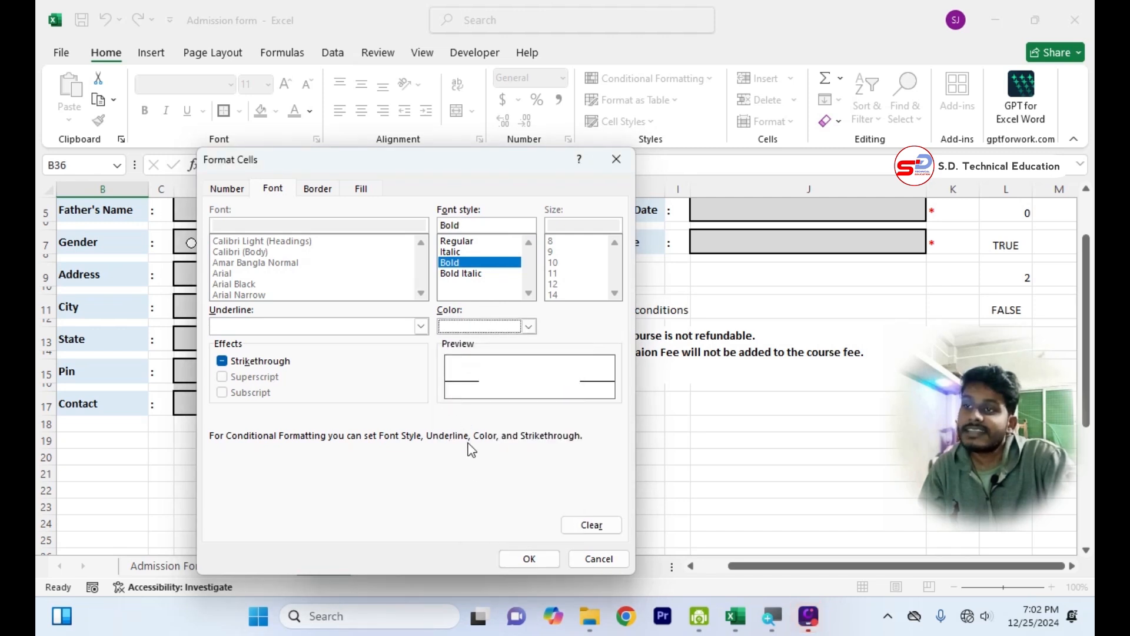
{"action": "left_click", "coordinate": [514, 558]}
{"action": "left_click", "coordinate": [508, 551]}
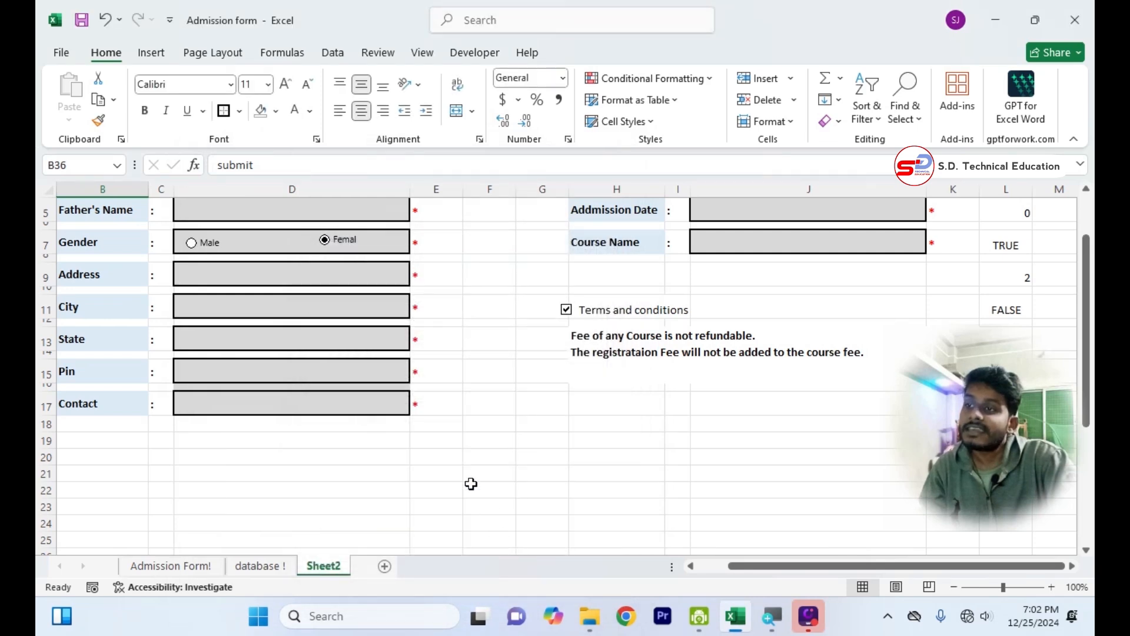
{"action": "scroll", "coordinate": [436, 447], "scroll_direction": "down", "scroll_amount": 7}
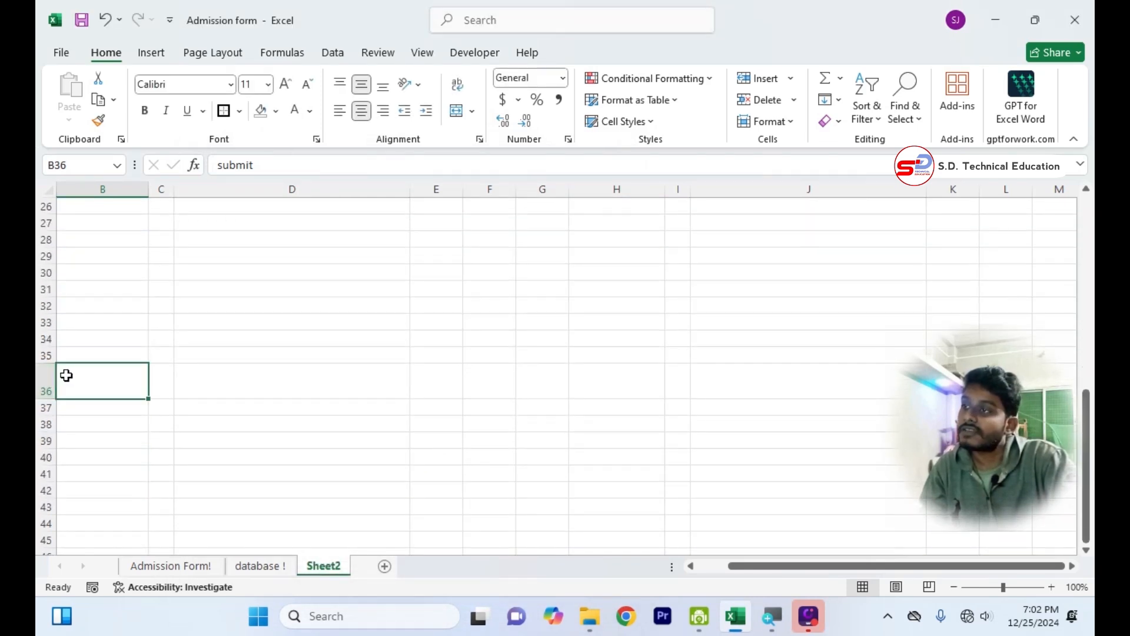
Fill in the Student Name, Father's Name and Address fields of the form with sample entries.
{"action": "scroll", "coordinate": [272, 364], "scroll_direction": "up", "scroll_amount": 8}
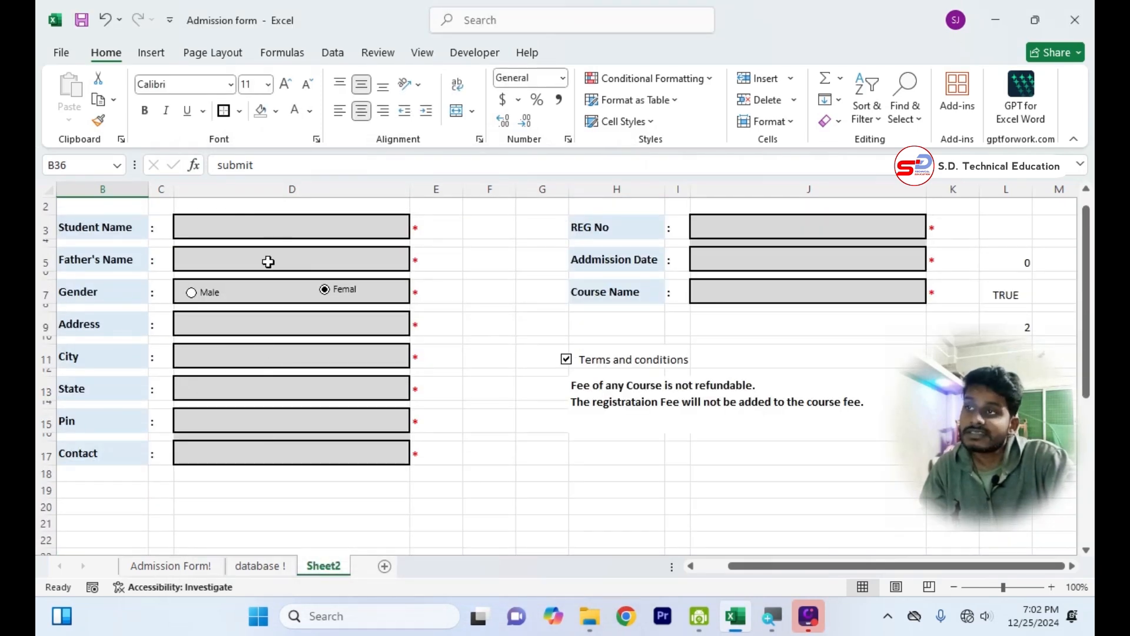
{"action": "left_click", "coordinate": [273, 227]}
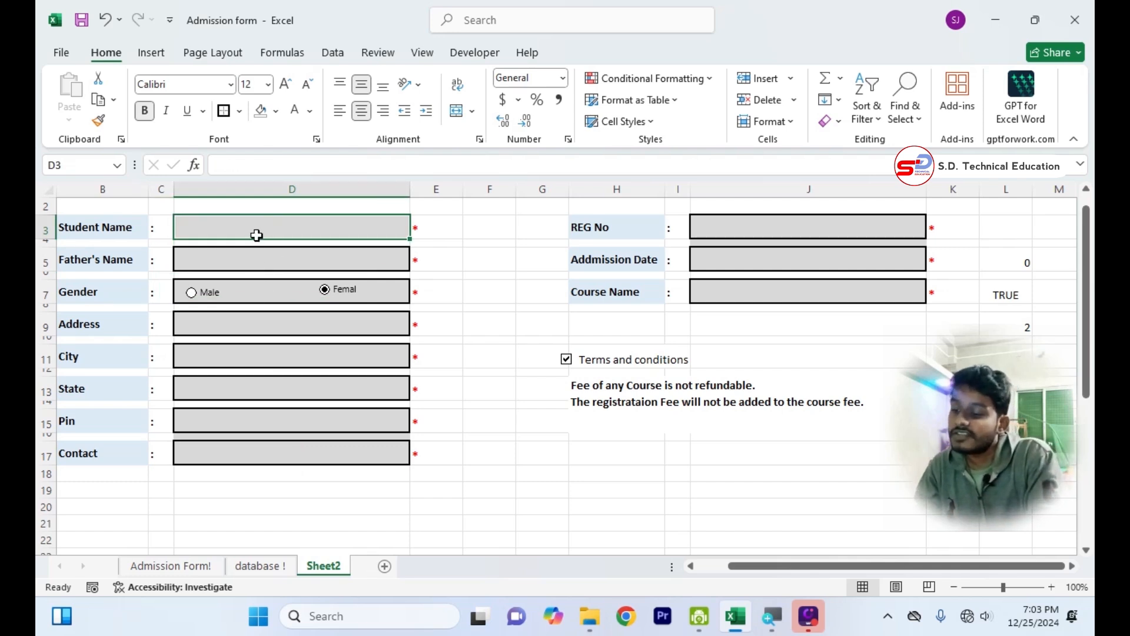
{"action": "type", "text": "rohit"}
{"action": "key", "text": "Return"}
{"action": "key", "text": "Return"}
{"action": "type", "text": "jio"}
{"action": "key", "text": "Return"}
{"action": "key", "text": "Return"}
{"action": "key", "text": "Return"}
{"action": "key", "text": "Return"}
{"action": "type", "text": "tgdrf"}
{"action": "key", "text": "Return"}
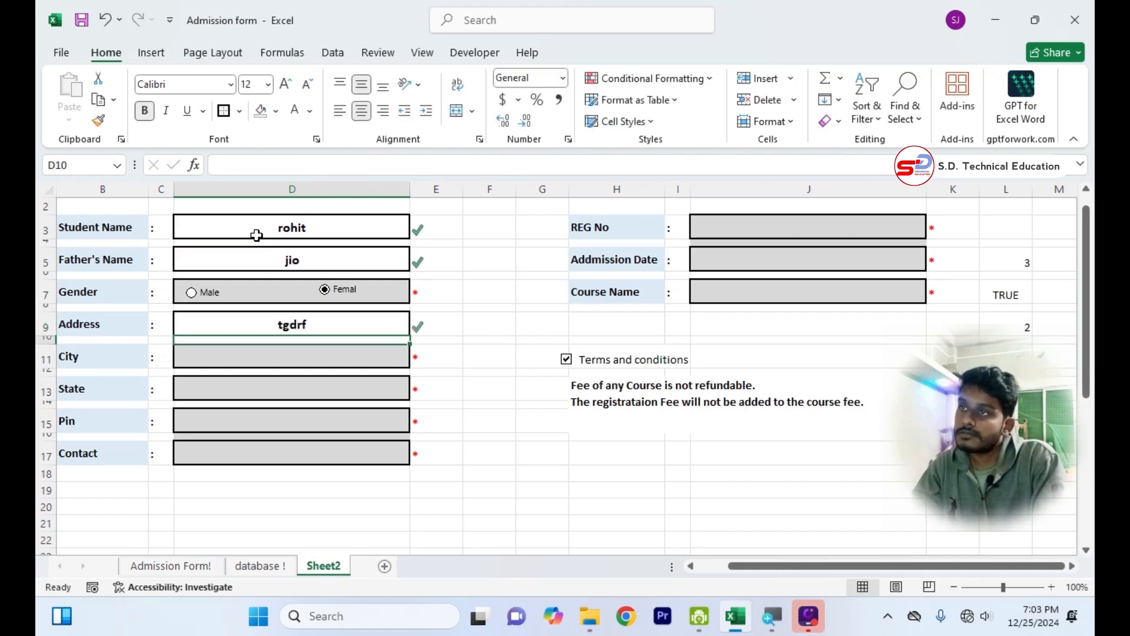
Enter dfgd for City and State, and fill in the Pin and Contact fields with sample text.
{"action": "key", "text": "Return"}
{"action": "type", "text": "dfgd"}
{"action": "key", "text": "Return"}
{"action": "key", "text": "Return"}
{"action": "type", "text": "dfgd"}
{"action": "key", "text": "Return"}
{"action": "key", "text": "Return"}
{"action": "type", "text": "dfgfd"}
Enter a sample registration number, dgf as the Addmission Date and hgfh as the Course Name.
{"action": "key", "text": "Return"}
{"action": "key", "text": "Return"}
{"action": "type", "text": "dfg"}
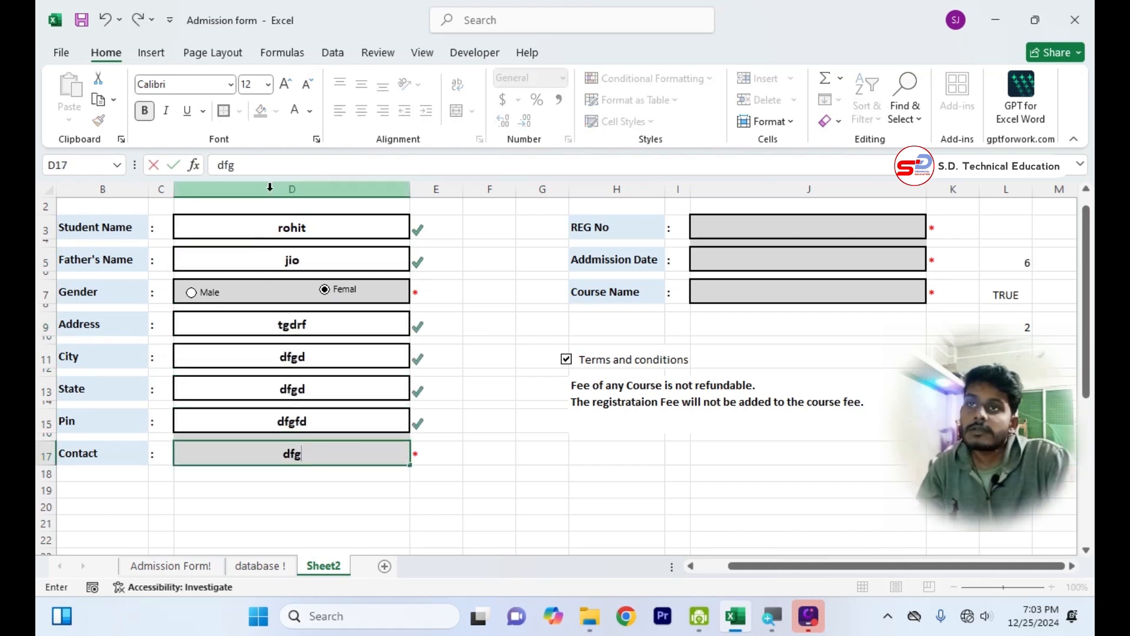
{"action": "left_click", "coordinate": [790, 230]}
{"action": "type", "text": "tgerd"}
{"action": "key", "text": "Return"}
{"action": "key", "text": "Return"}
{"action": "type", "text": "dgf"}
{"action": "key", "text": "Return"}
{"action": "key", "text": "Return"}
{"action": "type", "text": "hgfh"}
{"action": "key", "text": "Return"}
{"action": "key", "text": "Return"}
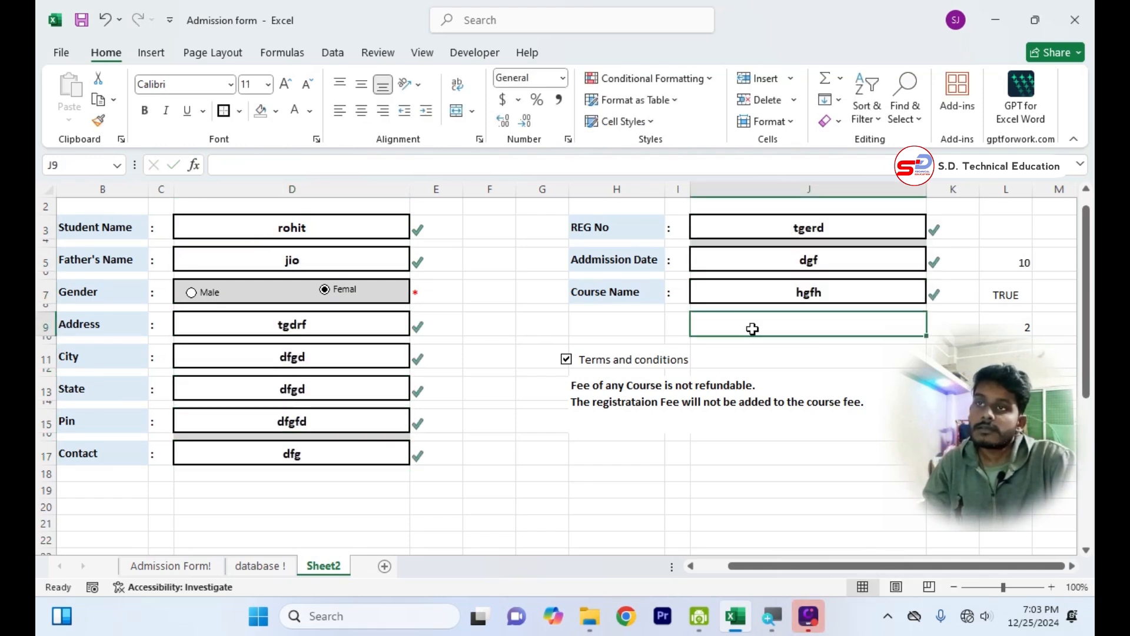
{"action": "key", "text": "Return"}
{"action": "key", "text": "Return"}
Examine submit cell B36 with the Terms and conditions checkbox ticked and cleared.
{"action": "left_click", "coordinate": [706, 421]}
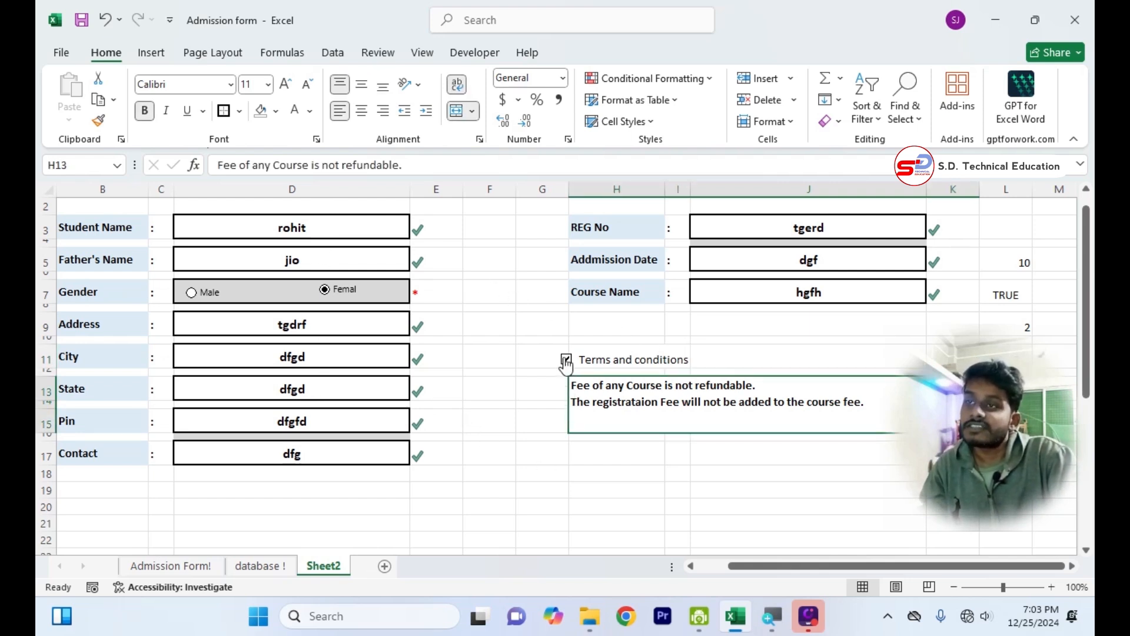
{"action": "left_click", "coordinate": [589, 487]}
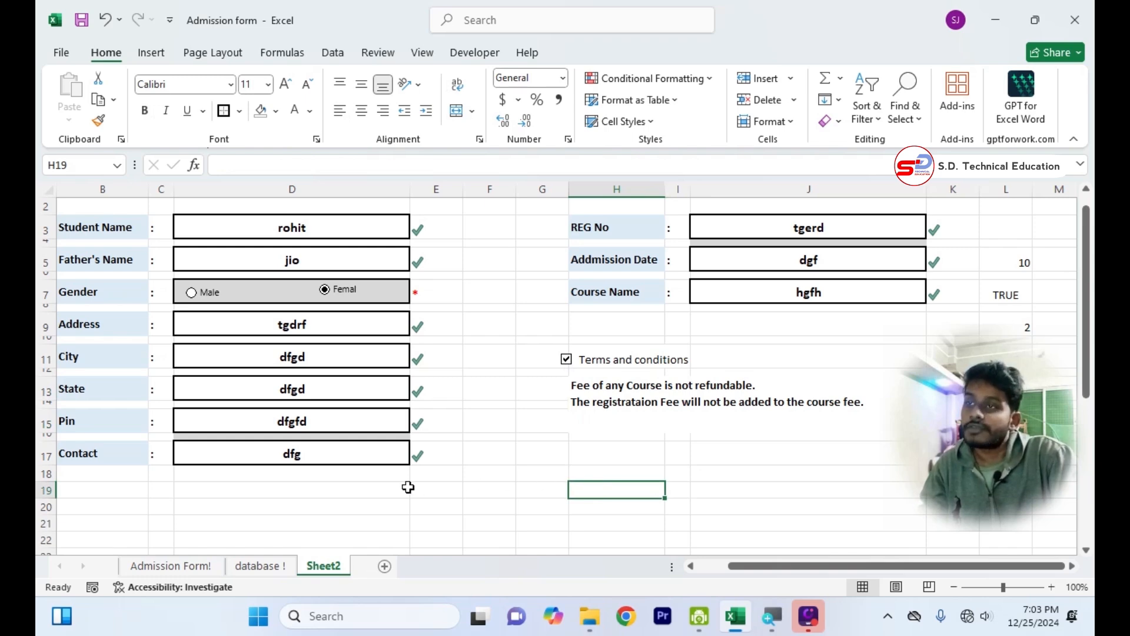
{"action": "scroll", "coordinate": [408, 488], "scroll_direction": "down", "scroll_amount": 6}
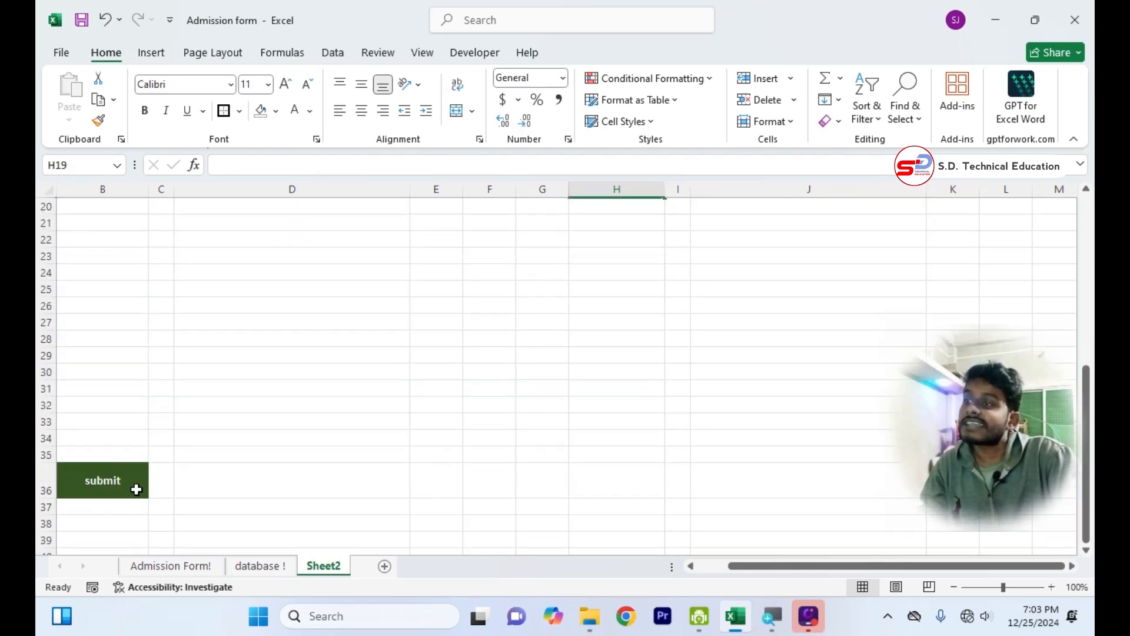
{"action": "scroll", "coordinate": [549, 401], "scroll_direction": "up", "scroll_amount": 6}
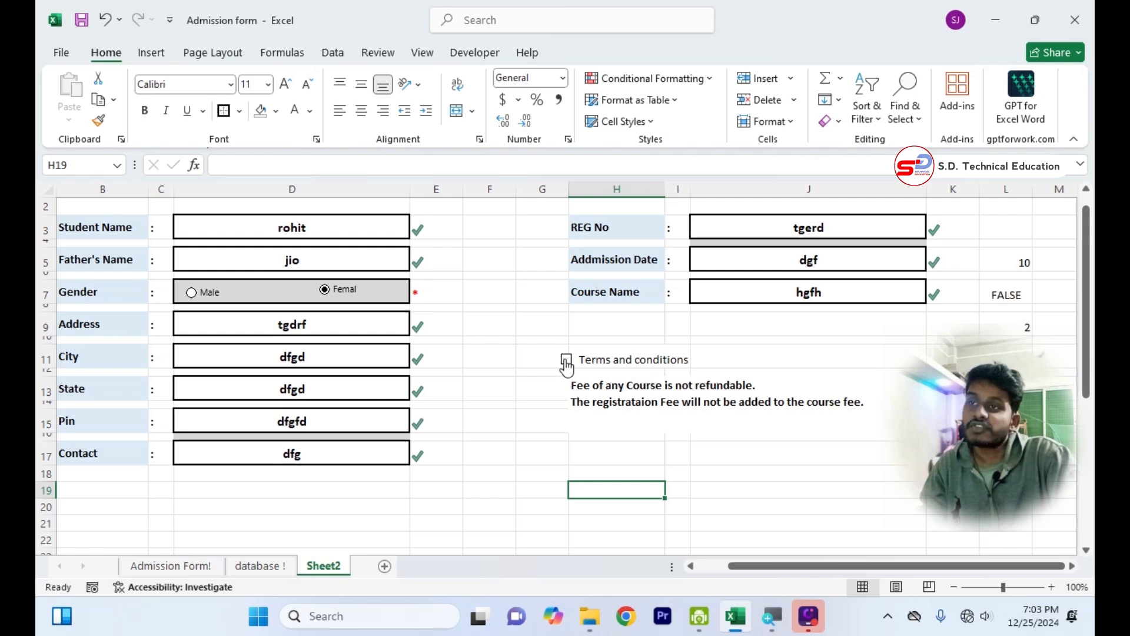
{"action": "scroll", "coordinate": [442, 494], "scroll_direction": "down", "scroll_amount": 10}
{"action": "scroll", "coordinate": [439, 500], "scroll_direction": "up", "scroll_amount": 11}
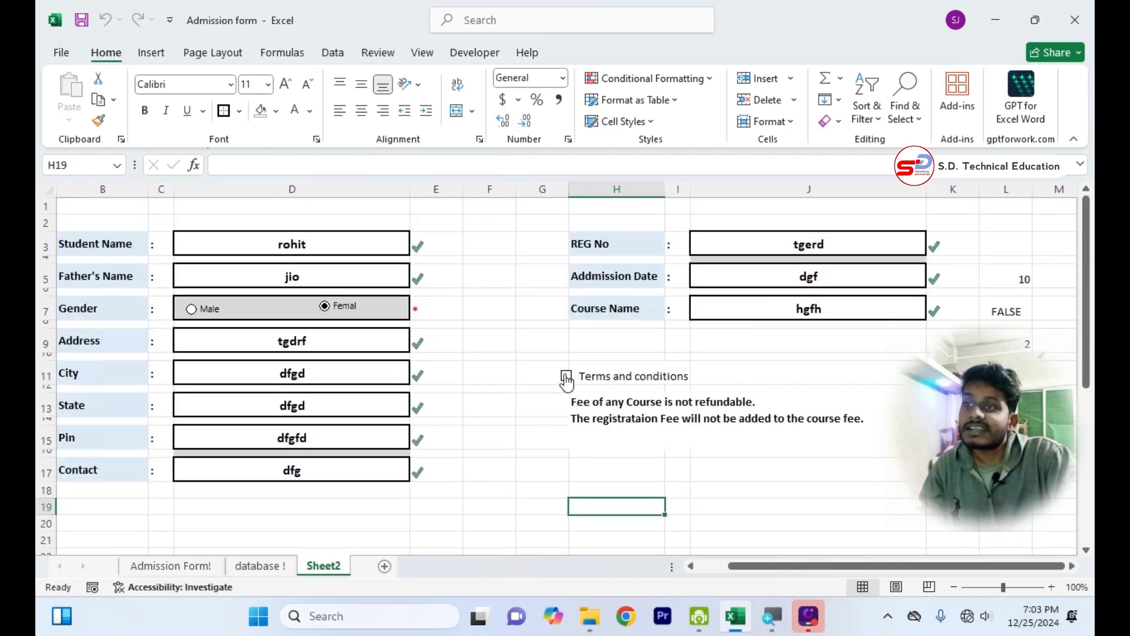
{"action": "scroll", "coordinate": [371, 503], "scroll_direction": "down", "scroll_amount": 7}
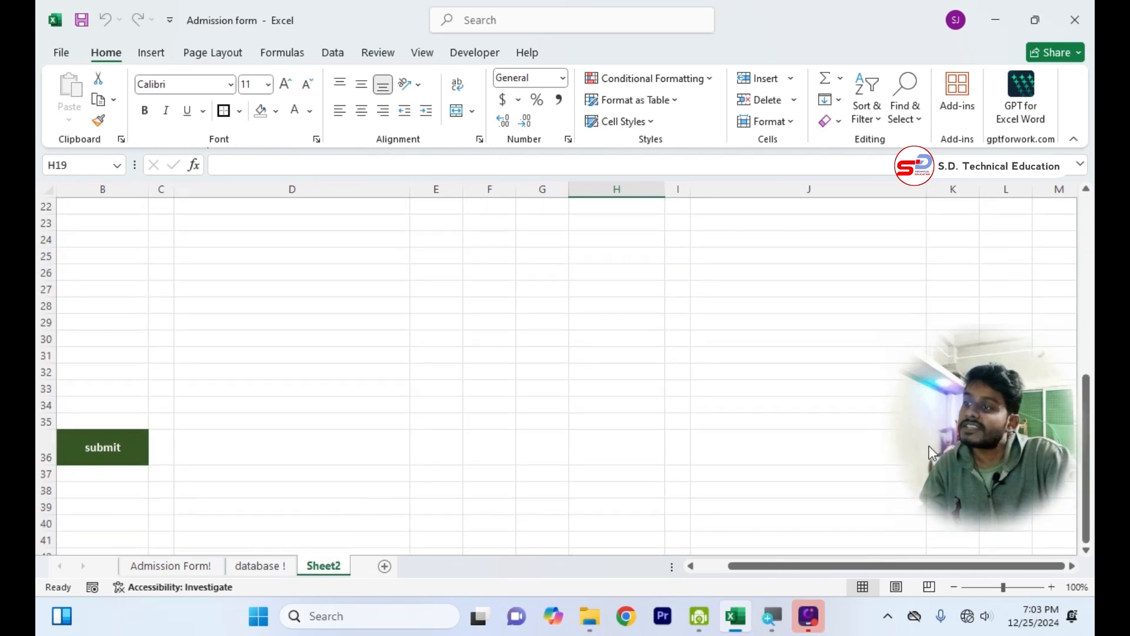
Copy submit cell B36 and paste it as a linked picture.
{"action": "left_click", "coordinate": [112, 451]}
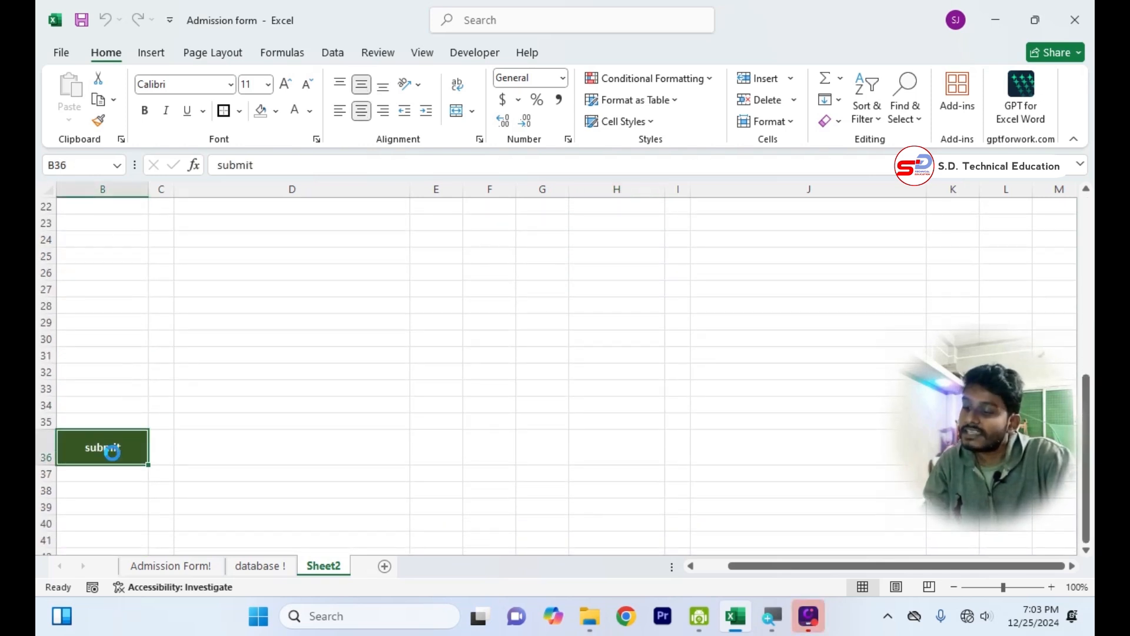
{"action": "key", "text": "ctrl+c"}
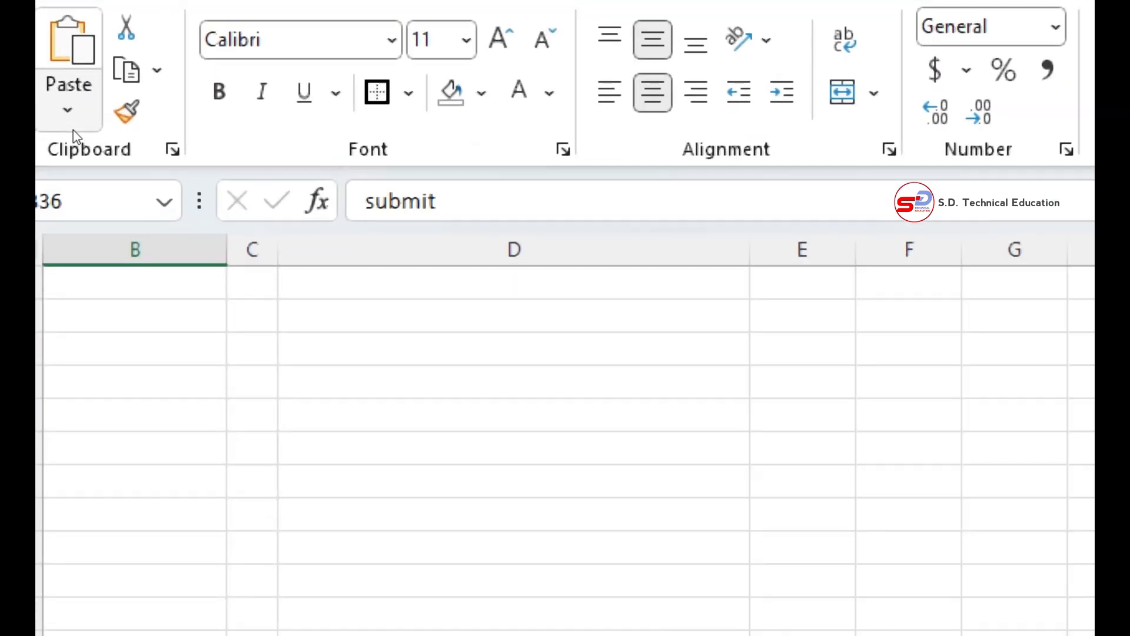
{"action": "left_click", "coordinate": [69, 123]}
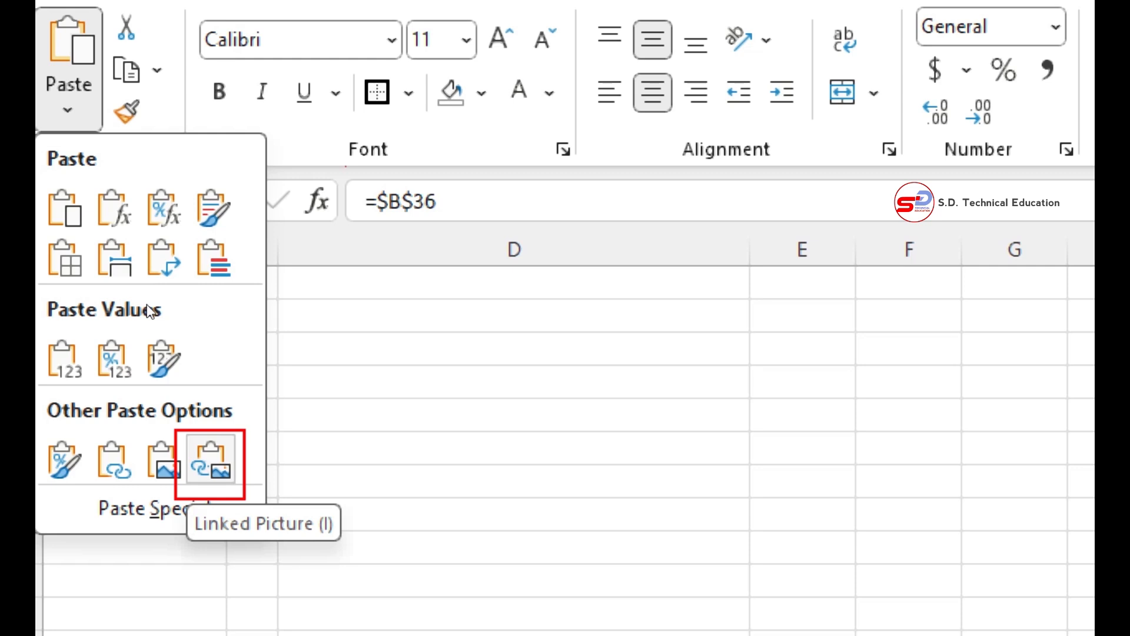
{"action": "key", "text": "i"}
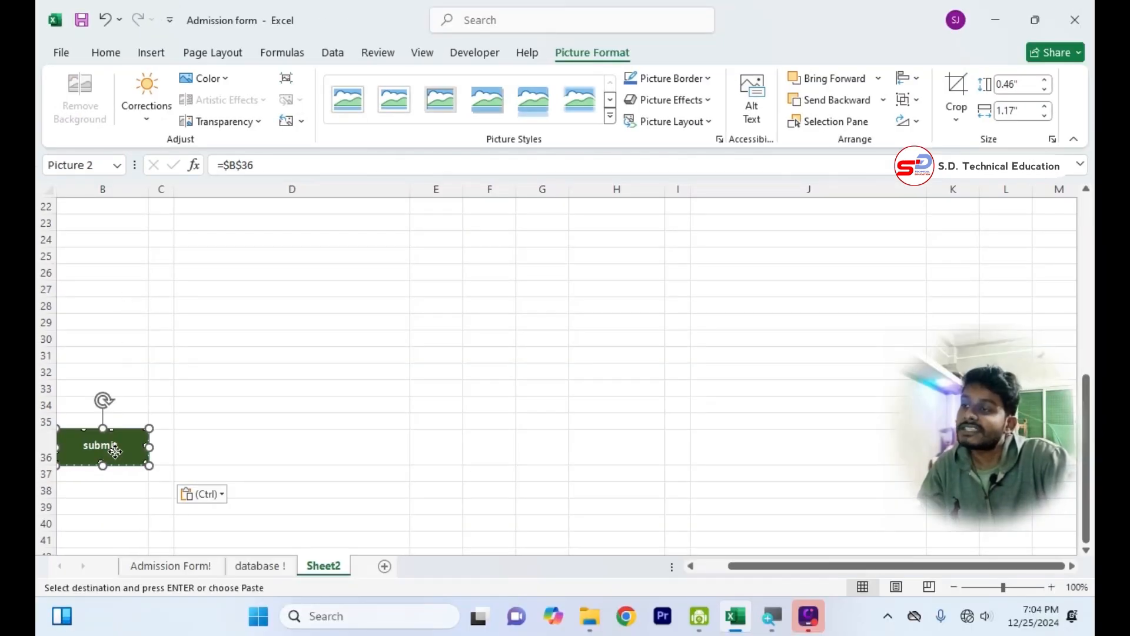
Move the linked submit picture up into the form, just below the terms and conditions text in column J.
{"action": "left_click_drag", "start_coordinate": [114, 452], "coordinate": [445, 258]}
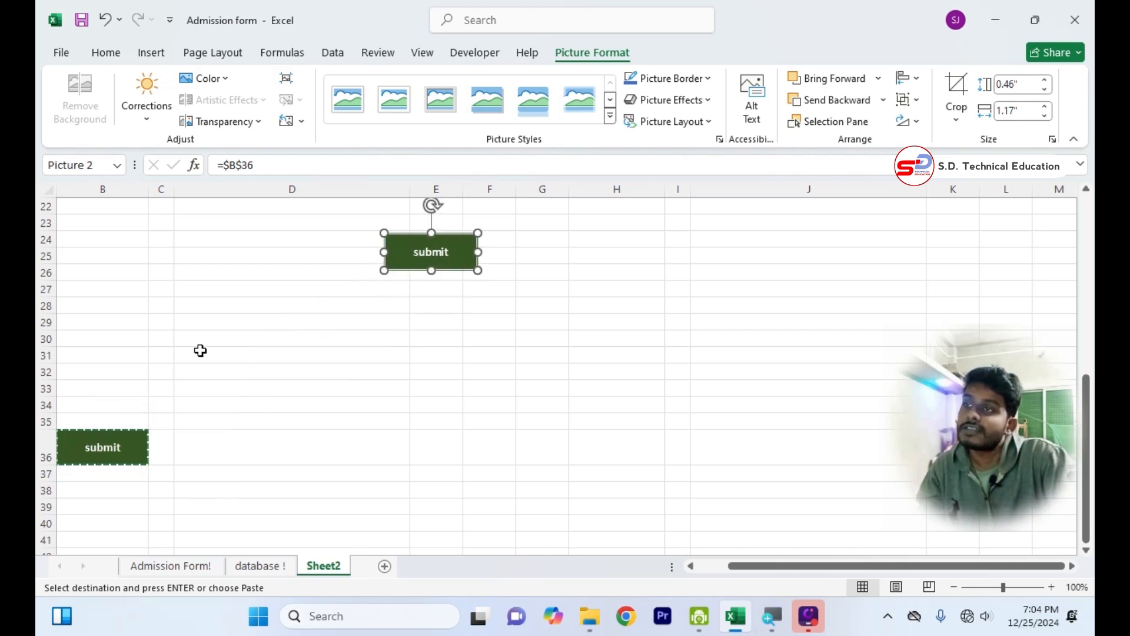
{"action": "scroll", "coordinate": [199, 351], "scroll_direction": "up", "scroll_amount": 6}
{"action": "left_click_drag", "start_coordinate": [459, 542], "coordinate": [794, 409]}
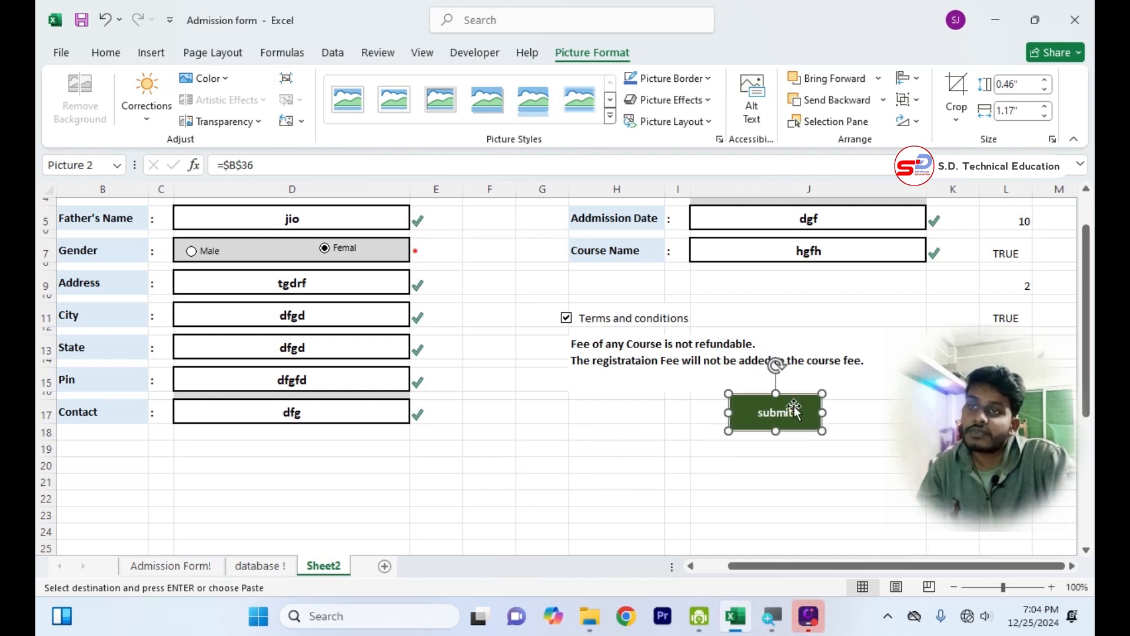
{"action": "left_click", "coordinate": [792, 449]}
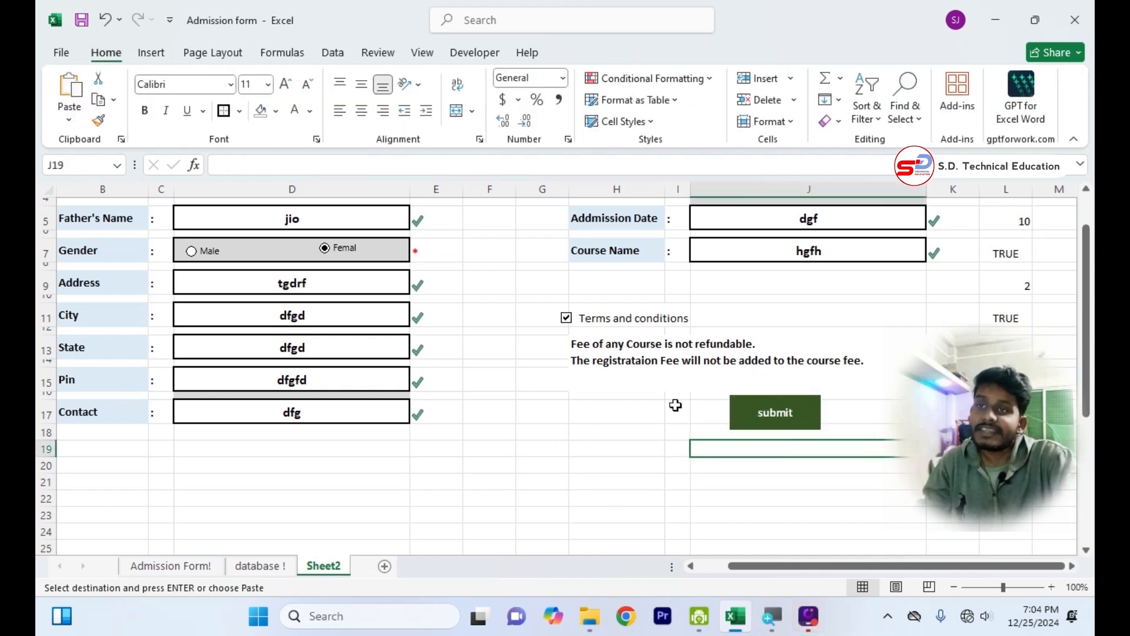
Test the linked submit picture by toggling the Terms and conditions checkbox and clearing the Addmission Date entry.
{"action": "left_click", "coordinate": [568, 320]}
{"action": "left_click", "coordinate": [568, 322]}
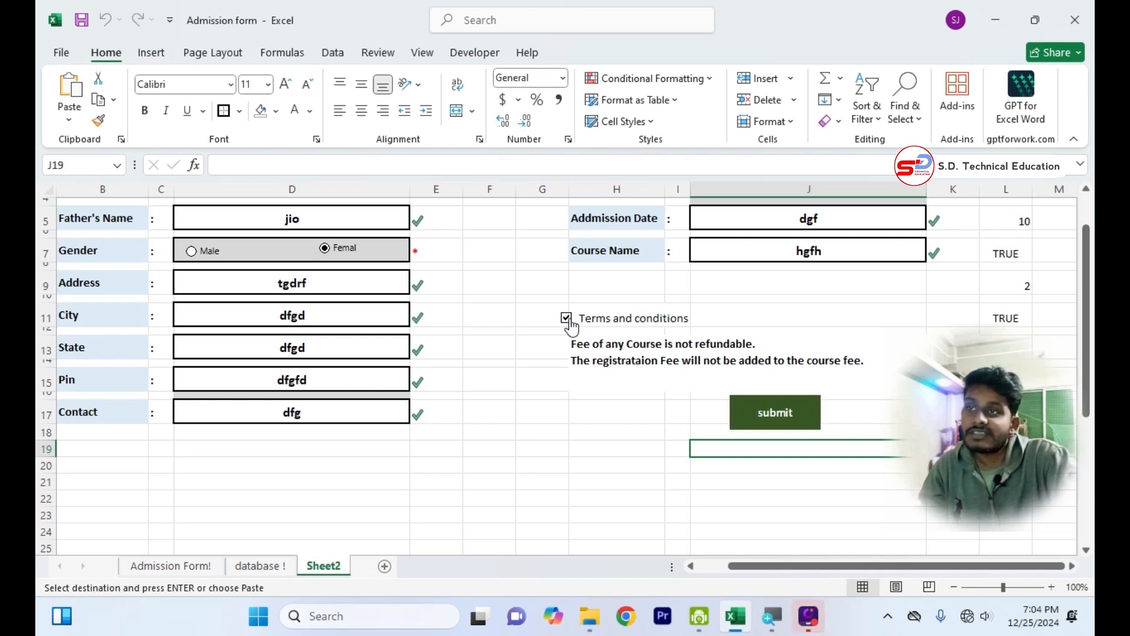
{"action": "left_click", "coordinate": [797, 222]}
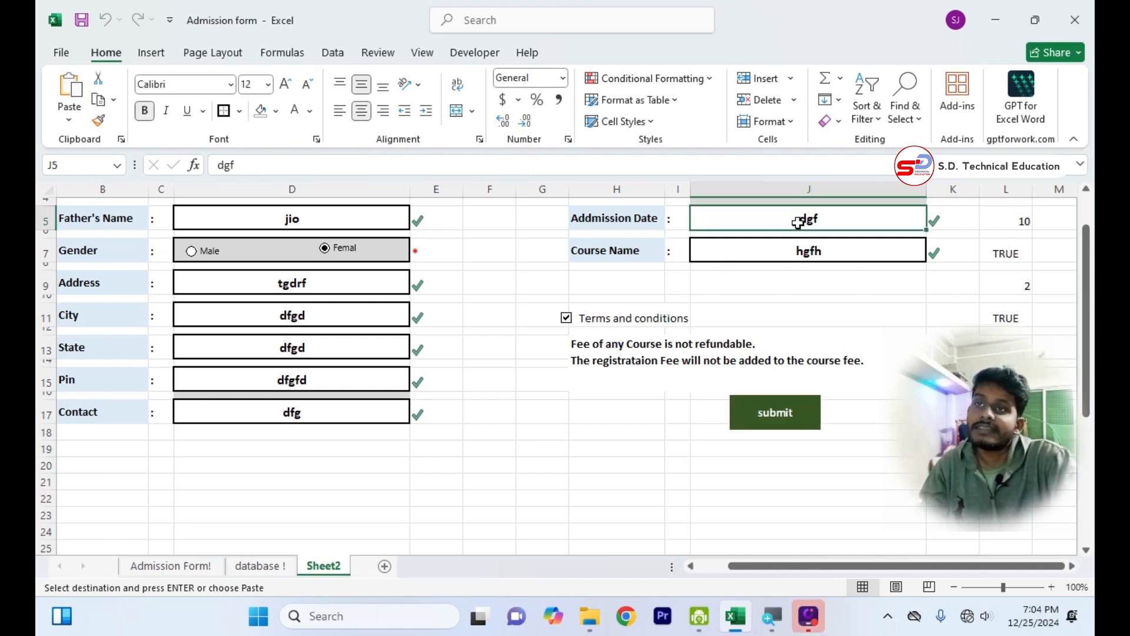
{"action": "scroll", "coordinate": [787, 375], "scroll_direction": "up", "scroll_amount": 1}
{"action": "key", "text": "BackSpace"}
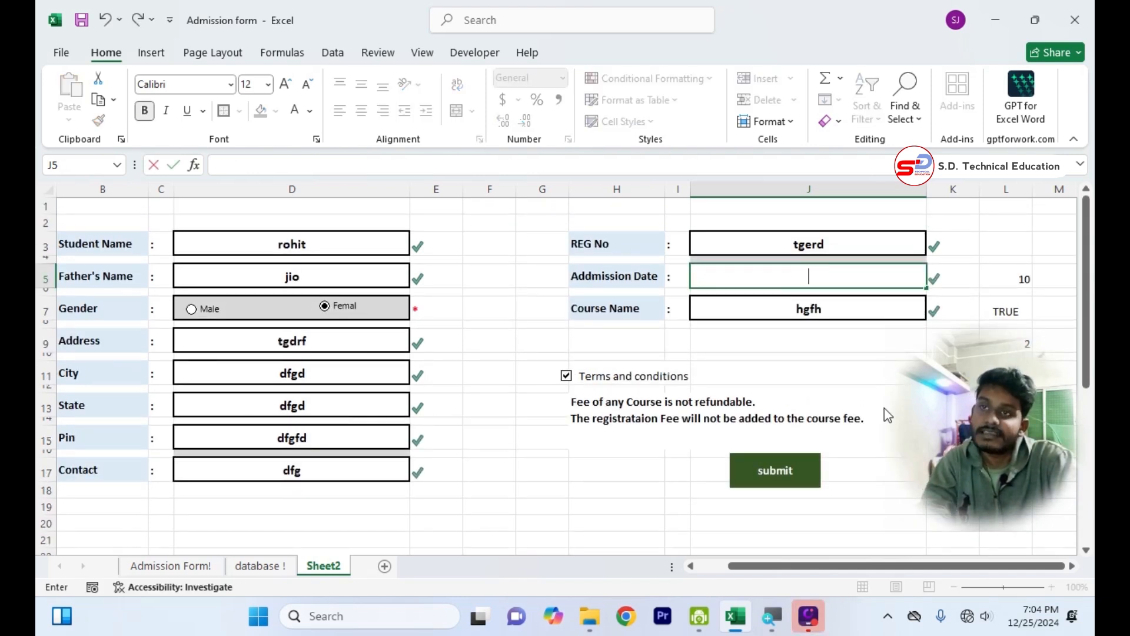
{"action": "left_click", "coordinate": [612, 535]}
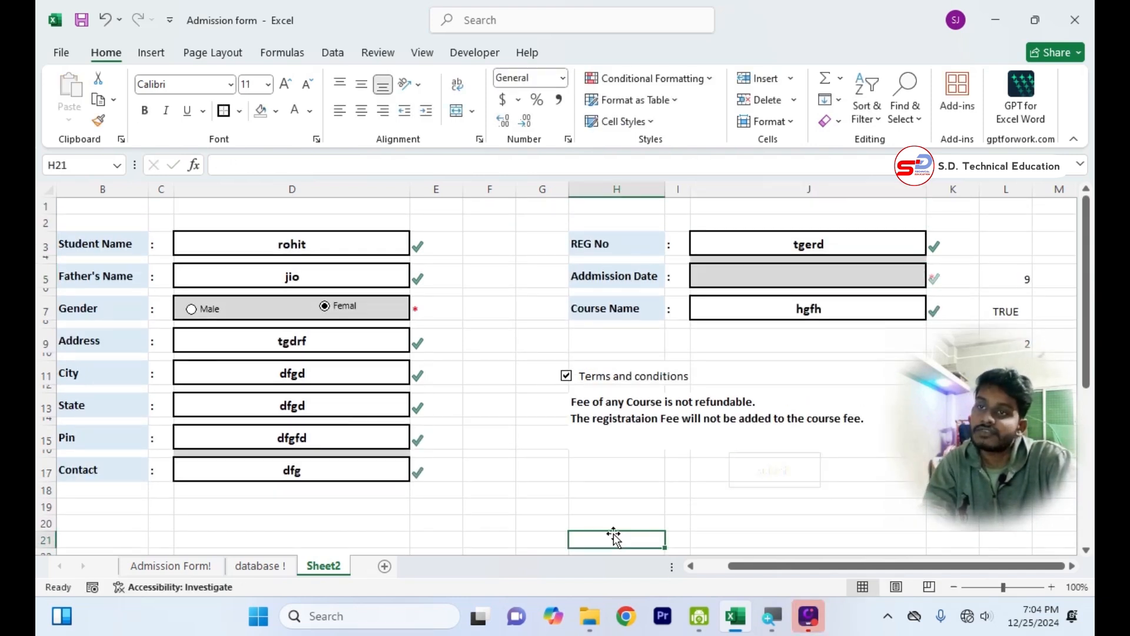
Enter hgfgh as the Addmission Date in J5.
{"action": "left_click", "coordinate": [764, 281]}
{"action": "type", "text": "hgfgh"}
{"action": "left_click", "coordinate": [621, 480]}
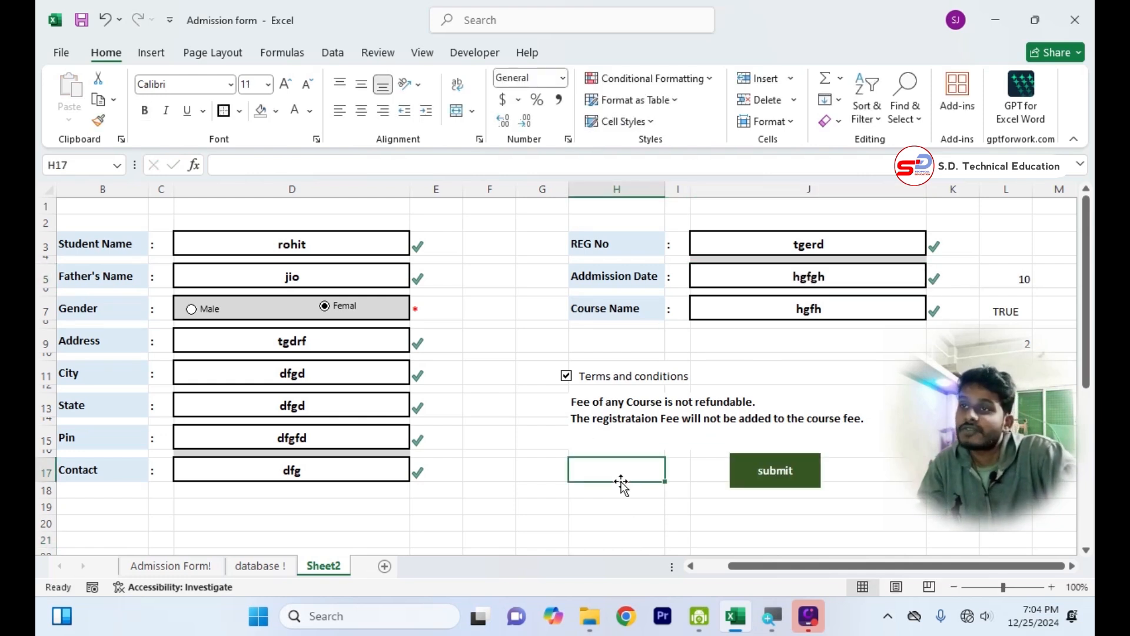
{"action": "left_click", "coordinate": [677, 522]}
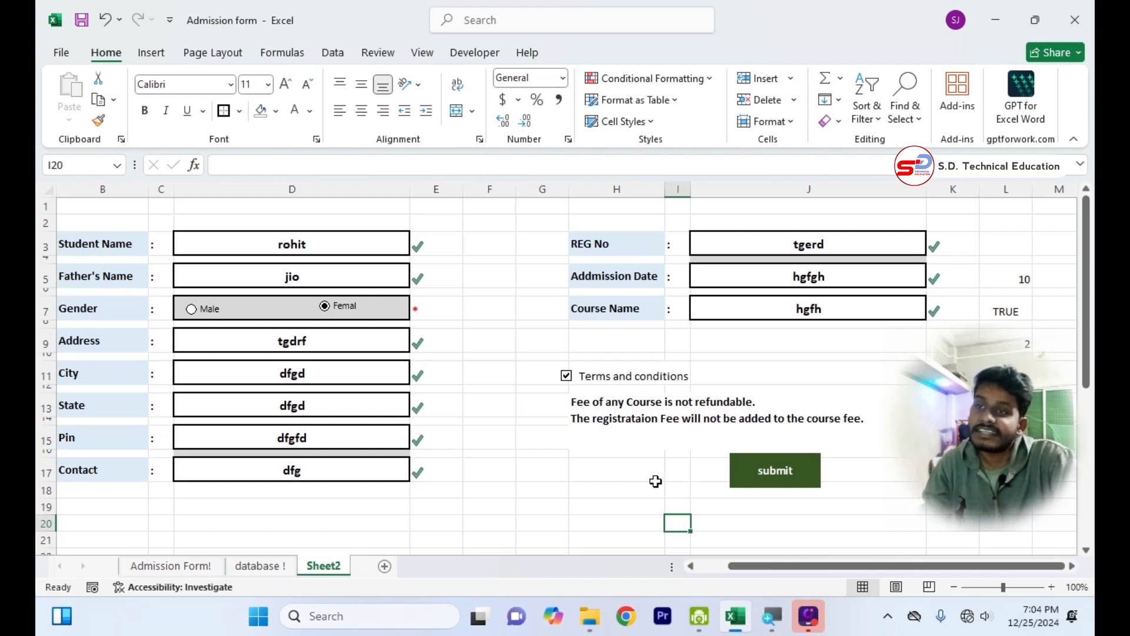
Make row 38 taller and enter the label reset in B38, below the submit cell.
{"action": "scroll", "coordinate": [655, 481], "scroll_direction": "down", "scroll_amount": 6}
{"action": "scroll", "coordinate": [468, 447], "scroll_direction": "down", "scroll_amount": 3}
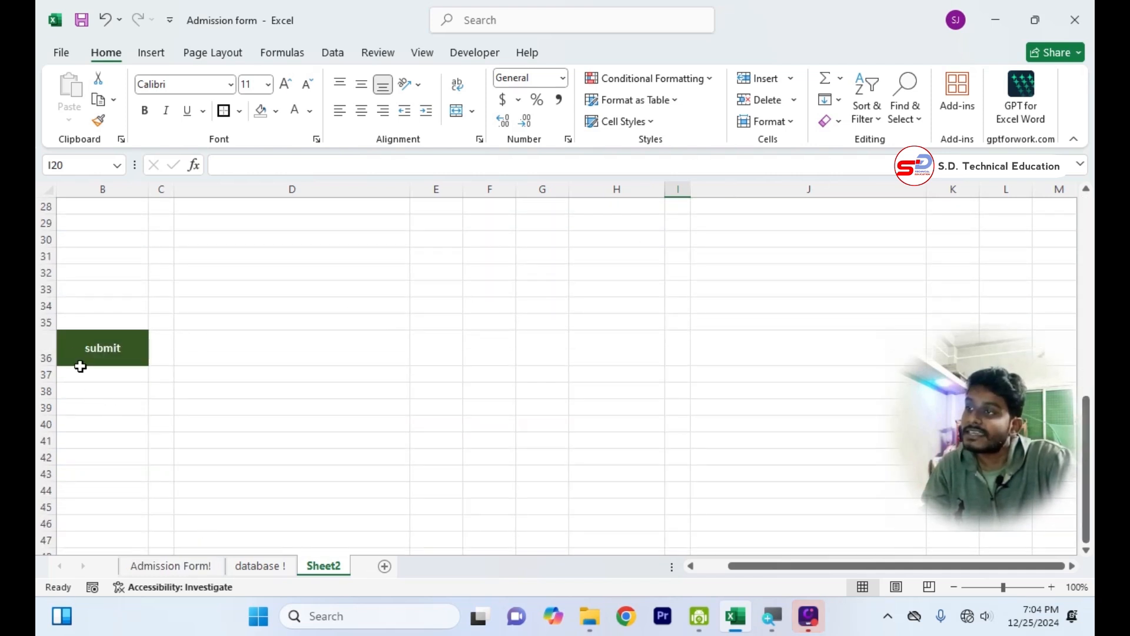
{"action": "left_click_drag", "start_coordinate": [51, 398], "coordinate": [52, 415]}
{"action": "left_click", "coordinate": [94, 394]}
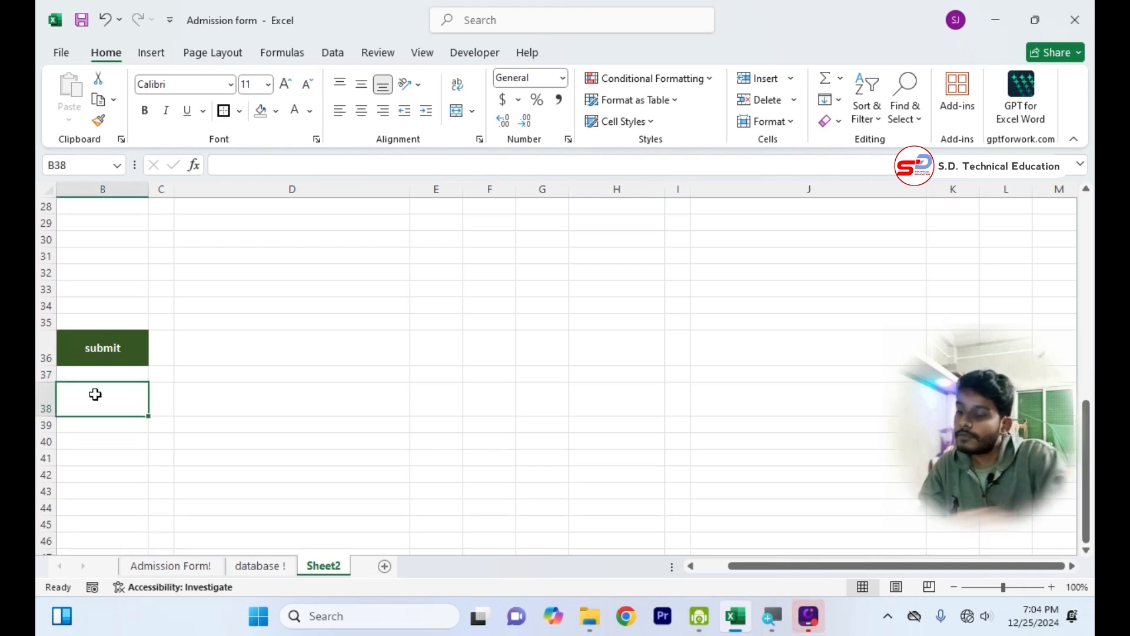
{"action": "type", "text": "reset"}
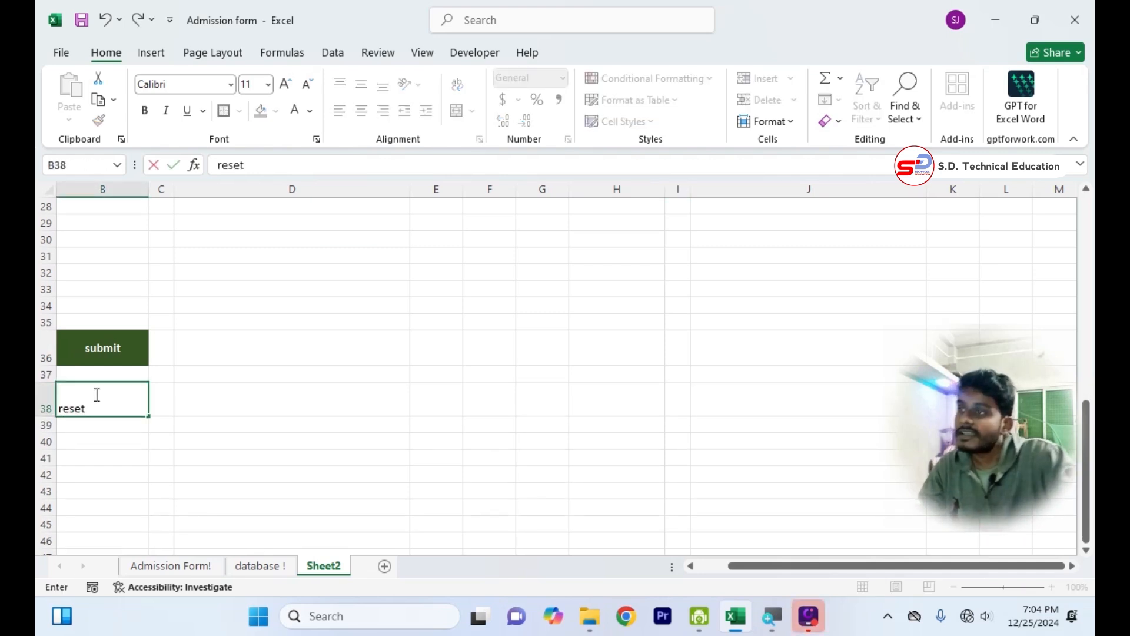
{"action": "left_click", "coordinate": [196, 439]}
Centre the reset text in B38 horizontally and vertically and give the cell a dark orange fill.
{"action": "left_click", "coordinate": [115, 402]}
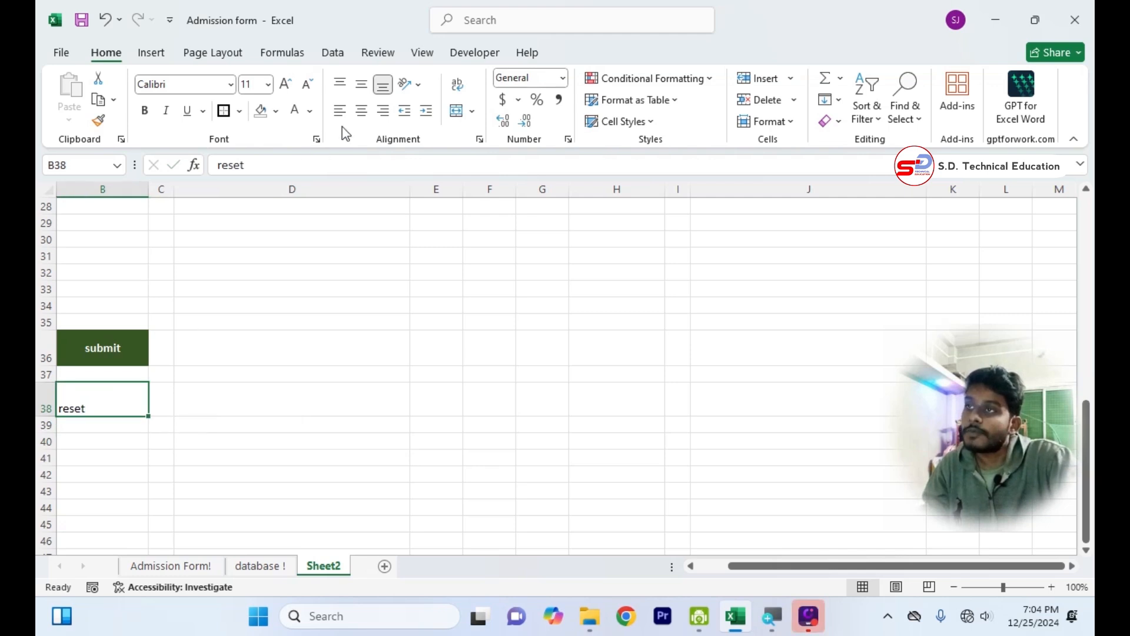
{"action": "left_click", "coordinate": [361, 110]}
{"action": "left_click", "coordinate": [361, 84]}
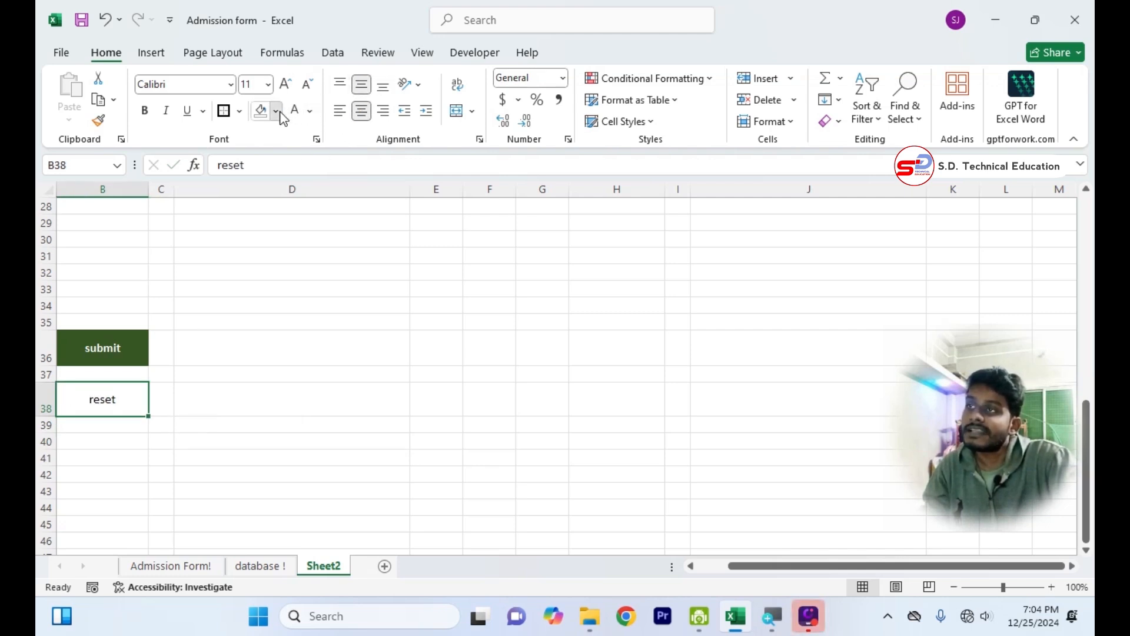
{"action": "left_click", "coordinate": [275, 111]}
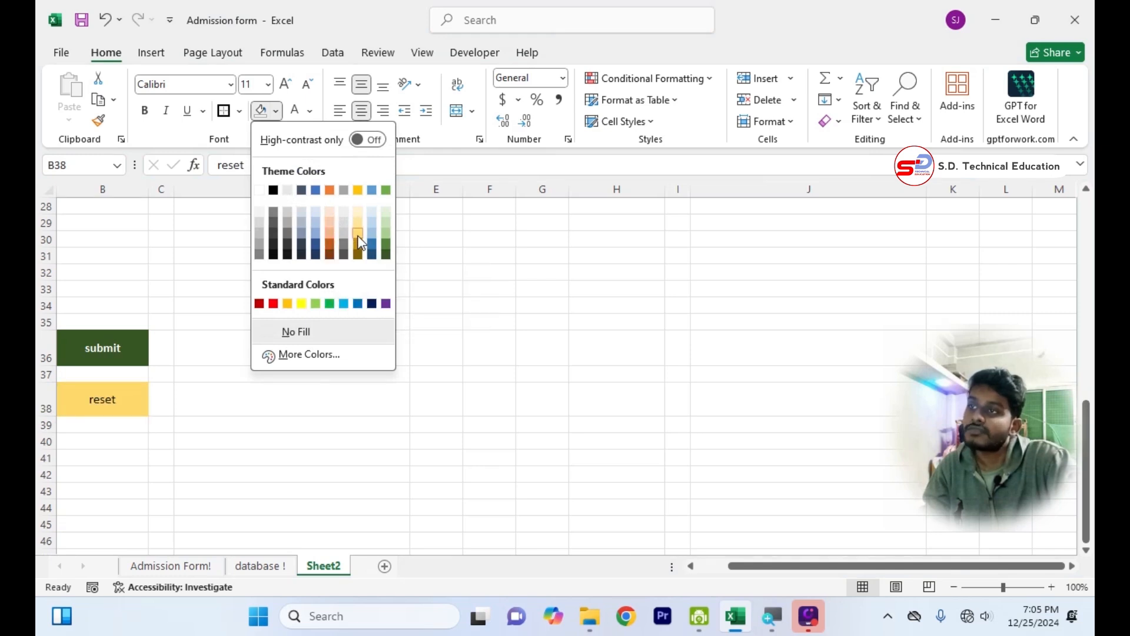
{"action": "left_click", "coordinate": [329, 248]}
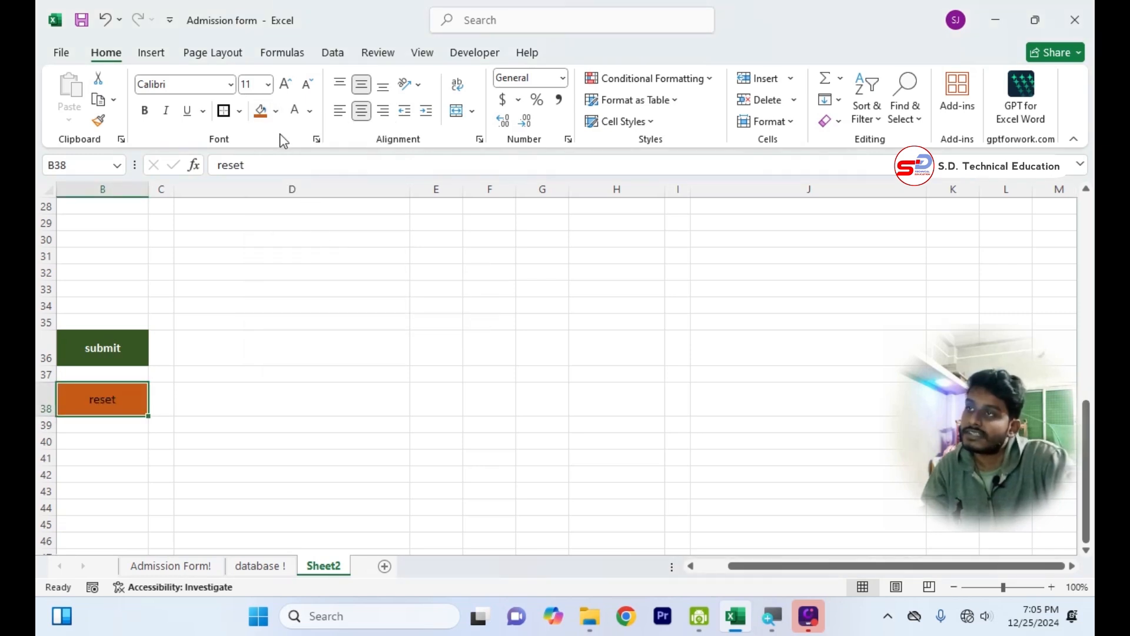
Make the reset text in B38 white and bold with a font size of 14.
{"action": "left_click", "coordinate": [309, 111]}
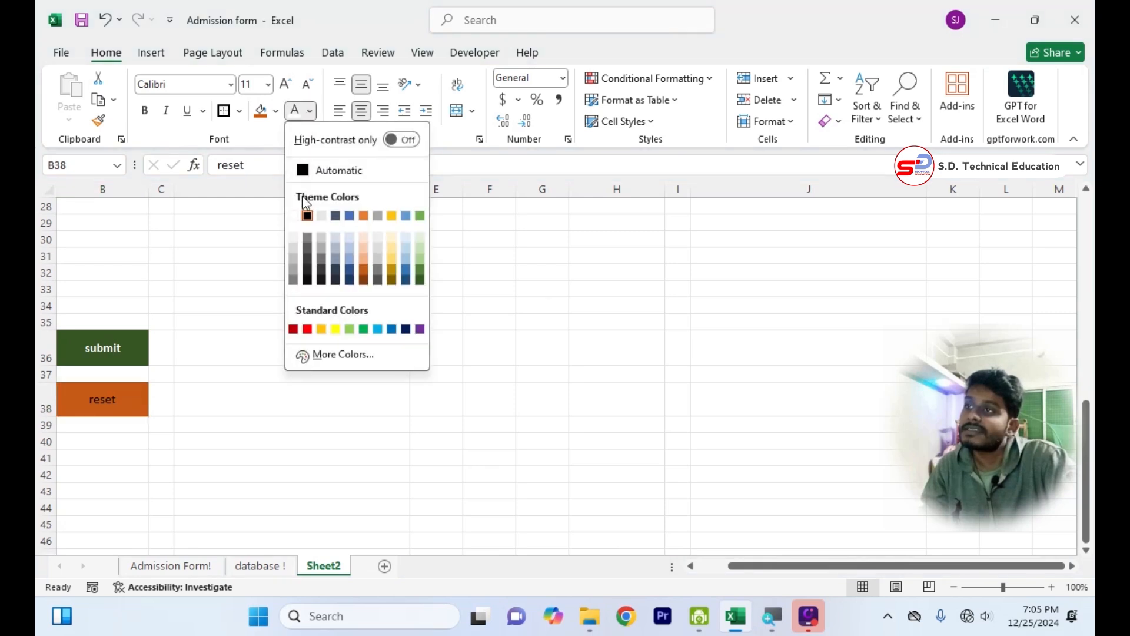
{"action": "left_click", "coordinate": [295, 216]}
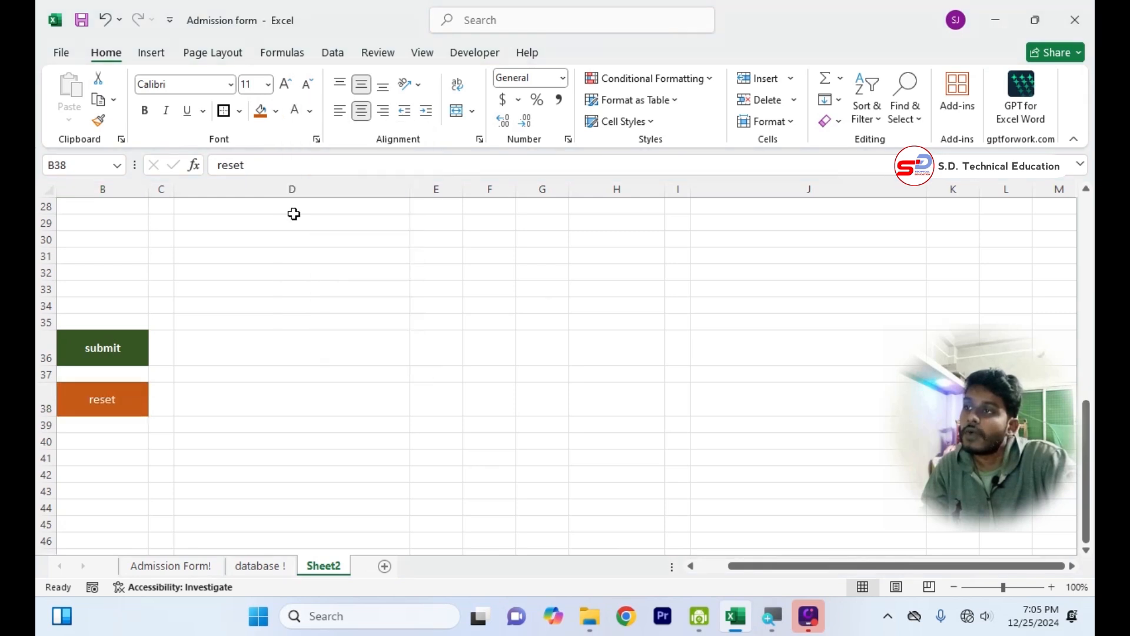
{"action": "left_click", "coordinate": [284, 90]}
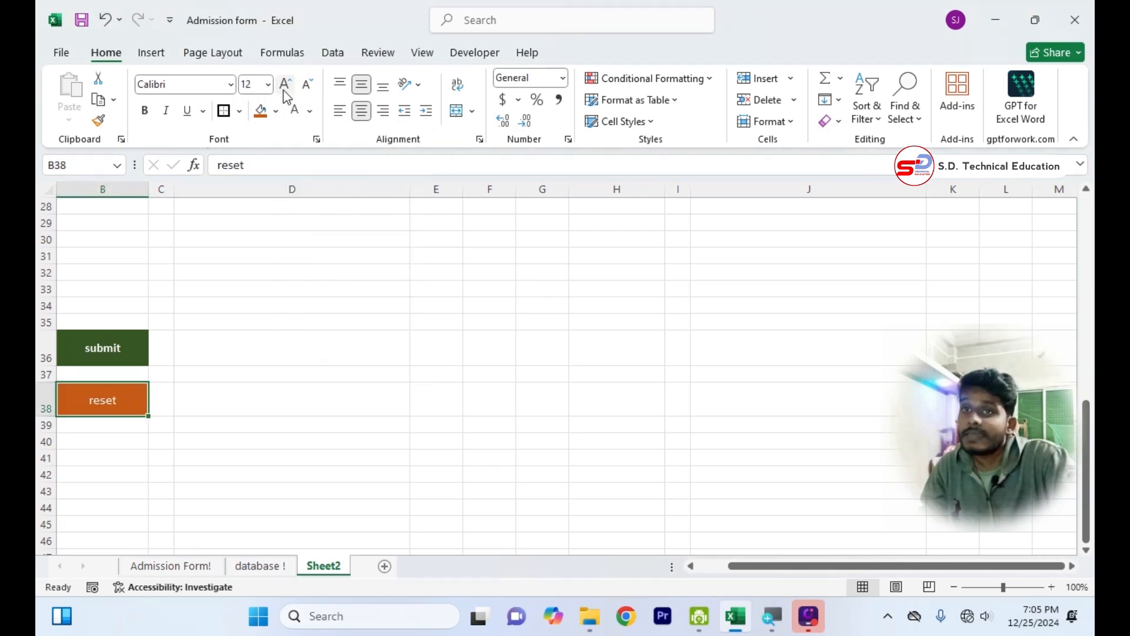
{"action": "left_click", "coordinate": [144, 110]}
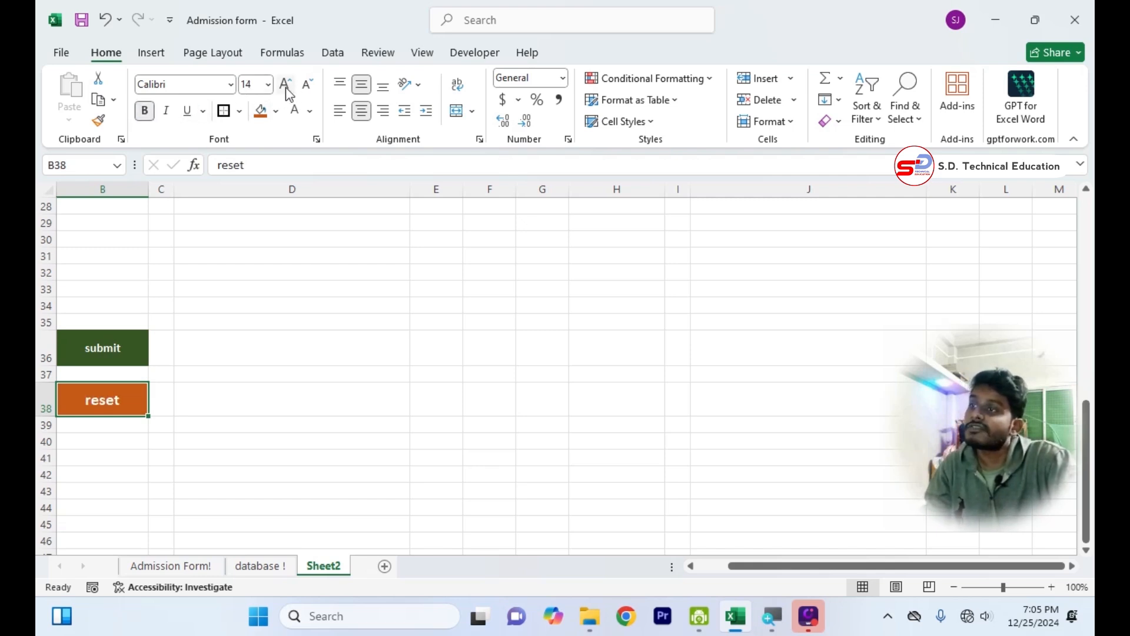
Copy the reset cell B38 and paste it as a linked picture.
{"action": "key", "text": "ctrl+c"}
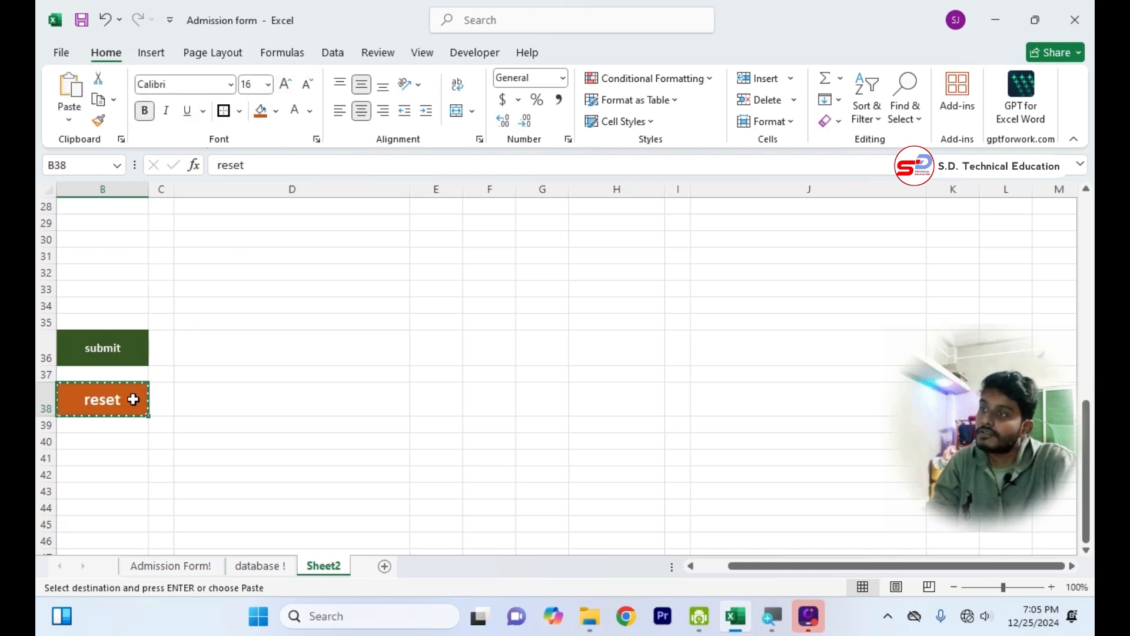
{"action": "left_click", "coordinate": [69, 119]}
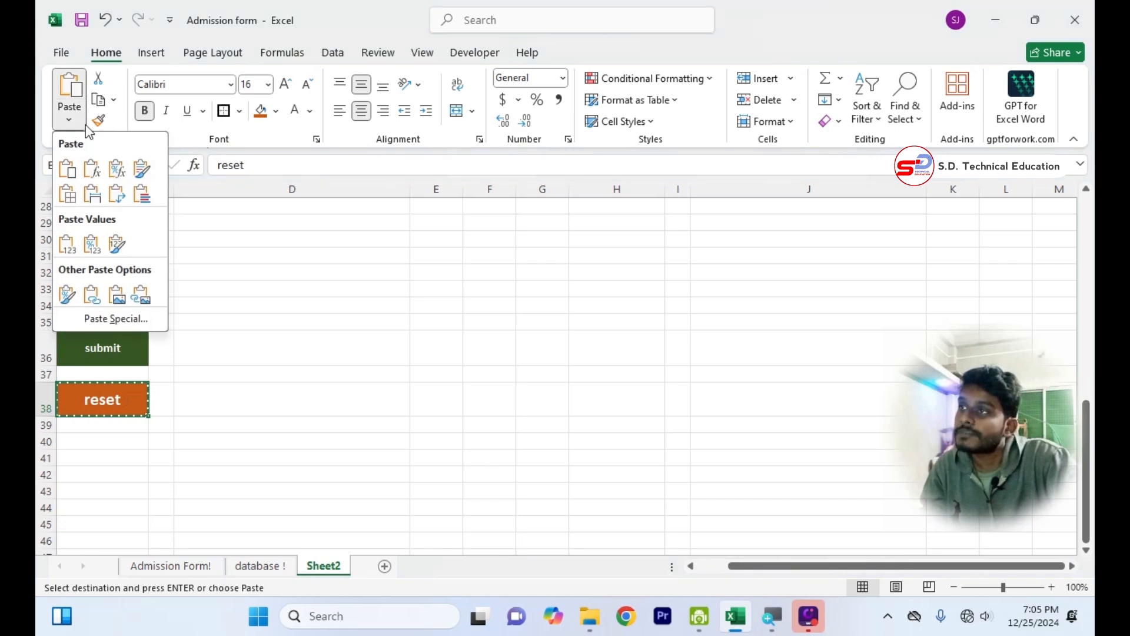
{"action": "left_click", "coordinate": [142, 295]}
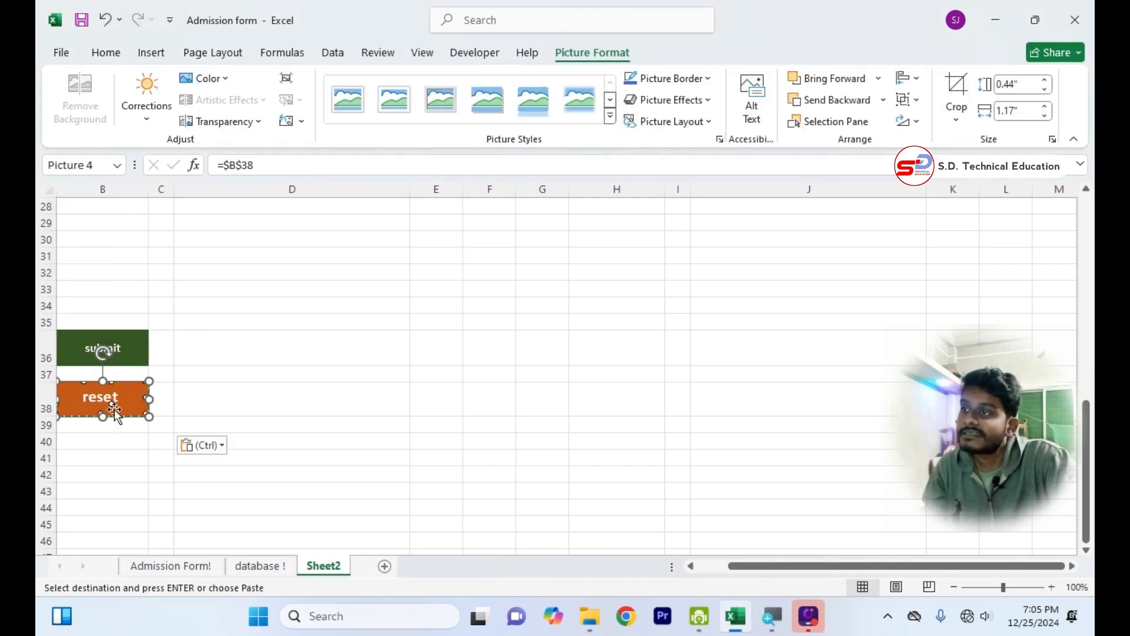
Move the linked reset picture up to the form and place it beside the submit picture, on the side nearer the Contact field.
{"action": "left_click_drag", "start_coordinate": [116, 406], "coordinate": [247, 358]}
{"action": "scroll", "coordinate": [432, 281], "scroll_direction": "up", "scroll_amount": 6}
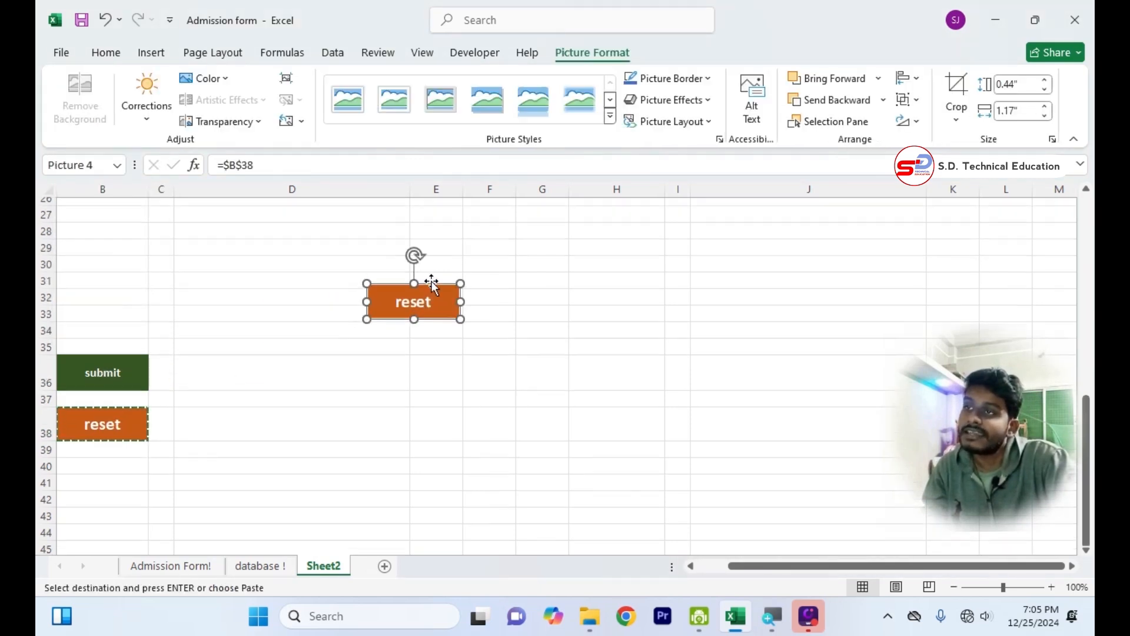
{"action": "scroll", "coordinate": [442, 540], "scroll_direction": "down", "scroll_amount": 2}
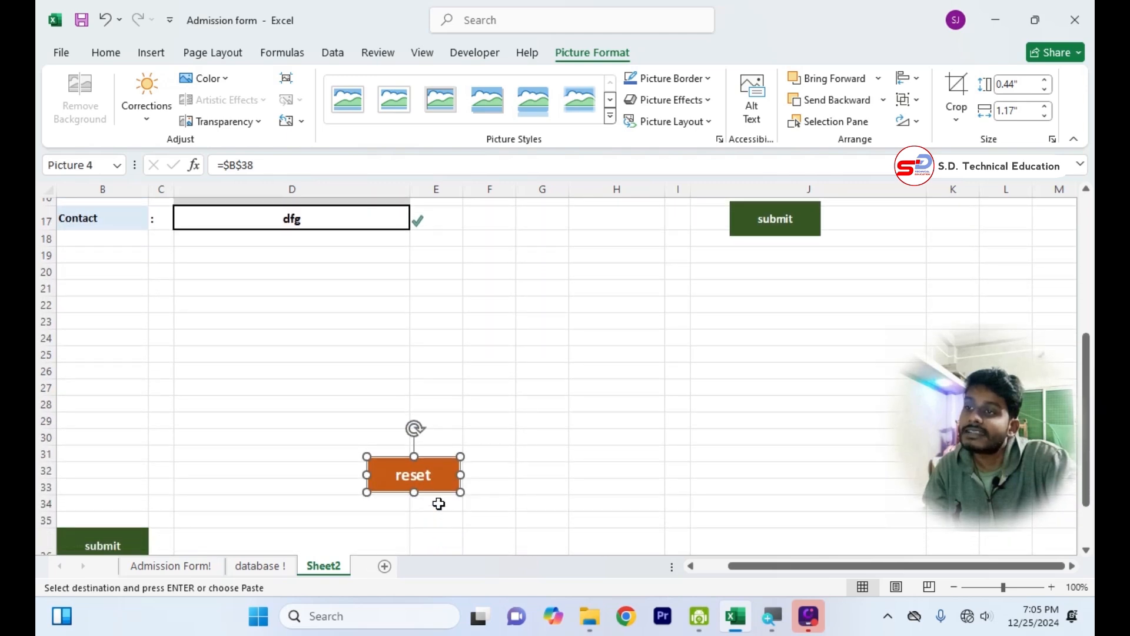
{"action": "left_click_drag", "start_coordinate": [439, 502], "coordinate": [683, 234]}
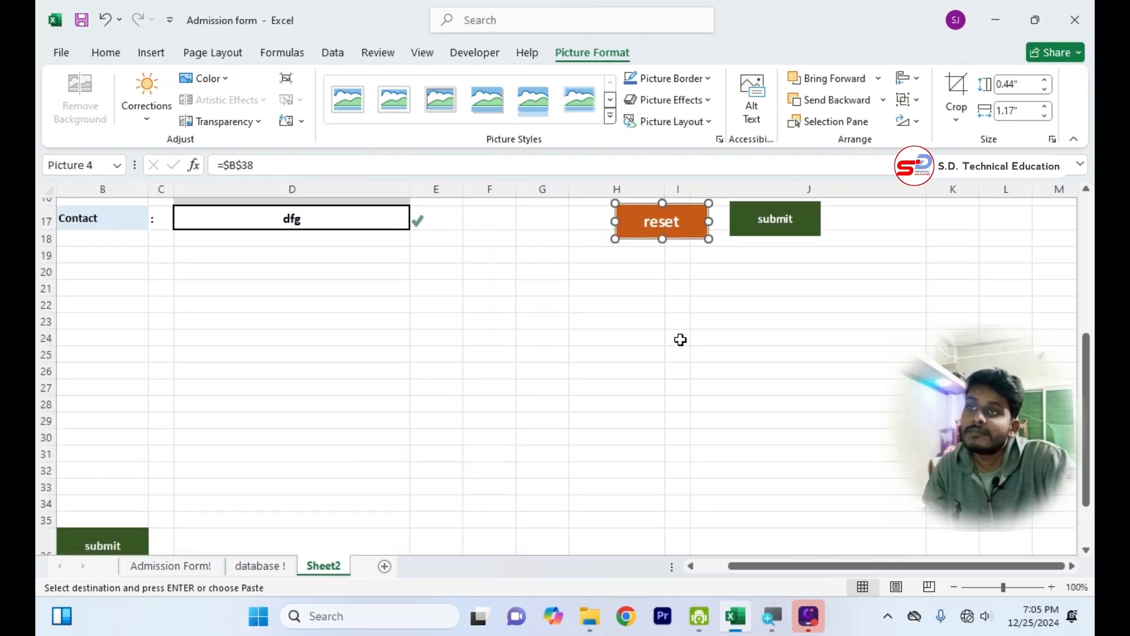
{"action": "scroll", "coordinate": [679, 338], "scroll_direction": "up", "scroll_amount": 4}
{"action": "left_click", "coordinate": [691, 482]}
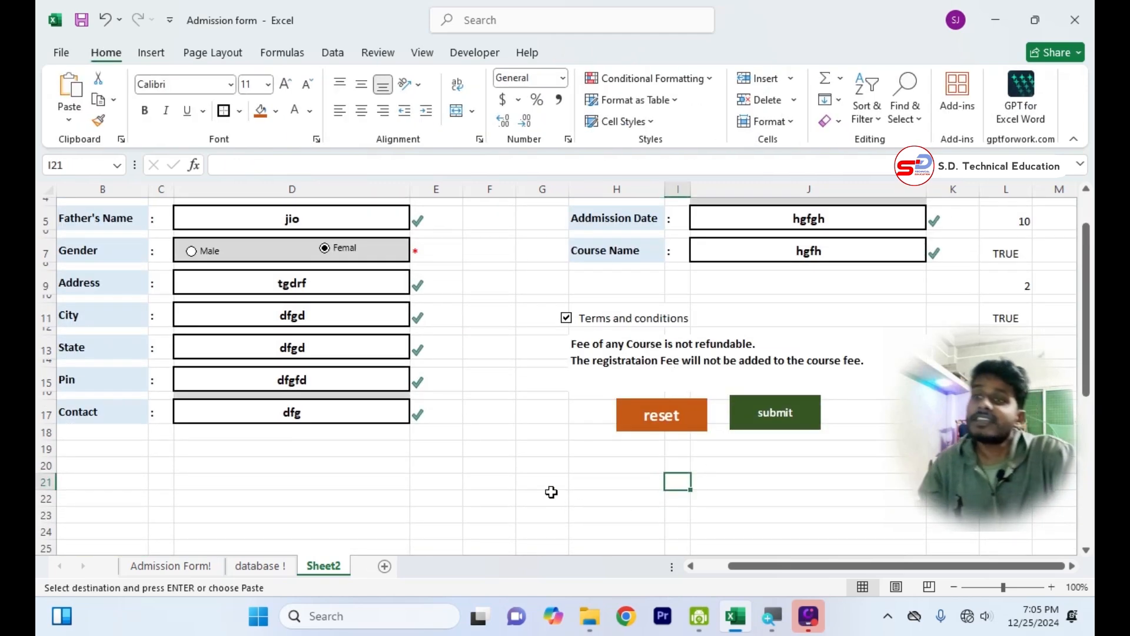
{"action": "scroll", "coordinate": [630, 412], "scroll_direction": "up", "scroll_amount": 1}
{"action": "scroll", "coordinate": [631, 412], "scroll_direction": "up", "scroll_amount": 1}
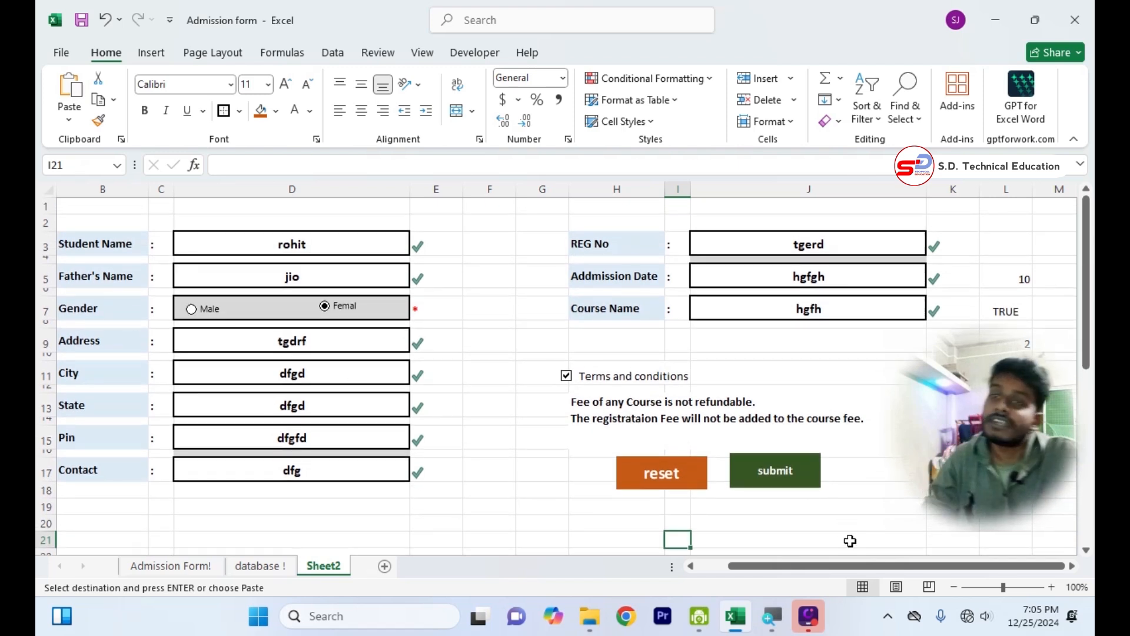
{"action": "left_click_drag", "start_coordinate": [948, 570], "coordinate": [819, 573]}
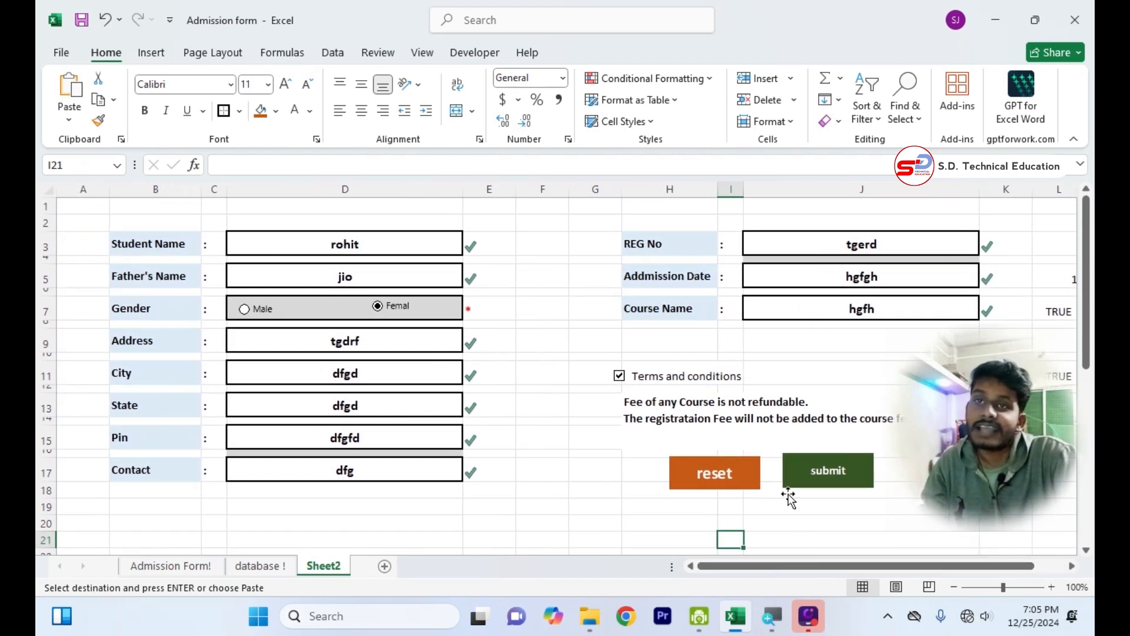
{"action": "left_click", "coordinate": [522, 541]}
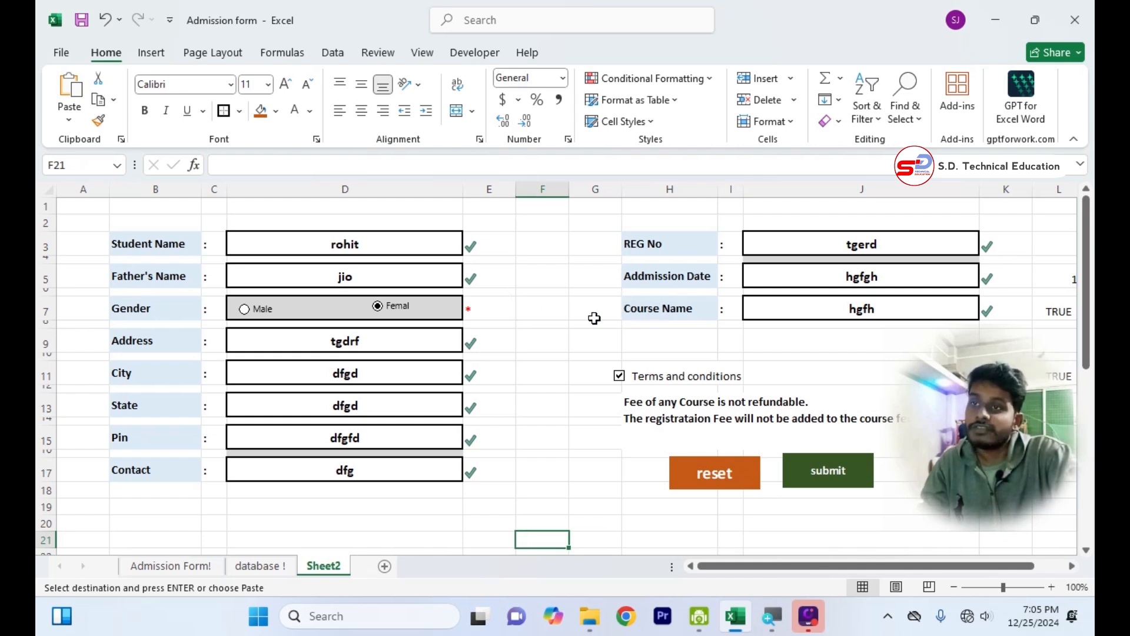
Apply a thick outside border and a white fill to the form range A2:K20.
{"action": "mouse_move", "coordinate": [89, 219]}
{"action": "left_mouse_down"}
{"action": "mouse_move", "coordinate": [825, 377]}
{"action": "mouse_move", "coordinate": [995, 436]}
{"action": "mouse_move", "coordinate": [1019, 556]}
{"action": "mouse_move", "coordinate": [996, 466]}
{"action": "left_mouse_up"}
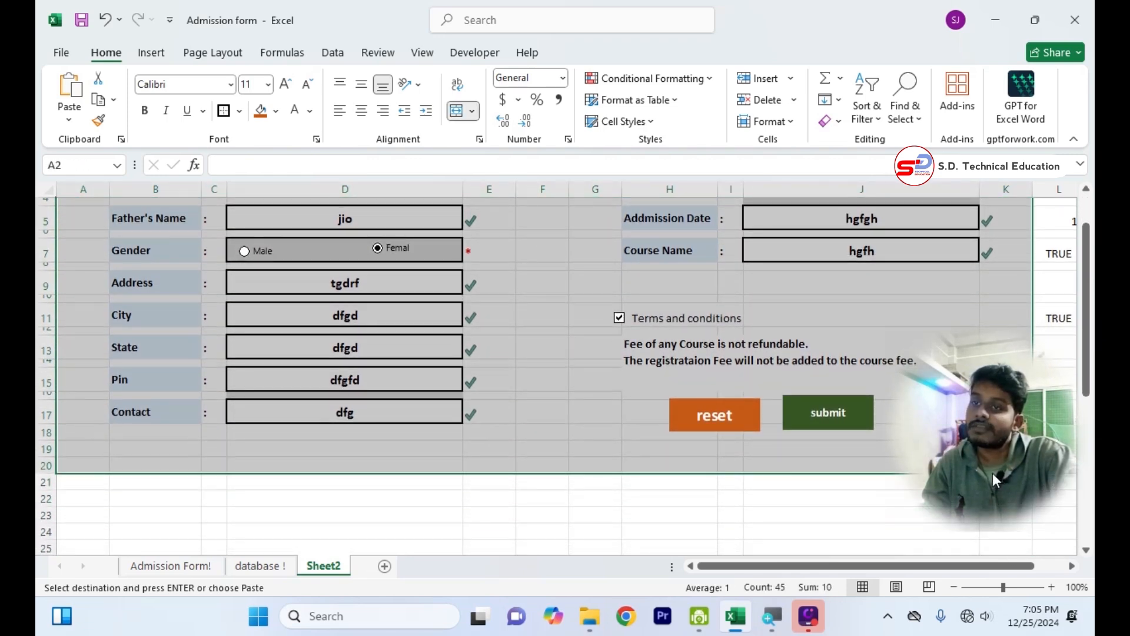
{"action": "scroll", "coordinate": [794, 442], "scroll_direction": "up", "scroll_amount": 1}
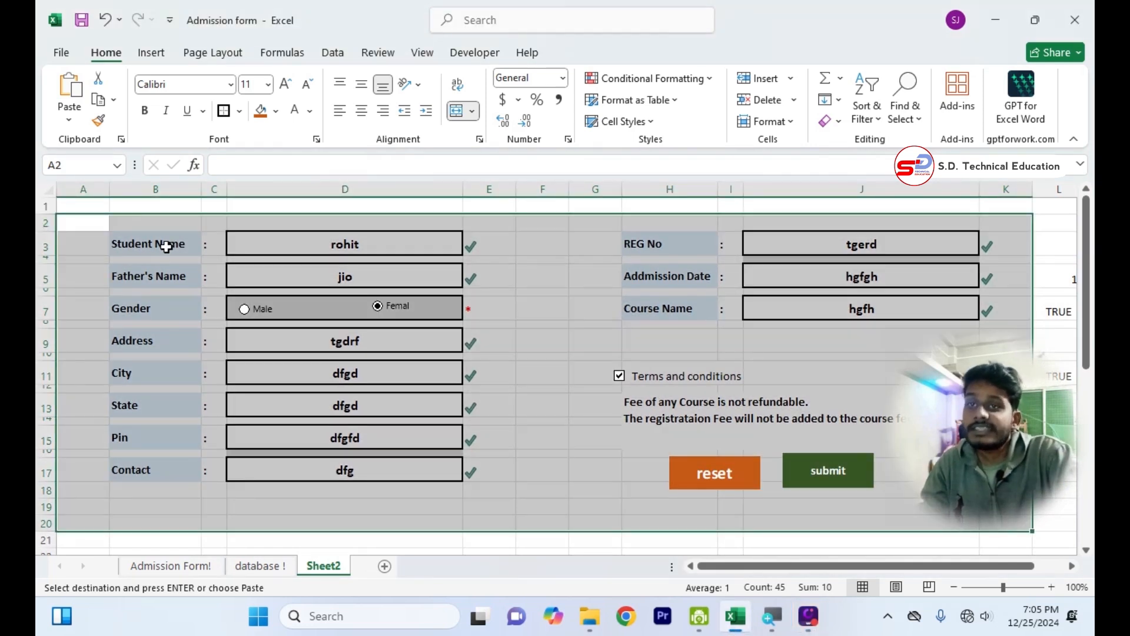
{"action": "left_click", "coordinate": [224, 112]}
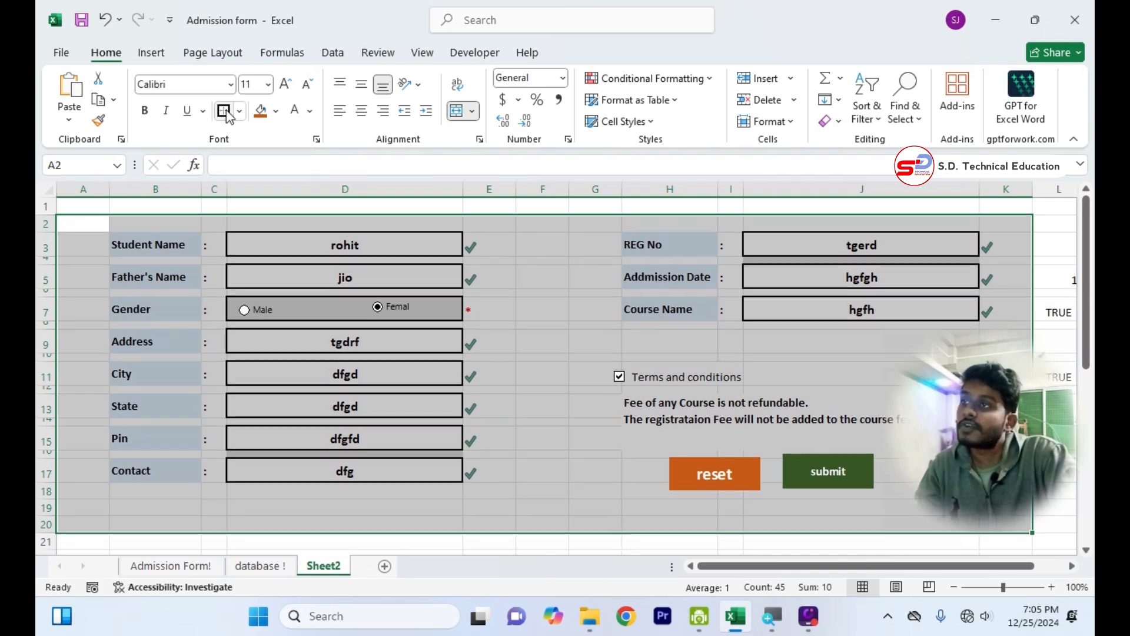
{"action": "left_click", "coordinate": [277, 112]}
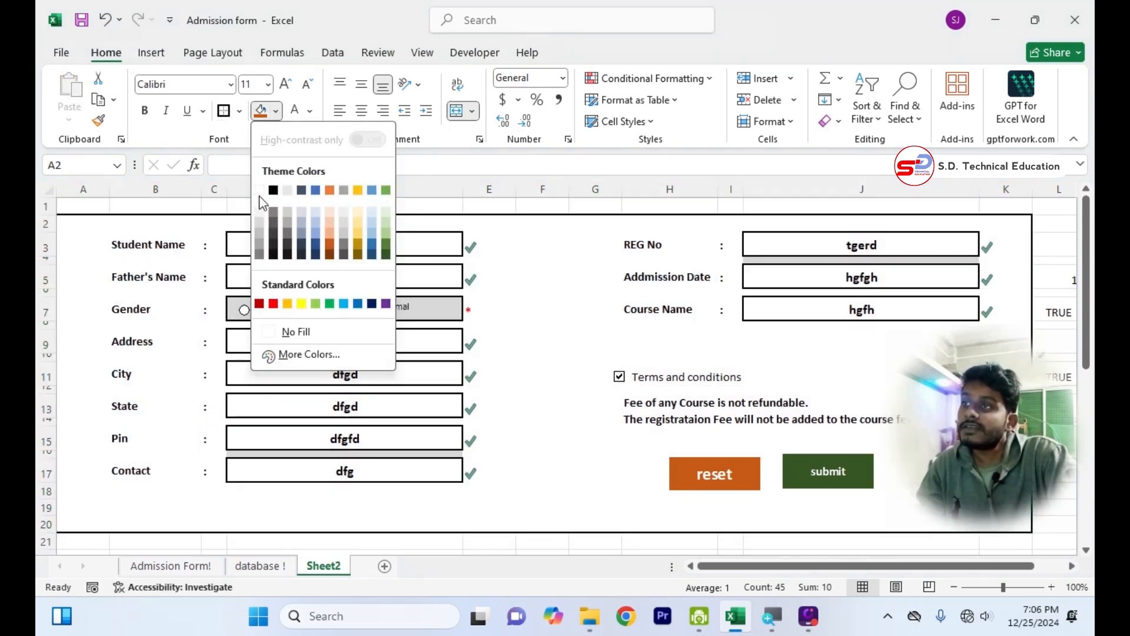
{"action": "left_click", "coordinate": [262, 197]}
{"action": "left_click", "coordinate": [423, 538]}
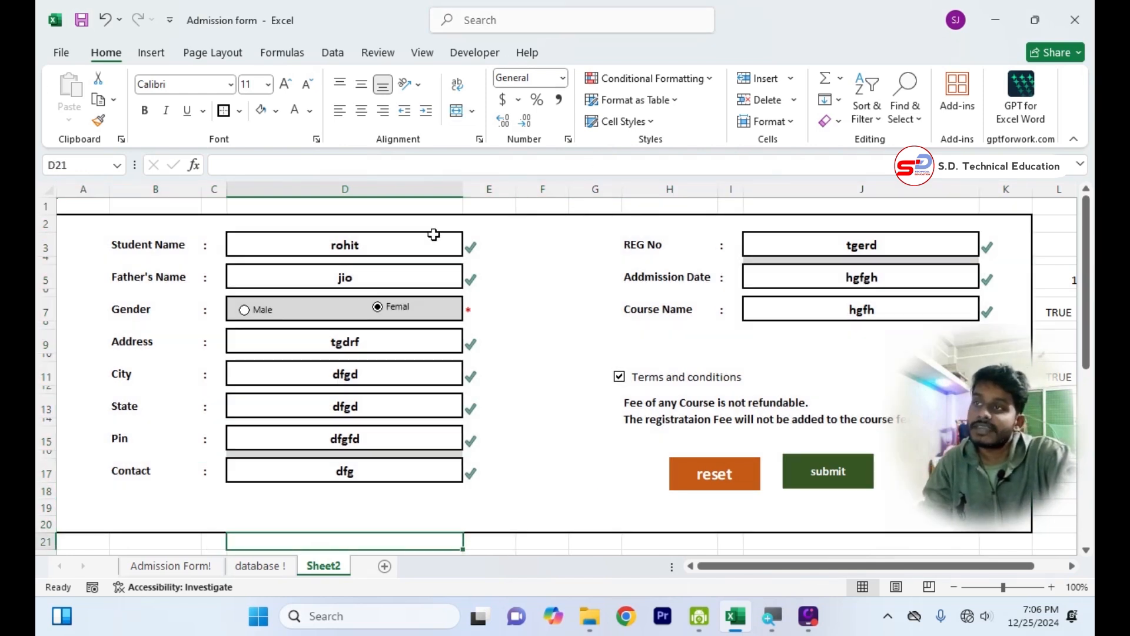
Clear the Student Name, Father's Name and State entries and tick the Terms and conditions checkbox.
{"action": "left_click", "coordinate": [416, 241]}
{"action": "key", "text": "Delete"}
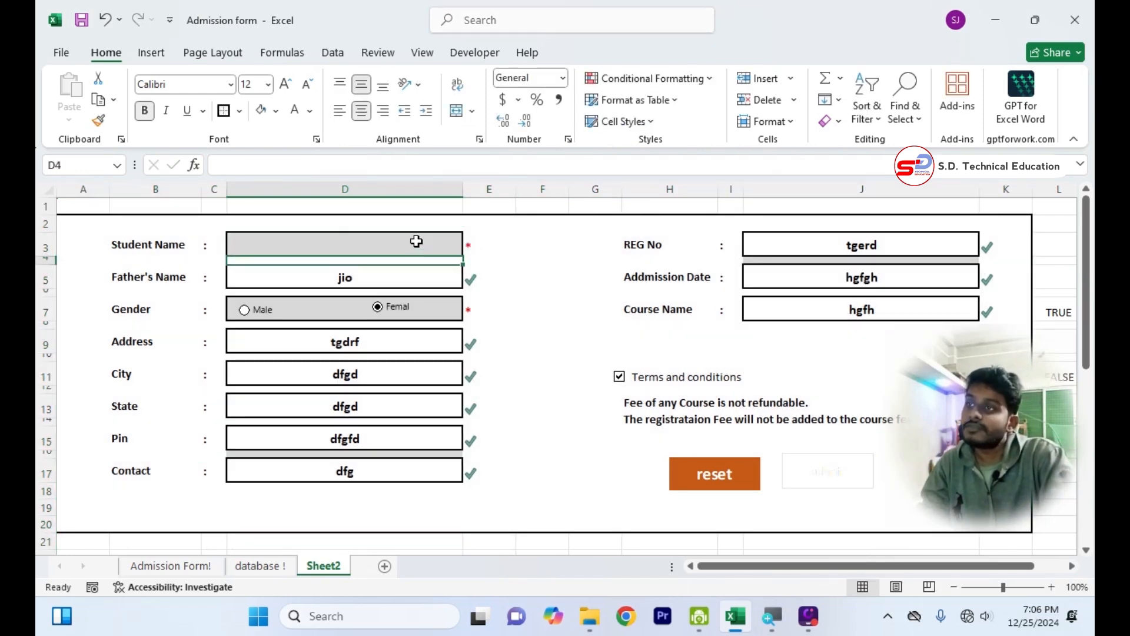
{"action": "left_click", "coordinate": [414, 277]}
{"action": "key", "text": "BackSpace"}
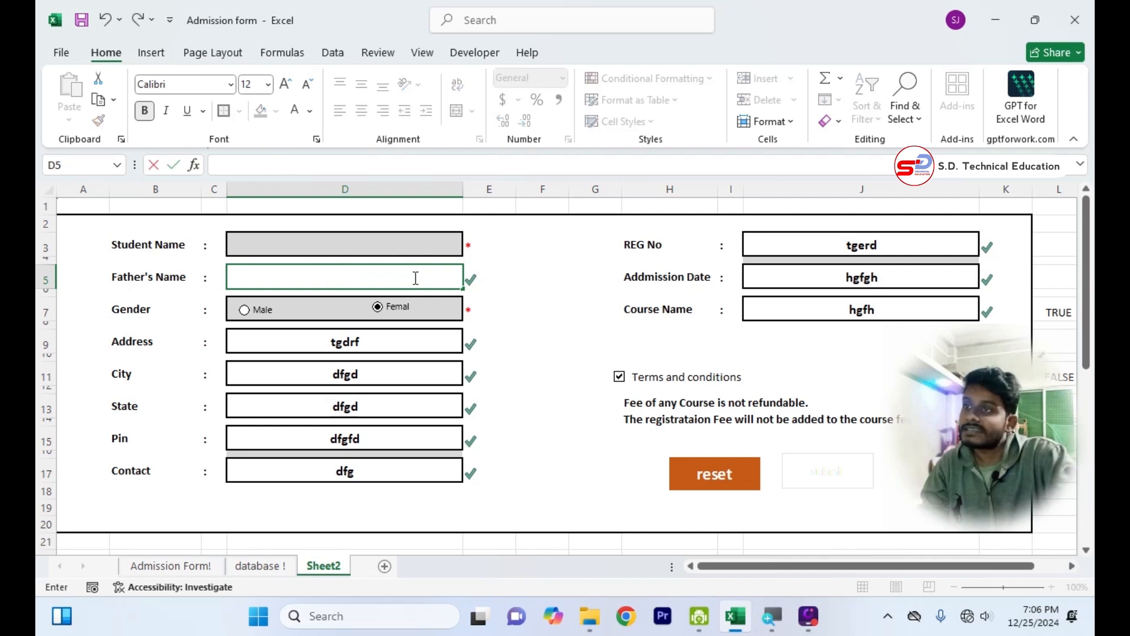
{"action": "left_click", "coordinate": [517, 417]}
{"action": "left_click", "coordinate": [340, 405]}
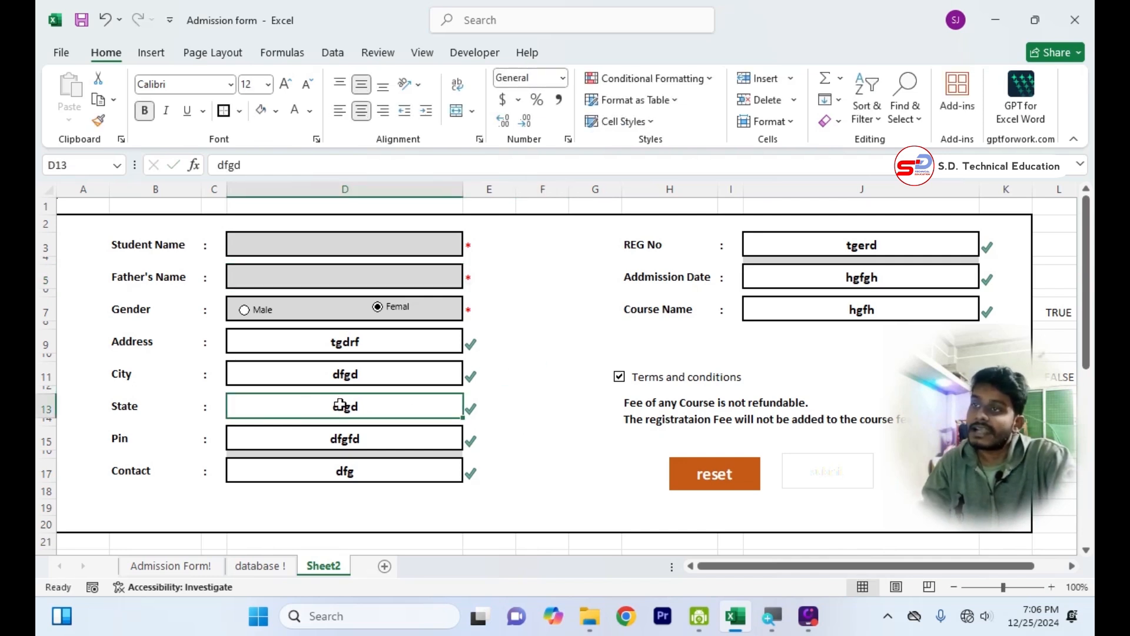
{"action": "key", "text": "Delete"}
{"action": "left_click", "coordinate": [529, 489]}
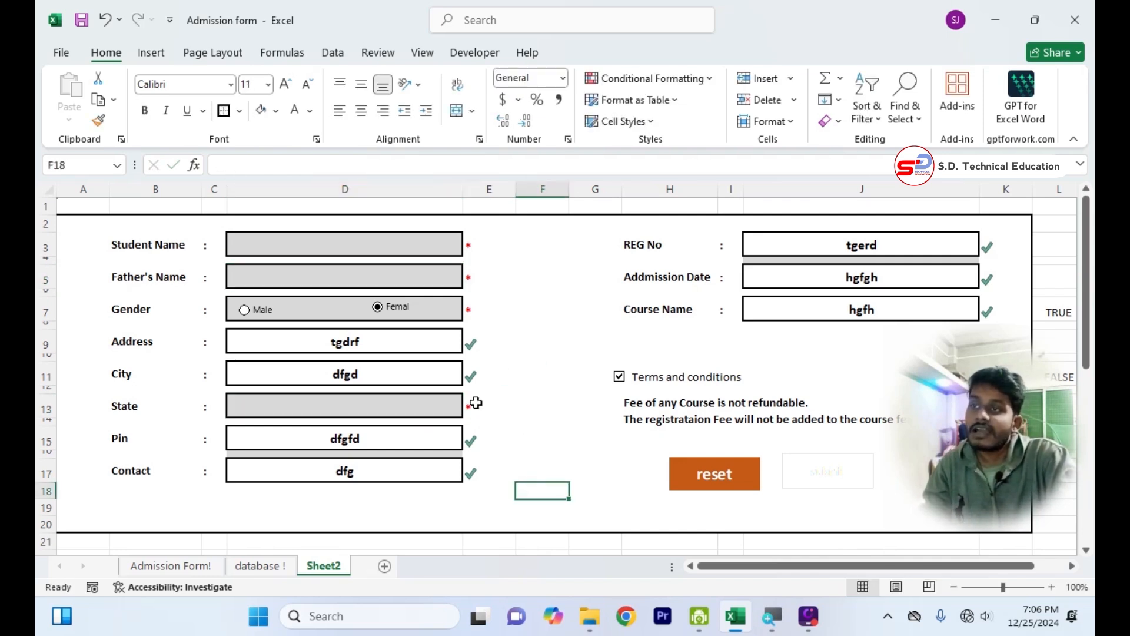
{"action": "left_click", "coordinate": [618, 375]}
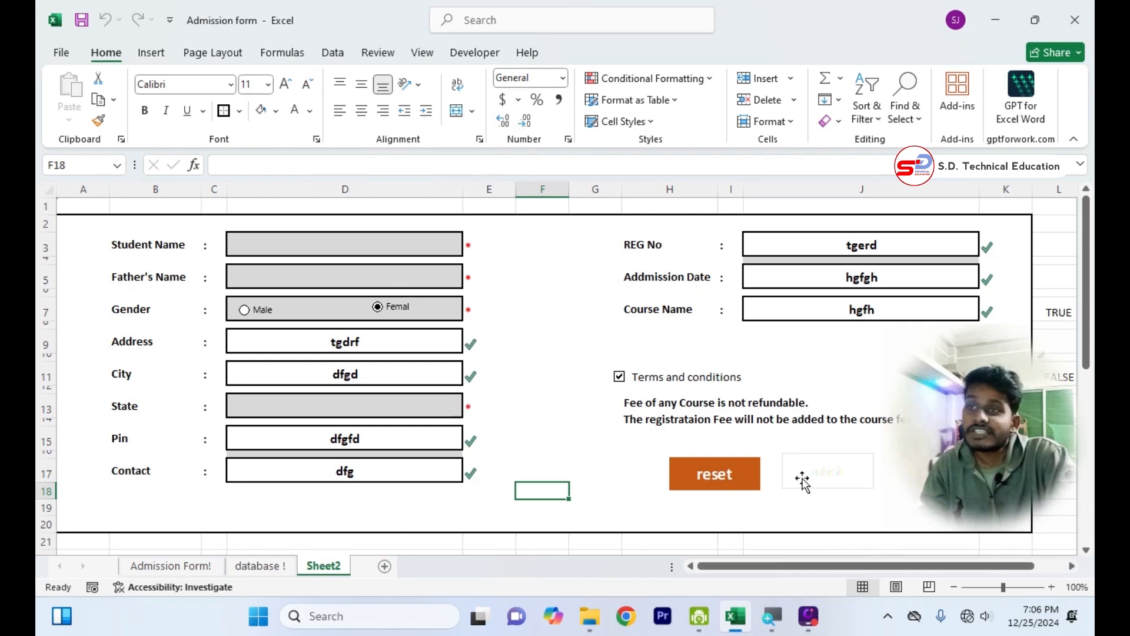
Check the column headers on the database ! sheet and return to Sheet2.
{"action": "left_click", "coordinate": [233, 567]}
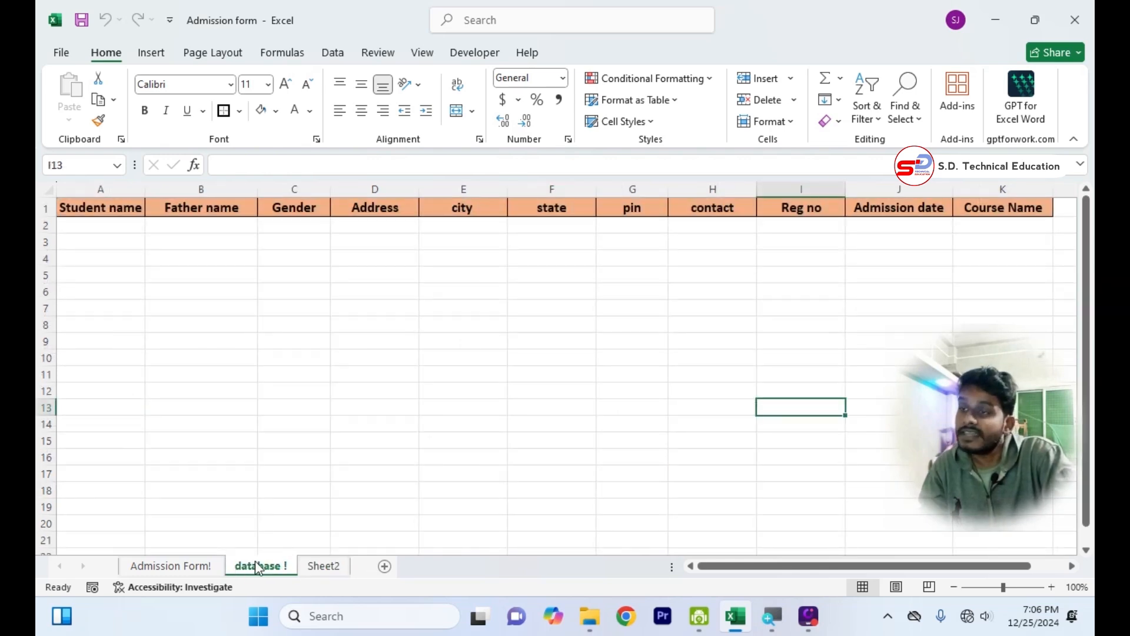
{"action": "left_click", "coordinate": [324, 566]}
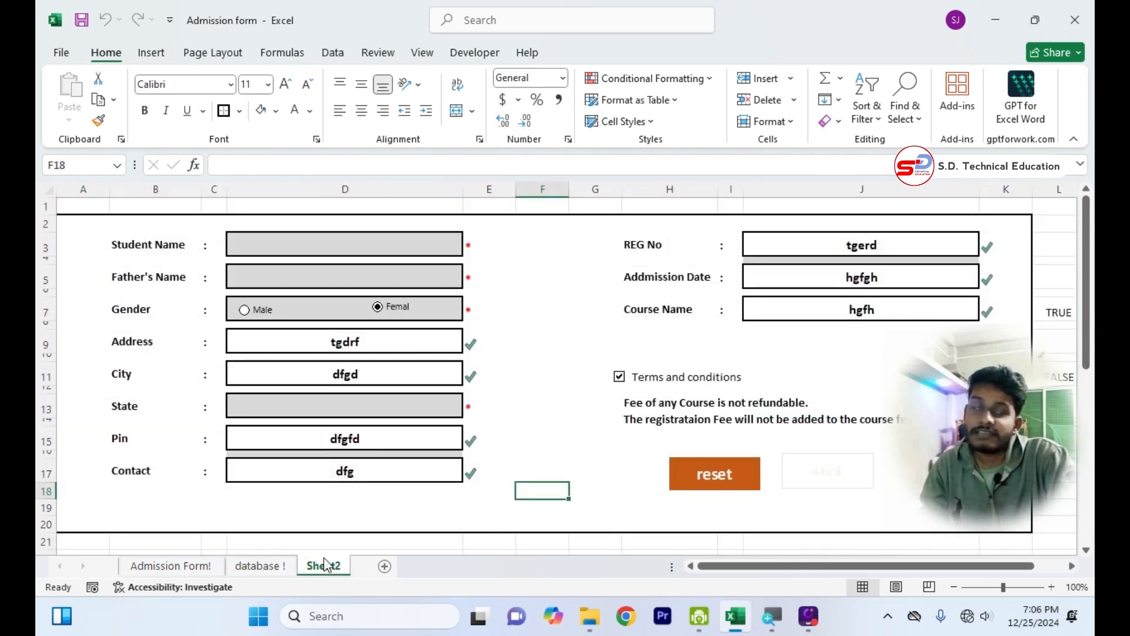